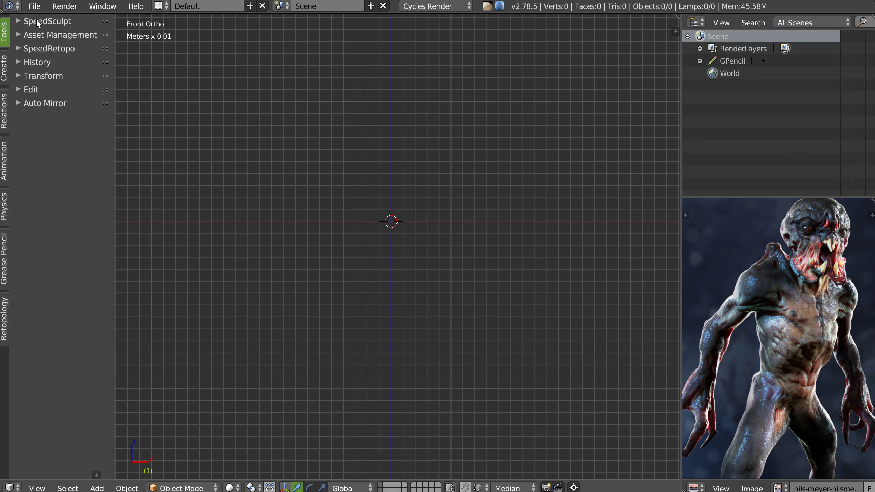
- Turn on the Origin and Add Mirror options for new SpeedSculpt primitives
shift+middle_drag(418, 187, 411, 236)
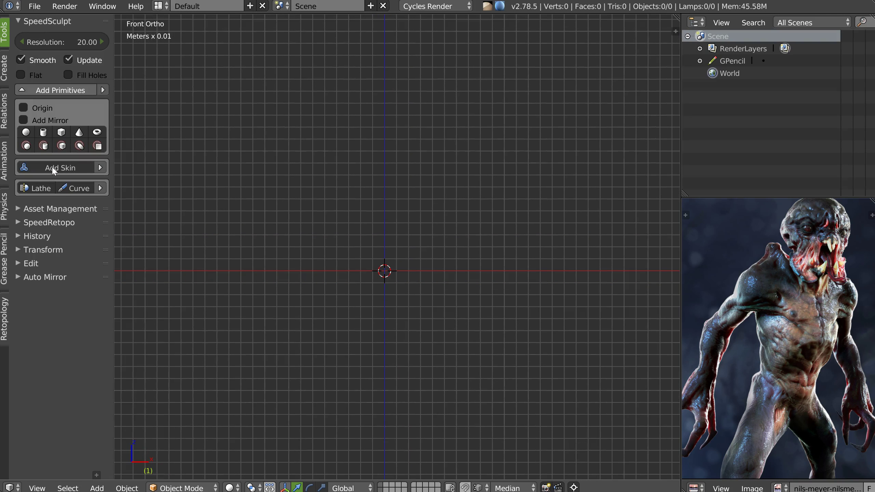
click(23, 120)
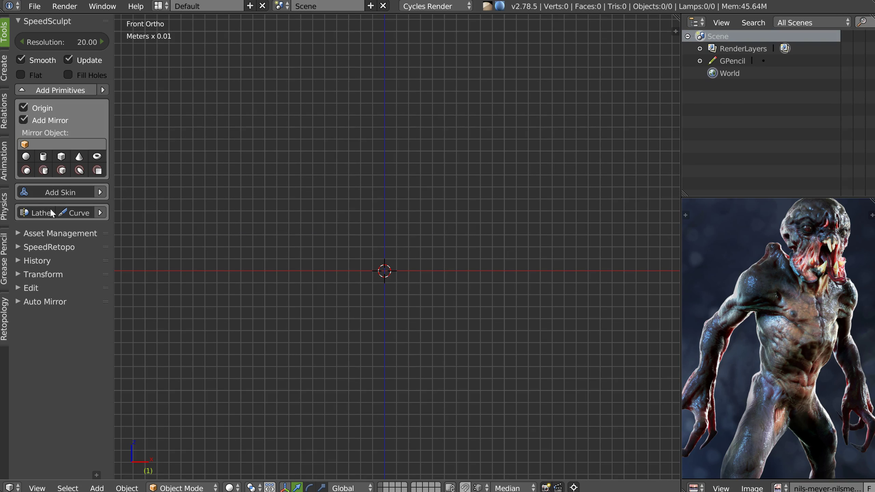
- Add a mirrored skin object, extrude its vertex straight up into a trunk, and mark the base vertex as root
click(57, 189)
key(e)
click(417, 143)
right_click(387, 269)
click(69, 204)
right_click(397, 114)
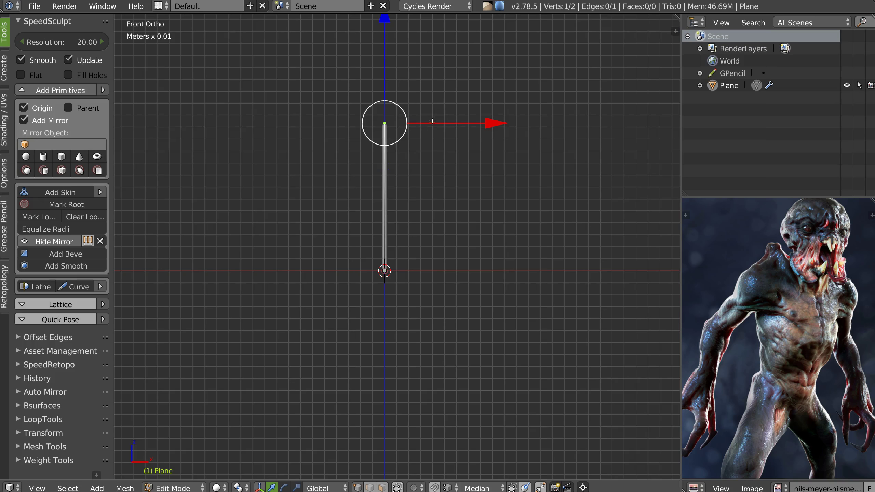
- Branch the trunk's upper end outward to a shoulder and down into an upper arm
ctrl+click(437, 98)
ctrl+click(460, 146)
scroll(479, 138, up, 4)
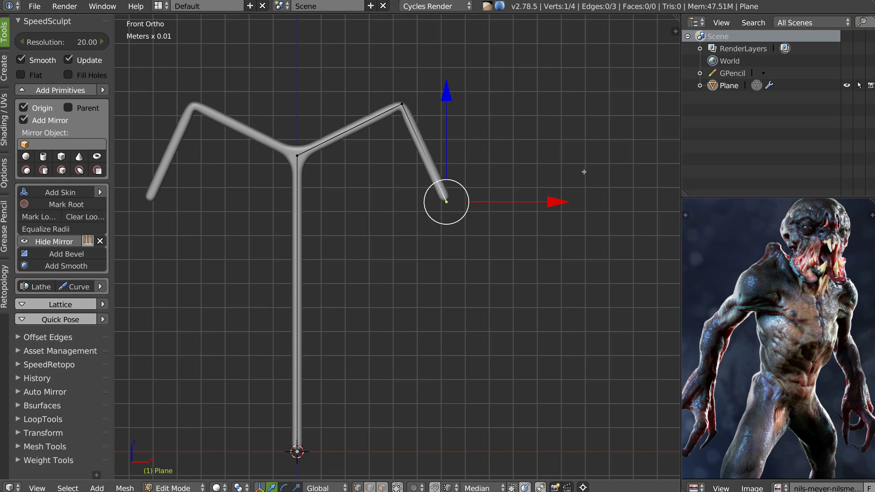
- Place two loose skin vertices between the arm and the trunk, and delete both of them
ctrl+click(429, 276)
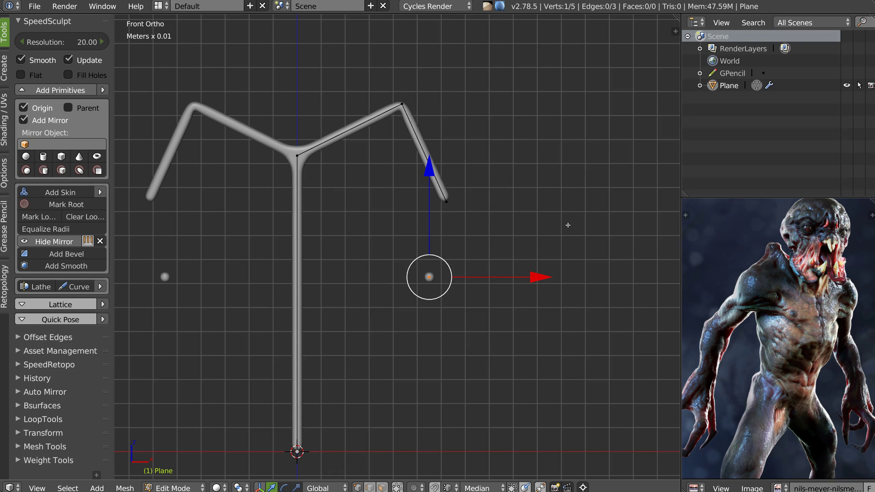
key(a)
ctrl+click(360, 219)
key(a)
right_click(362, 221)
shift+right_click(431, 278)
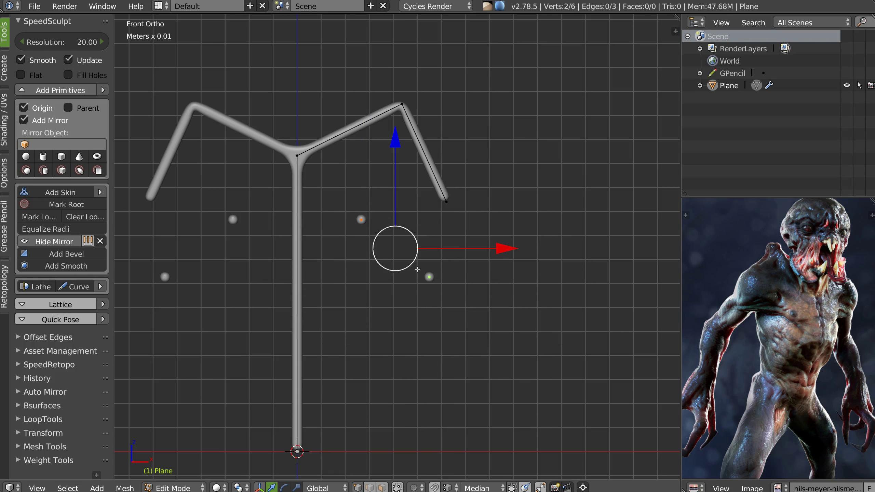
key(x)
click(324, 277)
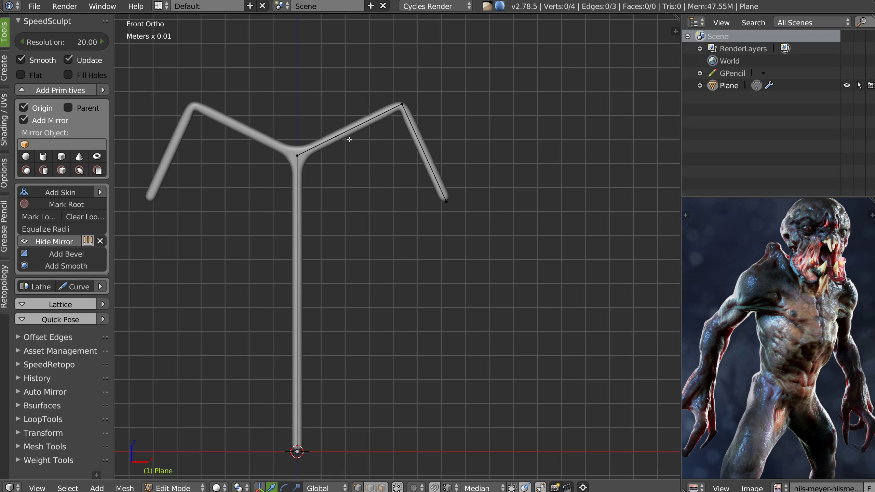
- Place one more loose vertex beside the trunk, and delete the whole skin object in Object Mode
scroll(393, 189, down, 2)
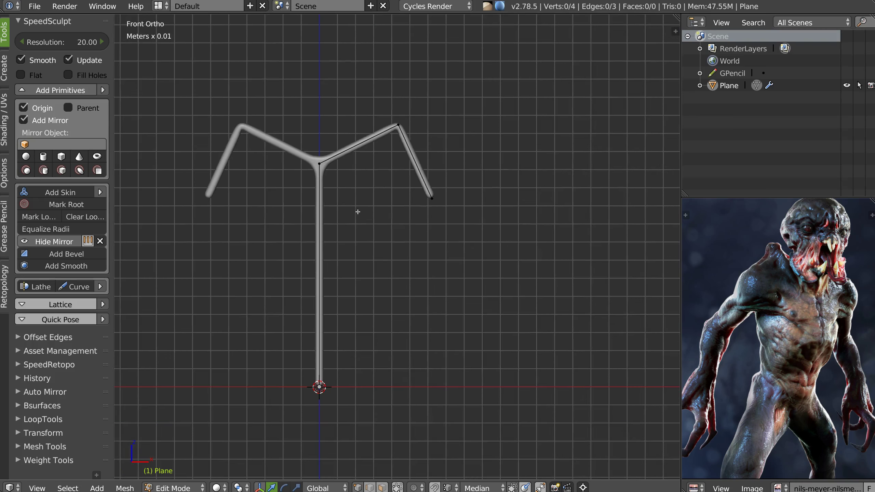
shift+middle_drag(337, 207, 357, 205)
ctrl+right_click(425, 249)
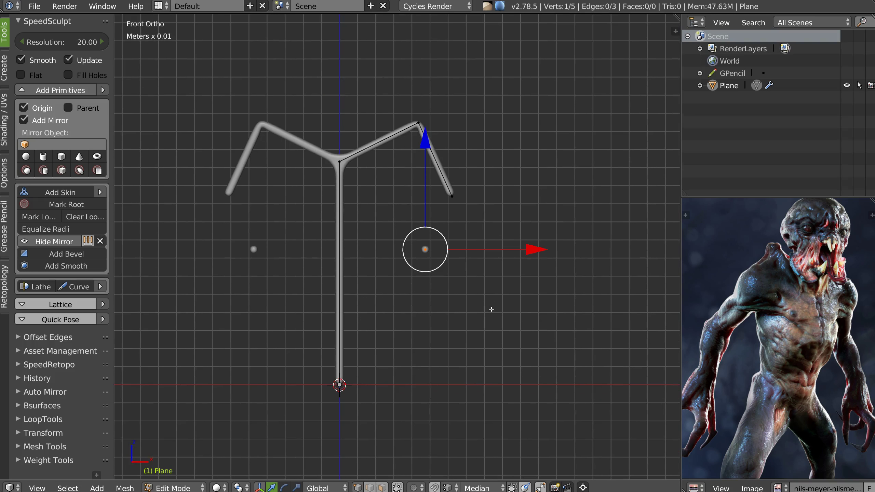
key(Tab)
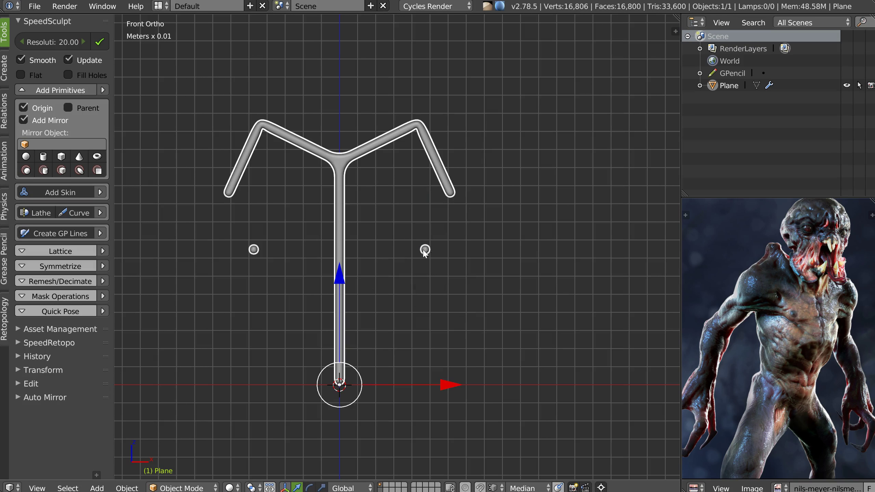
key(x)
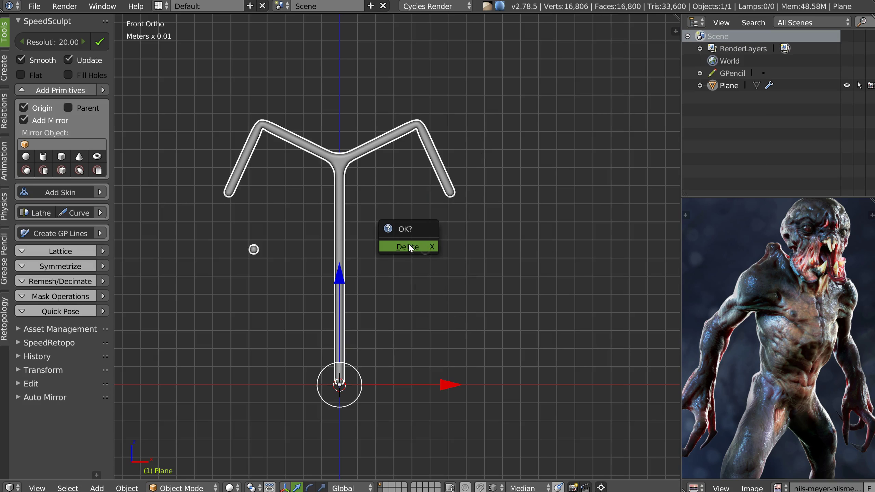
click(406, 247)
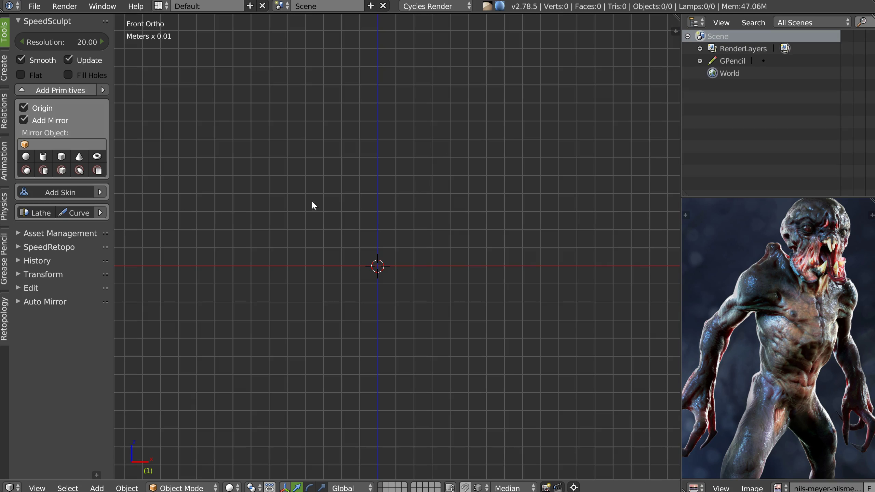
- Add a new mirrored skin object at the origin, extrude it upward into a torso, and mark the base vertex as root
shift+middle_drag(379, 243, 379, 222)
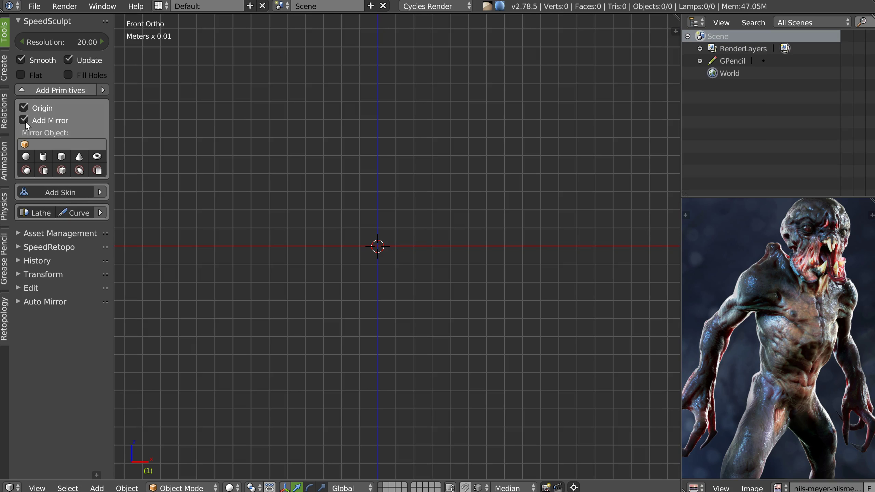
click(57, 190)
scroll(365, 246, up, 3)
ctrl+middle_drag(366, 245, 415, 257)
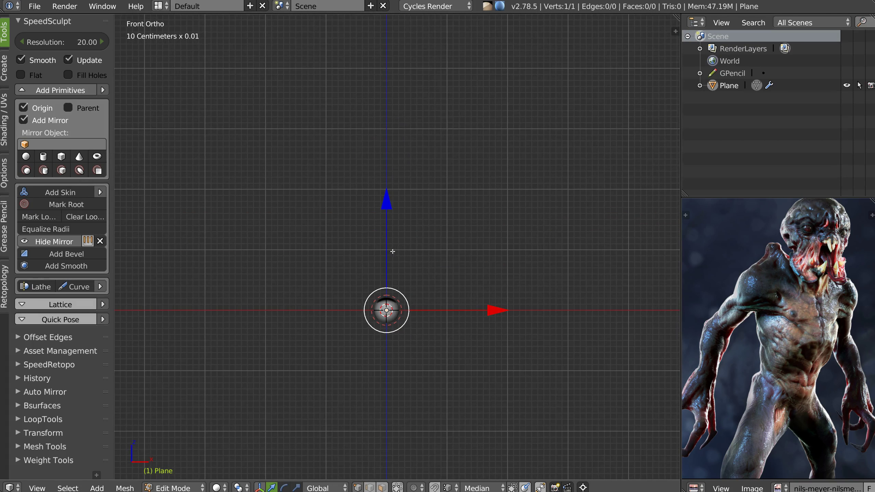
key(e)
click(422, 64)
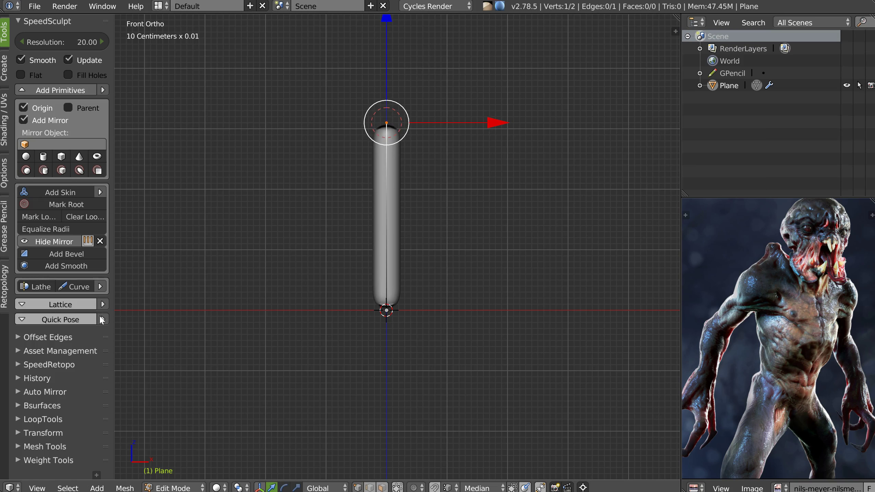
right_click(386, 311)
click(58, 204)
- Build the mirrored arm from the torso's upper vertex with shoulder, elbow and hand vertices
right_click(386, 123)
ctrl+click(472, 90)
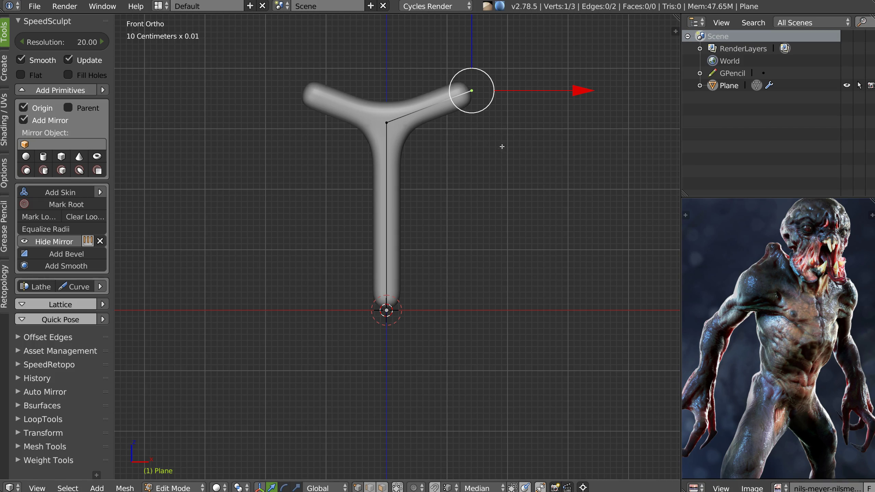
ctrl+click(510, 201)
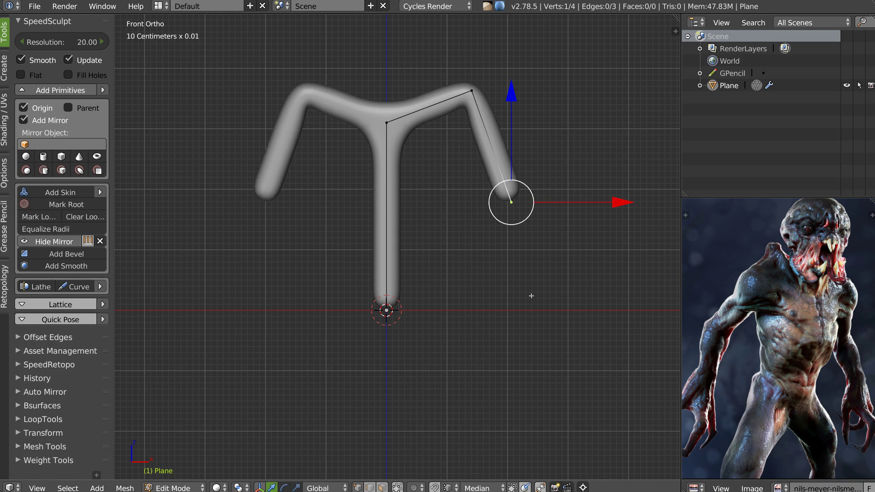
ctrl+click(512, 320)
- Extrude the chest vertex upward along Z for the neck and add a head vertex above it
right_click(386, 121)
shift+middle_drag(404, 94, 395, 179)
key(e)
key(z)
click(383, 154)
ctrl+click(383, 90)
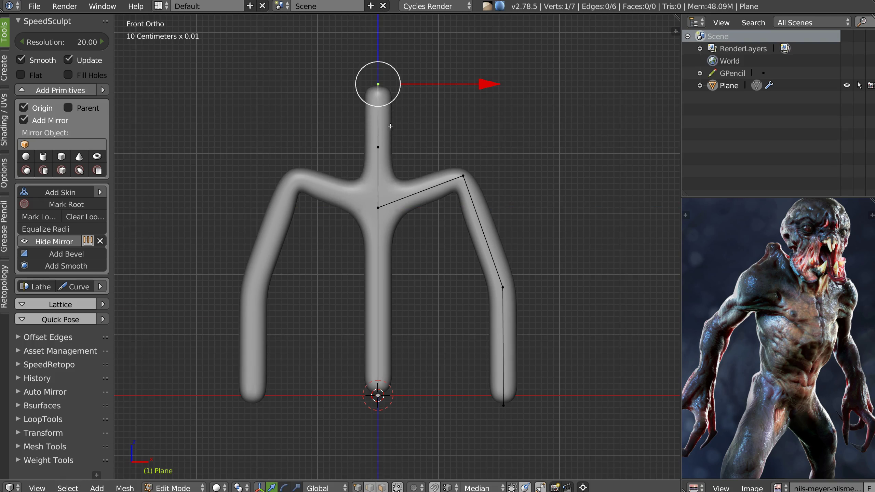
- Enlarge the skin radius at the head vertex and extrude it upward to form the crown
key(ctrl+a)
click(485, 136)
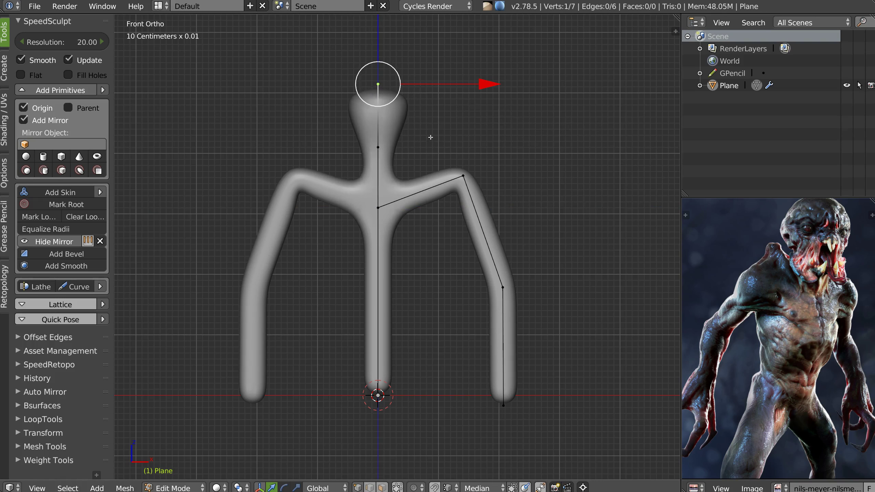
key(e)
click(394, 75)
- Enlarge the skin radius at the chest vertex and at the base vertex to thicken the torso
right_click(394, 209)
key(ctrl+a)
click(437, 224)
right_click(378, 397)
key(ctrl+a)
click(469, 283)
- Thicken the skin at the shoulder vertex and move that vertex slightly inward and down
right_click(464, 176)
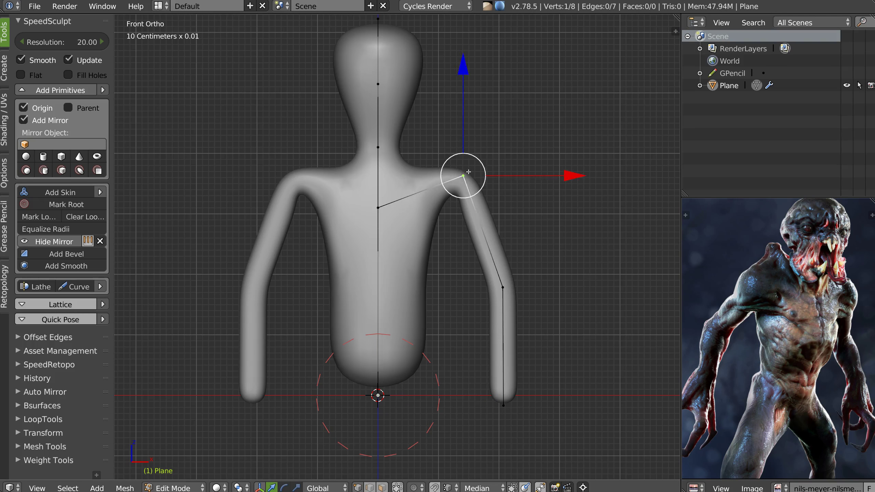
key(ctrl+a)
click(472, 179)
key(ctrl+a)
click(507, 190)
right_drag(378, 207, 377, 209)
right_drag(463, 176, 450, 204)
key(ctrl+a)
click(515, 208)
- Refine the skin radii at the chest and shoulder vertices, and shift the chest vertex back in depth
right_click(378, 209)
key(ctrl+a)
click(421, 219)
middle_drag(492, 196, 428, 213)
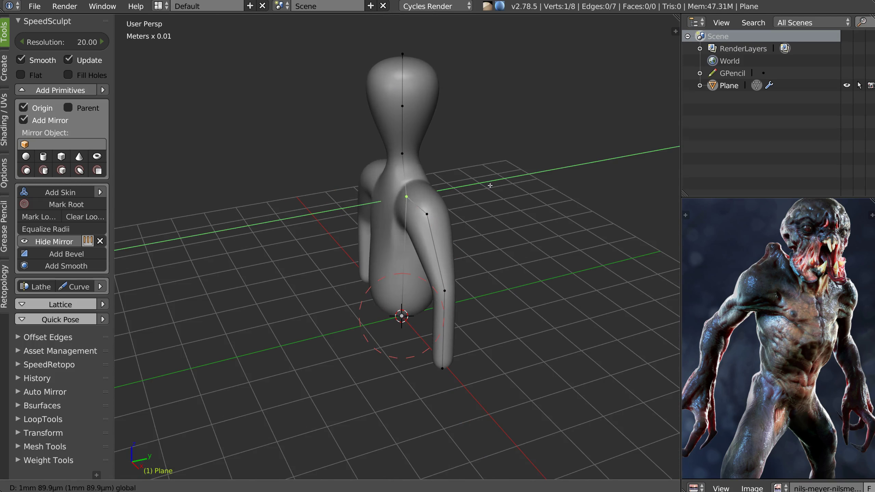
middle_drag(487, 184, 461, 211)
key(ctrl+a)
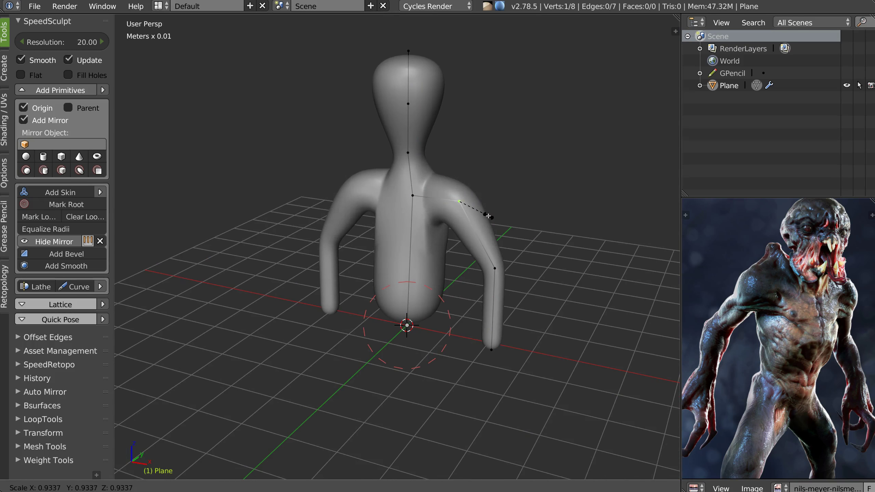
click(490, 214)
- Subdivide the torso edge between the base and chest vertices to add a mid-torso vertex
click(406, 325)
shift+click(413, 195)
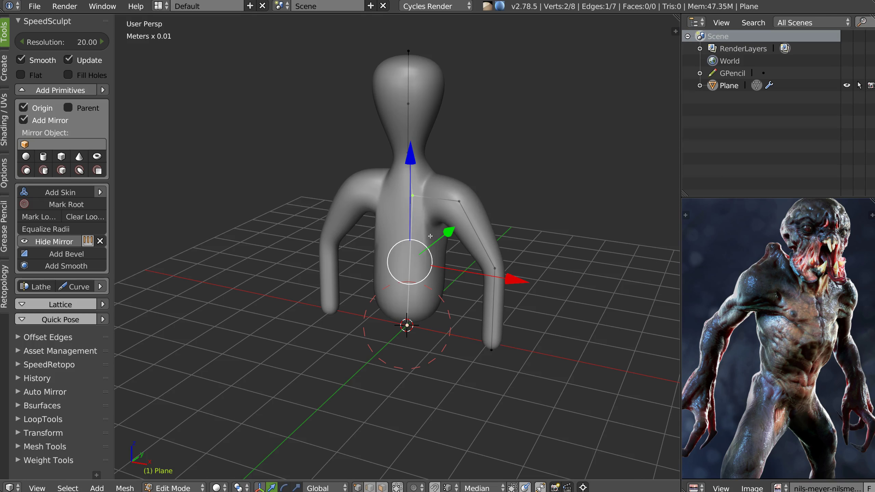
right_click(429, 240)
click(270, 225)
middle_drag(406, 220, 437, 266)
middle_drag(461, 201, 502, 201)
- Offset the mid-torso and chest vertices in depth to curve the spine
right_click(411, 265)
middle_drag(502, 264, 475, 278)
drag(500, 259, 488, 262)
mouse_move(488, 262)
middle_down()
mouse_move(502, 264)
mouse_move(479, 273)
middle_up()
right_drag(418, 210, 415, 207)
middle_drag(416, 207, 472, 198)
drag(527, 207, 525, 209)
- Move the mid-head vertex forward along the Y axis
middle_drag(386, 123, 418, 153)
key(g)
key(y)
click(381, 193)
- Move the hand vertex outward so the arm spreads diagonally from the torso, and return to Object Mode
middle_drag(416, 244, 421, 238)
shift+middle_drag(467, 258, 439, 227)
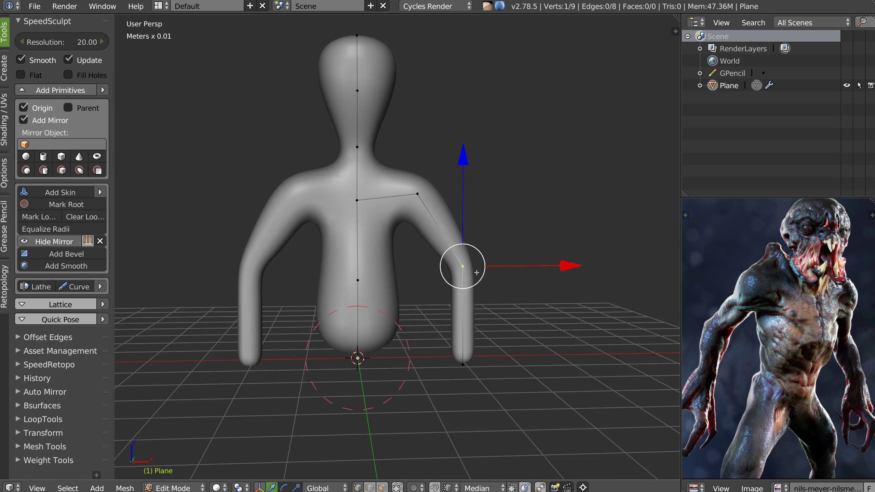
right_click(475, 274)
mouse_move(475, 274)
middle_down()
mouse_move(422, 288)
mouse_move(462, 273)
middle_up()
key(e)
click(515, 361)
middle_drag(514, 362, 373, 246)
key(Tab)
- Duplicate the skin body in place, hide the copy as a backup, and select the original
middle_drag(384, 175, 409, 216)
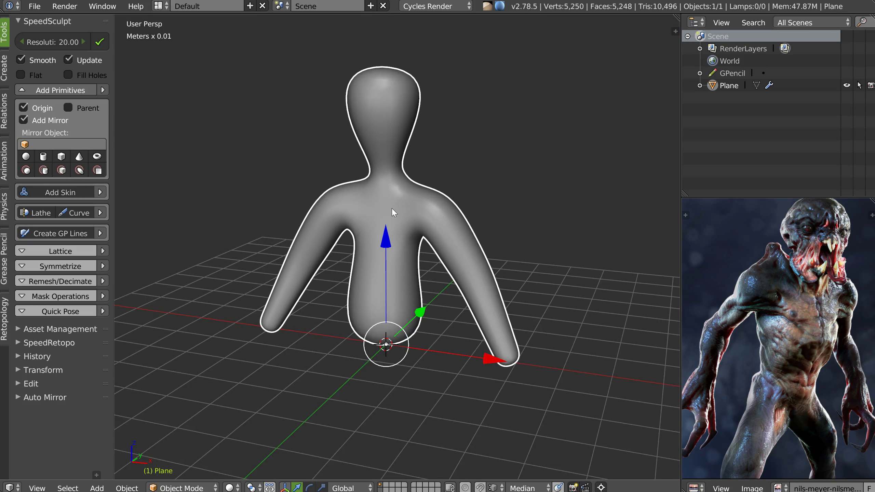
key(shift+d)
key(Escape)
key(h)
click(395, 250)
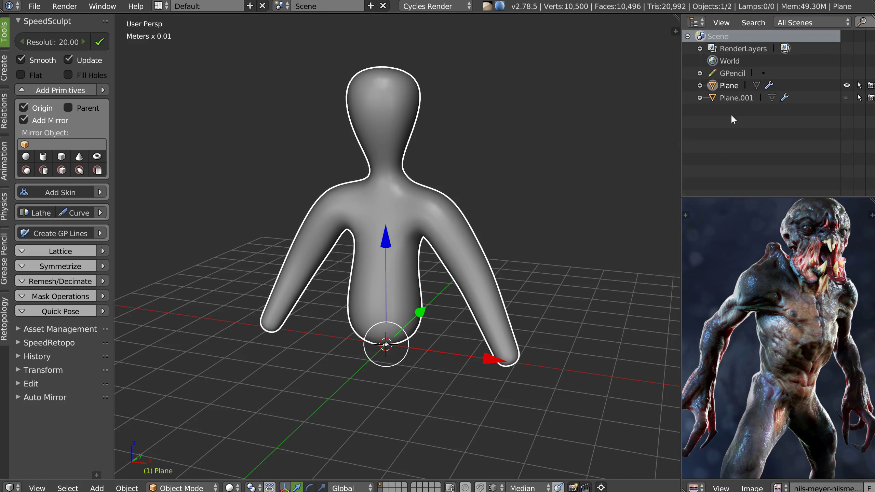
- Set the SpeedSculpt resolution to 10 and show the wire overlay on the body
middle_drag(432, 175, 405, 175)
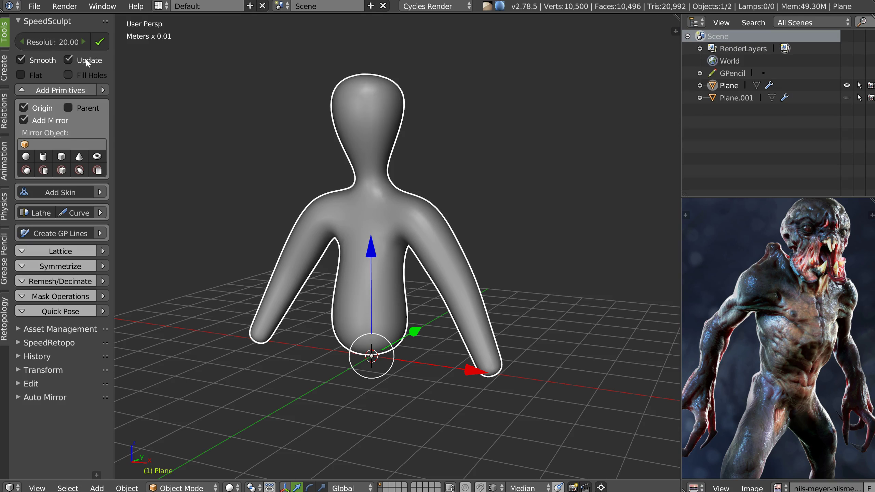
click(59, 42)
text(10)
key(Return)
key(z)
click(434, 179)
key(z)
key(z)
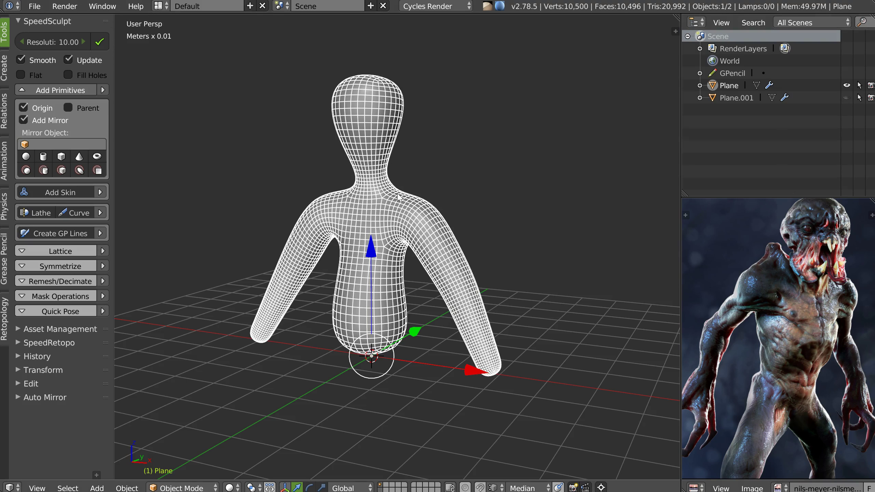
- Apply the body's modifiers and update it into a sculpt-ready mesh at resolution 10
key(Tab)
middle_drag(397, 204, 369, 190)
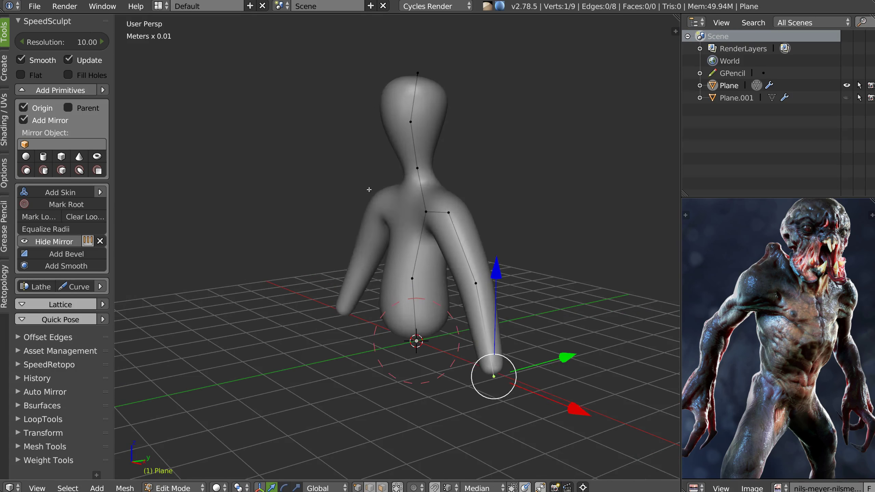
key(Tab)
mouse_move(394, 163)
middle_down()
mouse_move(427, 173)
mouse_move(387, 169)
middle_up()
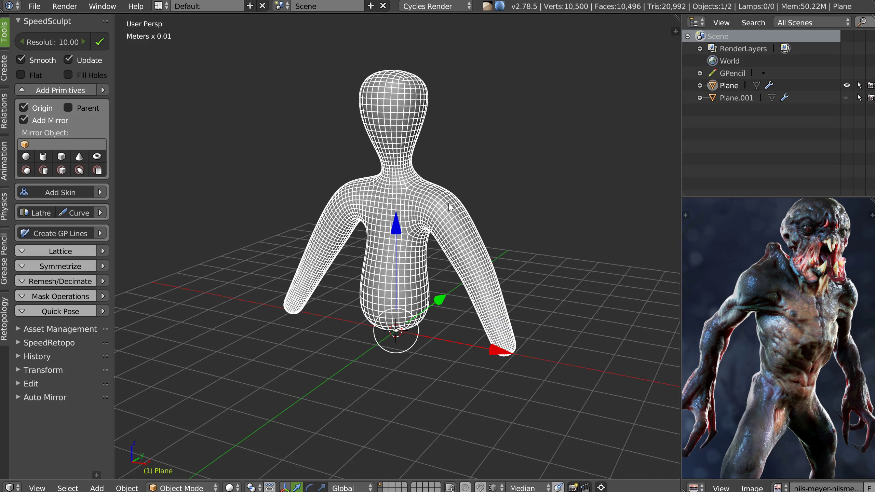
middle_drag(402, 211, 419, 164)
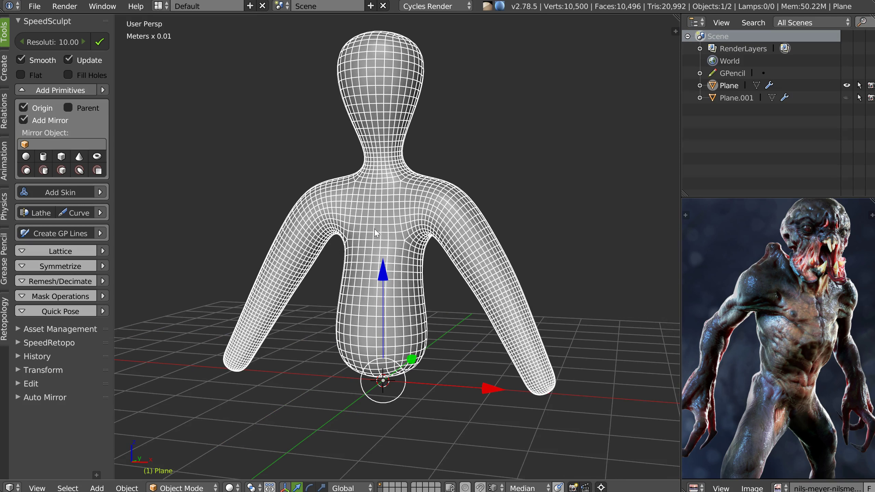
middle_drag(375, 228, 366, 243)
click(100, 42)
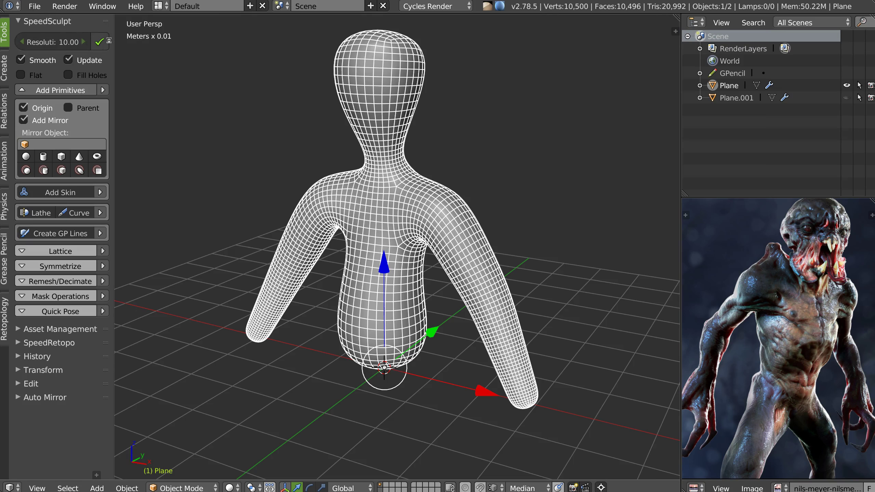
middle_drag(359, 159, 381, 156)
- Turn off the wire overlay on the converted body mesh
key(shift+z)
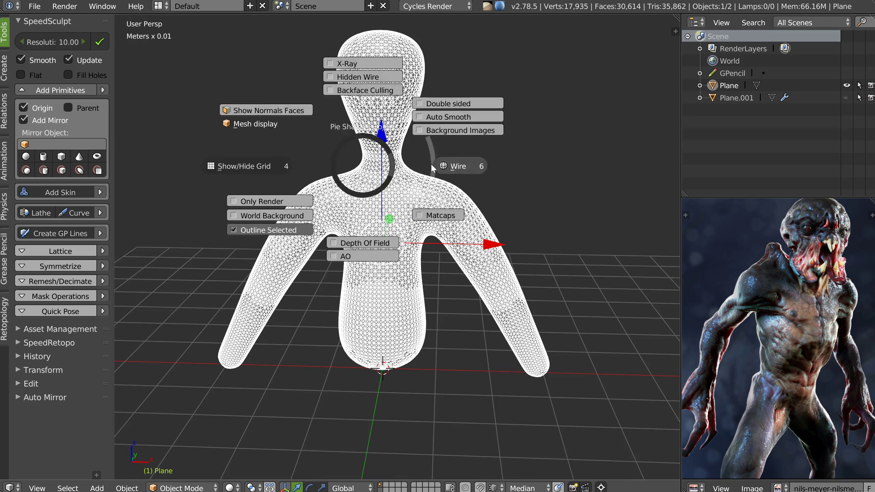
click(438, 168)
middle_drag(438, 172, 431, 178)
scroll(444, 173, down, 1)
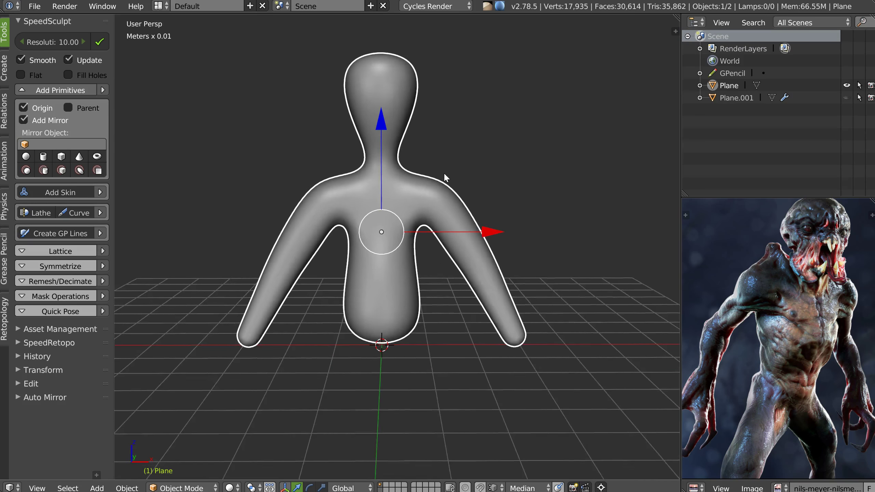
shift+middle_drag(395, 211, 394, 180)
scroll(393, 204, up, 1)
middle_drag(329, 232, 335, 227)
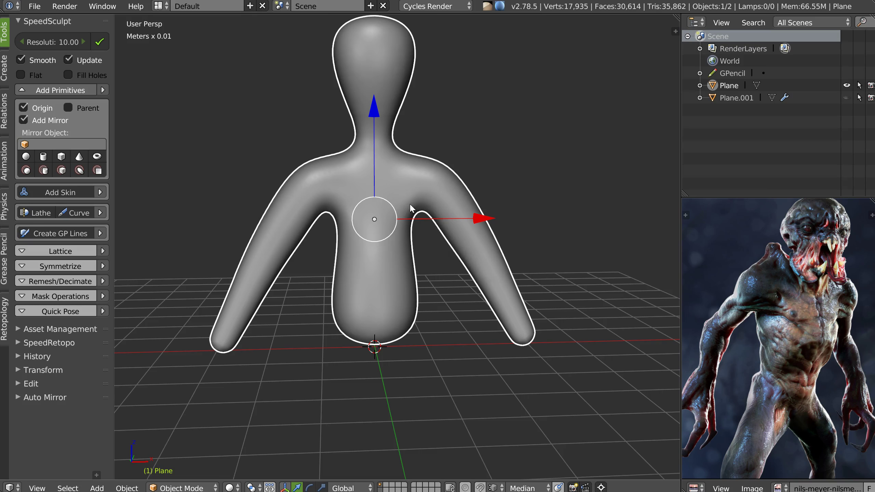
- Switch the body mesh to Sculpt Mode and enable X-axis symmetry for sculpting
key(w)
key(Tab)
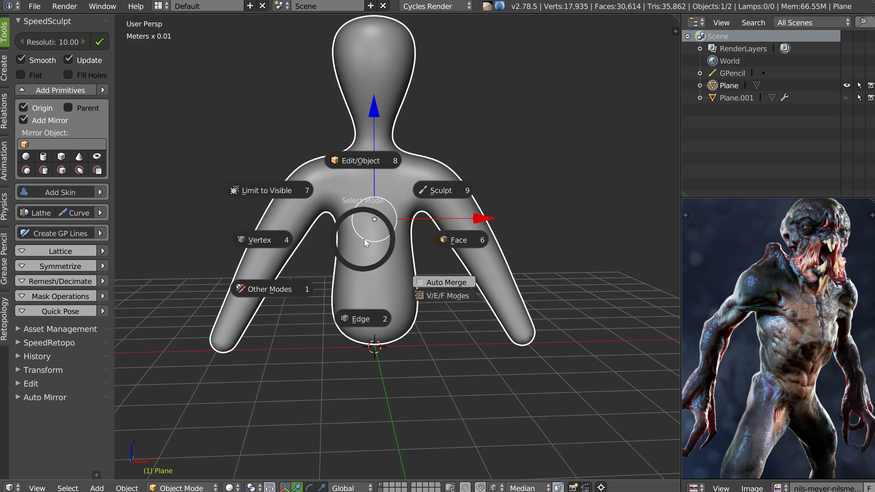
click(462, 182)
right_click(398, 220)
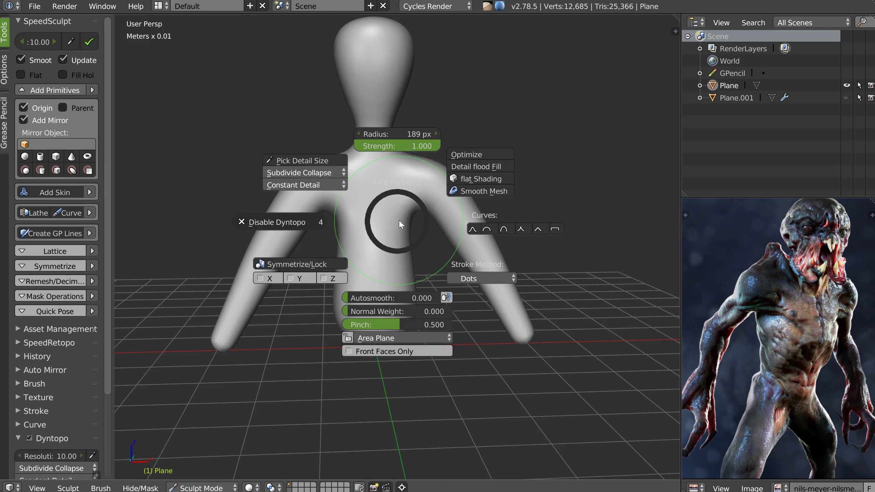
right_click(281, 223)
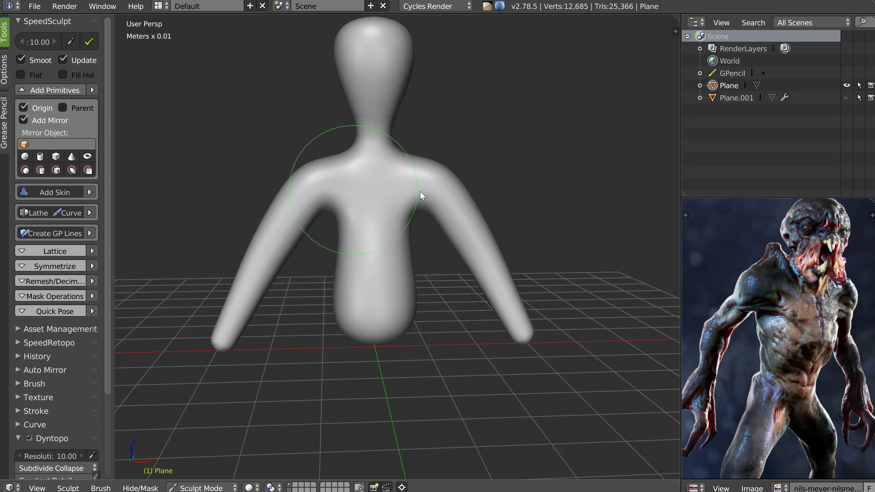
right_click(425, 206)
click(289, 263)
middle_drag(412, 215, 399, 219)
- Try the Snakehook brush in wireframe view by pulling a spike out of the shoulder, and undo the stroke
key(w)
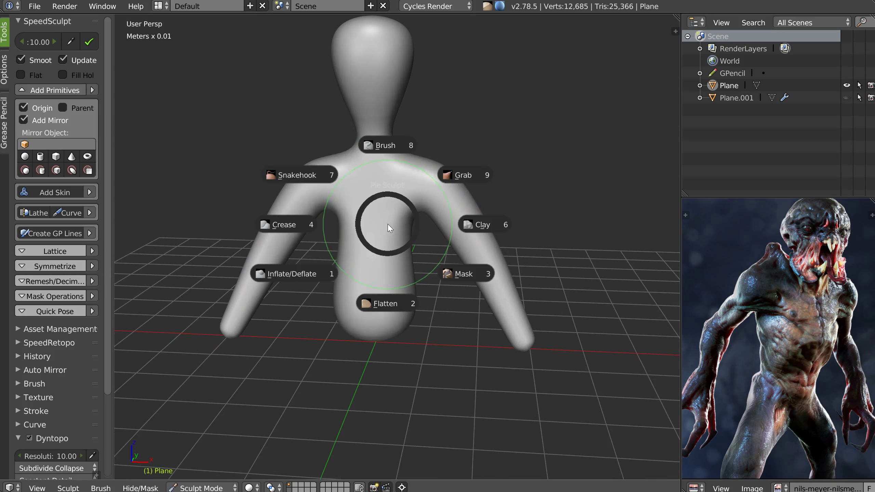
click(299, 170)
mouse_move(367, 190)
middle_down()
mouse_move(438, 168)
mouse_move(429, 175)
middle_up()
key(shift+z)
click(467, 186)
scroll(437, 169, up, 1)
drag(454, 180, 502, 116)
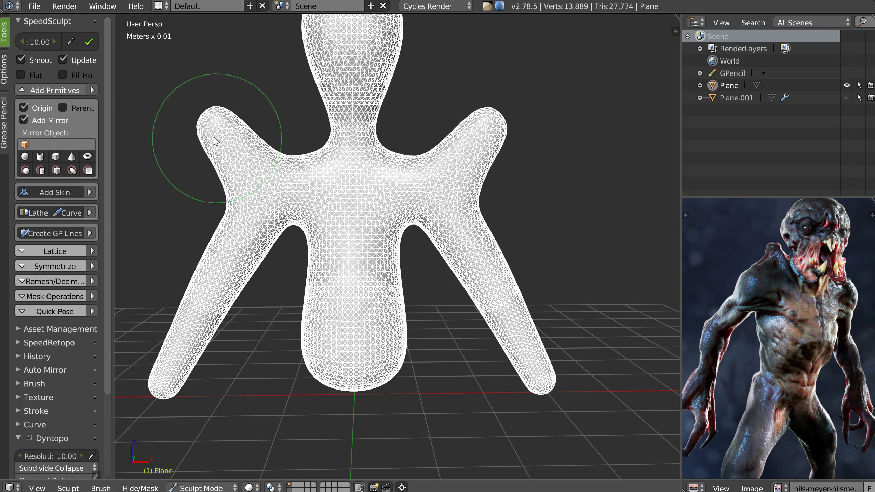
key(ctrl+z)
- Try a Grab brush stroke on the shoulder and undo it
key(w)
click(458, 169)
drag(454, 159, 435, 184)
key(ctrl+z)
- Choose the Snakehook brush, return to solid shading, and pull the chest forward as seen from the side
key(w)
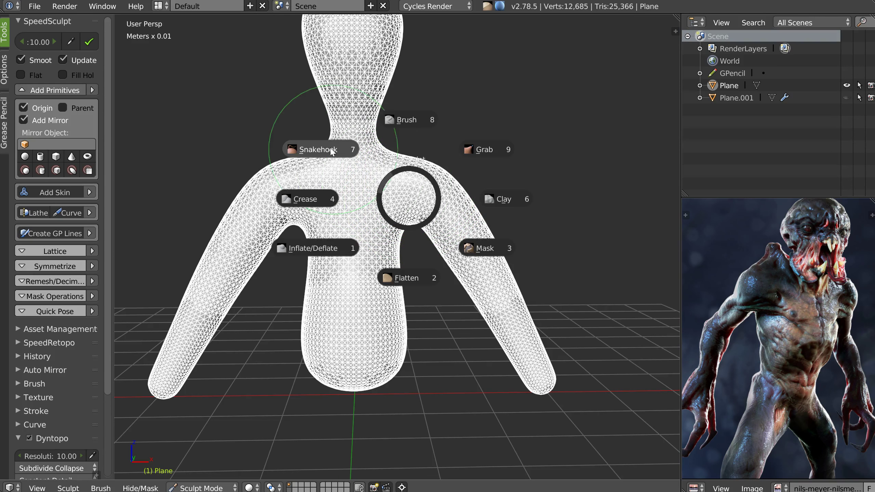
click(423, 168)
mouse_move(423, 168)
middle_down()
mouse_move(458, 107)
mouse_move(448, 137)
mouse_move(394, 204)
mouse_move(448, 199)
middle_up()
key(z)
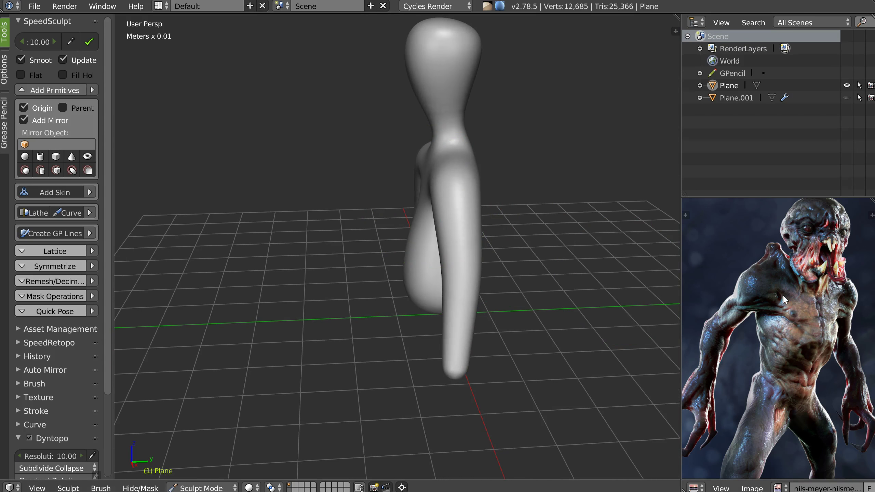
mouse_move(442, 245)
middle_down()
mouse_move(416, 195)
mouse_move(439, 176)
middle_up()
drag(421, 182, 415, 210)
mouse_move(402, 204)
middle_down()
mouse_move(417, 194)
mouse_move(411, 201)
middle_up()
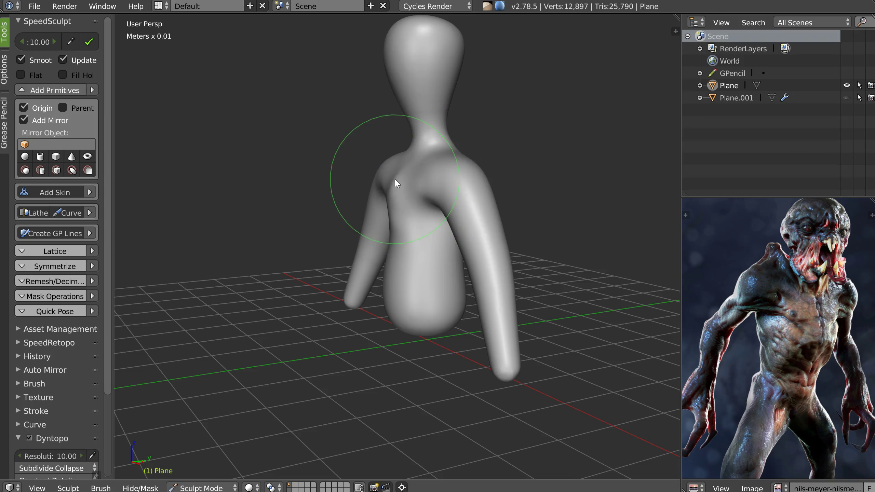
key(shift+f)
click(444, 185)
middle_drag(447, 185, 423, 157)
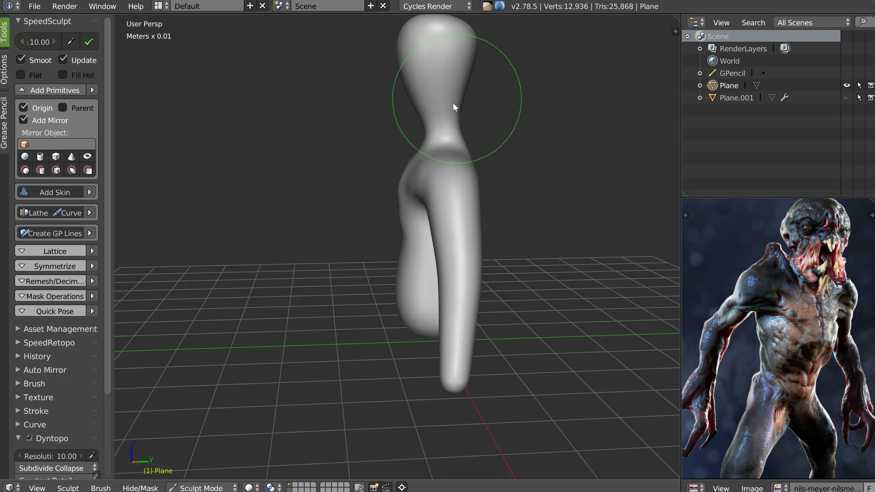
- Pull the face forward out of the head and adjust the neck with Snakehook strokes
ctrl+middle_drag(453, 104, 432, 128)
drag(431, 129, 424, 116)
mouse_move(408, 82)
mouse_down()
mouse_move(396, 76)
mouse_move(382, 92)
mouse_up()
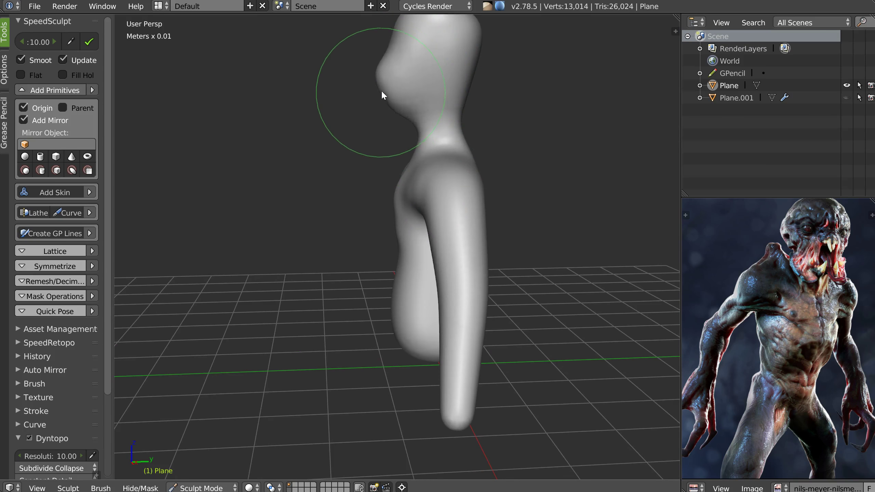
mouse_move(399, 92)
middle_down()
mouse_move(446, 152)
mouse_move(426, 137)
middle_up()
drag(426, 137, 457, 142)
mouse_move(457, 143)
middle_down()
mouse_move(425, 145)
mouse_move(445, 133)
middle_up()
drag(445, 133, 441, 146)
- Resize the Snakehook brush and reshape the head and upper neck
middle_drag(442, 146, 496, 116)
key(f)
click(541, 89)
mouse_move(510, 84)
mouse_down()
mouse_move(557, 70)
mouse_move(537, 107)
mouse_move(514, 84)
mouse_move(453, 91)
mouse_up()
mouse_move(460, 107)
middle_down()
mouse_move(495, 125)
mouse_move(438, 126)
middle_up()
drag(431, 125, 428, 122)
mouse_move(428, 122)
middle_down()
mouse_move(437, 149)
mouse_move(414, 145)
mouse_move(413, 117)
mouse_move(447, 108)
middle_up()
- Reshape the shoulders with the Snakehook brush
mouse_move(477, 216)
middle_down()
mouse_move(476, 142)
mouse_move(422, 198)
mouse_move(455, 131)
mouse_move(444, 105)
middle_up()
mouse_move(523, 168)
mouse_down()
mouse_move(479, 148)
mouse_move(506, 146)
mouse_up()
mouse_move(477, 202)
middle_down()
mouse_move(496, 188)
mouse_move(469, 126)
middle_up()
drag(469, 126, 441, 139)
- Resize the brush and refine the volume of the upper chest between the shoulders
middle_drag(362, 142, 430, 141)
key(f)
click(420, 145)
mouse_move(460, 147)
mouse_down()
mouse_move(441, 129)
mouse_move(452, 130)
mouse_up()
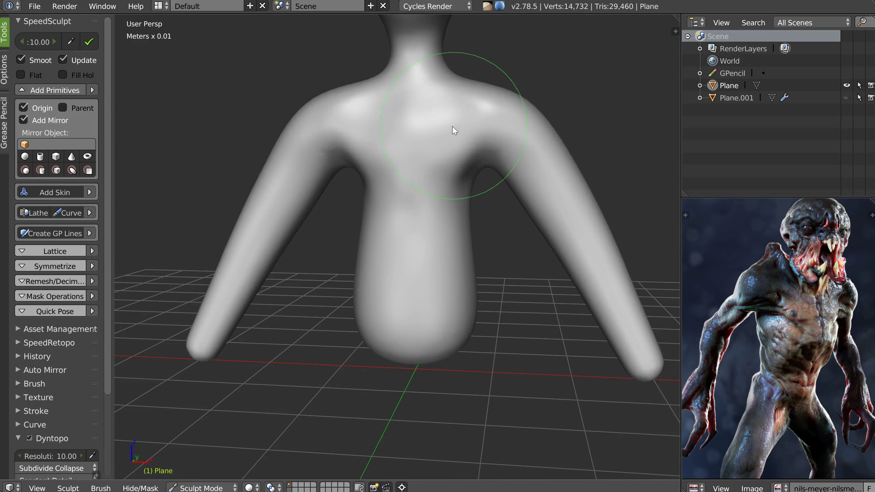
middle_drag(473, 161, 436, 151)
mouse_move(436, 151)
mouse_down()
mouse_move(456, 104)
mouse_move(454, 117)
mouse_move(446, 114)
mouse_move(469, 155)
mouse_up()
- Draw the rib cage outline over the torso in the reference image with the grease pencil
mouse_move(469, 155)
middle_down()
mouse_move(451, 143)
mouse_move(466, 162)
mouse_move(457, 153)
mouse_move(449, 205)
mouse_move(667, 289)
middle_up()
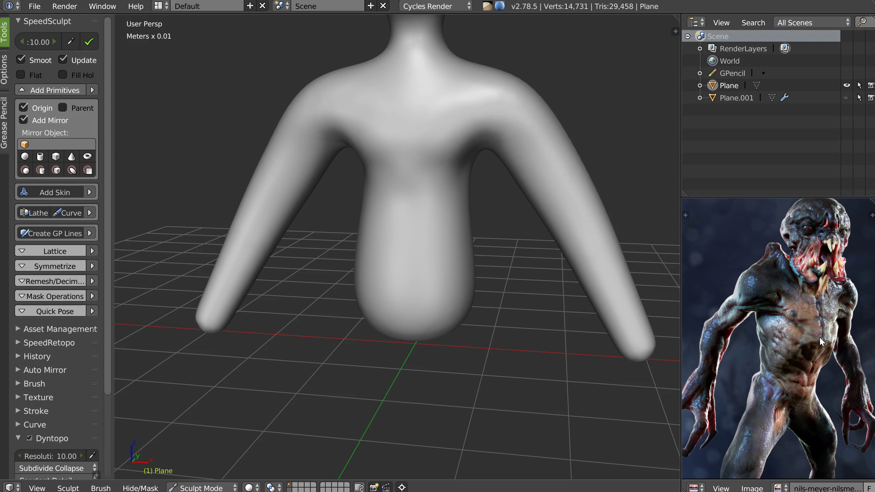
drag(823, 341, 780, 368)
mouse_move(463, 160)
middle_down()
mouse_move(412, 160)
mouse_move(494, 156)
mouse_move(487, 165)
middle_up()
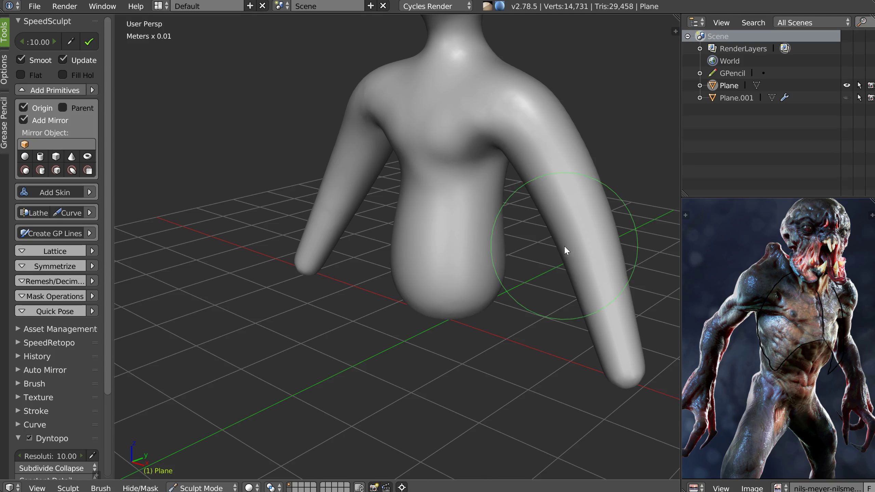
- Adjust the torso below the chest, and define the rib cage's lower edge with a resized, inverted Crease brush
mouse_move(511, 153)
middle_down()
mouse_move(485, 174)
mouse_move(467, 162)
mouse_move(462, 169)
middle_up()
mouse_move(462, 172)
mouse_down()
mouse_move(443, 176)
mouse_move(445, 185)
mouse_up()
middle_drag(445, 185, 482, 191)
key(w)
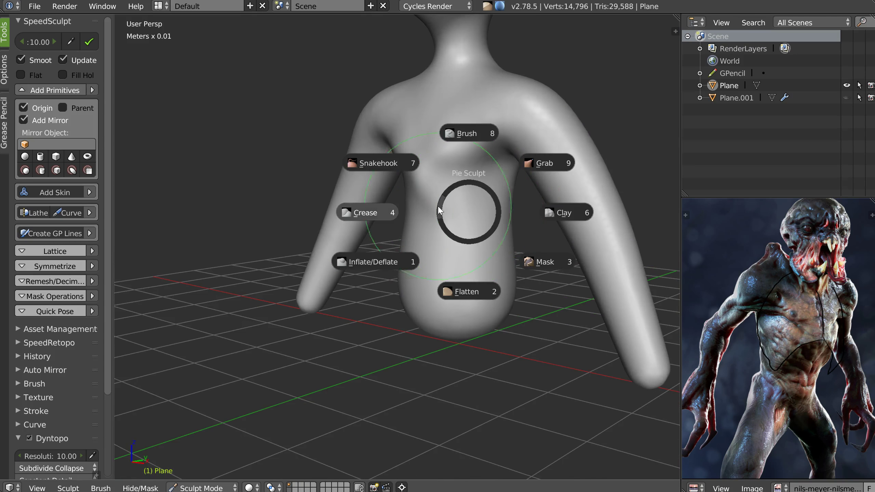
click(379, 212)
mouse_move(378, 212)
middle_down()
mouse_move(469, 190)
mouse_move(450, 188)
middle_up()
key(f)
click(445, 191)
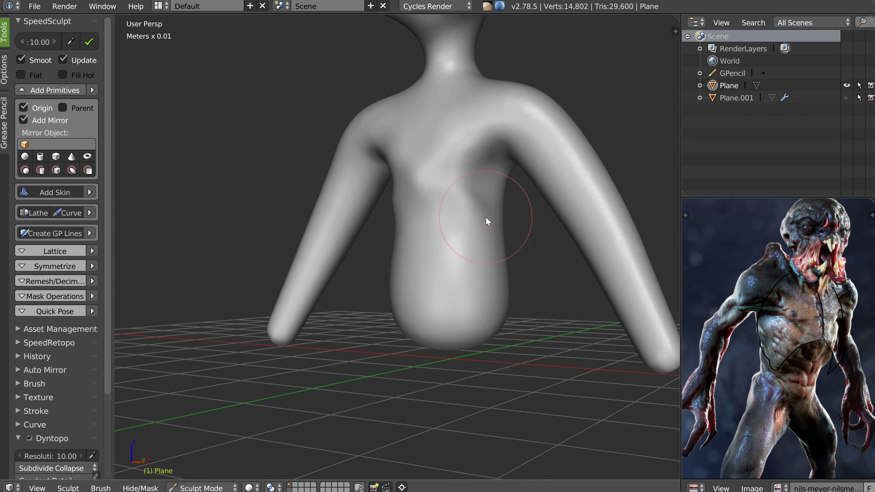
ctrl+drag(486, 217, 486, 219)
middle_drag(487, 219, 447, 190)
- Return to the Snakehook brush, resize it, and shape the lower rib cage and waist
mouse_move(467, 234)
middle_down()
mouse_move(464, 214)
mouse_move(493, 246)
middle_up()
key(w)
click(452, 217)
key(f)
click(459, 242)
mouse_move(479, 267)
mouse_down()
mouse_move(487, 280)
mouse_move(479, 280)
mouse_move(473, 231)
mouse_move(483, 155)
mouse_move(480, 170)
mouse_up()
mouse_move(480, 170)
middle_down()
mouse_move(417, 197)
mouse_move(486, 197)
mouse_move(476, 180)
middle_up()
drag(476, 180, 489, 155)
mouse_move(490, 155)
middle_down()
mouse_move(469, 177)
mouse_move(480, 191)
mouse_move(474, 188)
middle_up()
- Draw the rib cage outline and waist line over the torso in front view with the grease pencil
key(KP_1)
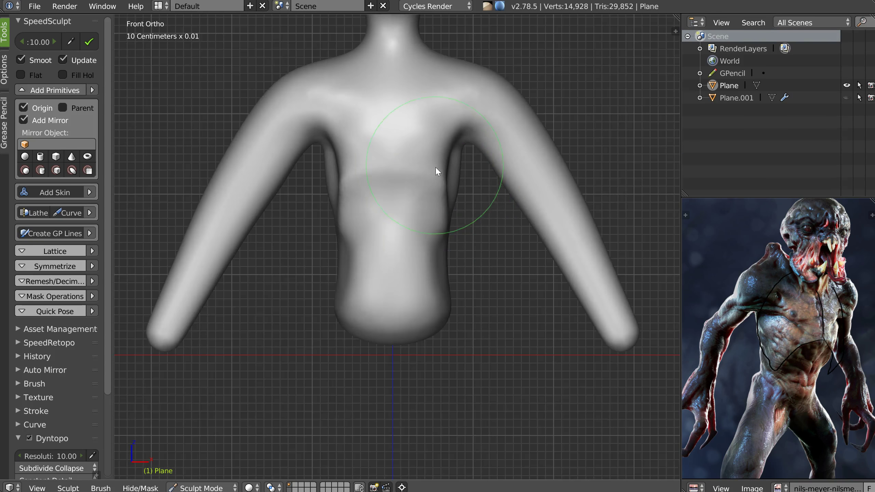
shift+middle_drag(404, 95, 416, 156)
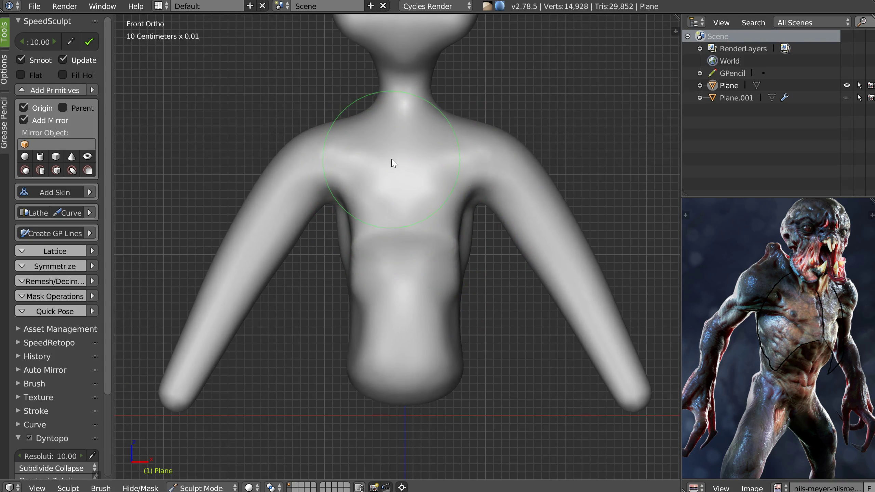
drag(380, 116, 338, 197)
drag(329, 255, 332, 281)
drag(369, 252, 413, 234)
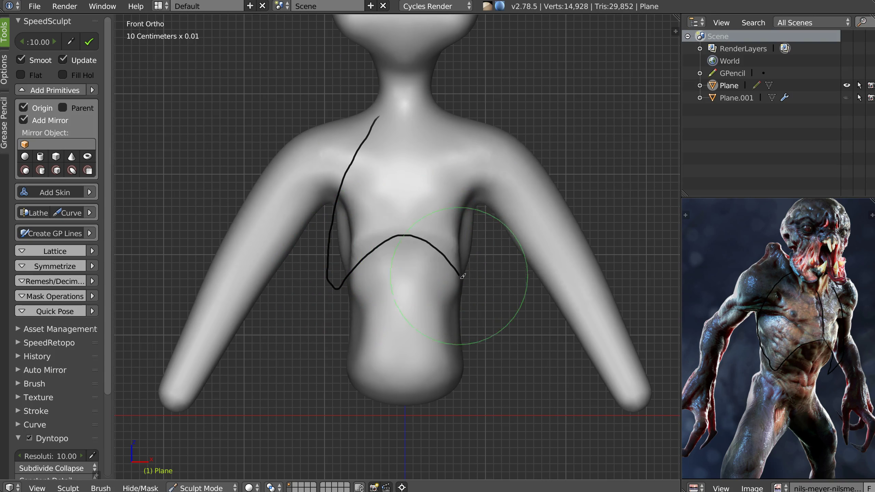
drag(481, 211, 410, 119)
drag(337, 290, 343, 371)
- Reshape the sides of the rib cage and the upper back to follow the grease pencil guides
mouse_move(456, 350)
middle_down()
mouse_move(409, 306)
mouse_move(381, 304)
mouse_move(447, 267)
mouse_move(428, 283)
mouse_move(398, 185)
mouse_move(421, 196)
mouse_move(453, 168)
mouse_move(469, 226)
mouse_move(490, 209)
middle_up()
scroll(470, 221, up, 2)
mouse_move(491, 208)
mouse_down()
mouse_move(504, 211)
mouse_move(481, 195)
mouse_move(493, 252)
mouse_up()
mouse_move(494, 251)
middle_down()
mouse_move(447, 244)
mouse_move(402, 205)
mouse_move(438, 220)
mouse_move(404, 166)
mouse_move(463, 156)
mouse_move(423, 210)
mouse_move(478, 221)
middle_up()
drag(469, 161, 427, 164)
mouse_move(426, 164)
middle_down()
mouse_move(416, 181)
mouse_move(494, 158)
middle_up()
mouse_move(493, 158)
mouse_down()
mouse_move(512, 207)
mouse_move(536, 192)
mouse_move(531, 169)
mouse_up()
middle_drag(531, 169, 560, 199)
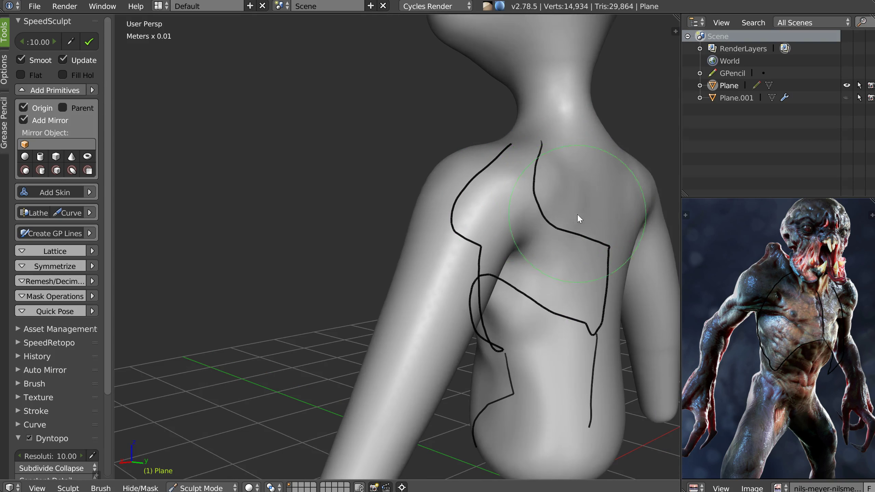
- Adjust the back below the shoulder and refine the front of the chest within the guide lines
drag(586, 249, 553, 221)
mouse_move(553, 220)
middle_down()
mouse_move(504, 244)
mouse_move(461, 196)
mouse_move(416, 220)
middle_up()
mouse_move(423, 165)
mouse_down()
mouse_move(414, 174)
mouse_move(458, 215)
mouse_up()
mouse_move(457, 215)
middle_down()
mouse_move(472, 251)
mouse_move(486, 251)
mouse_move(458, 282)
mouse_move(481, 208)
mouse_move(484, 254)
mouse_move(480, 243)
middle_up()
middle_drag(468, 201, 436, 170)
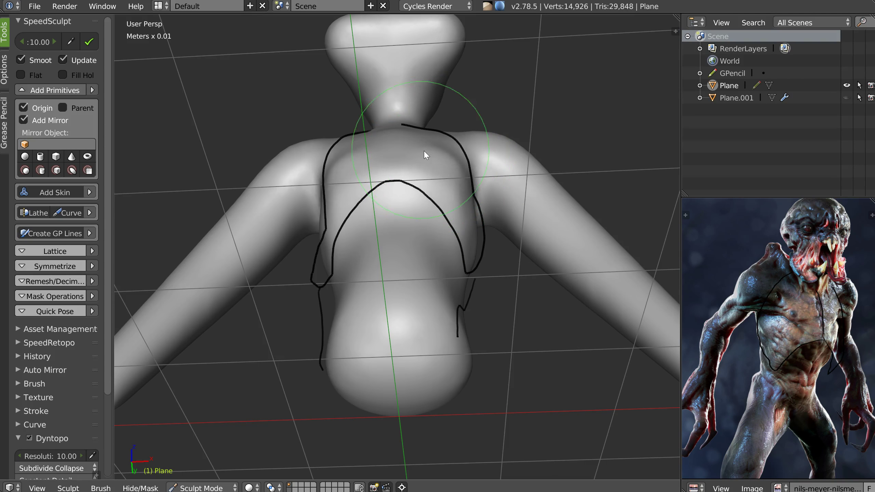
middle_drag(449, 173, 434, 203)
- Carve a vertical sternum groove down the middle of the chest with a small brush
key(w)
click(417, 125)
key(f)
click(373, 149)
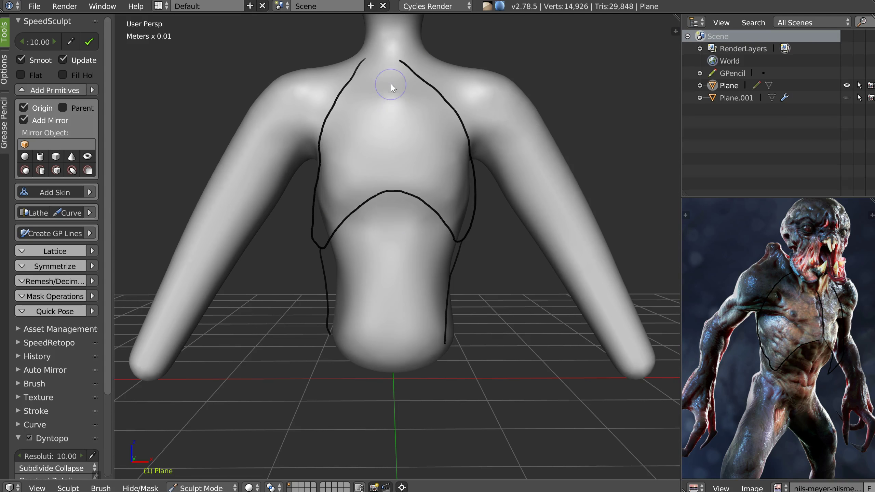
drag(390, 86, 391, 174)
middle_drag(430, 157, 458, 107)
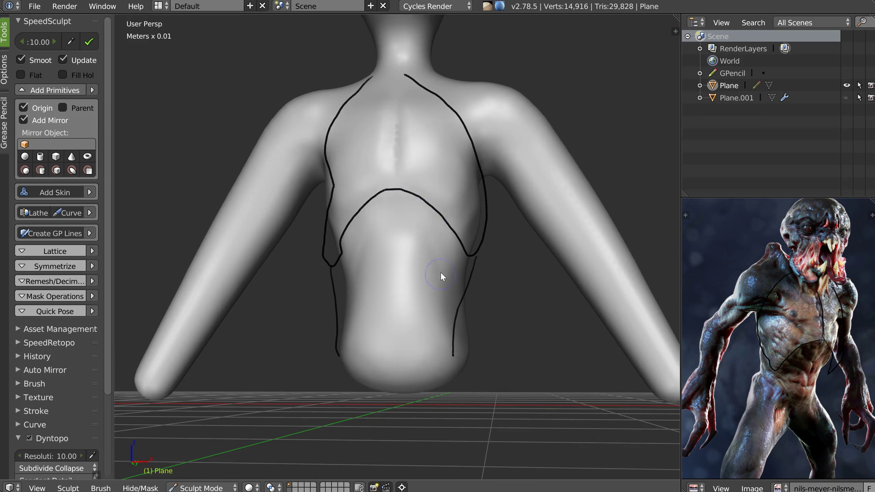
mouse_move(465, 264)
middle_down()
mouse_move(404, 221)
mouse_move(477, 256)
mouse_move(455, 242)
mouse_move(442, 213)
mouse_move(419, 207)
mouse_move(406, 142)
mouse_move(461, 176)
mouse_move(471, 166)
mouse_move(443, 133)
middle_up()
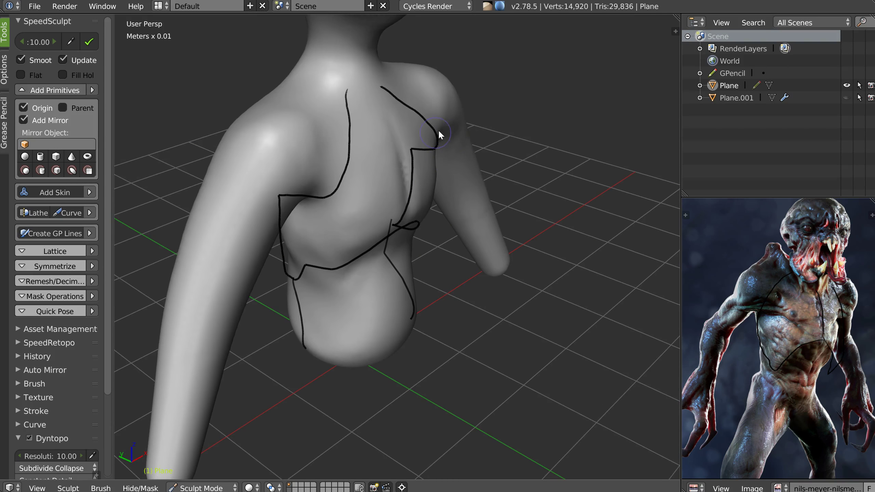
- Delete the grease pencil layer that holds the guide lines drawn over the torso
key(w)
click(336, 141)
mouse_move(340, 146)
middle_down()
mouse_move(373, 166)
mouse_move(371, 151)
mouse_move(327, 106)
middle_up()
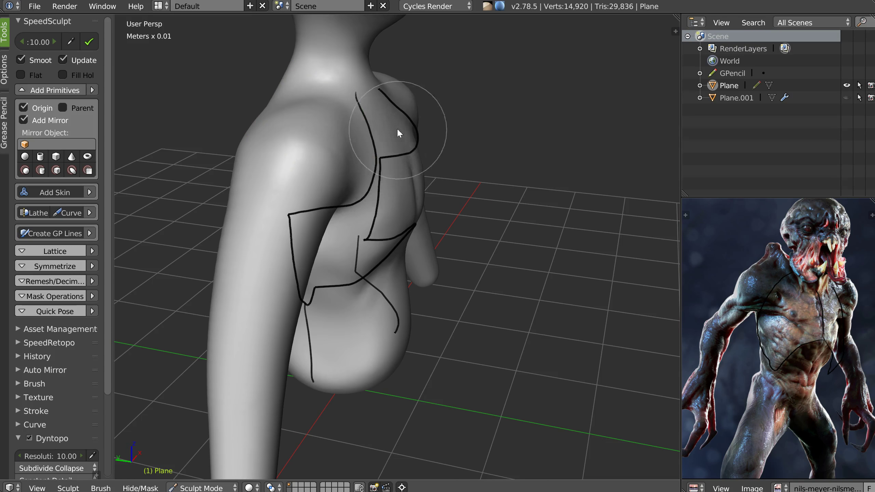
middle_drag(447, 191, 510, 111)
key(n)
click(669, 92)
- Resize the brush and refine the torso shape around the waist
mouse_move(526, 166)
middle_down()
mouse_move(394, 188)
mouse_move(371, 236)
middle_up()
middle_drag(340, 266, 318, 262)
key(f)
click(347, 260)
drag(309, 266, 332, 295)
mouse_move(417, 275)
middle_down()
mouse_move(380, 267)
mouse_move(396, 251)
mouse_move(313, 238)
mouse_move(332, 215)
mouse_move(420, 278)
middle_up()
- Hide the head and arms with a box around the torso in front view, leaving only the torso shown
key(q)
click(348, 223)
scroll(344, 207, up, 2)
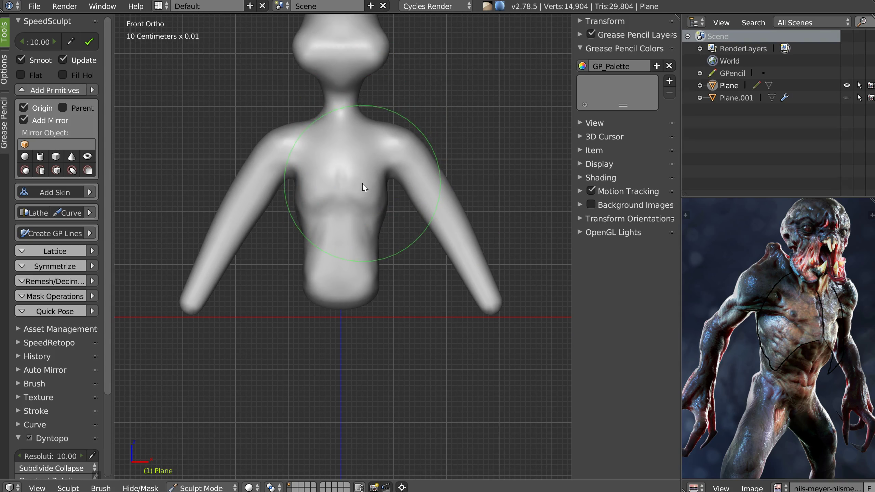
key(b)
drag(398, 100, 291, 326)
middle_drag(366, 134, 385, 198)
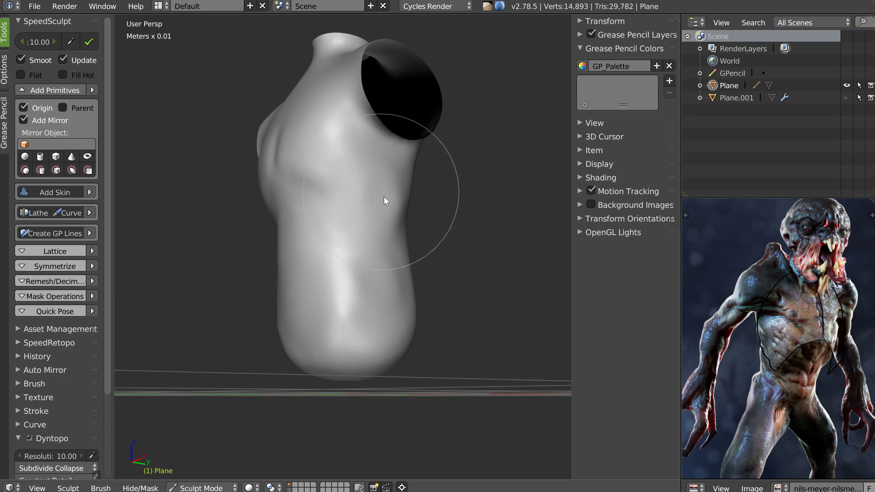
- Resize the brush, reshape the side of the torso below the arm opening, and smooth it
key(f)
click(305, 176)
drag(349, 198, 361, 207)
mouse_move(374, 210)
middle_down()
mouse_move(344, 209)
mouse_move(327, 195)
middle_up()
mouse_move(379, 248)
shift+mouse_down()
mouse_move(394, 260)
mouse_move(408, 200)
shift+mouse_up()
middle_drag(408, 200, 373, 189)
- Build up the side of the rib cage and the front of the torso with a resized Clay brush
key(w)
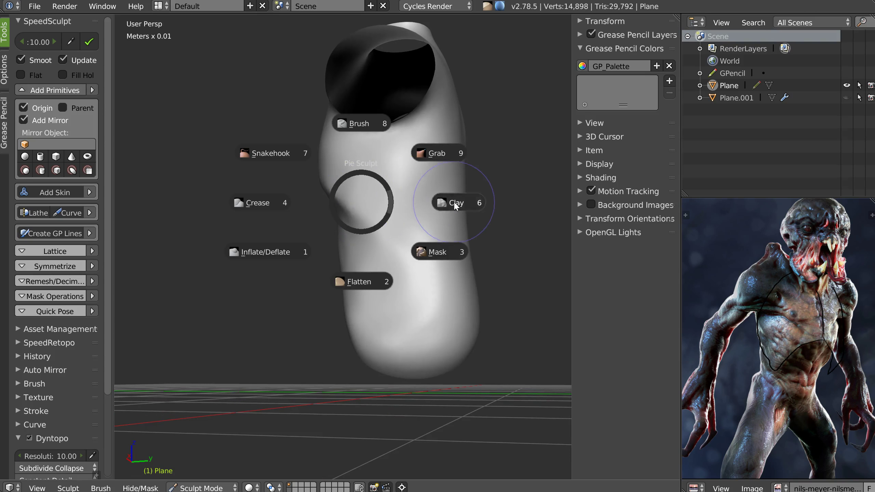
click(453, 202)
key(f)
click(358, 177)
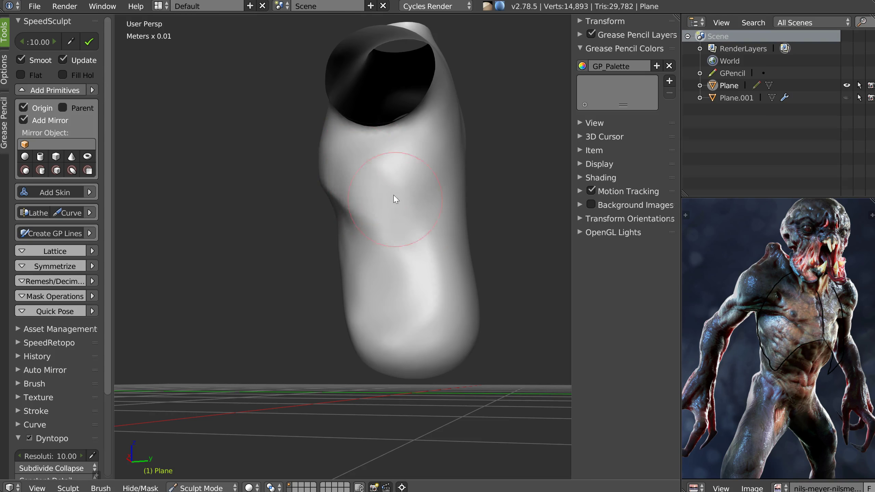
middle_drag(394, 197, 411, 209)
drag(401, 119, 393, 167)
mouse_move(396, 169)
middle_down()
mouse_move(427, 192)
mouse_move(477, 192)
mouse_move(404, 190)
mouse_move(441, 190)
mouse_move(367, 172)
mouse_move(356, 120)
middle_up()
mouse_move(355, 117)
mouse_down()
mouse_move(306, 192)
mouse_move(316, 224)
mouse_move(297, 202)
mouse_move(361, 274)
mouse_move(362, 169)
mouse_move(293, 281)
mouse_move(281, 274)
mouse_move(368, 248)
mouse_up()
shift+middle_drag(358, 110, 361, 179)
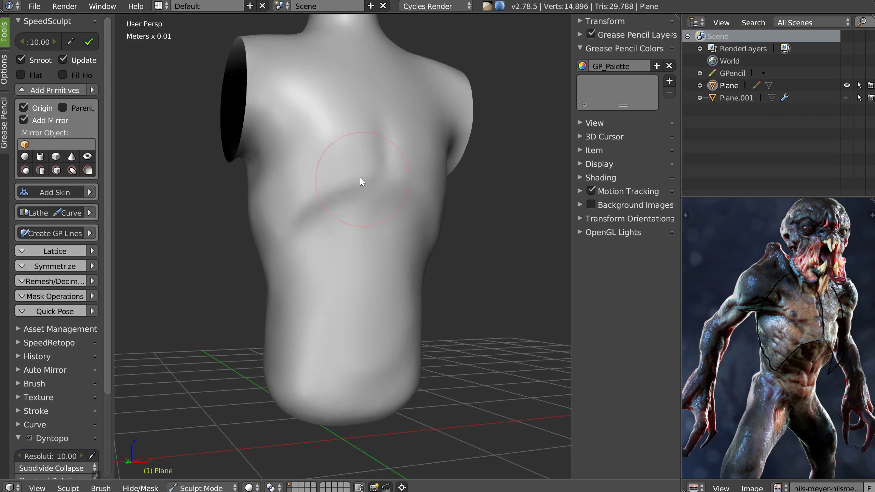
- Reduce the Clay brush size and build up the pectoral and collarbone forms across the upper chest
middle_drag(320, 99, 361, 98)
middle_drag(364, 138, 303, 139)
shift+middle_drag(317, 117, 354, 193)
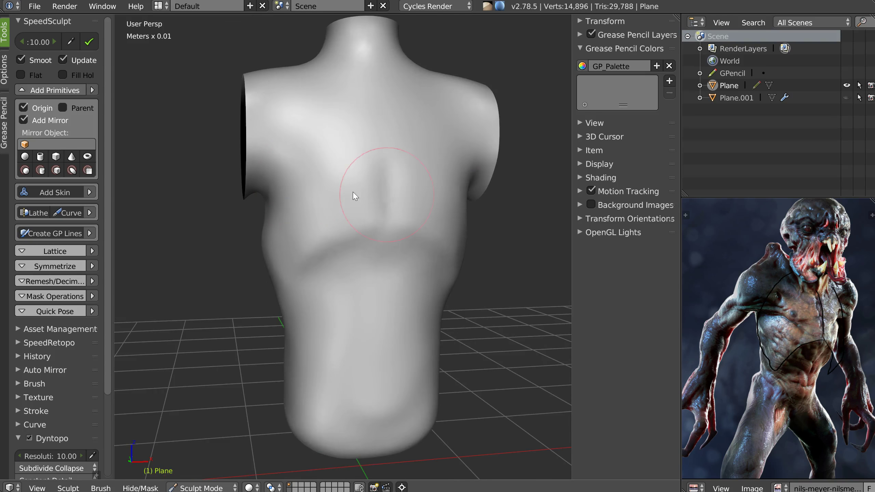
middle_drag(497, 195, 382, 201)
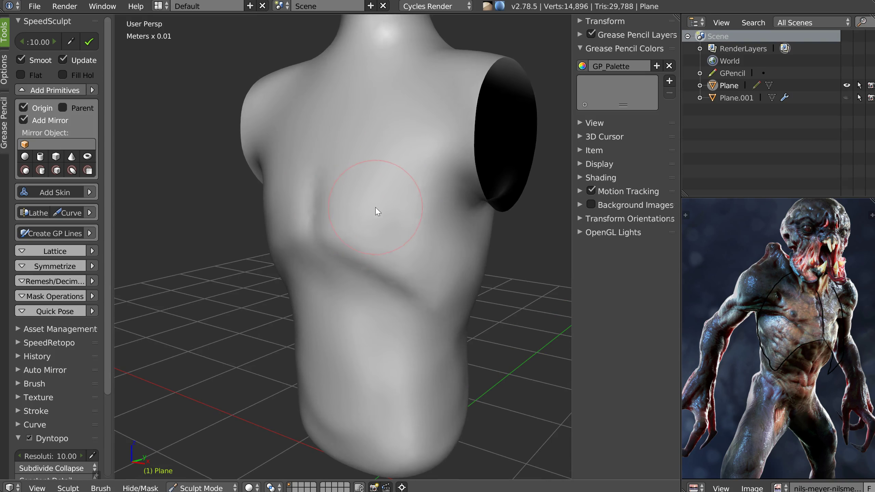
key(f)
click(341, 198)
key(w)
click(418, 203)
key(f)
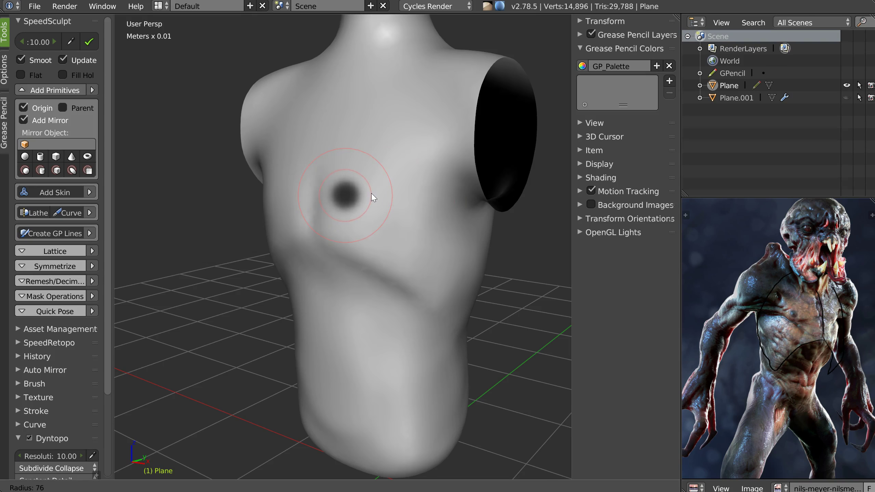
click(371, 193)
mouse_move(366, 186)
mouse_down()
mouse_move(429, 164)
mouse_move(437, 169)
mouse_up()
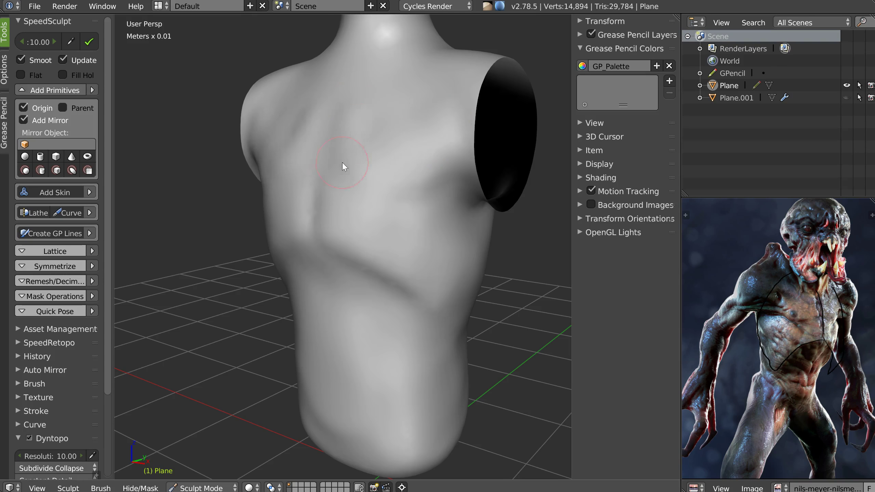
mouse_move(386, 141)
mouse_down()
mouse_move(413, 127)
mouse_move(410, 115)
mouse_up()
mouse_move(377, 141)
middle_down()
mouse_move(415, 160)
mouse_move(396, 167)
middle_up()
- Define the lower edge of the pectorals toward the armpits with the Crease brush
key(w)
click(325, 177)
middle_drag(325, 177, 316, 177)
mouse_move(350, 184)
mouse_down()
mouse_move(339, 188)
mouse_move(424, 222)
mouse_move(455, 192)
mouse_up()
middle_drag(362, 201, 408, 200)
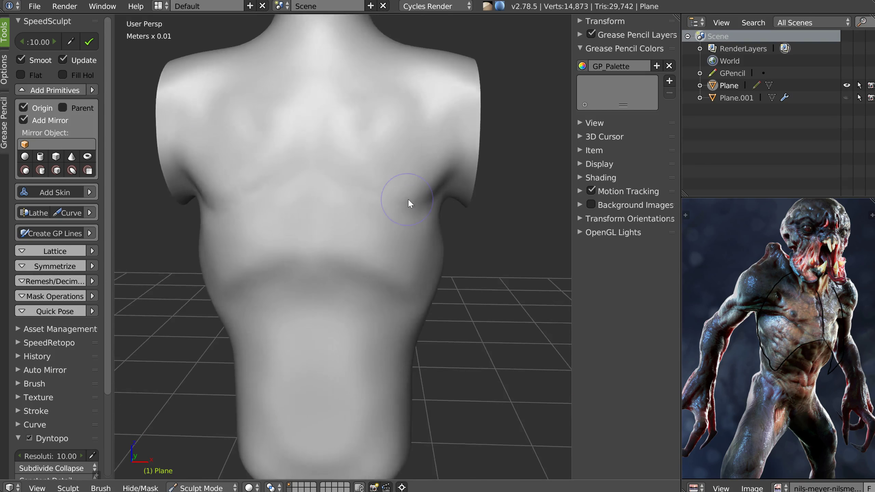
- Unhide the head and arms of the body mesh
scroll(411, 195, down, 4)
key(alt+h)
scroll(431, 172, up, 8)
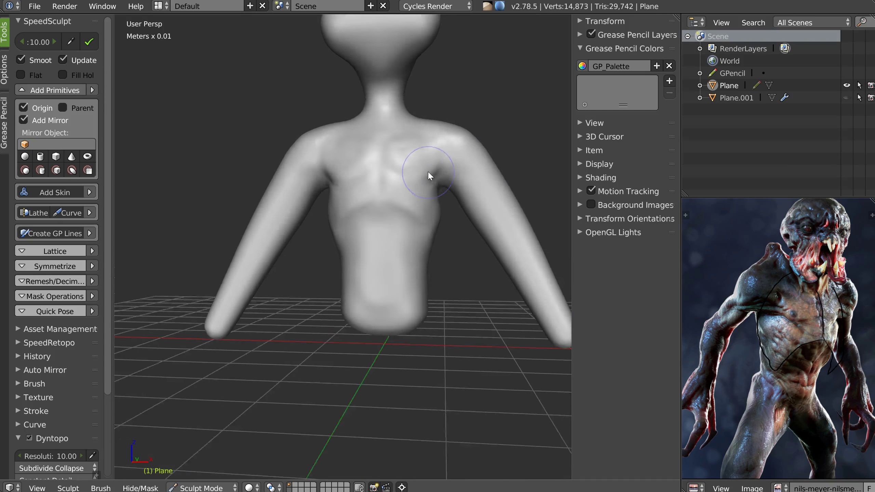
- Carve the lower pectoral edge toward the armpits and shoulders with the Crease brush
drag(439, 174, 505, 155)
drag(457, 180, 477, 172)
drag(427, 182, 520, 179)
middle_drag(444, 179, 433, 198)
middle_drag(414, 225, 434, 215)
ctrl+drag(431, 205, 431, 198)
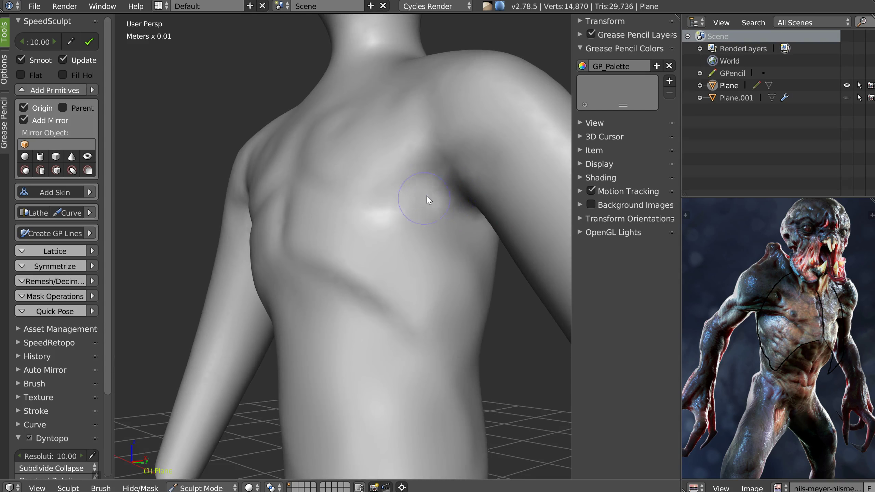
middle_drag(436, 182, 420, 201)
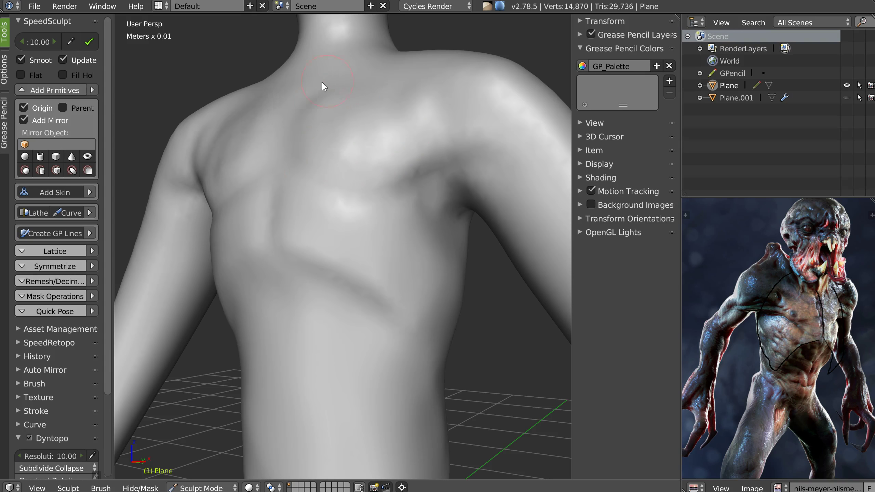
- Build up the pectoral volume between the sternum and the shoulders with a resized Clay brush
mouse_move(347, 129)
mouse_down()
mouse_move(361, 97)
mouse_move(395, 98)
mouse_move(313, 127)
mouse_up()
middle_drag(410, 147, 405, 170)
ctrl+middle_drag(328, 155, 316, 176)
key(f)
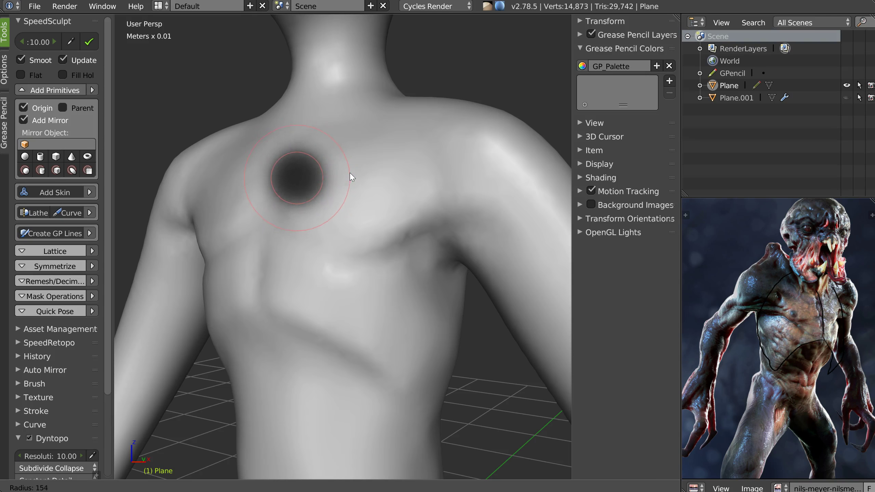
click(351, 174)
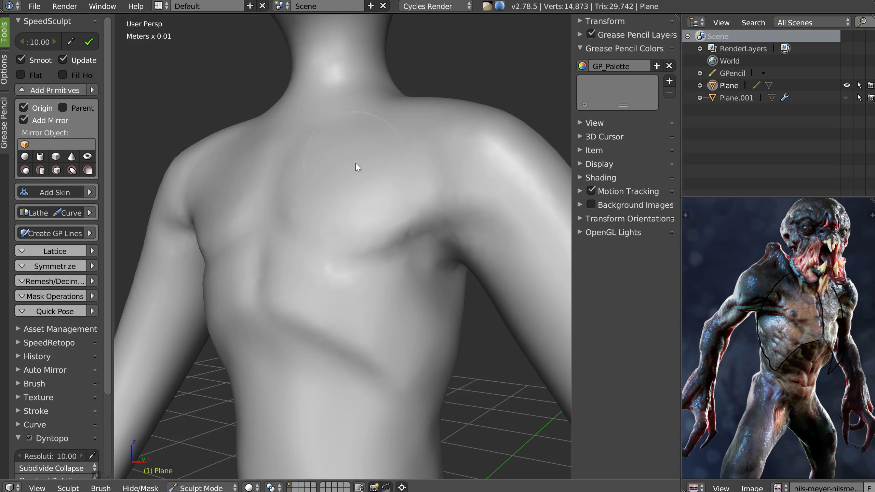
mouse_move(327, 171)
mouse_down()
mouse_move(357, 187)
mouse_move(396, 133)
mouse_move(389, 197)
mouse_move(370, 219)
mouse_up()
key(f)
click(338, 181)
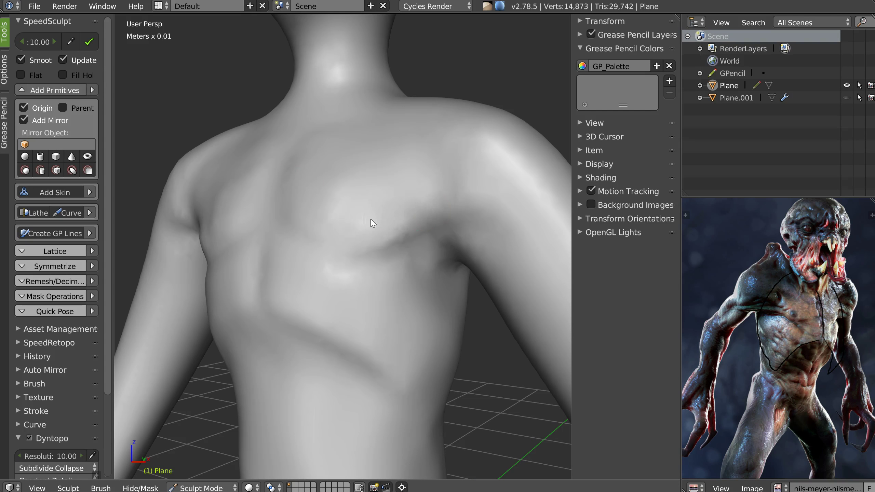
mouse_move(216, 210)
mouse_down()
mouse_move(222, 189)
mouse_move(265, 208)
mouse_up()
key(f)
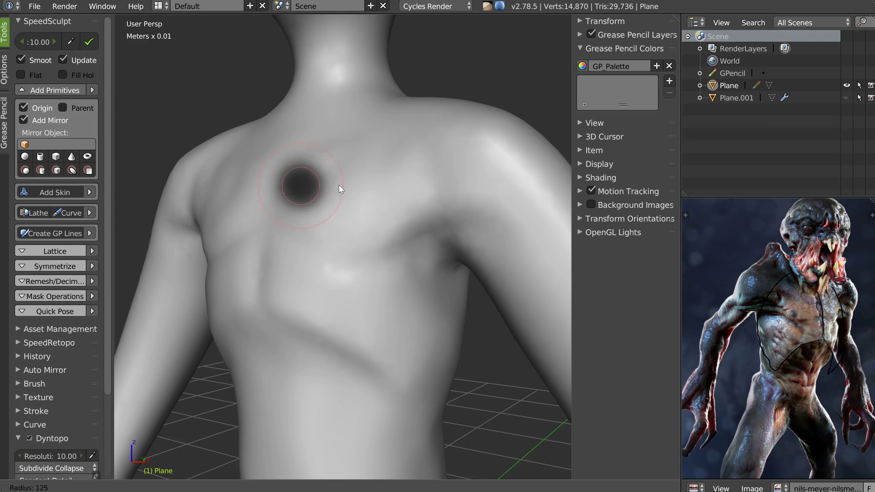
click(369, 179)
- Pull the contours of the chest and flanks into shape with the Snakehook brush
mouse_move(327, 189)
middle_down()
mouse_move(368, 211)
mouse_move(377, 203)
mouse_move(370, 186)
middle_up()
scroll(347, 205, down, 4)
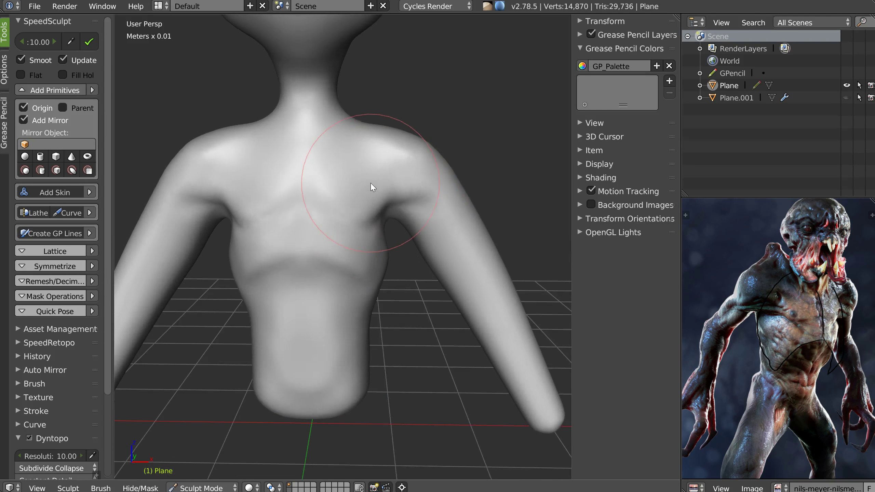
scroll(313, 200, up, 2)
key(w)
click(256, 176)
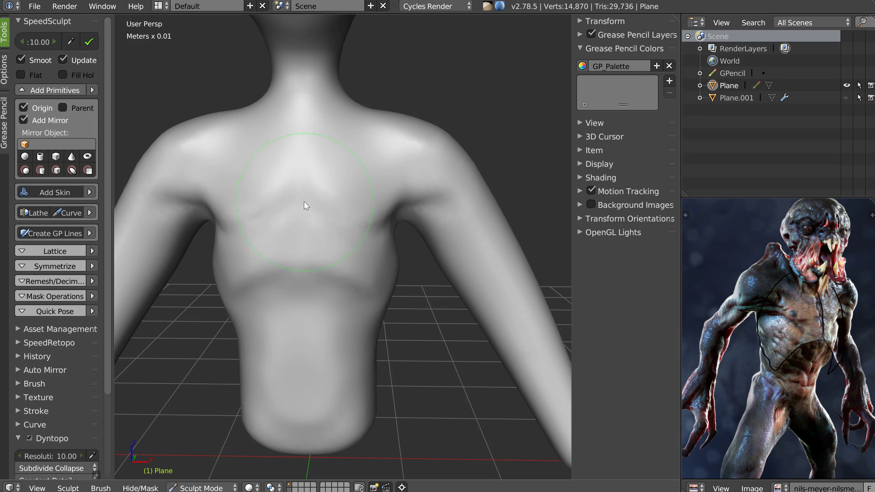
click(303, 209)
middle_drag(399, 236, 383, 230)
mouse_move(426, 194)
mouse_down()
mouse_move(426, 234)
mouse_move(406, 224)
mouse_move(400, 241)
mouse_move(420, 293)
mouse_move(392, 322)
mouse_move(393, 337)
mouse_move(383, 297)
mouse_up()
mouse_move(383, 297)
middle_down()
mouse_move(347, 251)
mouse_move(372, 278)
middle_up()
mouse_move(370, 276)
mouse_down()
mouse_move(387, 313)
mouse_move(397, 276)
mouse_up()
mouse_move(397, 276)
middle_down()
mouse_move(420, 260)
mouse_move(451, 197)
middle_up()
mouse_move(451, 198)
mouse_down()
mouse_move(467, 183)
mouse_move(453, 189)
mouse_up()
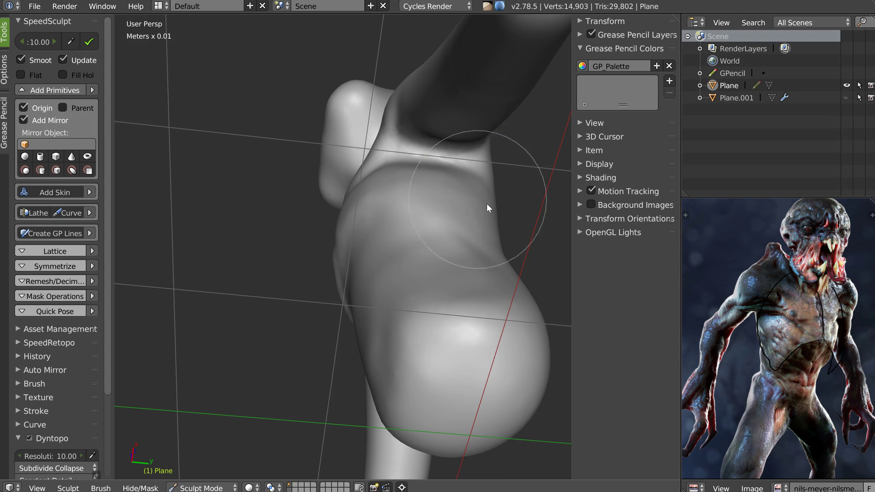
- Refine the lower torso's contours with small Snakehook pulls from several angles
mouse_move(448, 247)
middle_down()
mouse_move(437, 253)
mouse_move(433, 239)
mouse_move(424, 280)
mouse_move(380, 195)
mouse_move(379, 278)
mouse_move(398, 277)
middle_up()
drag(397, 278, 399, 264)
middle_drag(399, 264, 413, 270)
mouse_move(413, 270)
mouse_down()
mouse_move(387, 278)
mouse_move(395, 253)
mouse_up()
middle_drag(406, 275, 407, 147)
drag(406, 147, 407, 169)
mouse_move(408, 170)
middle_down()
mouse_move(461, 157)
mouse_move(443, 132)
middle_up()
- Add volume at the base of the neck with the Clay brush
key(w)
click(496, 181)
mouse_move(495, 181)
middle_down()
mouse_move(417, 181)
mouse_move(427, 114)
mouse_move(450, 105)
middle_up()
mouse_move(439, 141)
middle_down()
mouse_move(400, 204)
mouse_move(435, 145)
middle_up()
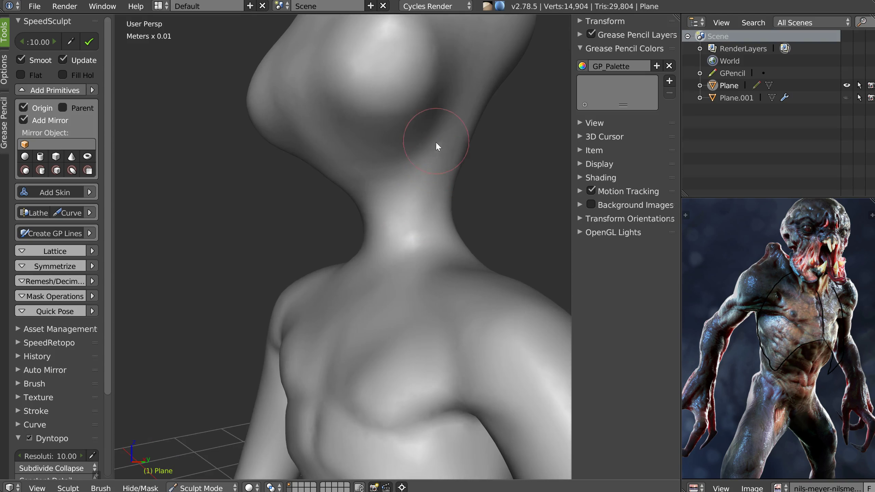
drag(392, 227, 381, 241)
- Carve the collarbone line from the base of the neck out toward the shoulder with the Crease brush
middle_drag(411, 95, 402, 245)
mouse_move(373, 294)
middle_down()
mouse_move(399, 252)
mouse_move(388, 270)
middle_up()
key(w)
click(305, 269)
middle_drag(305, 270, 344, 270)
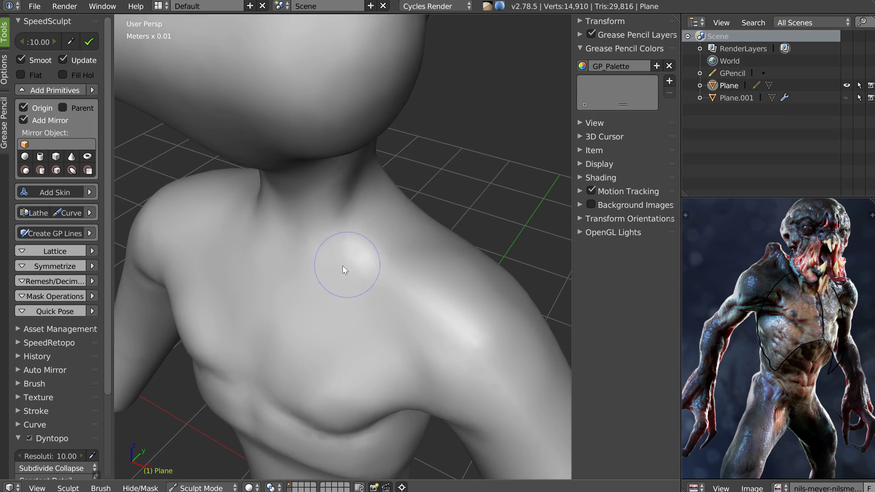
mouse_move(261, 230)
mouse_down()
mouse_move(337, 267)
mouse_move(445, 255)
mouse_up()
- Crease the sternum line down the middle of the chest between the pectorals
mouse_move(376, 270)
middle_down()
mouse_move(406, 226)
mouse_move(385, 230)
mouse_move(363, 266)
mouse_move(318, 247)
middle_up()
scroll(385, 230, down, 4)
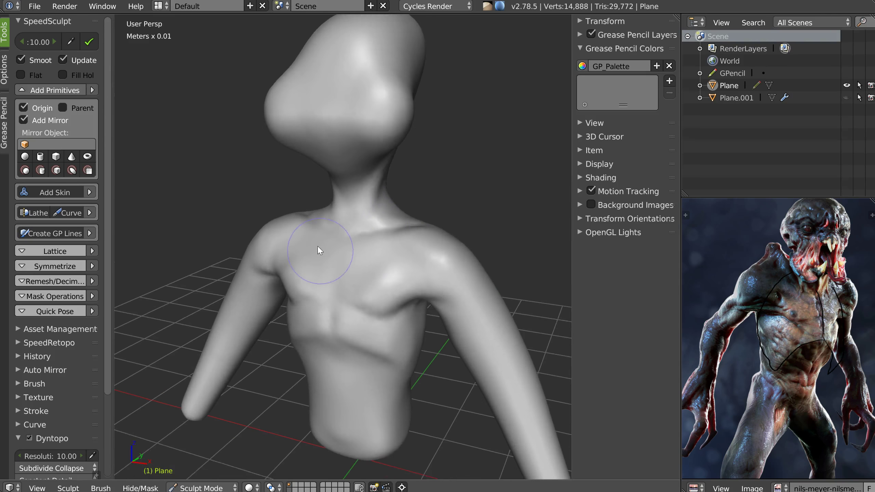
scroll(331, 241, up, 4)
mouse_move(330, 196)
mouse_down()
mouse_move(320, 257)
mouse_move(326, 289)
mouse_up()
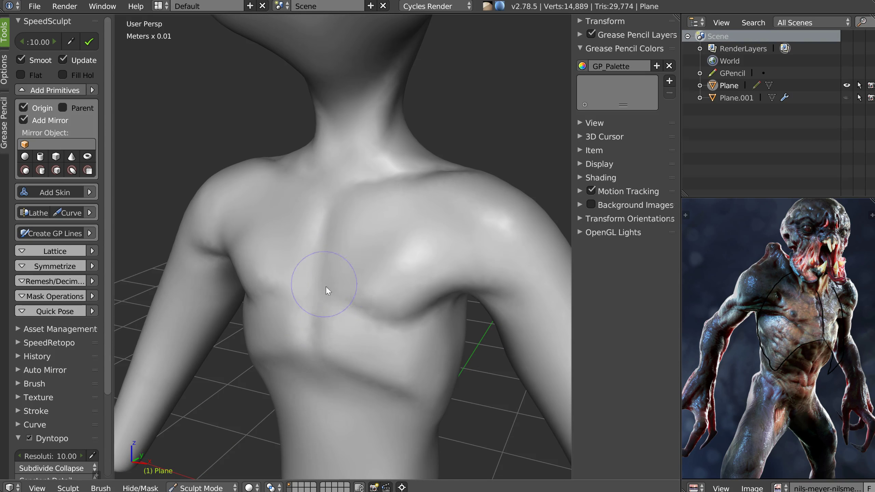
- Build up the upper pectorals beside the sternum with a resized Clay brush
middle_drag(326, 289, 343, 268)
key(w)
click(379, 260)
key(f)
click(359, 264)
mouse_move(343, 252)
mouse_down()
mouse_move(380, 240)
mouse_move(393, 224)
mouse_move(351, 267)
mouse_move(383, 282)
mouse_move(407, 246)
mouse_up()
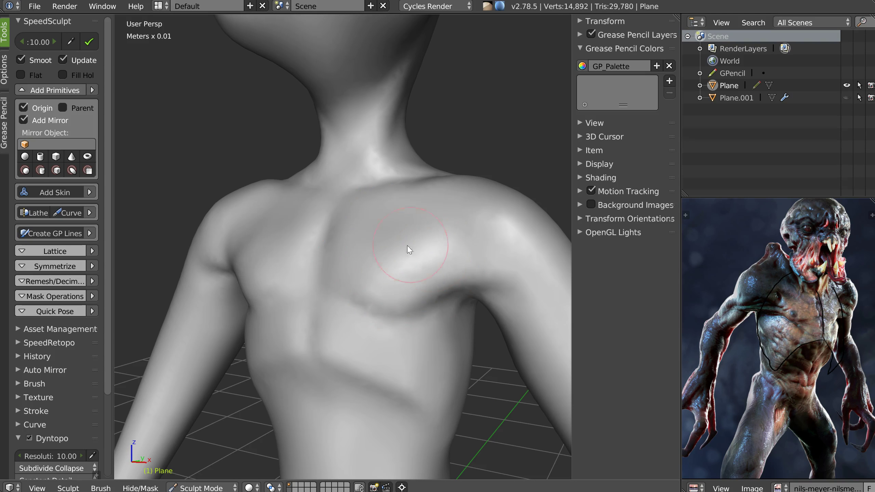
- Pull the rear of the armpits and the upper sides of the back into shape with a resized Snakehook brush
mouse_move(410, 254)
middle_down()
mouse_move(394, 251)
mouse_move(398, 259)
mouse_move(388, 248)
mouse_move(456, 215)
mouse_move(434, 197)
mouse_move(324, 196)
mouse_move(336, 210)
middle_up()
scroll(390, 241, down, 4)
scroll(413, 178, up, 1)
scroll(412, 186, up, 2)
key(w)
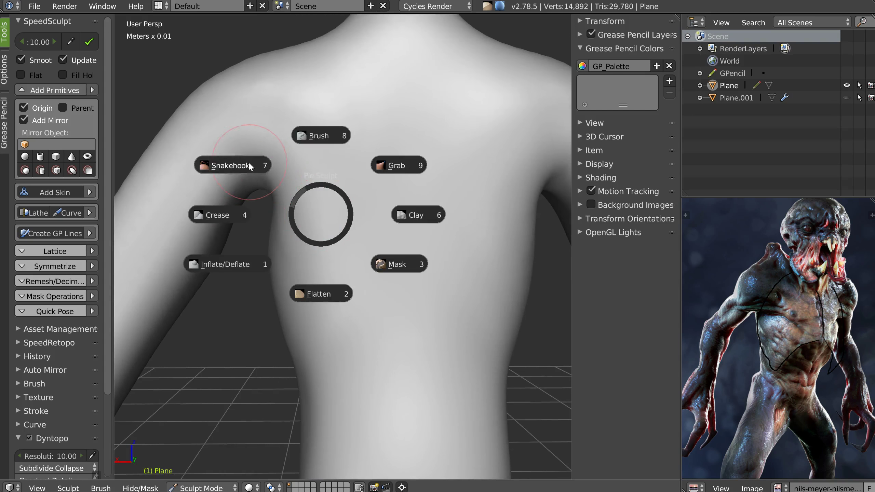
click(249, 162)
key(f)
click(307, 213)
drag(280, 197, 265, 194)
mouse_move(263, 220)
middle_down()
mouse_move(291, 201)
mouse_move(264, 212)
middle_up()
mouse_move(261, 214)
mouse_down()
mouse_move(252, 209)
mouse_move(265, 217)
mouse_move(265, 242)
mouse_up()
middle_drag(265, 242, 237, 222)
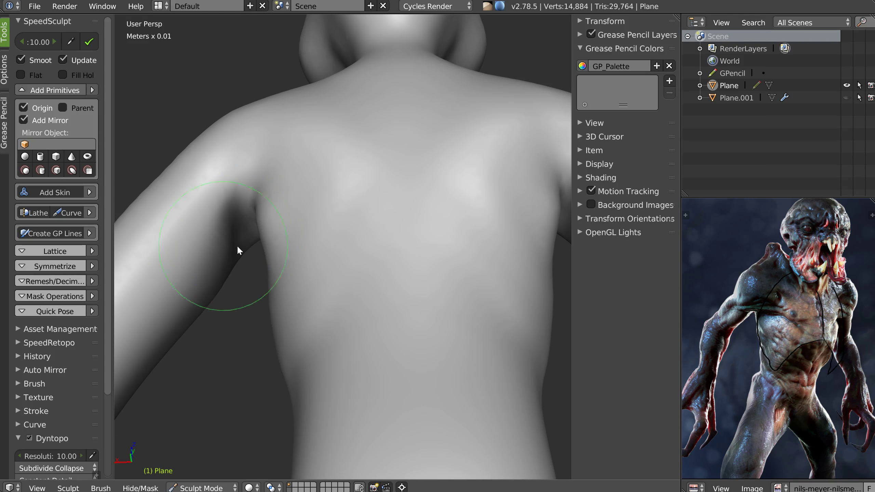
- Mask the inner rear of the upper arms near the armpits with a resized Mask brush
key(f)
click(209, 240)
key(w)
key(w)
click(277, 275)
mouse_move(267, 264)
mouse_down()
mouse_move(218, 213)
mouse_move(230, 182)
mouse_move(220, 275)
mouse_move(191, 177)
mouse_move(206, 164)
mouse_move(237, 256)
mouse_up()
- Reshape the sides of the back below the armpits with the Snakehook brush, keeping the masked arms protected
middle_drag(236, 256, 242, 252)
key(w)
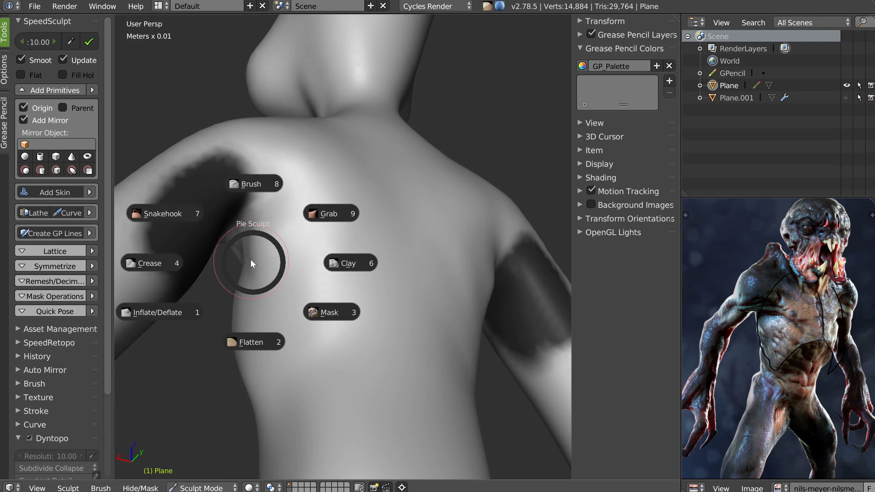
click(162, 227)
drag(235, 250, 265, 198)
middle_drag(236, 269, 284, 227)
mouse_move(214, 275)
mouse_down()
mouse_move(289, 250)
mouse_move(206, 300)
mouse_move(246, 288)
mouse_move(216, 275)
mouse_move(228, 271)
mouse_move(228, 292)
mouse_move(311, 287)
mouse_up()
mouse_move(244, 211)
middle_down()
mouse_move(355, 239)
mouse_move(349, 247)
mouse_move(319, 251)
mouse_move(309, 212)
mouse_move(303, 221)
mouse_move(316, 196)
middle_up()
scroll(356, 238, down, 5)
scroll(318, 251, up, 3)
scroll(297, 243, down, 3)
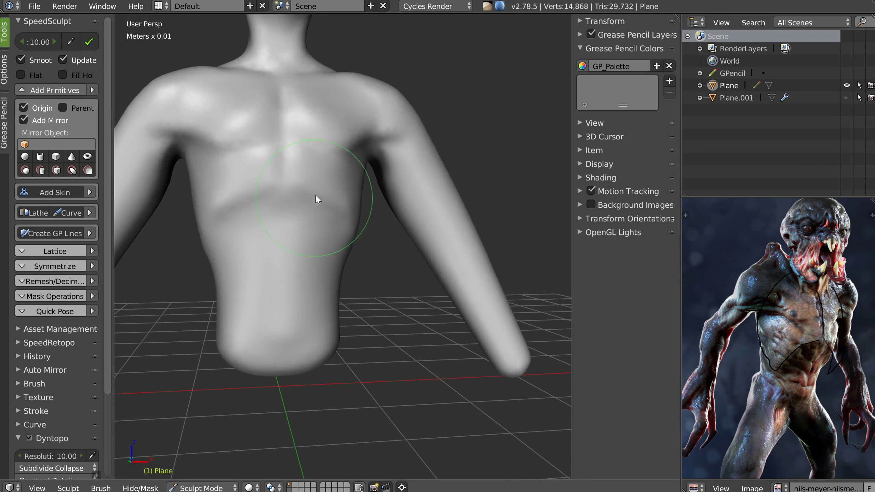
- Build up the shoulder blade area and the lower back with a resized Clay brush
middle_drag(250, 210, 251, 213)
mouse_move(232, 274)
middle_down()
mouse_move(312, 261)
mouse_move(337, 268)
mouse_move(321, 248)
mouse_move(358, 209)
middle_up()
scroll(322, 249, down, 1)
key(c)
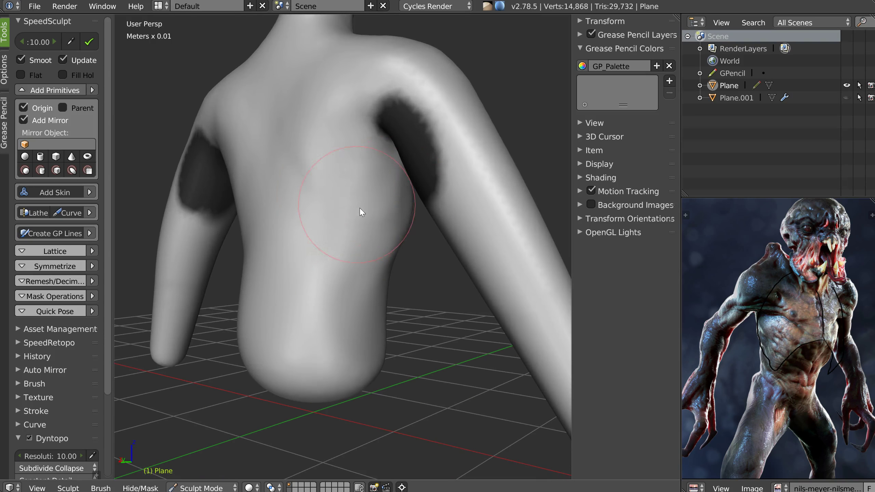
key(f)
click(327, 202)
mouse_move(323, 166)
middle_down()
mouse_move(304, 153)
mouse_move(310, 152)
middle_up()
mouse_move(315, 124)
mouse_down()
mouse_move(296, 219)
mouse_move(355, 241)
mouse_move(350, 222)
mouse_move(316, 246)
mouse_move(290, 182)
mouse_move(345, 257)
mouse_move(287, 220)
mouse_up()
middle_drag(332, 236, 347, 218)
mouse_move(270, 303)
mouse_down()
mouse_move(272, 259)
mouse_move(331, 325)
mouse_up()
mouse_move(331, 330)
middle_down()
mouse_move(332, 287)
mouse_move(413, 246)
mouse_move(382, 188)
mouse_move(377, 231)
mouse_move(422, 217)
mouse_move(351, 221)
mouse_move(380, 223)
middle_up()
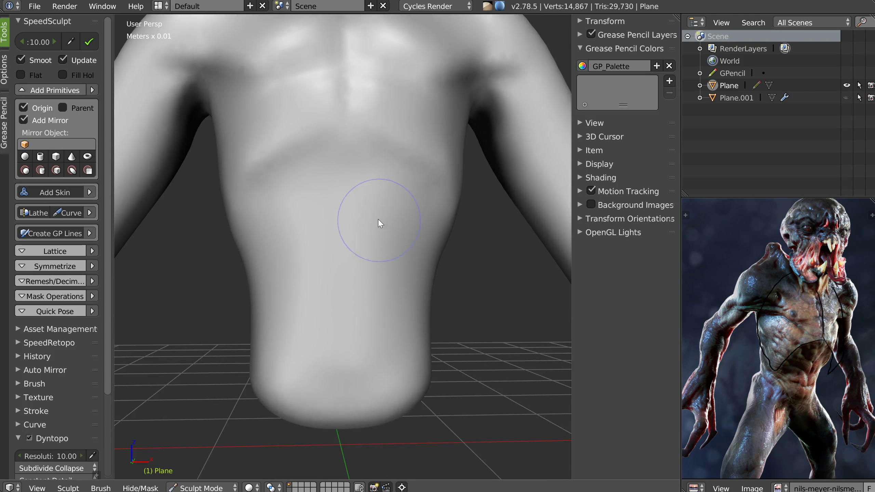
- Carve a vertical center line down the abdomen with a resized Crease brush
key(f)
click(349, 214)
drag(344, 181, 354, 351)
drag(344, 197, 358, 262)
- Build up the paired abdominal muscles on both sides of the center line with the Clay brush
middle_drag(350, 261, 356, 320)
drag(355, 320, 381, 315)
drag(357, 265, 383, 256)
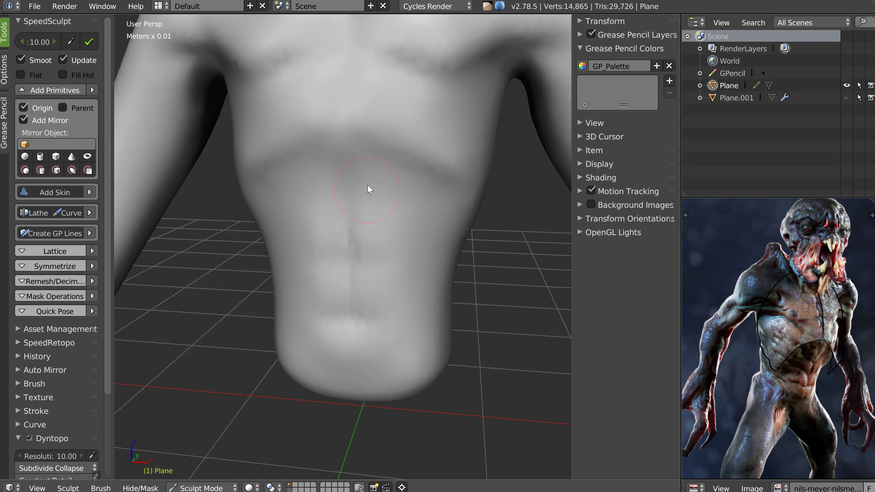
mouse_move(428, 194)
middle_down()
mouse_move(403, 167)
mouse_move(365, 204)
mouse_move(378, 199)
mouse_move(369, 218)
mouse_move(368, 193)
middle_up()
drag(349, 176, 373, 179)
click(349, 256)
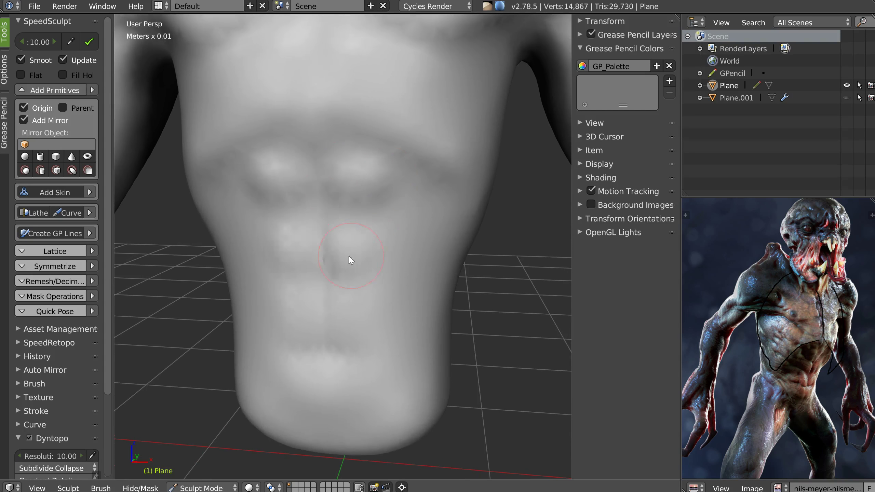
- Crease the horizontal divisions between the abdominal muscles
mouse_move(441, 230)
middle_down()
mouse_move(391, 219)
mouse_move(402, 245)
middle_up()
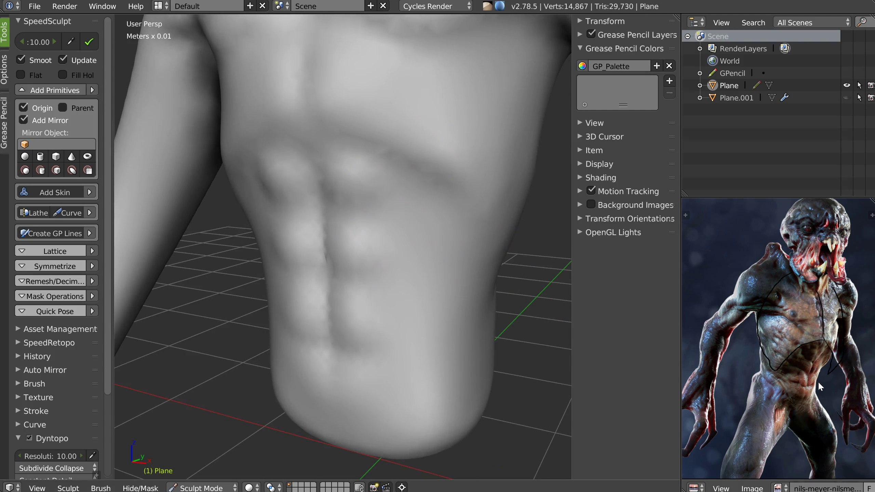
middle_drag(447, 230, 408, 211)
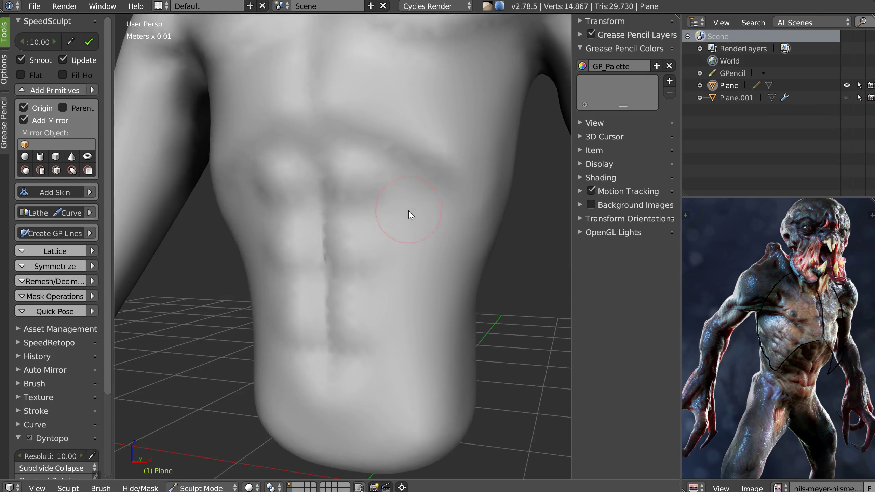
ctrl+middle_drag(342, 221, 328, 203)
mouse_move(328, 202)
mouse_down()
mouse_move(391, 211)
mouse_move(414, 181)
mouse_up()
mouse_move(328, 293)
mouse_down()
mouse_move(393, 298)
mouse_move(421, 270)
mouse_up()
scroll(375, 240, down, 5)
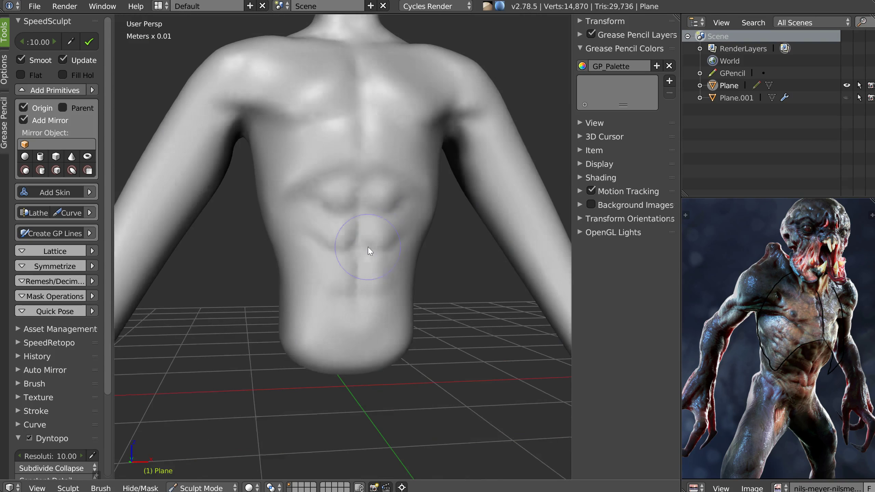
- Smooth the abdominal muscles and the center line of the abdomen
scroll(422, 237, up, 2)
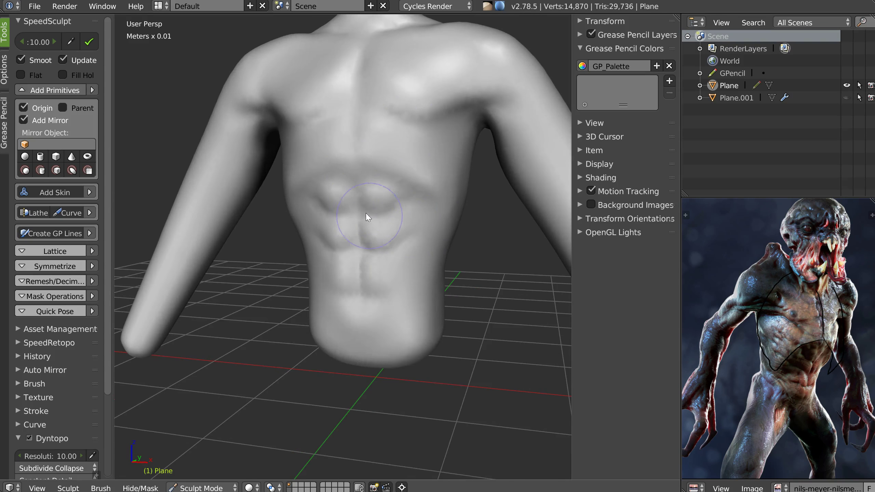
scroll(366, 213, up, 3)
mouse_move(370, 202)
shift+mouse_down()
mouse_move(439, 207)
mouse_move(426, 202)
shift+mouse_up()
mouse_move(380, 260)
shift+mouse_down()
mouse_move(387, 256)
mouse_move(416, 286)
mouse_move(449, 271)
mouse_move(381, 332)
shift+mouse_up()
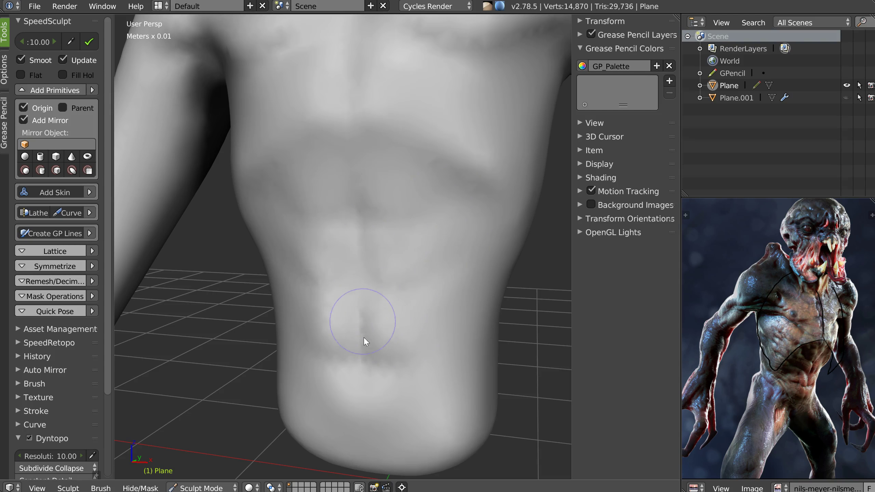
- Carve the boundary of the deltoid around the shoulder with the Crease brush
middle_drag(414, 354, 470, 248)
scroll(419, 236, down, 5)
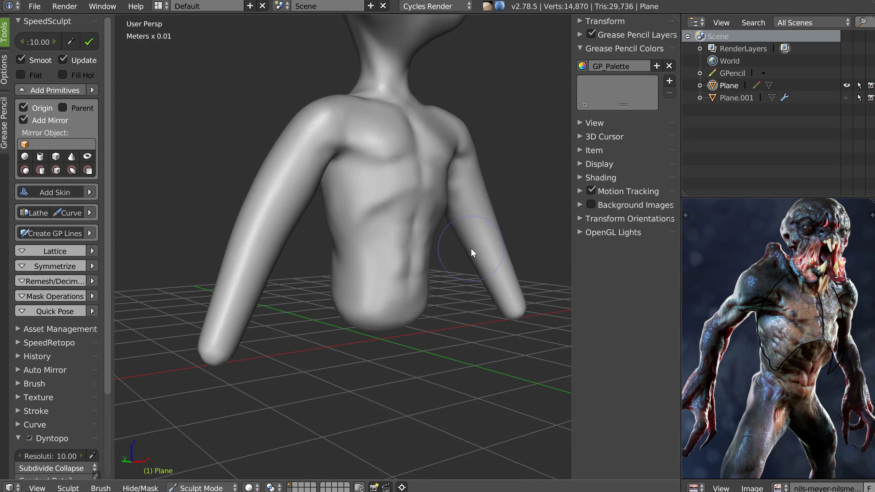
middle_drag(445, 164, 331, 205)
ctrl+middle_drag(279, 248, 285, 198)
drag(278, 148, 318, 212)
mouse_move(340, 224)
middle_down()
mouse_move(293, 244)
mouse_move(369, 267)
mouse_move(409, 245)
mouse_move(396, 270)
mouse_move(411, 313)
mouse_move(418, 282)
mouse_move(401, 274)
middle_up()
mouse_move(494, 261)
mouse_down()
mouse_move(447, 278)
mouse_move(488, 277)
mouse_up()
- Build up the deltoid muscle over the shoulder with the Clay brush
middle_drag(393, 276, 477, 271)
key(w)
click(480, 270)
middle_drag(423, 253, 406, 243)
drag(340, 212, 406, 255)
drag(398, 216, 408, 265)
middle_drag(429, 225, 424, 204)
mouse_move(434, 172)
mouse_down()
mouse_move(440, 305)
mouse_move(430, 251)
mouse_move(413, 302)
mouse_up()
- Add more Clay volume across the front and top of the shoulder toward the upper arm
mouse_move(414, 302)
middle_down()
mouse_move(458, 234)
mouse_move(407, 256)
middle_up()
drag(344, 201, 388, 263)
middle_drag(388, 263, 378, 226)
drag(379, 230, 398, 268)
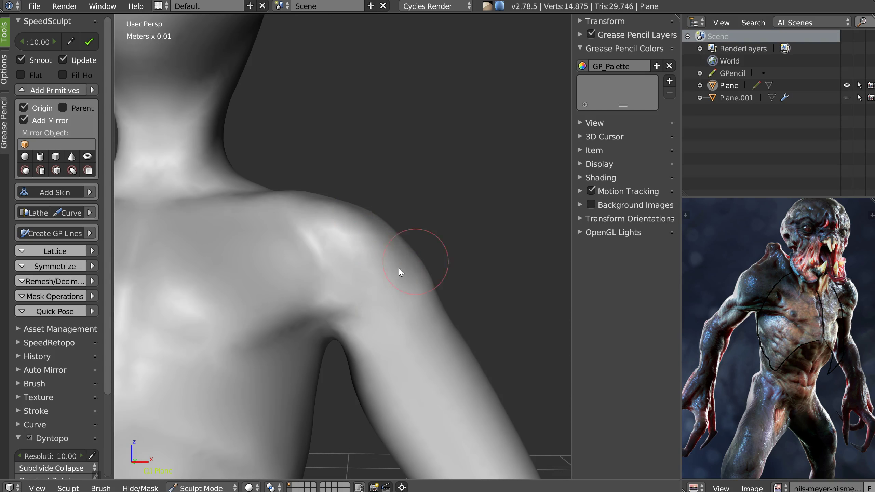
middle_drag(399, 268, 388, 303)
mouse_move(338, 195)
mouse_down()
mouse_move(389, 197)
mouse_move(405, 238)
mouse_up()
- Round out the side of the deltoid down to the upper arm with Clay strokes
middle_drag(477, 235, 429, 239)
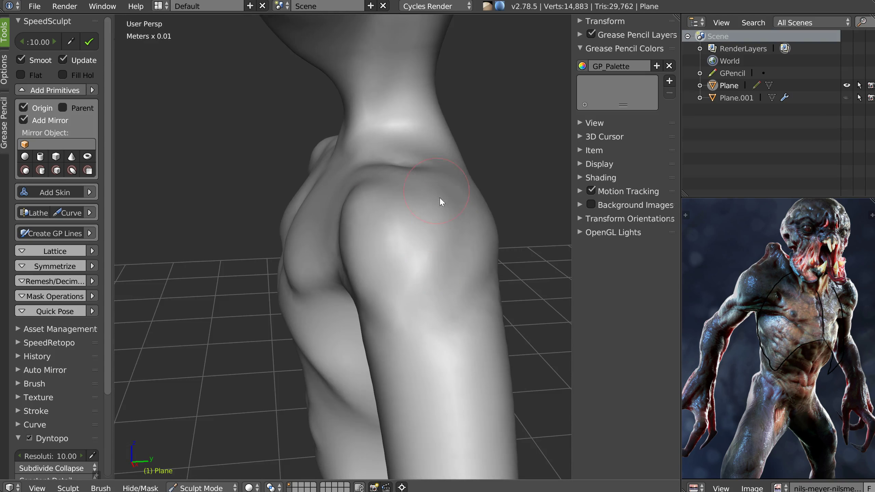
mouse_move(456, 187)
mouse_down()
mouse_move(408, 326)
mouse_move(398, 300)
mouse_up()
middle_drag(398, 299, 435, 270)
mouse_move(421, 239)
mouse_down()
mouse_move(429, 274)
mouse_move(384, 315)
mouse_up()
middle_drag(383, 315, 385, 263)
- Adjust the front of the shoulder where it meets the chest using an enlarged Grab brush
scroll(385, 271, down, 6)
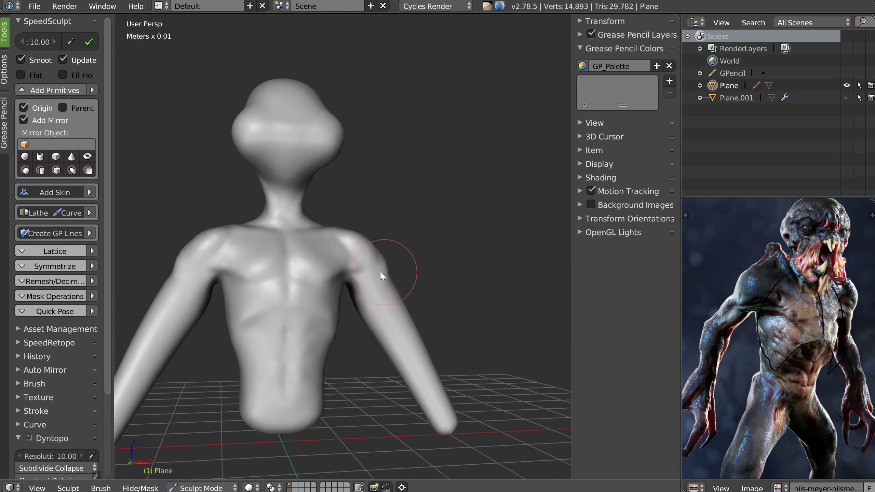
scroll(383, 274, up, 2)
scroll(424, 190, up, 4)
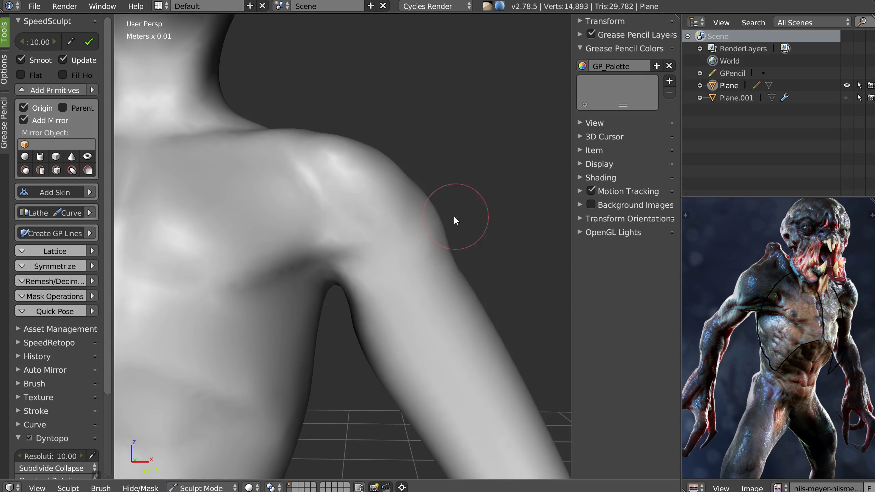
scroll(383, 241, down, 3)
scroll(322, 282, up, 2)
middle_drag(379, 276, 348, 155)
scroll(388, 260, up, 4)
key(w)
click(286, 212)
key(f)
click(393, 232)
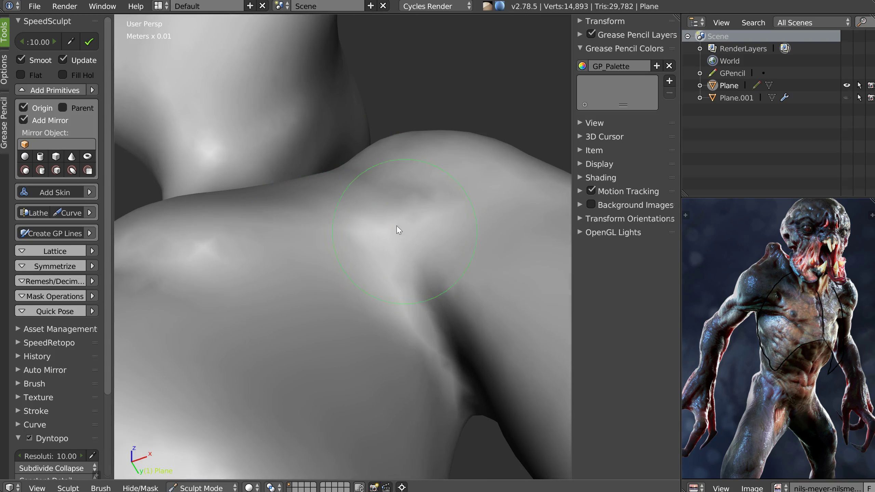
scroll(377, 232, down, 2)
mouse_move(378, 232)
middle_down()
mouse_move(392, 238)
mouse_move(341, 263)
mouse_move(347, 261)
mouse_move(313, 223)
middle_up()
scroll(340, 262, down, 2)
scroll(366, 236, up, 3)
scroll(365, 241, down, 2)
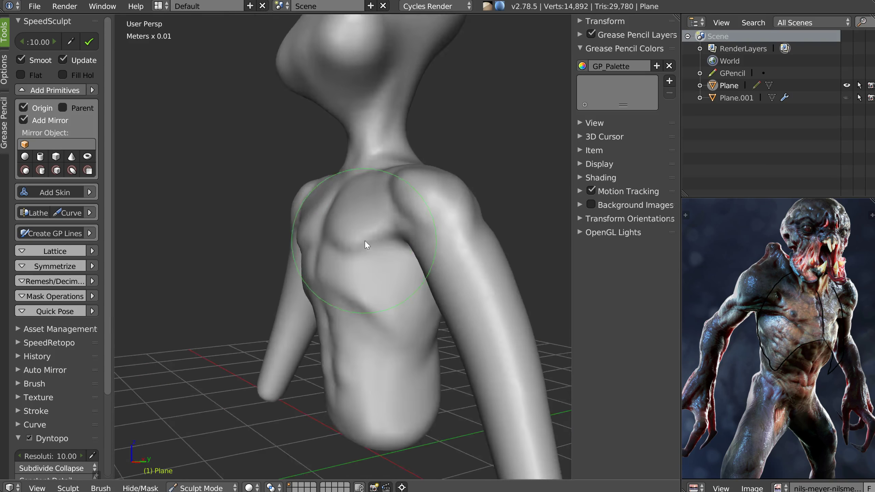
middle_drag(365, 240, 387, 232)
scroll(386, 232, up, 4)
drag(379, 236, 375, 239)
- Reshape the outline of the shoulder and upper chest with further Grab strokes
middle_drag(403, 213, 423, 218)
drag(315, 212, 423, 214)
mouse_move(423, 213)
middle_down()
mouse_move(395, 249)
mouse_move(347, 222)
middle_up()
mouse_move(347, 222)
mouse_down()
mouse_move(386, 197)
mouse_move(357, 191)
mouse_move(394, 210)
mouse_up()
scroll(388, 228, down, 4)
mouse_move(394, 211)
middle_down()
mouse_move(388, 227)
mouse_move(433, 243)
mouse_move(417, 224)
middle_up()
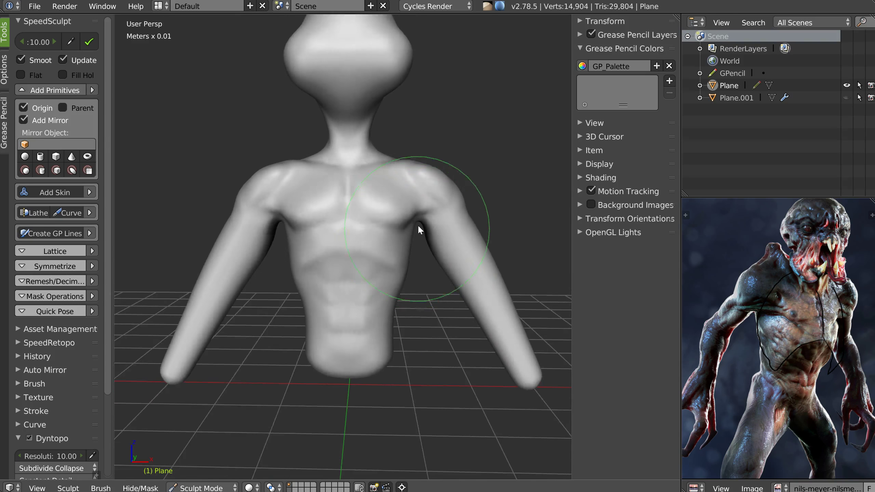
- Pull the top contour of the shoulder into shape with the Grab brush
scroll(418, 224, up, 3)
scroll(436, 129, up, 3)
mouse_move(273, 145)
mouse_down()
mouse_move(291, 148)
mouse_move(316, 171)
mouse_up()
middle_drag(323, 143, 379, 137)
drag(380, 137, 445, 137)
mouse_move(548, 155)
middle_down()
mouse_move(476, 142)
mouse_move(472, 168)
mouse_move(410, 164)
middle_up()
scroll(476, 142, down, 3)
- Enlarge the Grab brush and reshape the shoulder's volume from the back and side
key(f)
click(361, 176)
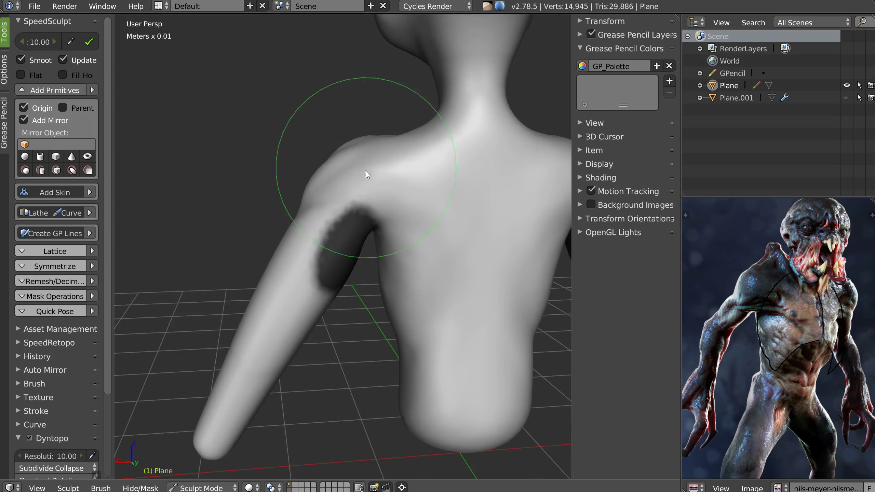
scroll(364, 162, up, 2)
middle_drag(363, 144, 355, 138)
mouse_move(345, 134)
mouse_down()
mouse_move(317, 159)
mouse_move(401, 122)
mouse_move(384, 137)
mouse_up()
mouse_move(385, 136)
middle_down()
mouse_move(366, 173)
mouse_move(400, 161)
mouse_move(348, 132)
mouse_move(302, 137)
mouse_move(292, 162)
mouse_move(322, 226)
middle_up()
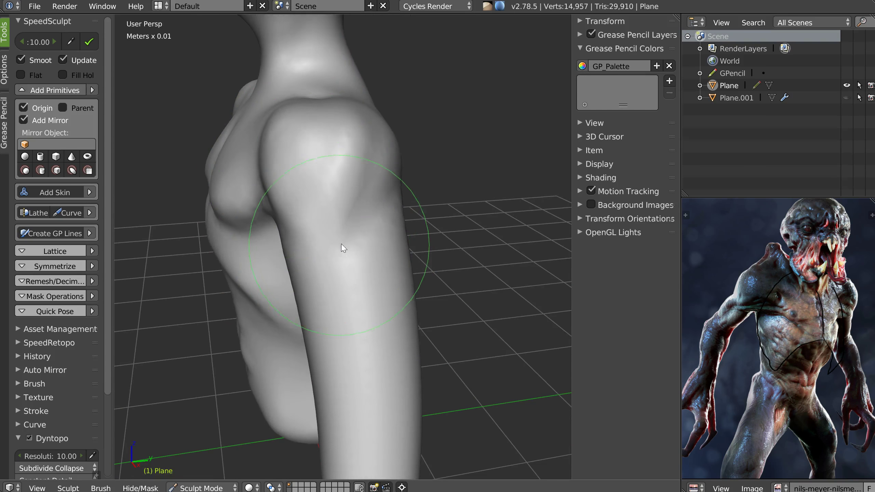
middle_drag(350, 177, 346, 123)
drag(354, 95, 341, 97)
middle_drag(342, 100, 379, 189)
- Refine the side of the deltoid down toward the upper arm with strokes of a smaller brush
mouse_move(329, 244)
middle_down()
mouse_move(342, 262)
mouse_move(347, 256)
mouse_move(336, 282)
middle_up()
key(f)
click(295, 256)
mouse_move(325, 259)
mouse_down()
mouse_move(457, 203)
mouse_move(386, 243)
mouse_up()
mouse_move(388, 245)
middle_down()
mouse_move(406, 225)
mouse_move(396, 240)
mouse_move(354, 227)
mouse_move(390, 205)
middle_up()
drag(401, 186, 380, 244)
drag(406, 160, 378, 223)
middle_drag(378, 222, 402, 215)
drag(344, 164, 339, 224)
drag(352, 183, 341, 230)
middle_drag(358, 234, 344, 244)
middle_drag(405, 232, 339, 223)
- Build up the shoulder surface with the Clay brush and smooth the result
key(w)
click(423, 219)
middle_drag(423, 219, 383, 225)
mouse_move(363, 164)
mouse_down()
mouse_move(375, 187)
mouse_move(371, 221)
mouse_up()
middle_drag(375, 211, 428, 158)
mouse_move(428, 157)
shift+mouse_down()
mouse_move(406, 89)
mouse_move(360, 206)
mouse_move(414, 203)
mouse_move(396, 224)
shift+mouse_up()
- Add Clay volume to the trapezius between the neck and the shoulder
mouse_move(344, 211)
mouse_down()
mouse_move(362, 212)
mouse_move(353, 195)
mouse_up()
middle_drag(352, 195, 390, 218)
mouse_move(331, 223)
mouse_down()
mouse_move(337, 229)
mouse_move(348, 198)
mouse_up()
middle_drag(392, 226, 338, 214)
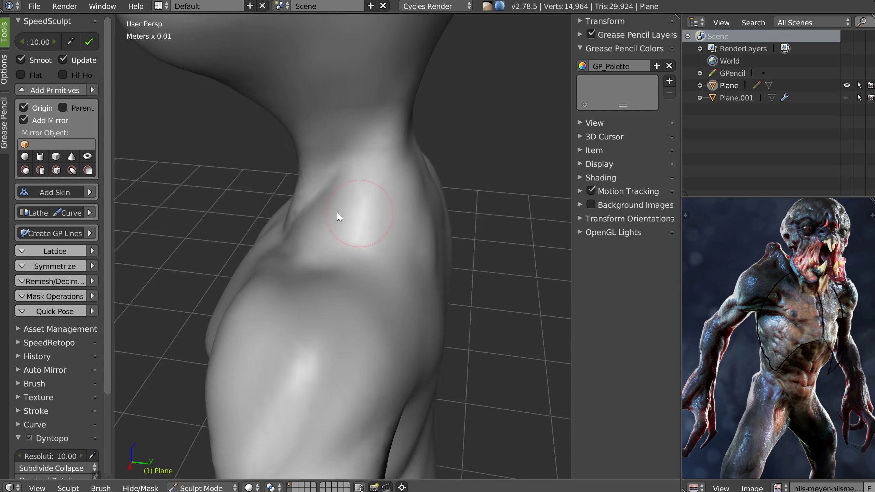
drag(342, 242, 344, 228)
mouse_move(336, 230)
middle_down()
mouse_move(360, 231)
mouse_move(369, 254)
mouse_move(405, 246)
mouse_move(327, 274)
mouse_move(346, 270)
middle_up()
- Reshape the base of the neck and the collarbone area with a larger Grab brush
scroll(415, 223, down, 4)
key(w)
click(263, 227)
key(f)
click(337, 255)
mouse_move(319, 248)
mouse_down()
mouse_move(296, 246)
mouse_move(317, 256)
mouse_up()
mouse_move(317, 255)
middle_down()
mouse_move(373, 244)
mouse_move(361, 258)
mouse_move(388, 244)
middle_up()
scroll(389, 245, up, 6)
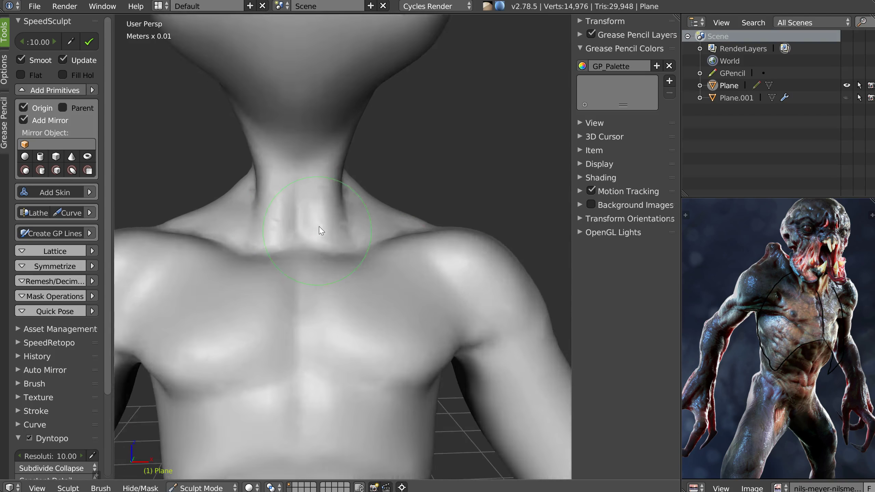
mouse_move(359, 239)
mouse_down()
mouse_move(350, 205)
mouse_move(339, 201)
mouse_up()
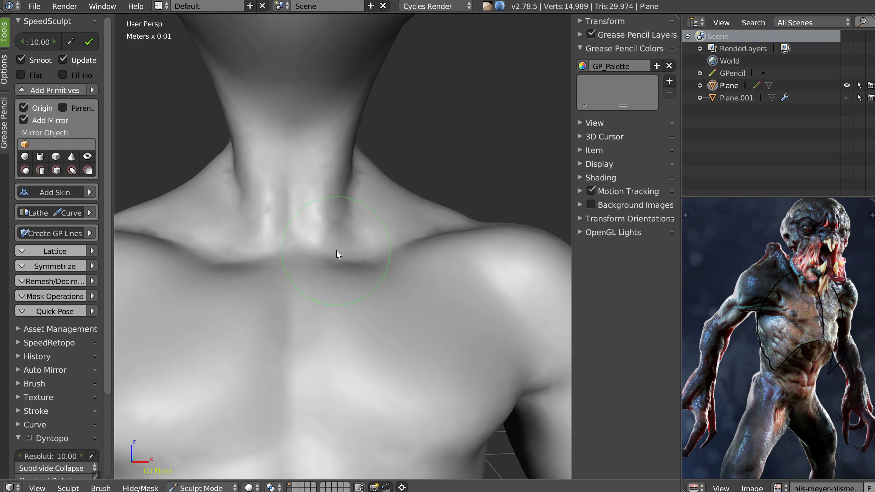
scroll(321, 269, down, 1)
mouse_move(408, 245)
mouse_down()
mouse_move(410, 253)
mouse_move(424, 249)
mouse_move(444, 232)
mouse_up()
- Carve the side of the head below the temple and behind the jaw with the Crease brush
scroll(391, 260, down, 4)
middle_drag(391, 260, 364, 157)
mouse_move(363, 69)
shift+middle_down()
mouse_move(368, 170)
mouse_move(341, 179)
mouse_move(317, 158)
shift+middle_up()
scroll(347, 181, up, 3)
key(shift+c)
drag(317, 154, 385, 231)
middle_drag(385, 230, 336, 190)
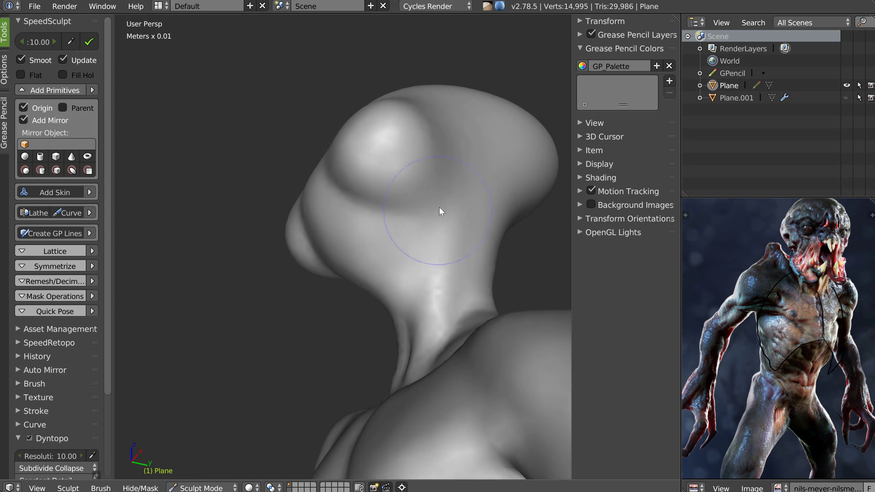
mouse_move(451, 193)
middle_down()
mouse_move(364, 207)
mouse_move(359, 121)
middle_up()
drag(359, 121, 426, 197)
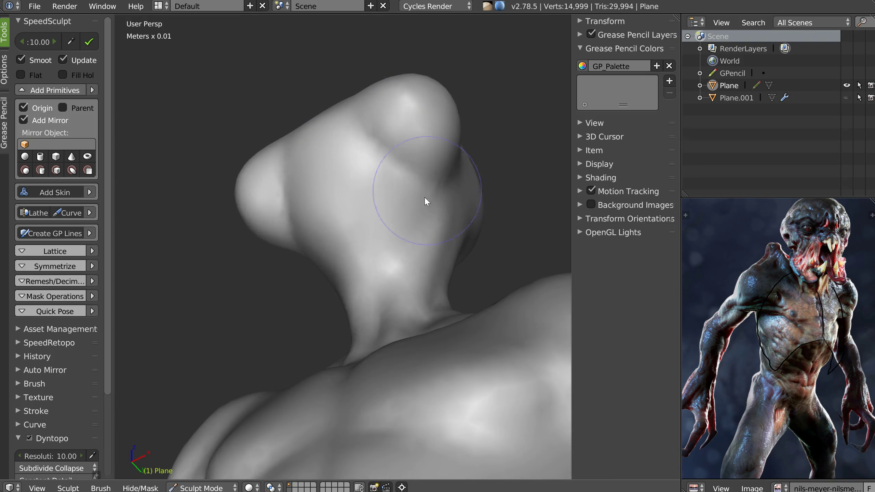
middle_drag(425, 198, 329, 241)
- Raise the central forms of the face around the nose and jaw with inverted Crease strokes
mouse_move(382, 193)
ctrl+mouse_down()
mouse_move(365, 241)
mouse_move(377, 220)
mouse_move(367, 210)
ctrl+mouse_up()
mouse_move(367, 209)
middle_down()
mouse_move(396, 219)
mouse_move(378, 215)
middle_up()
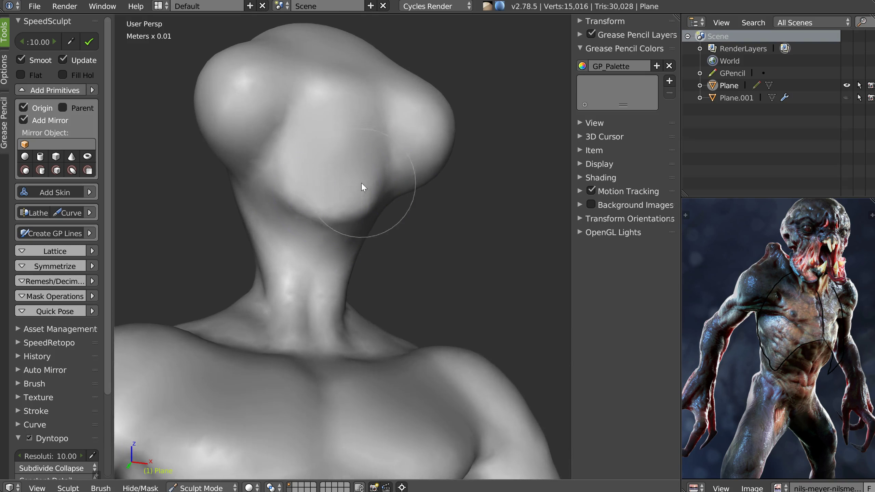
middle_drag(417, 180, 356, 196)
scroll(333, 123, up, 3)
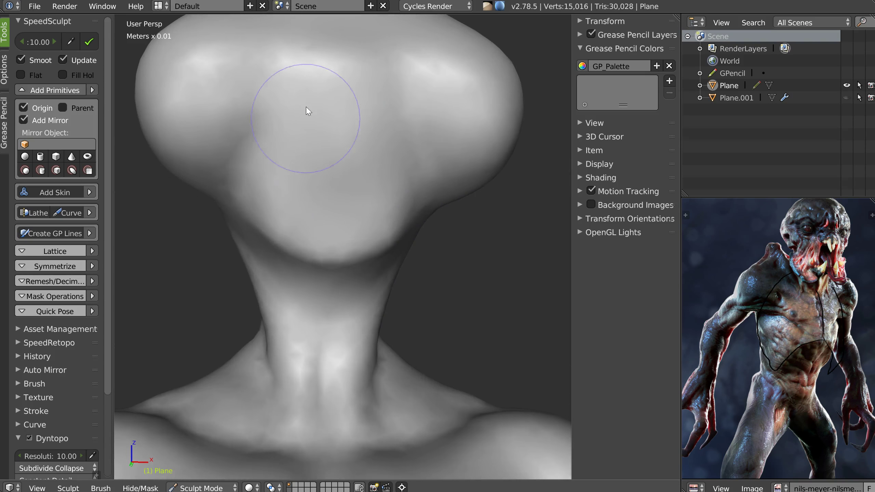
mouse_move(303, 146)
ctrl+mouse_down()
mouse_move(344, 178)
mouse_move(388, 120)
ctrl+mouse_up()
mouse_move(388, 120)
middle_down()
mouse_move(377, 116)
mouse_move(376, 190)
middle_up()
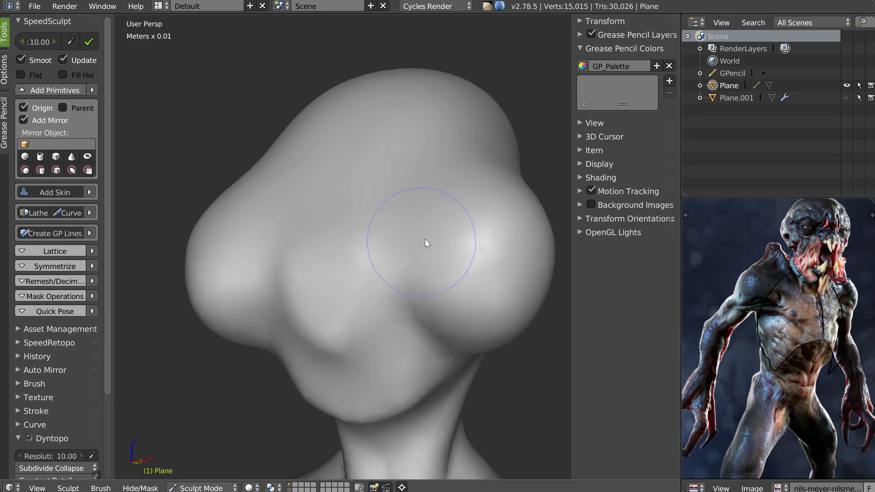
- Carve the eye area beside the nose and shape the brow toward the forehead
mouse_move(366, 290)
mouse_down()
mouse_move(471, 139)
mouse_move(441, 167)
mouse_up()
key(w)
click(384, 237)
mouse_move(366, 223)
mouse_down()
mouse_move(360, 182)
mouse_move(365, 261)
mouse_move(434, 137)
mouse_move(408, 154)
mouse_up()
scroll(451, 186, down, 2)
middle_drag(451, 186, 475, 148)
- Pull the trapezius slope between the neck and shoulder outward from behind with the Grab brush
scroll(431, 222, down, 3)
shift+middle_drag(431, 223, 413, 66)
mouse_move(431, 228)
middle_down()
mouse_move(382, 234)
mouse_move(389, 211)
mouse_move(233, 231)
mouse_move(368, 221)
middle_up()
scroll(362, 226, up, 1)
key(w)
click(282, 184)
scroll(348, 208, up, 3)
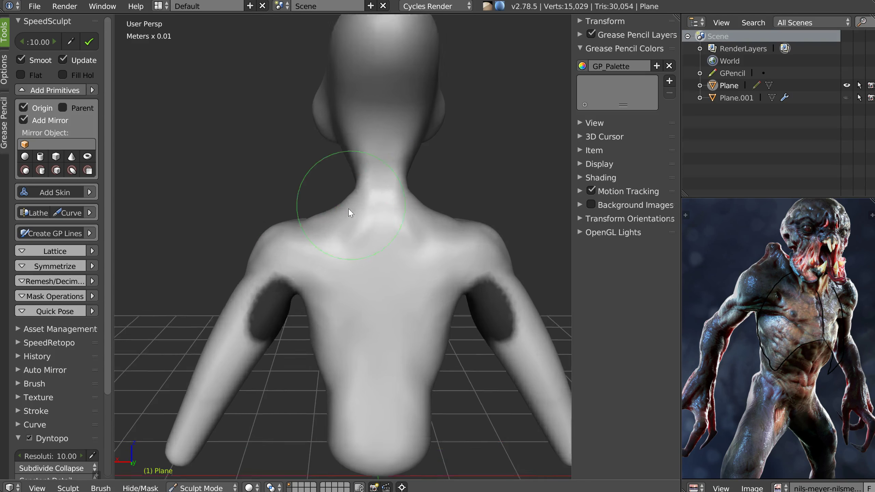
mouse_move(365, 167)
mouse_down()
mouse_move(312, 209)
mouse_move(324, 197)
mouse_move(288, 212)
mouse_up()
middle_drag(356, 183, 350, 173)
drag(350, 174, 364, 175)
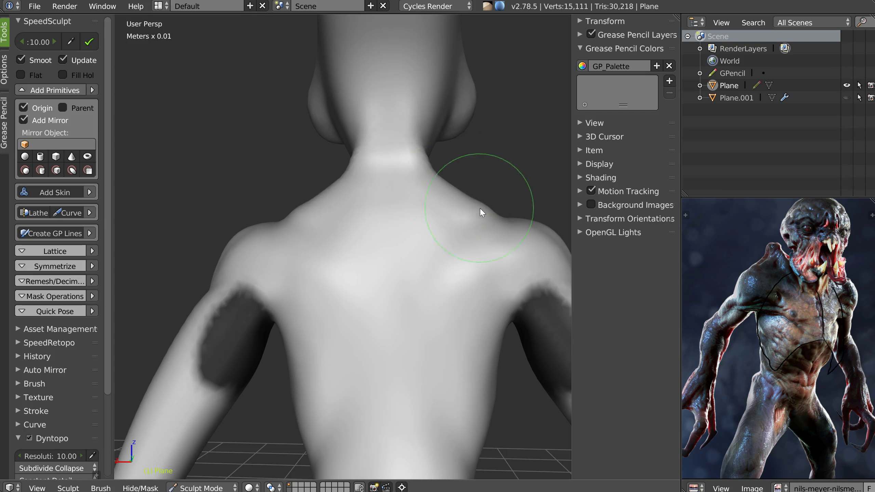
- Refine the neck-to-shoulder contour and build up the side of the trapezius with the Clay brush
drag(452, 193, 429, 172)
mouse_move(429, 173)
middle_down()
mouse_move(469, 205)
mouse_move(425, 185)
middle_up()
mouse_move(426, 185)
mouse_down()
mouse_move(440, 191)
mouse_move(410, 191)
mouse_move(404, 206)
mouse_up()
key(c)
mouse_move(463, 212)
middle_down()
mouse_move(399, 229)
mouse_move(319, 217)
middle_up()
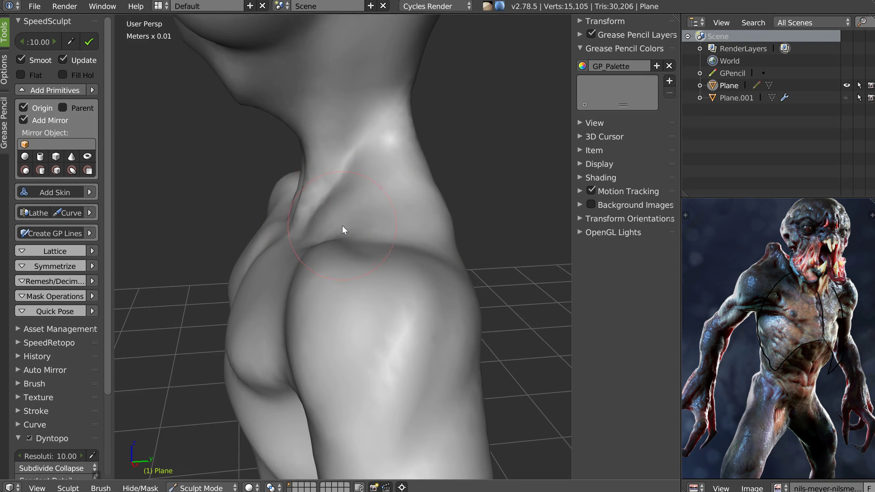
mouse_move(317, 218)
mouse_down()
mouse_move(298, 208)
mouse_move(309, 201)
mouse_move(328, 234)
mouse_move(340, 203)
mouse_move(361, 202)
mouse_up()
middle_drag(360, 199, 403, 208)
scroll(403, 211, down, 6)
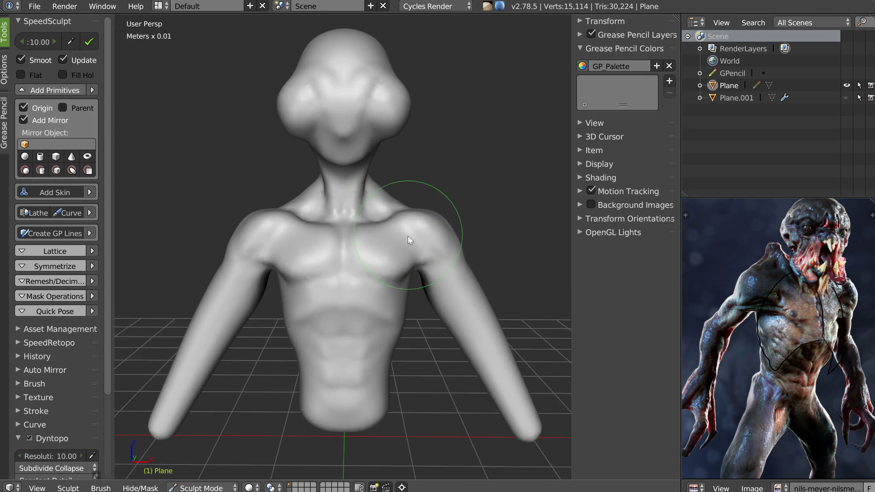
- Define the lower and inner edges of the pectoral muscle with Crease strokes
middle_drag(408, 239, 395, 242)
scroll(395, 242, up, 5)
drag(344, 268, 410, 273)
mouse_move(356, 248)
mouse_down()
mouse_move(383, 223)
mouse_move(389, 239)
mouse_move(382, 214)
mouse_up()
middle_drag(403, 214, 354, 208)
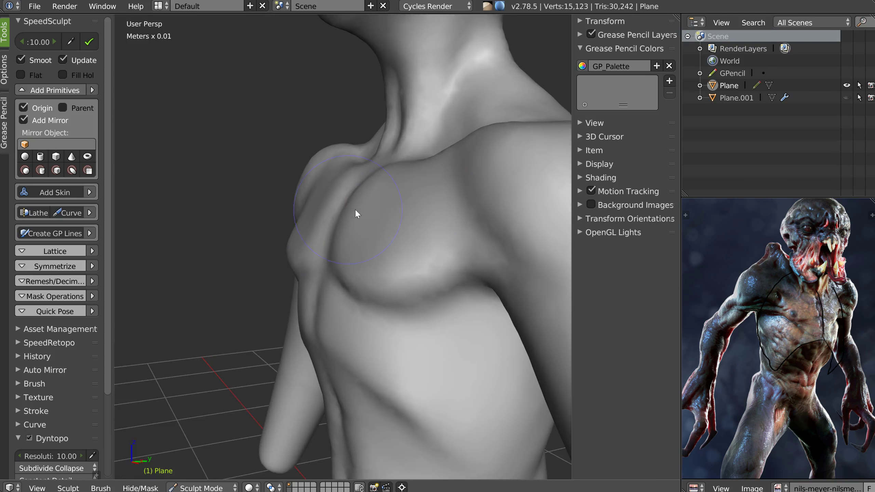
- Reduce the Crease brush size and refine the upper pectoral toward the deltoid
scroll(422, 227, up, 3)
key(f)
click(397, 222)
drag(400, 216, 444, 211)
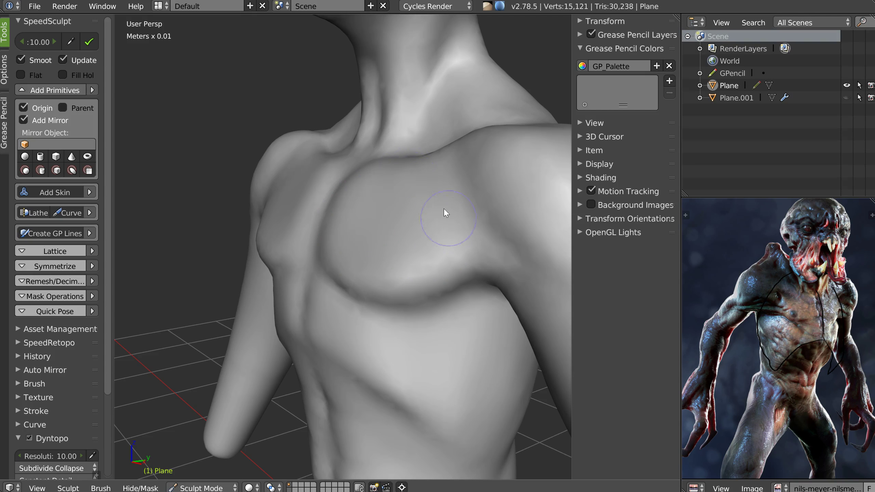
middle_drag(459, 248, 436, 203)
drag(464, 205, 434, 203)
mouse_move(435, 203)
middle_down()
mouse_move(446, 157)
mouse_move(427, 217)
middle_up()
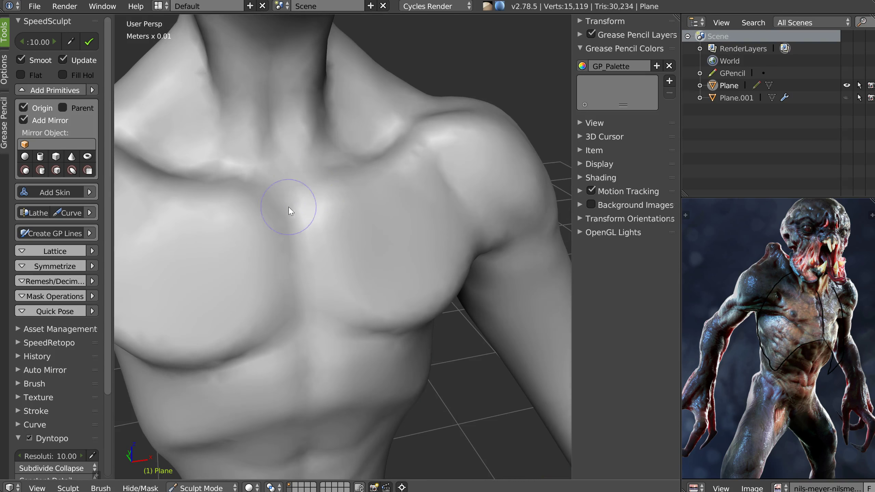
- Sculpt the collarbone from the sternum to the shoulder with inverted and regular Crease strokes
ctrl+drag(315, 180, 403, 165)
middle_drag(404, 165, 413, 166)
drag(414, 166, 461, 113)
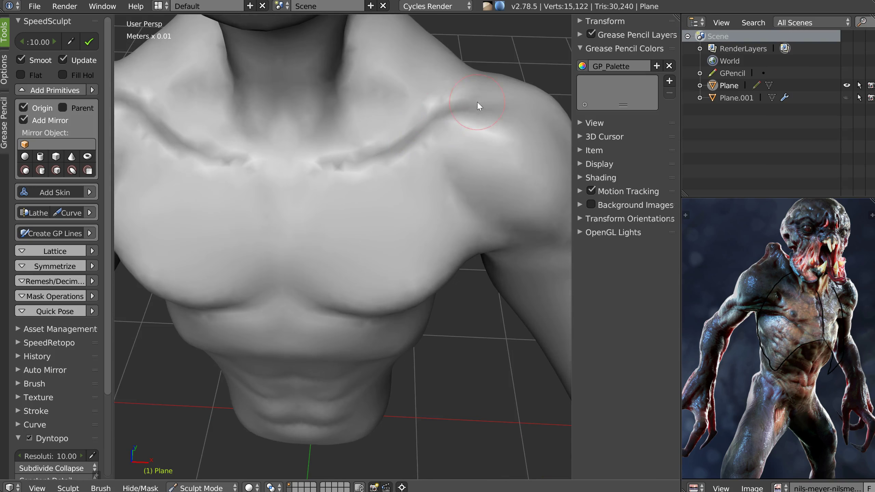
scroll(494, 133, down, 5)
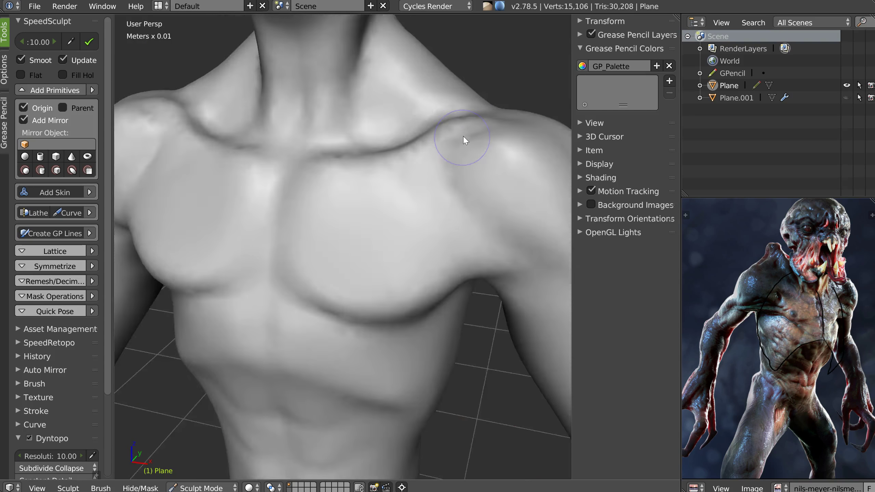
- Smooth the transition from the upper pectoral into the deltoid
middle_drag(455, 157, 429, 153)
scroll(376, 178, up, 2)
scroll(418, 152, up, 4)
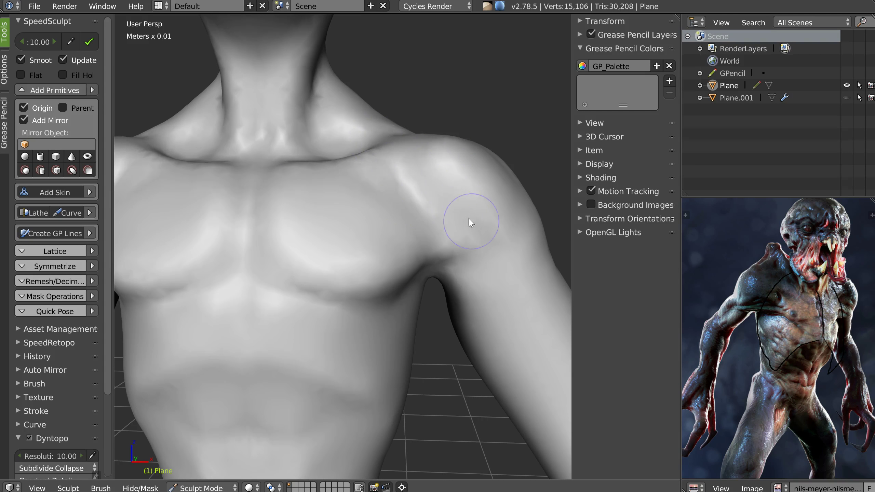
mouse_move(388, 207)
shift+mouse_down()
mouse_move(408, 199)
mouse_move(388, 189)
mouse_move(452, 170)
mouse_move(472, 191)
shift+mouse_up()
scroll(487, 211, down, 5)
mouse_move(487, 212)
middle_down()
mouse_move(402, 206)
mouse_move(432, 172)
middle_up()
scroll(425, 186, up, 5)
- Enlarge the brush and reshape the top of the shoulder and the trapezius beside the neck with Grab
key(f)
click(432, 178)
mouse_move(432, 173)
mouse_down()
mouse_move(451, 144)
mouse_move(446, 160)
mouse_up()
key(w)
click(392, 128)
scroll(436, 184, down, 3)
mouse_move(436, 183)
middle_down()
mouse_move(477, 199)
mouse_move(471, 195)
middle_up()
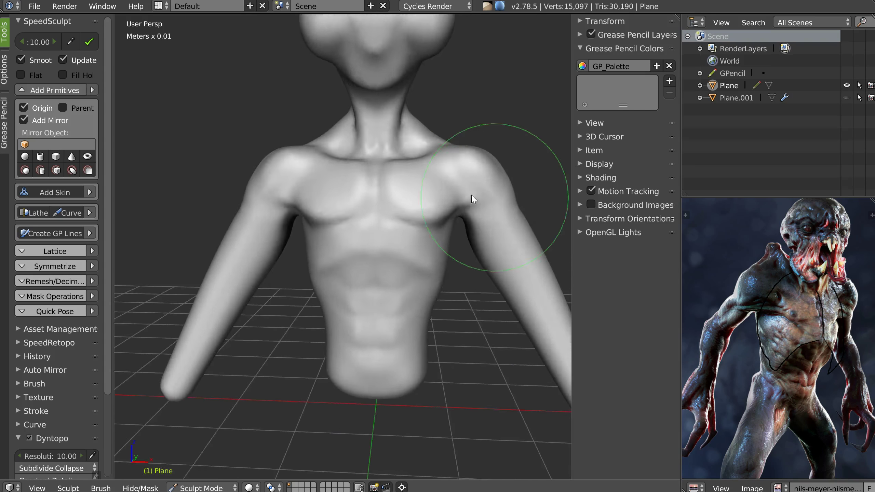
scroll(471, 195, up, 4)
mouse_move(454, 120)
mouse_down()
mouse_move(401, 70)
mouse_move(420, 102)
mouse_move(439, 109)
mouse_move(436, 88)
mouse_up()
- Reduce the brush size and build up the muscle between the shoulder and the spine on the upper back
key(f)
click(420, 103)
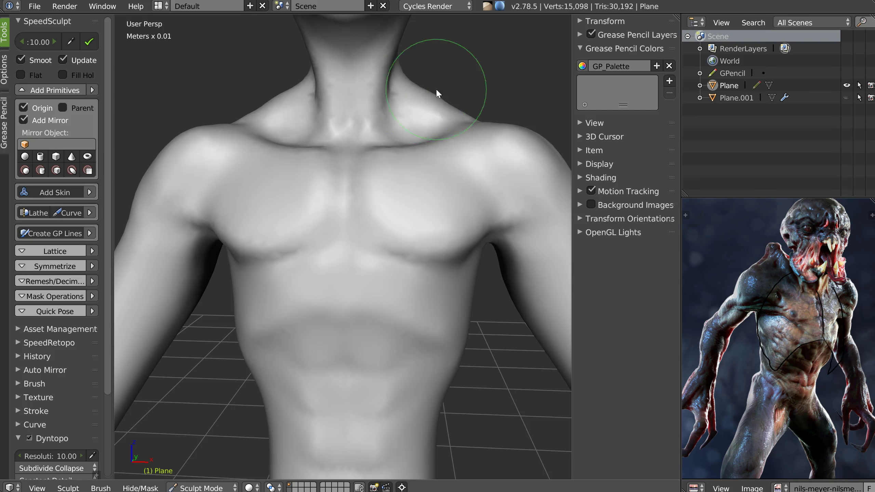
middle_drag(436, 88, 412, 119)
mouse_move(453, 91)
middle_down()
mouse_move(423, 104)
mouse_move(494, 115)
middle_up()
right_click(462, 148)
key(Escape)
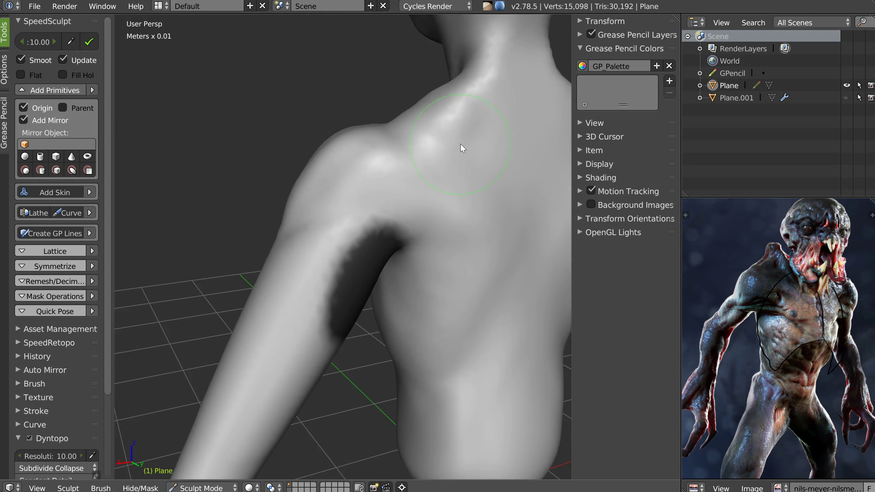
middle_drag(461, 144, 475, 144)
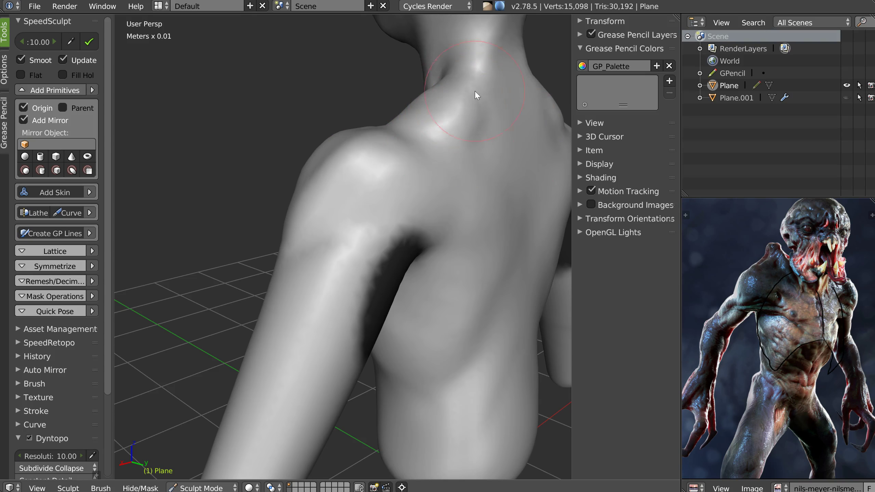
drag(497, 138, 516, 193)
middle_drag(516, 193, 476, 187)
- Add volume to the side of the upper torso just below the armpit
mouse_move(494, 160)
middle_down()
mouse_move(479, 154)
mouse_move(447, 175)
mouse_move(406, 181)
mouse_move(385, 121)
middle_up()
mouse_move(415, 108)
mouse_down()
mouse_move(439, 153)
mouse_move(440, 260)
mouse_move(385, 250)
mouse_up()
mouse_move(385, 250)
middle_down()
mouse_move(368, 260)
mouse_move(450, 210)
mouse_move(342, 250)
mouse_move(301, 226)
middle_up()
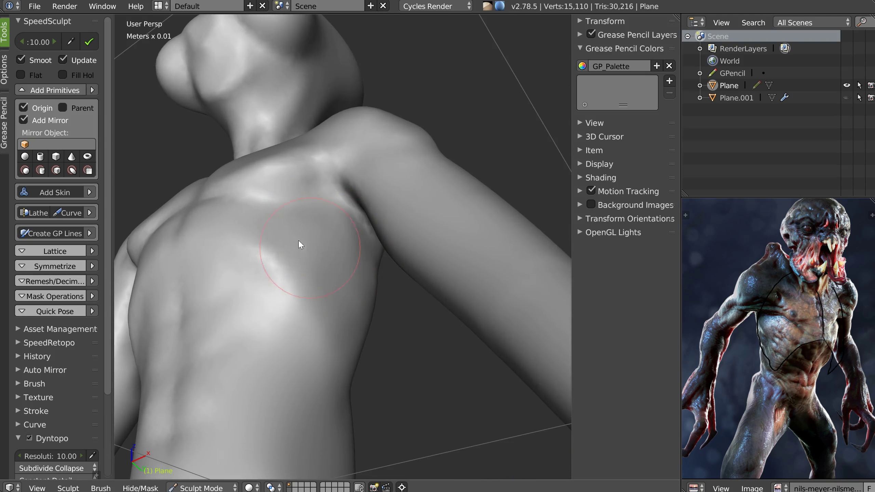
drag(355, 238, 369, 278)
mouse_move(369, 277)
middle_down()
mouse_move(381, 234)
mouse_move(357, 263)
mouse_move(321, 238)
middle_up()
- Reshape the outer chest around the armpit with Grab
key(w)
click(246, 182)
scroll(316, 203, up, 1)
mouse_move(308, 206)
mouse_down()
mouse_move(302, 216)
mouse_move(348, 224)
mouse_up()
drag(390, 200, 383, 210)
middle_drag(382, 211, 311, 232)
scroll(329, 230, up, 2)
drag(348, 199, 345, 197)
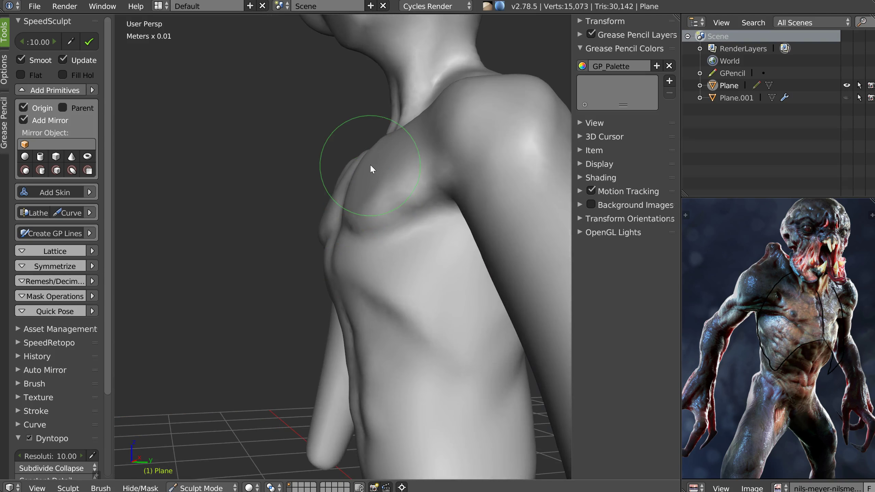
- Resize the Grab brush and adjust the pectoral's profile from the side
middle_drag(370, 164, 372, 170)
scroll(370, 167, up, 1)
key(f)
click(371, 175)
mouse_move(364, 166)
mouse_down()
mouse_move(384, 179)
mouse_move(377, 169)
mouse_move(365, 176)
mouse_up()
middle_drag(366, 179, 392, 164)
mouse_move(393, 164)
mouse_down()
mouse_move(377, 180)
mouse_move(411, 169)
mouse_up()
mouse_move(370, 170)
middle_down()
mouse_move(421, 194)
mouse_move(313, 180)
mouse_move(332, 192)
middle_up()
- Switch brushes, refine the pectoral's volume near the sternum and smooth its lower edge
key(w)
click(424, 200)
key(f)
click(341, 188)
mouse_move(303, 170)
mouse_down()
mouse_move(332, 152)
mouse_move(338, 161)
mouse_move(312, 172)
mouse_move(356, 194)
mouse_move(336, 154)
mouse_up()
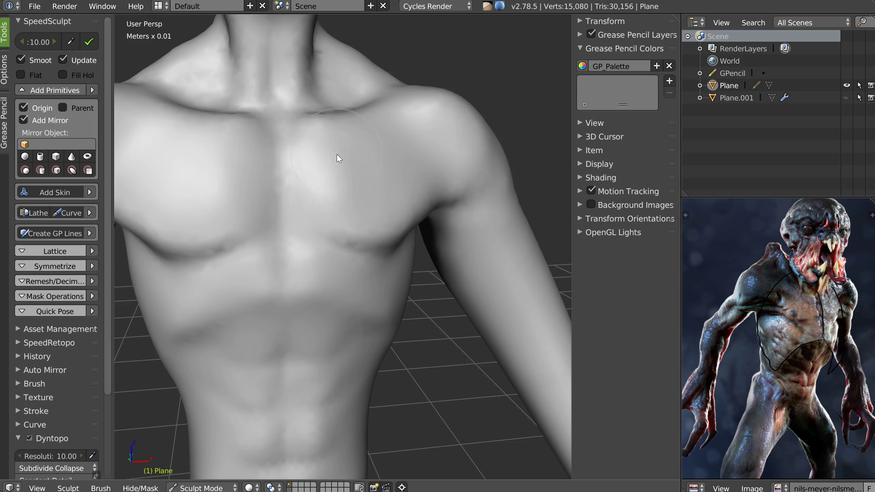
mouse_move(331, 208)
shift+mouse_down()
mouse_move(279, 155)
mouse_move(283, 133)
mouse_move(293, 229)
shift+mouse_up()
mouse_move(291, 224)
middle_down()
mouse_move(318, 221)
mouse_move(323, 164)
middle_up()
mouse_move(285, 110)
shift+mouse_down()
mouse_move(263, 118)
mouse_move(268, 98)
shift+mouse_up()
- Reduce the brush size and smooth the ribcage surface below the pectorals
key(f)
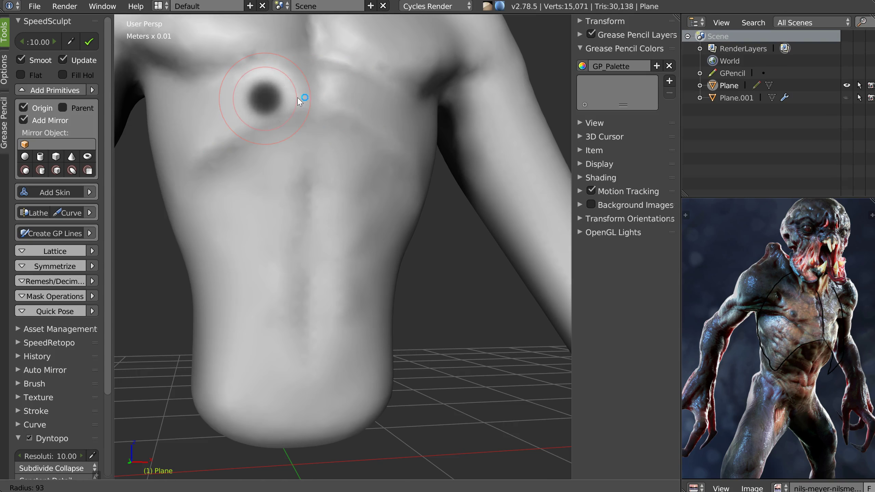
click(297, 97)
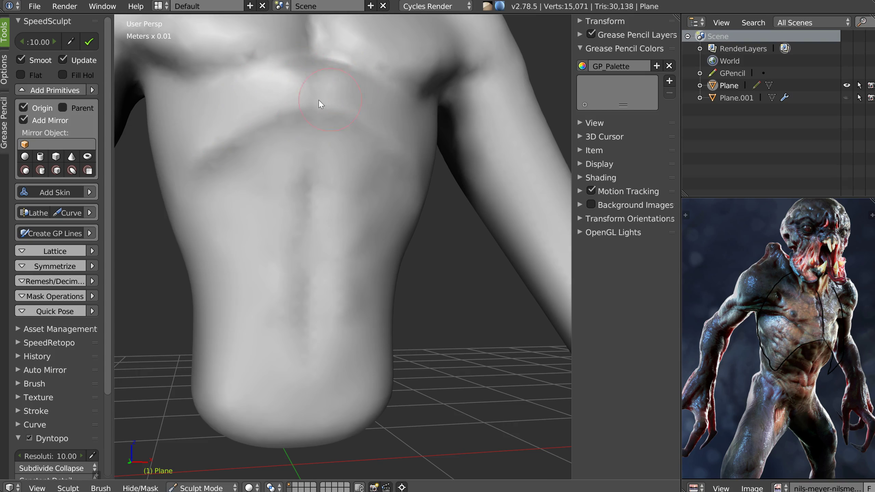
mouse_move(348, 76)
middle_down()
mouse_move(317, 86)
mouse_move(340, 71)
mouse_move(338, 85)
middle_up()
shift+drag(248, 106, 322, 117)
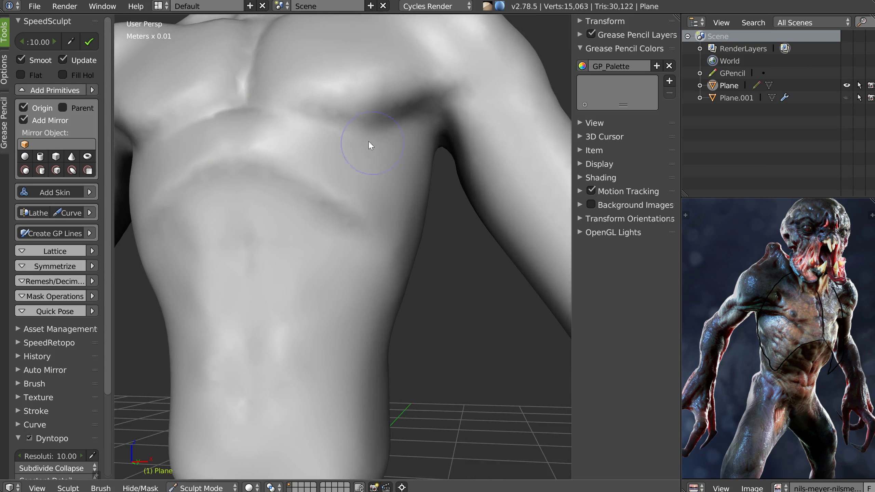
middle_drag(404, 145, 293, 121)
shift+drag(348, 135, 382, 137)
- Resize the brush and smooth the side of the waist and the lower torso
ctrl+middle_drag(415, 108, 455, 131)
shift+middle_drag(402, 146, 397, 193)
shift+middle_drag(397, 237, 333, 205)
middle_drag(330, 175, 334, 171)
mouse_move(367, 252)
middle_down()
mouse_move(451, 222)
mouse_move(430, 239)
mouse_move(398, 217)
mouse_move(413, 249)
mouse_move(449, 238)
middle_up()
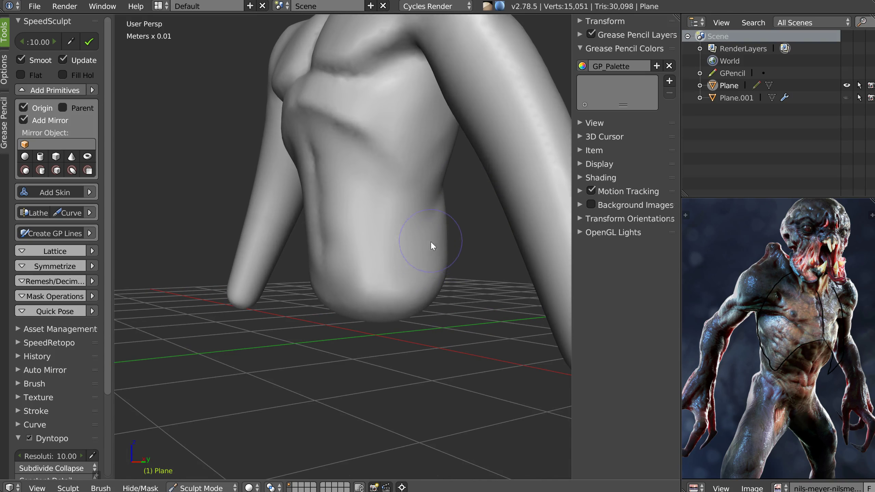
key(f)
click(415, 246)
shift+drag(435, 215, 404, 247)
mouse_move(360, 270)
shift+mouse_down()
mouse_move(379, 299)
mouse_move(366, 272)
mouse_move(413, 256)
shift+mouse_up()
- Switch to another brush, resize it and shape the hip and lower pelvis
mouse_move(412, 256)
middle_down()
mouse_move(424, 258)
mouse_move(394, 258)
mouse_move(424, 252)
mouse_move(409, 246)
mouse_move(463, 257)
mouse_move(410, 215)
mouse_move(408, 189)
mouse_move(413, 196)
middle_up()
scroll(406, 197, up, 5)
key(w)
click(320, 234)
key(f)
click(416, 286)
mouse_move(413, 290)
mouse_down()
mouse_move(422, 287)
mouse_move(417, 312)
mouse_move(427, 373)
mouse_move(419, 372)
mouse_up()
mouse_move(419, 372)
middle_down()
mouse_move(367, 325)
mouse_move(420, 307)
mouse_move(442, 263)
mouse_move(351, 238)
mouse_move(352, 259)
middle_up()
drag(351, 258, 333, 301)
mouse_move(295, 300)
middle_down()
mouse_move(401, 301)
mouse_move(394, 305)
middle_up()
mouse_move(288, 302)
mouse_down()
mouse_move(277, 320)
mouse_move(286, 309)
mouse_up()
mouse_move(286, 309)
middle_down()
mouse_move(357, 289)
mouse_move(312, 279)
middle_up()
- Carve the crease above the hip bone with a resized brush
key(w)
click(307, 274)
key(f)
click(303, 273)
mouse_move(355, 242)
mouse_down()
mouse_move(292, 286)
mouse_move(306, 273)
mouse_up()
middle_drag(306, 274, 322, 264)
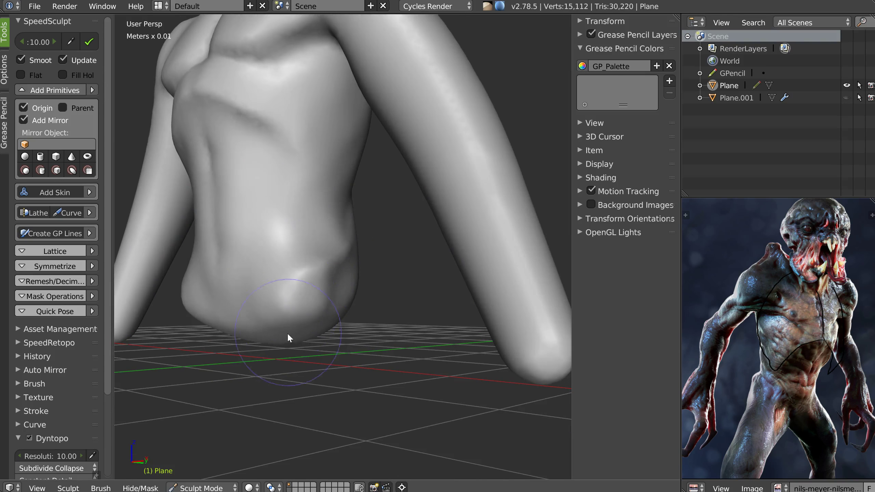
- Carve the groin crease from the hip bone down to the base of the pelvis
middle_drag(248, 332, 275, 295)
drag(278, 299, 243, 346)
mouse_move(243, 346)
middle_down()
mouse_move(250, 287)
mouse_move(224, 340)
middle_up()
drag(254, 274, 260, 291)
mouse_move(259, 273)
middle_down()
mouse_move(254, 289)
mouse_move(379, 237)
middle_up()
drag(379, 254, 357, 268)
mouse_move(357, 268)
middle_down()
mouse_move(350, 240)
mouse_move(368, 231)
mouse_move(394, 191)
mouse_move(315, 254)
mouse_move(359, 212)
middle_up()
- Resize the brush and build up the oblique muscle above the hip bone
key(f)
click(357, 220)
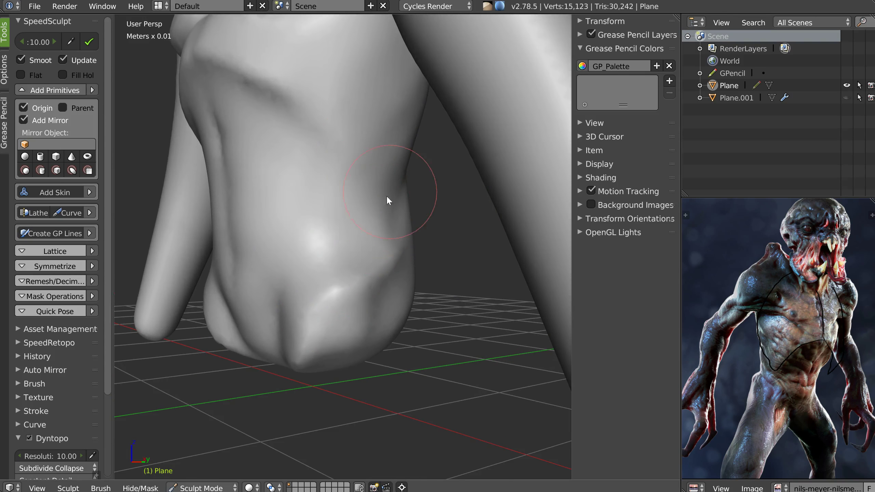
mouse_move(370, 224)
mouse_down()
mouse_move(328, 260)
mouse_move(338, 231)
mouse_up()
middle_drag(337, 231, 393, 218)
drag(412, 210, 352, 238)
middle_drag(350, 233, 430, 220)
drag(407, 203, 393, 210)
middle_drag(395, 215, 365, 217)
- Carve a groove between the abdominal muscles below the rib arch
scroll(350, 210, up, 2)
scroll(443, 175, up, 8)
scroll(442, 175, down, 5)
middle_drag(443, 175, 405, 167)
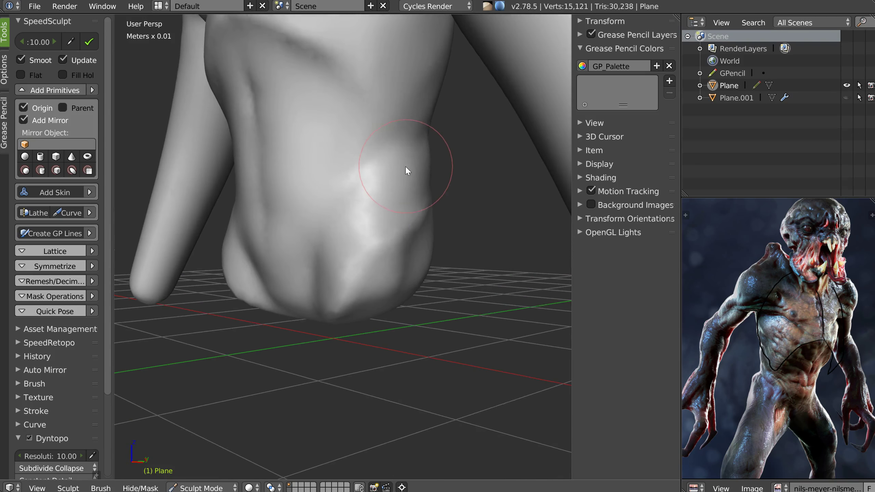
middle_drag(337, 240, 379, 239)
scroll(344, 248, up, 2)
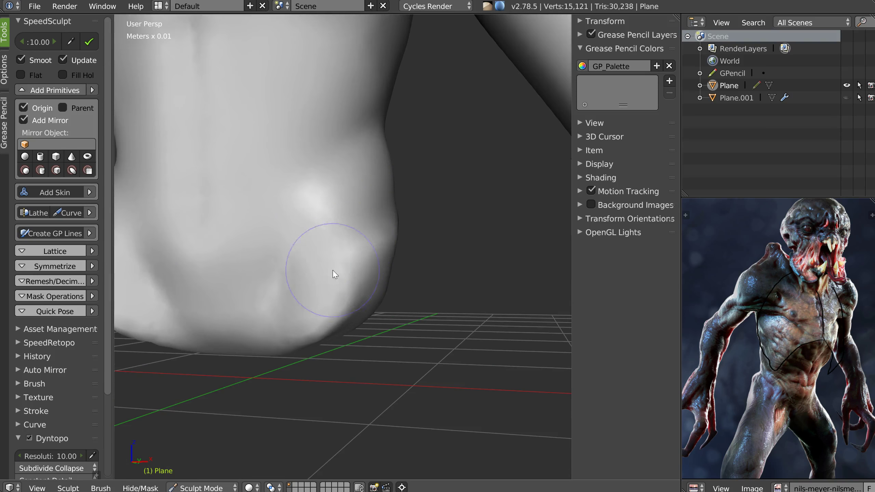
scroll(342, 216, down, 4)
shift+middle_drag(295, 149, 371, 193)
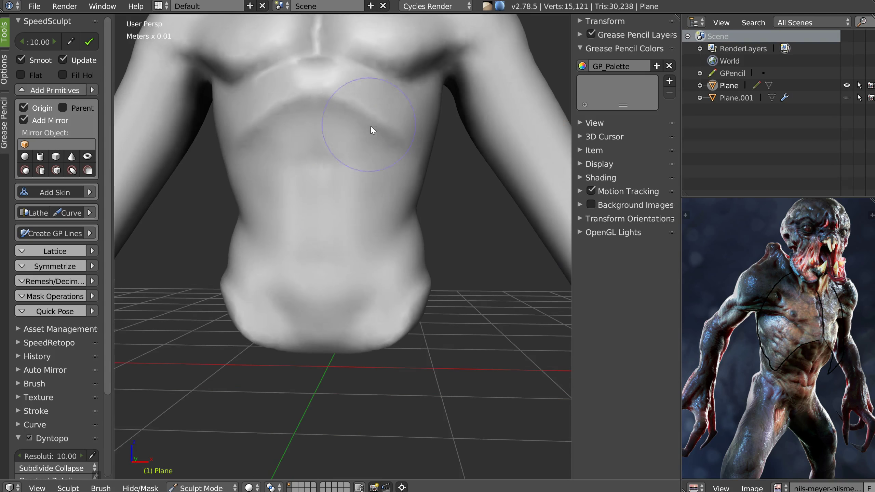
scroll(337, 136, up, 1)
scroll(338, 135, up, 1)
mouse_move(304, 117)
mouse_down()
mouse_move(303, 129)
mouse_move(355, 188)
mouse_up()
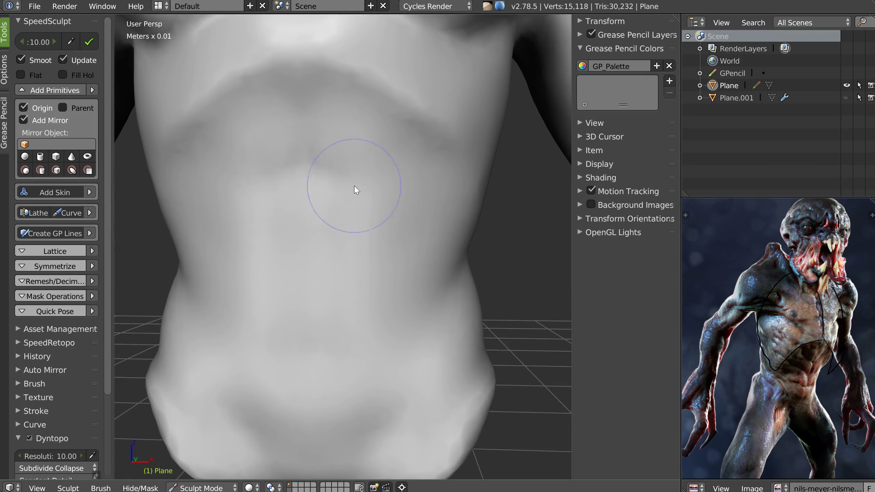
ctrl+middle_drag(395, 163, 414, 235)
scroll(415, 241, up, 5)
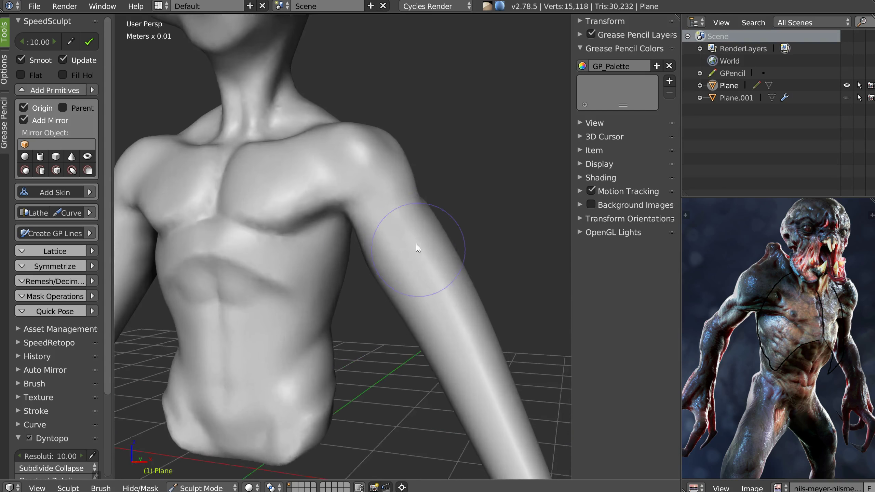
scroll(368, 234, down, 3)
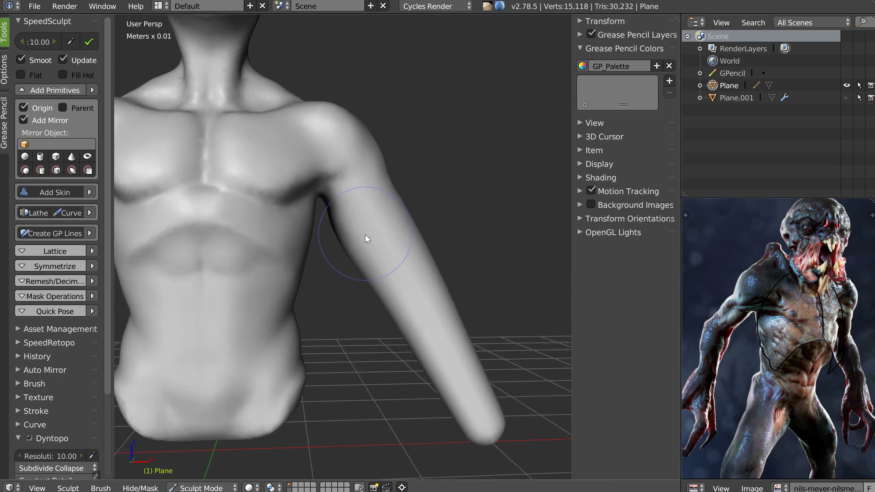
mouse_move(370, 240)
mouse_down()
mouse_move(358, 257)
mouse_move(372, 269)
mouse_move(335, 248)
mouse_move(346, 220)
mouse_move(380, 273)
mouse_move(379, 263)
mouse_up()
key(ctrl+z)
- Reshape the arm's silhouette with Grab, bending it slightly and widening it at the elbow
mouse_move(426, 253)
middle_down()
mouse_move(392, 256)
mouse_move(449, 171)
mouse_move(420, 198)
middle_up()
key(w)
click(314, 159)
middle_drag(335, 168, 393, 186)
mouse_move(394, 185)
mouse_down()
mouse_move(402, 229)
mouse_move(449, 190)
mouse_move(445, 258)
mouse_move(415, 261)
mouse_move(406, 253)
mouse_move(413, 255)
mouse_up()
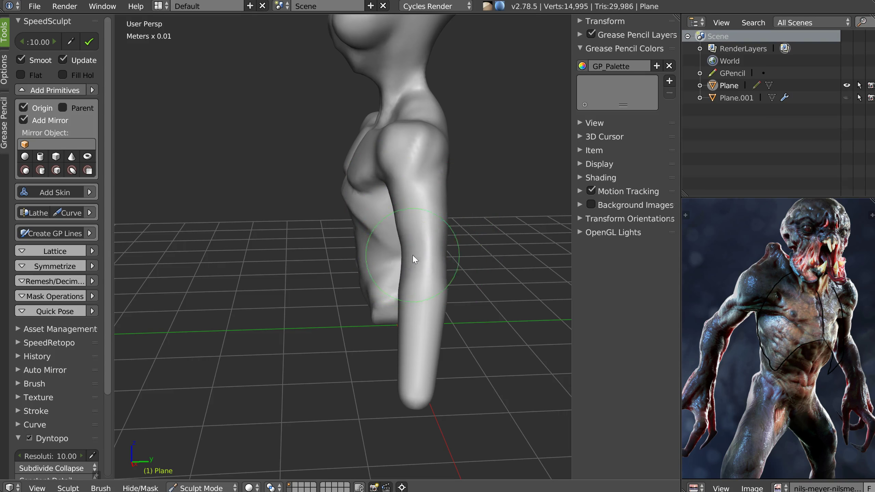
middle_drag(412, 255, 427, 243)
scroll(401, 240, up, 2)
drag(387, 203, 413, 259)
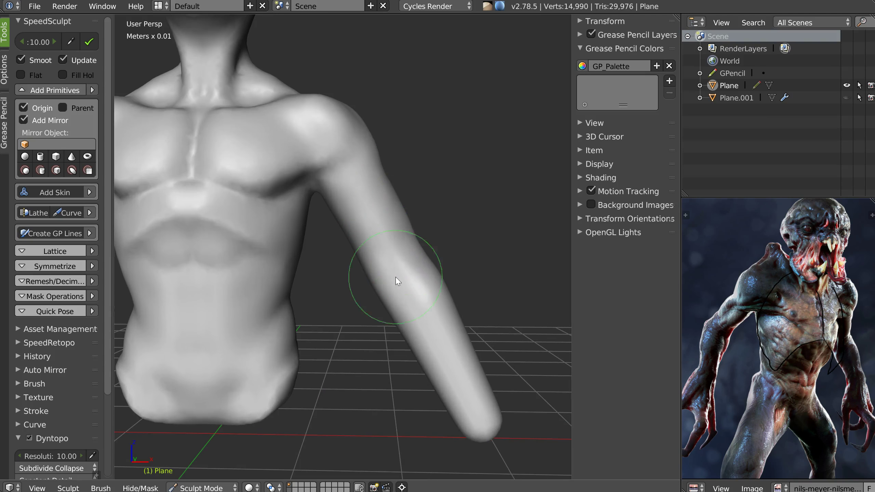
- Switch to a smaller carving brush and cut a groove along the inner upper arm
middle_drag(377, 273, 429, 266)
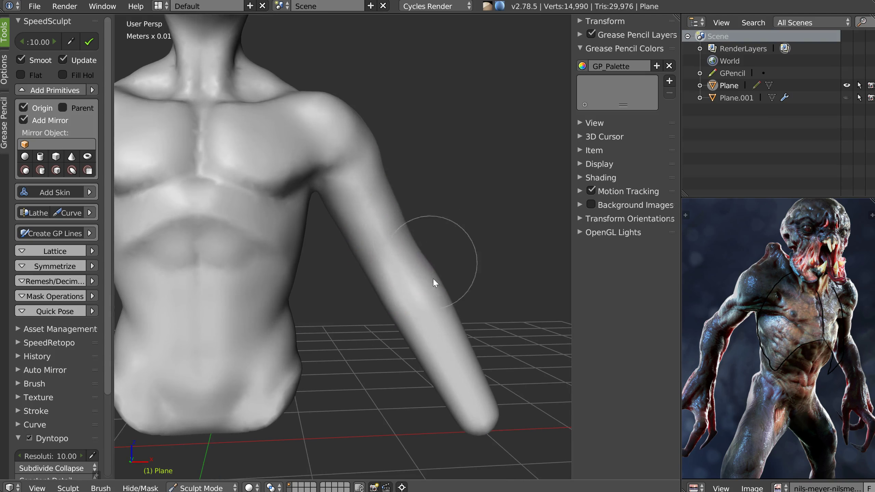
middle_drag(484, 262, 453, 240)
scroll(406, 210, up, 1)
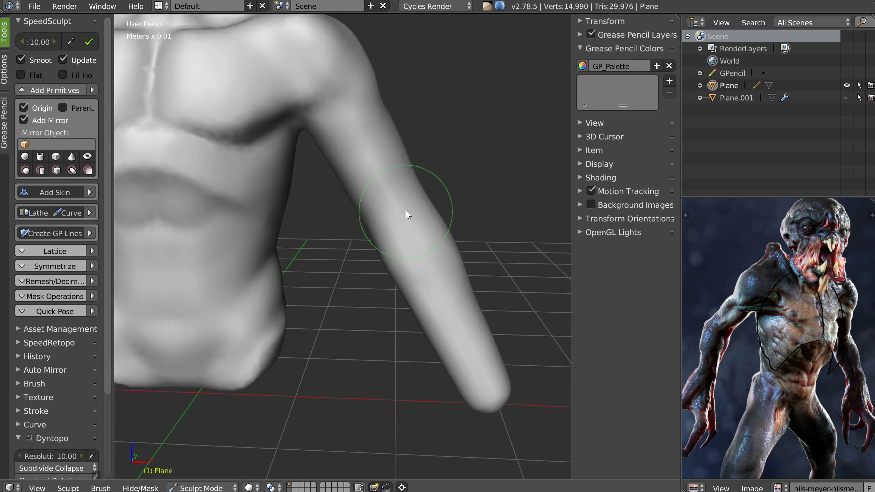
key(w)
click(270, 207)
mouse_move(272, 207)
middle_down()
mouse_move(320, 192)
mouse_move(354, 150)
middle_up()
key(f)
click(325, 161)
drag(324, 161, 336, 188)
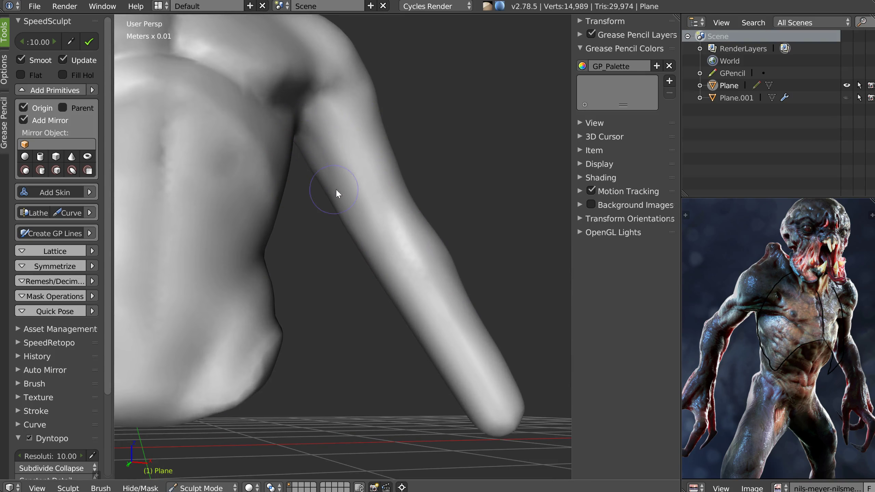
- Carve the muscle separations around the elbow fold and the outer upper arm
middle_drag(382, 228, 331, 168)
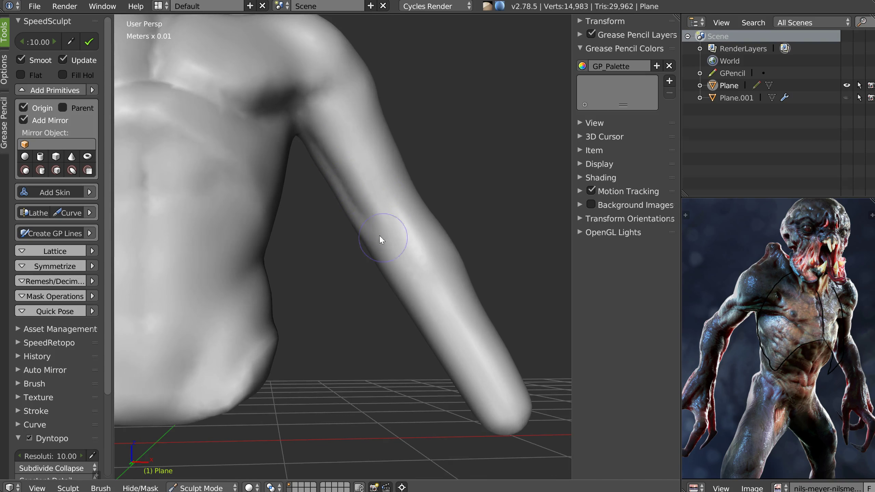
middle_drag(414, 224, 399, 214)
mouse_move(400, 216)
mouse_down()
mouse_move(425, 205)
mouse_move(412, 231)
mouse_up()
middle_drag(412, 230, 434, 147)
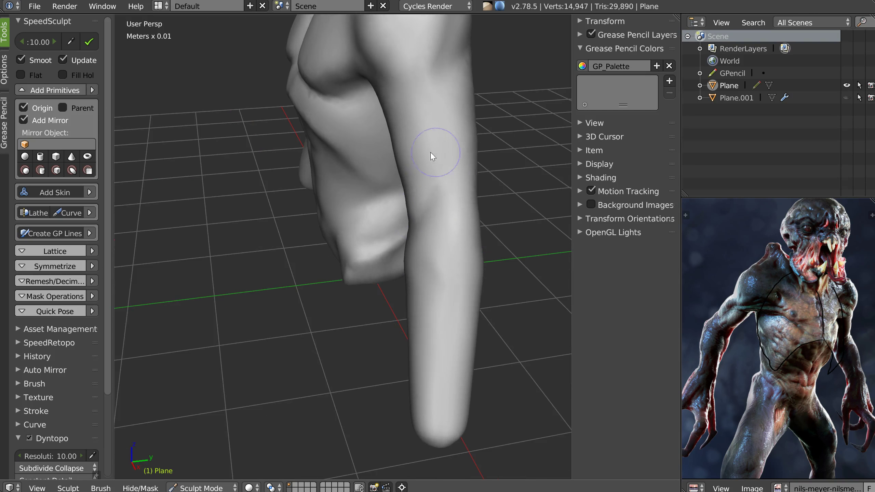
mouse_move(422, 229)
middle_down()
mouse_move(464, 188)
mouse_move(414, 174)
mouse_move(393, 151)
middle_up()
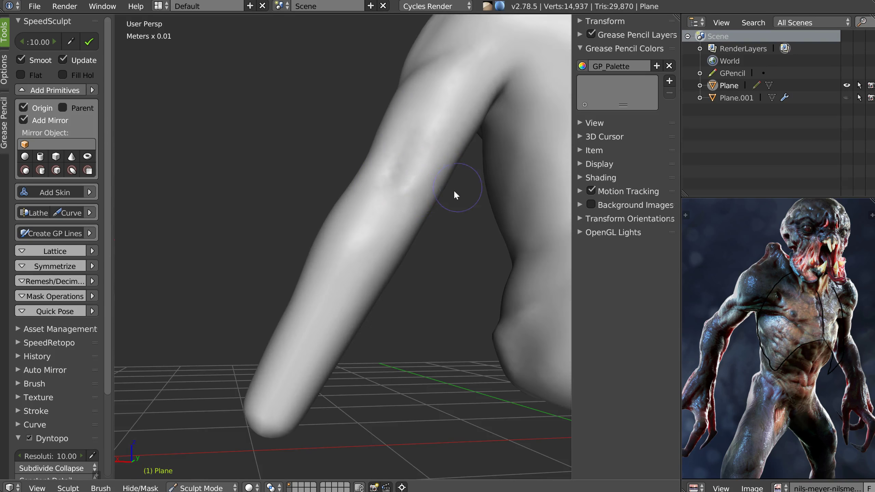
- Build up the triceps on the back of the upper arm, enlarging the brush for the fuller area
middle_drag(454, 191, 436, 183)
ctrl+drag(417, 204, 417, 180)
mouse_move(419, 183)
middle_down()
mouse_move(493, 209)
mouse_move(437, 146)
mouse_move(340, 209)
mouse_move(368, 198)
mouse_move(354, 206)
middle_up()
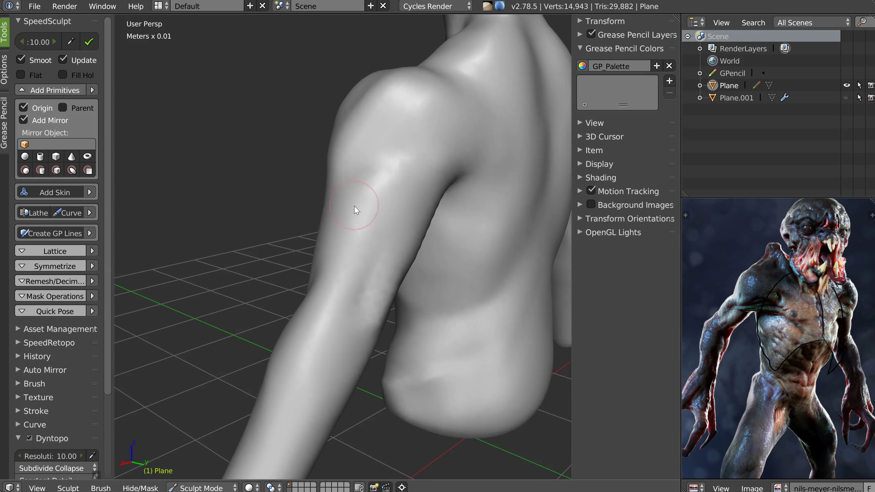
drag(398, 220, 401, 196)
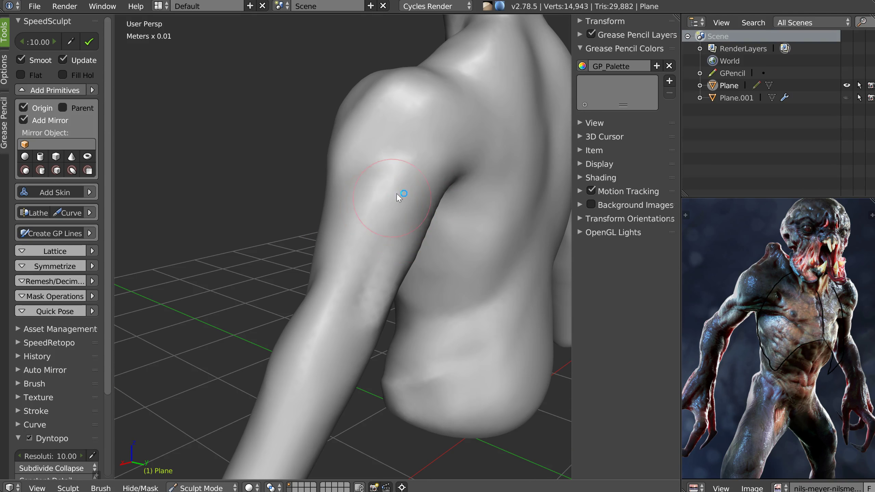
middle_drag(355, 244, 375, 197)
middle_drag(346, 257, 348, 241)
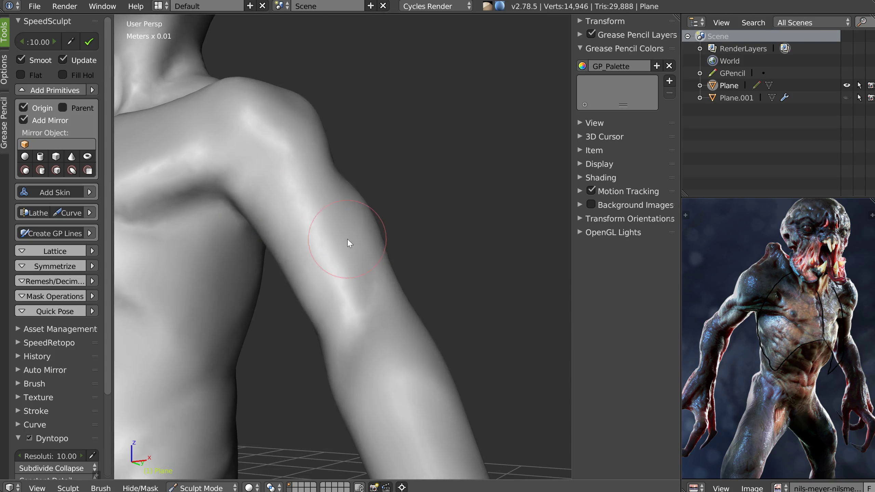
- Build up the biceps along the front of the upper arm down to the elbow
drag(265, 218, 335, 282)
drag(279, 217, 322, 284)
middle_drag(322, 284, 353, 252)
drag(286, 241, 276, 205)
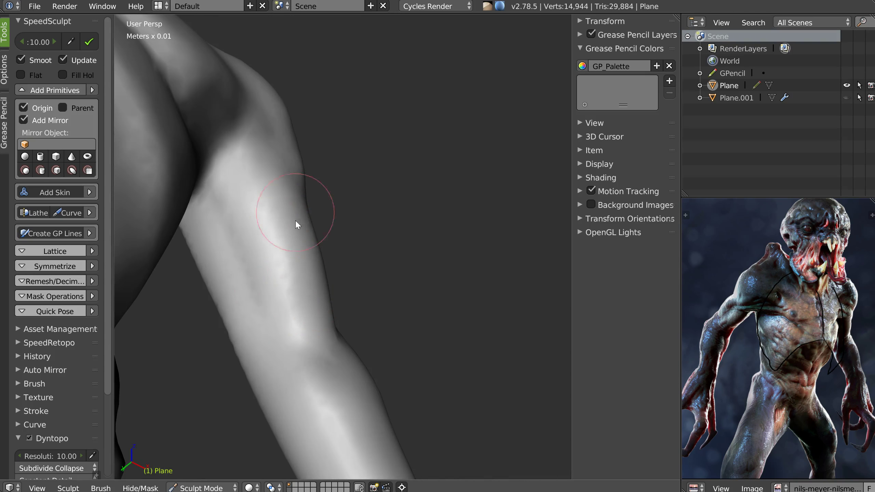
mouse_move(313, 224)
middle_down()
mouse_move(315, 258)
mouse_move(329, 194)
mouse_move(351, 201)
middle_up()
- Switch to the carving brush and define the lower edge of the deltoid
key(w)
click(241, 197)
mouse_move(256, 149)
middle_down()
mouse_move(289, 196)
mouse_move(354, 127)
middle_up()
mouse_move(354, 126)
mouse_down()
mouse_move(359, 157)
mouse_move(322, 220)
mouse_up()
mouse_move(322, 221)
middle_down()
mouse_move(358, 170)
mouse_move(380, 199)
mouse_move(337, 199)
middle_up()
scroll(337, 199, up, 5)
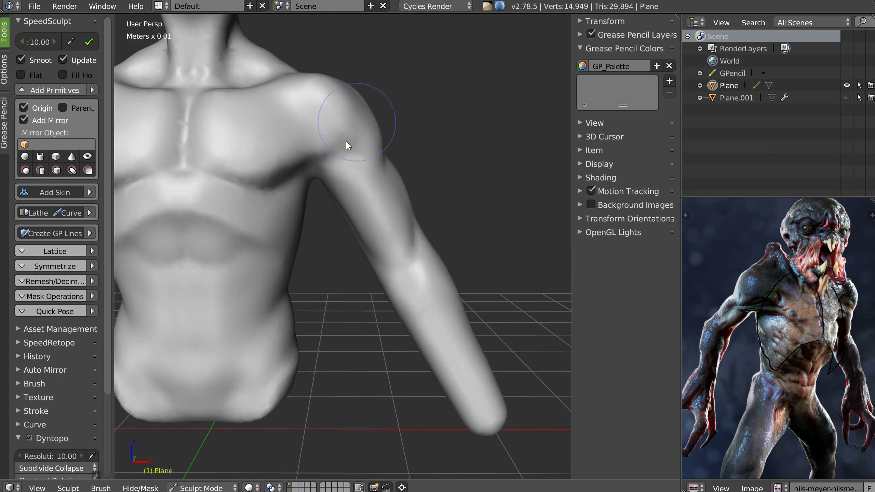
- Switch brushes, resize the brush and refine the deltoid where it meets the chest and upper arm
key(w)
click(309, 195)
scroll(309, 195, up, 3)
key(f)
click(340, 169)
right_click(342, 170)
click(466, 178)
mouse_move(339, 186)
mouse_down()
mouse_move(311, 135)
mouse_move(325, 151)
mouse_move(339, 145)
mouse_up()
middle_drag(339, 146, 327, 109)
mouse_move(344, 160)
middle_down()
mouse_move(373, 177)
mouse_move(359, 219)
mouse_move(378, 153)
mouse_move(341, 144)
mouse_move(382, 136)
middle_up()
scroll(359, 218, down, 5)
scroll(383, 137, up, 2)
- Switch the sculpt brush, resize it and refine the top and outer side of the deltoid
key(w)
click(468, 153)
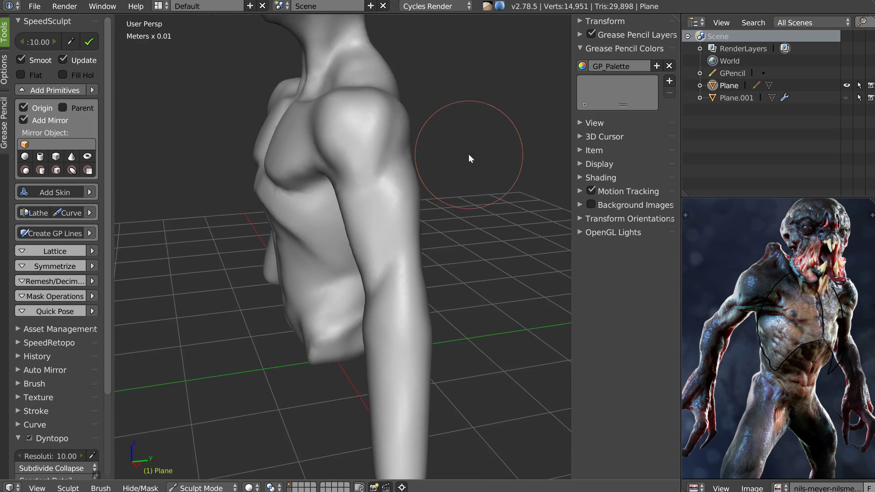
key(f)
click(409, 153)
middle_drag(409, 153, 386, 155)
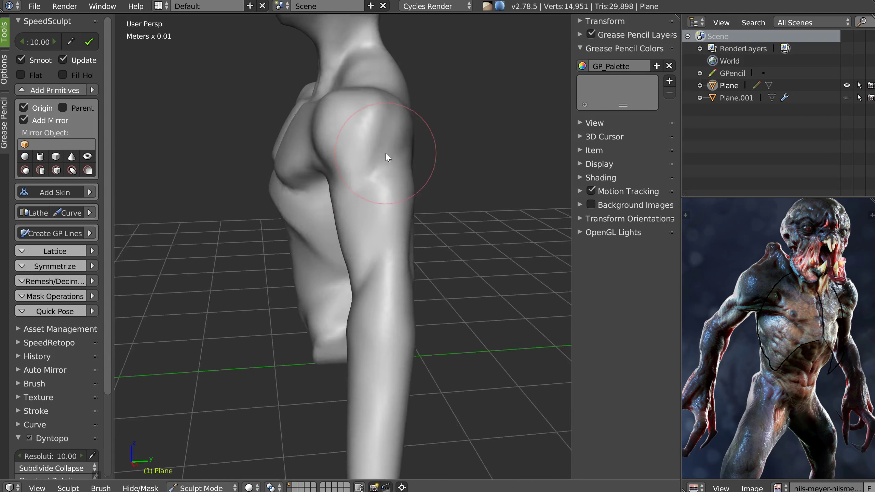
scroll(387, 148, up, 5)
scroll(389, 133, down, 1)
mouse_move(397, 54)
mouse_down()
mouse_move(399, 142)
mouse_move(342, 223)
mouse_move(346, 96)
mouse_up()
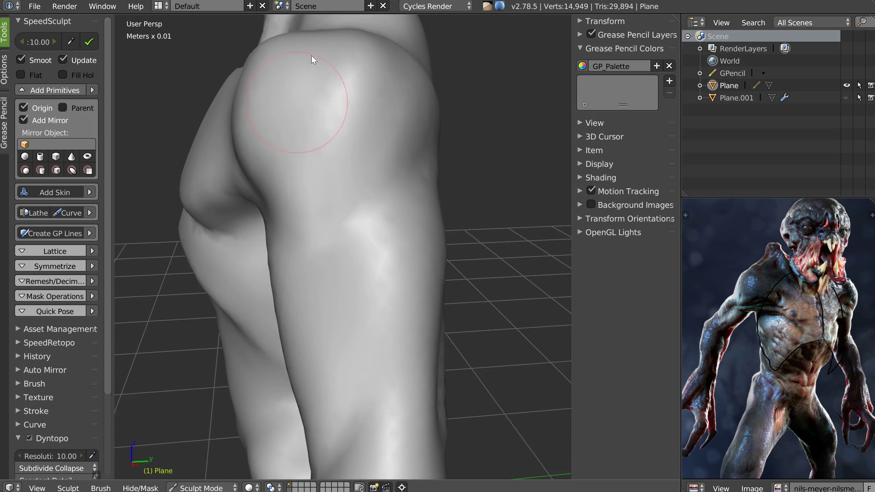
- Switch brushes and define the lower deltoid edge where it crosses onto the front of the upper arm
mouse_move(269, 152)
middle_down()
mouse_move(283, 141)
mouse_move(354, 168)
mouse_move(369, 199)
mouse_move(365, 182)
mouse_move(352, 224)
middle_up()
key(w)
ctrl+middle_drag(291, 226, 293, 207)
mouse_move(303, 208)
mouse_down()
mouse_move(384, 243)
mouse_move(430, 237)
mouse_up()
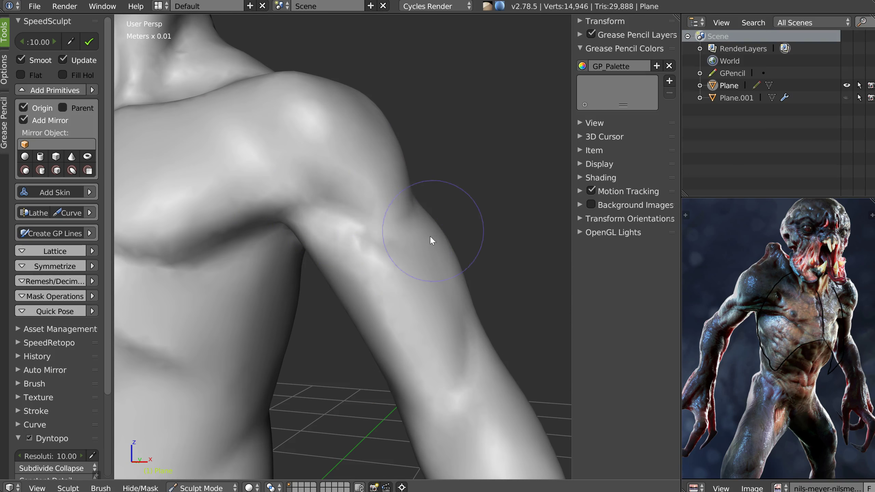
- Sculpt the spine groove between the shoulder blades and shape the adjoining back of the shoulder
mouse_move(392, 264)
middle_down()
mouse_move(378, 198)
mouse_move(322, 228)
mouse_move(396, 164)
mouse_move(458, 169)
mouse_move(398, 172)
mouse_move(421, 159)
mouse_move(414, 172)
mouse_move(441, 170)
mouse_move(413, 140)
mouse_move(447, 140)
middle_up()
mouse_move(448, 141)
mouse_down()
mouse_move(465, 140)
mouse_move(455, 235)
mouse_move(461, 186)
mouse_move(392, 131)
mouse_move(454, 141)
mouse_move(469, 201)
mouse_up()
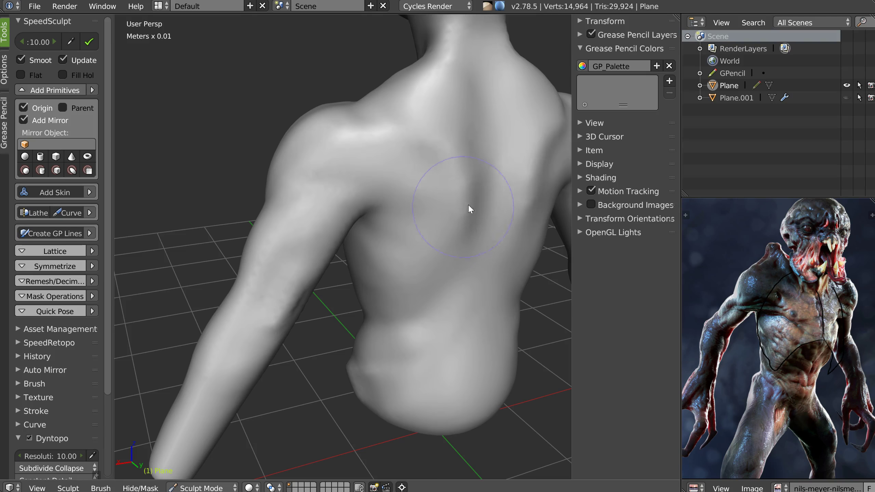
mouse_move(481, 100)
mouse_down()
mouse_move(481, 317)
mouse_move(470, 242)
mouse_up()
middle_drag(469, 242, 430, 142)
drag(410, 116, 358, 195)
drag(384, 147, 373, 189)
middle_drag(371, 187, 367, 178)
- Switch brushes, resize the brush and refine the back forms from the shoulder blade downward
key(w)
key(w)
mouse_move(413, 145)
mouse_down()
mouse_move(418, 280)
mouse_move(416, 242)
mouse_move(341, 282)
mouse_up()
key(f)
click(364, 206)
middle_drag(364, 227, 413, 229)
mouse_move(313, 253)
mouse_down()
mouse_move(322, 268)
mouse_move(358, 248)
mouse_up()
middle_drag(359, 250, 317, 228)
mouse_move(389, 330)
mouse_down()
mouse_move(408, 325)
mouse_move(396, 318)
mouse_move(401, 326)
mouse_move(329, 335)
mouse_move(368, 353)
mouse_move(367, 337)
mouse_move(331, 321)
mouse_move(397, 337)
mouse_up()
middle_drag(398, 339, 376, 371)
mouse_move(375, 371)
mouse_down()
mouse_move(379, 380)
mouse_move(380, 332)
mouse_move(316, 354)
mouse_move(373, 364)
mouse_up()
- Carve the separation between the pectoral and the deltoid from the collarbone toward the armpit
mouse_move(373, 364)
middle_down()
mouse_move(408, 328)
mouse_move(433, 262)
mouse_move(367, 164)
mouse_move(376, 181)
mouse_move(367, 190)
mouse_move(369, 174)
mouse_move(349, 187)
middle_up()
middle_drag(401, 211, 430, 236)
scroll(429, 238, up, 4)
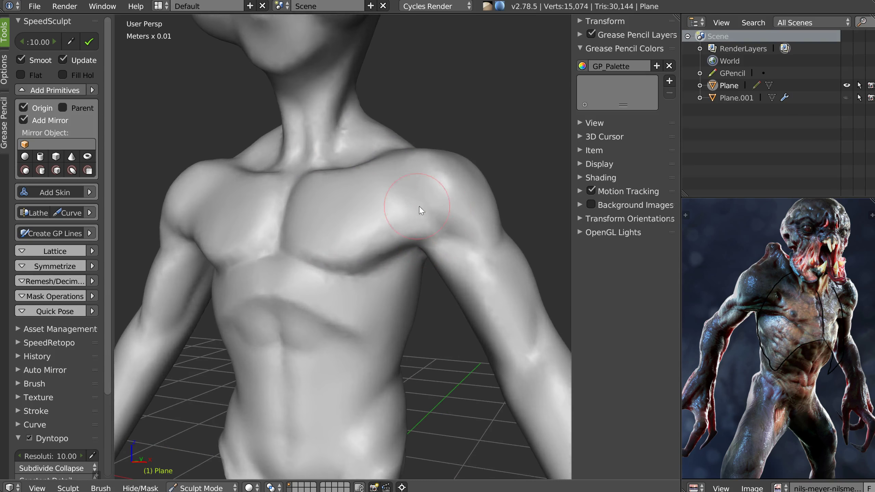
middle_drag(411, 198, 439, 213)
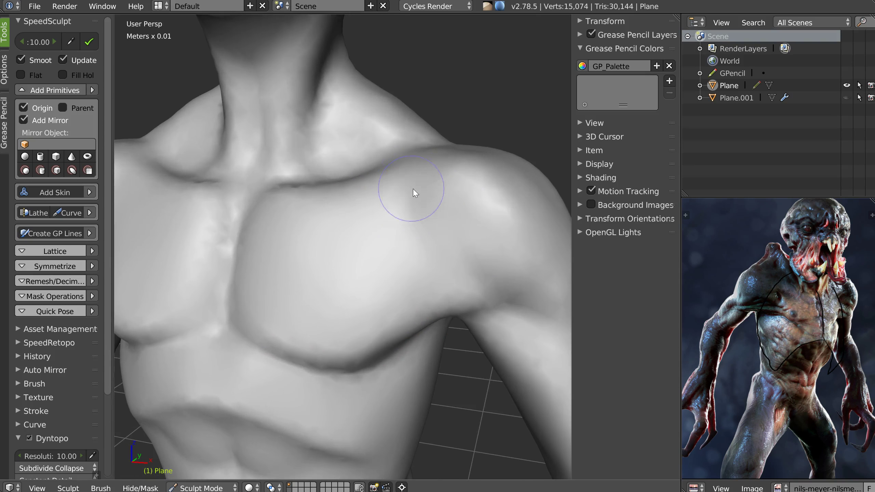
drag(415, 193, 482, 297)
drag(422, 214, 505, 276)
scroll(506, 278, down, 5)
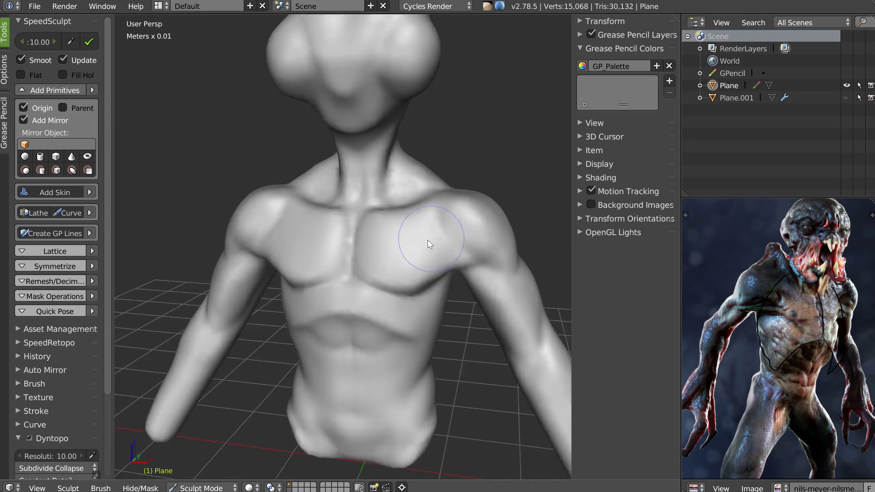
scroll(440, 225, up, 4)
mouse_move(394, 196)
mouse_down()
mouse_move(469, 234)
mouse_move(395, 198)
mouse_up()
- Hide the viewport properties and examine the chest, shoulders and arms from several angles against the reference image
scroll(437, 225, down, 3)
mouse_move(437, 225)
middle_down()
mouse_move(373, 218)
mouse_move(390, 216)
middle_up()
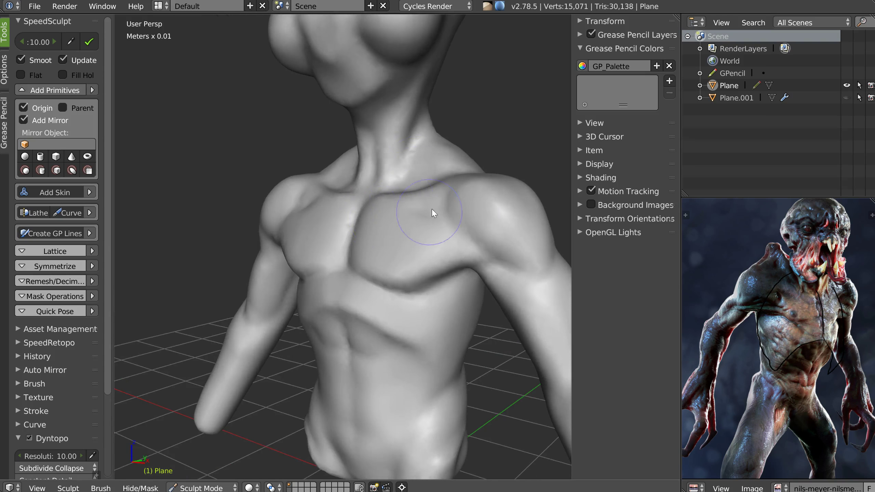
scroll(431, 209, down, 5)
middle_drag(383, 252, 431, 249)
scroll(431, 248, up, 5)
scroll(393, 222, down, 2)
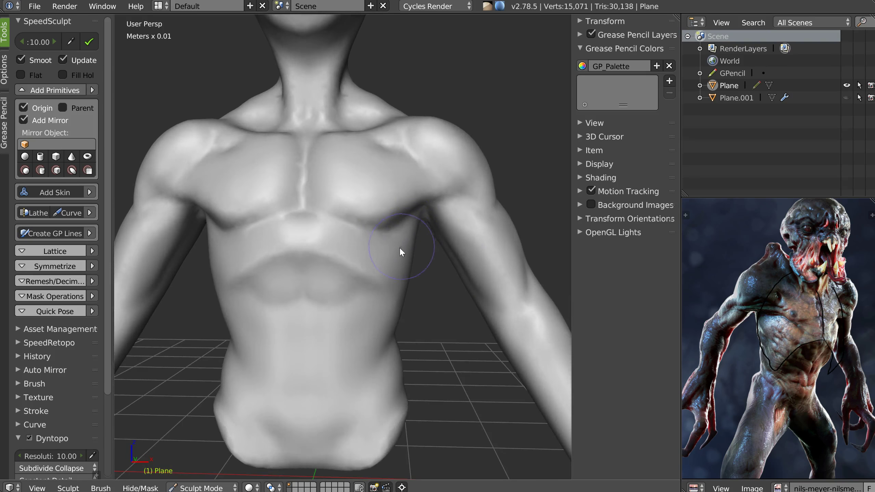
key(n)
scroll(414, 242, down, 5)
scroll(436, 228, up, 3)
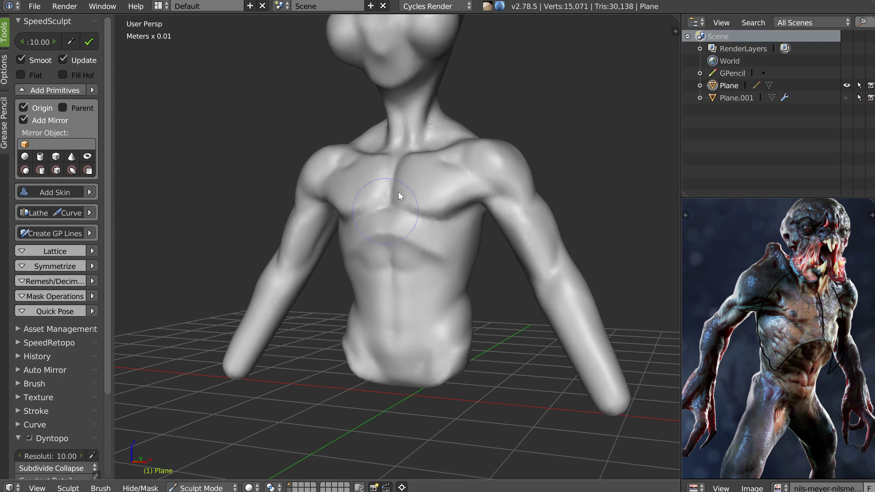
middle_drag(399, 227, 378, 230)
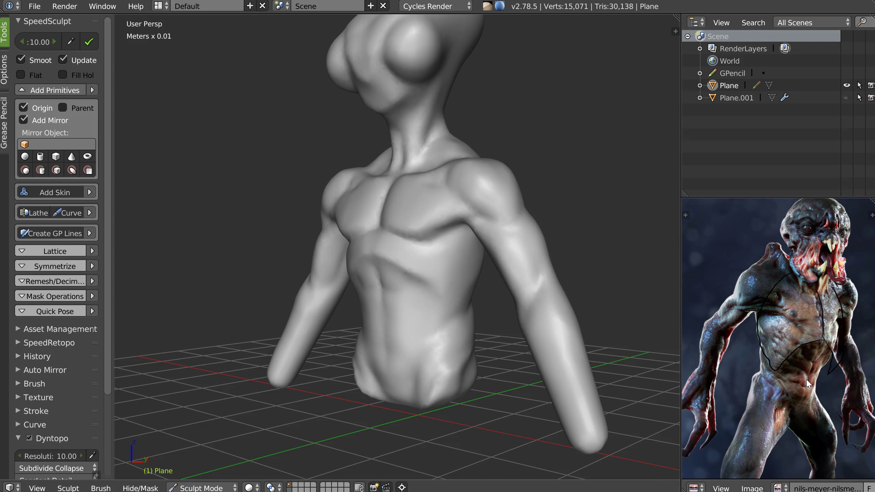
middle_drag(403, 274, 444, 288)
- Smooth the side of the neck and carve the hollow beside the neck muscle above the collarbone
scroll(444, 279, up, 2)
shift+middle_drag(444, 193, 444, 243)
middle_drag(386, 175, 307, 192)
scroll(400, 192, up, 2)
middle_drag(400, 194, 336, 228)
mouse_move(301, 228)
shift+mouse_down()
mouse_move(300, 192)
mouse_move(306, 199)
mouse_move(355, 167)
mouse_move(389, 160)
shift+mouse_up()
middle_drag(426, 228, 393, 198)
mouse_move(277, 186)
middle_down()
mouse_move(317, 182)
mouse_move(326, 172)
mouse_move(371, 196)
mouse_move(336, 215)
mouse_move(361, 160)
middle_up()
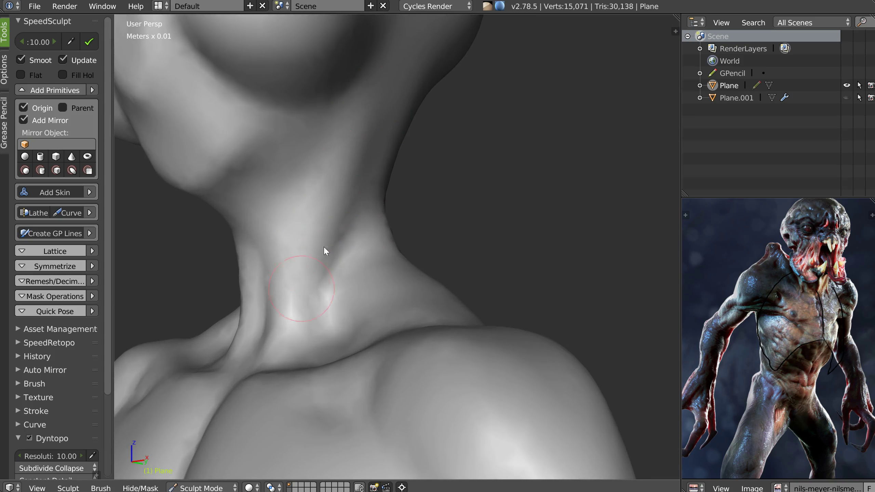
middle_drag(324, 271, 330, 193)
mouse_move(271, 280)
ctrl+mouse_down()
mouse_move(252, 285)
mouse_move(290, 208)
ctrl+mouse_up()
ctrl+middle_drag(360, 192, 360, 265)
mouse_move(360, 265)
shift+middle_down()
mouse_move(355, 226)
mouse_move(368, 259)
mouse_move(352, 250)
shift+middle_up()
- Switch to the Snakehook brush, enlarge it and pull out the back contour of the upper arm
scroll(447, 282, up, 7)
mouse_move(447, 273)
middle_down()
mouse_move(390, 282)
mouse_move(451, 254)
mouse_move(429, 270)
middle_up()
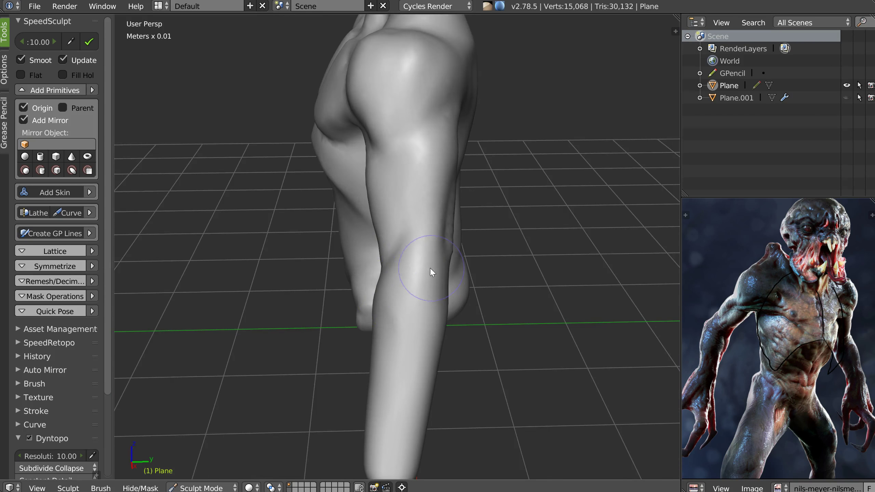
key(w)
click(481, 298)
key(w)
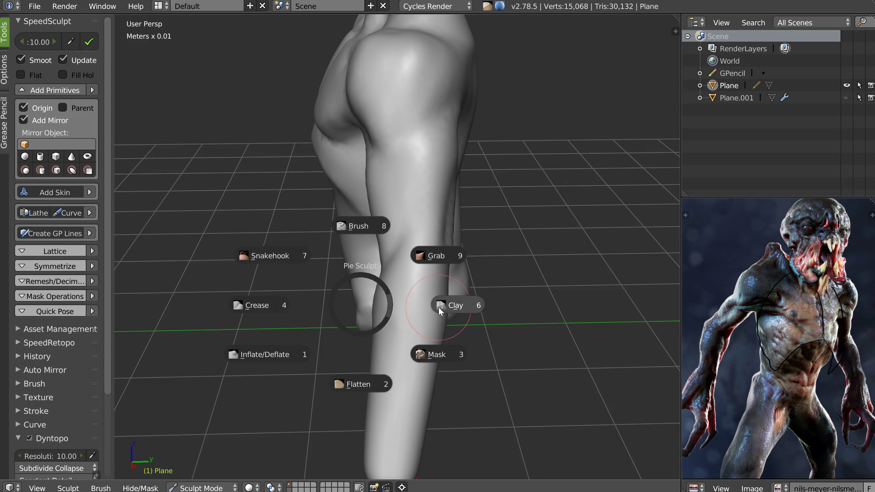
click(355, 243)
middle_drag(399, 199, 405, 199)
key(w)
click(323, 152)
key(f)
click(418, 187)
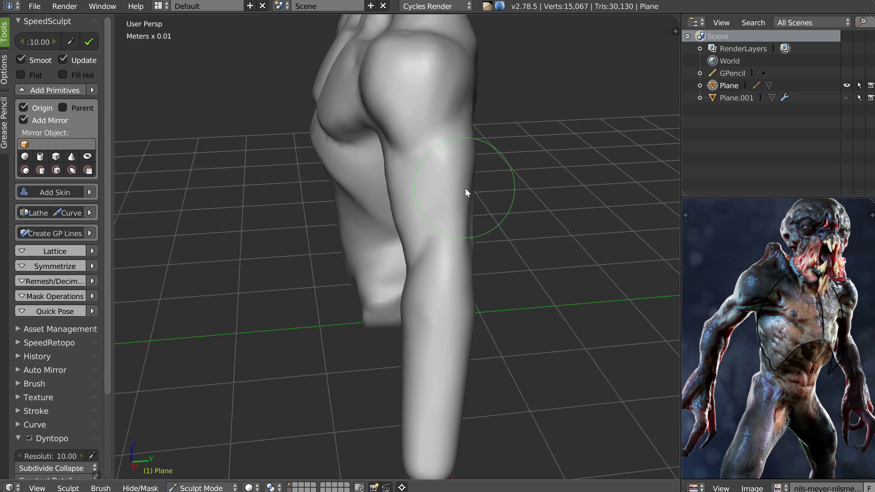
drag(465, 188, 479, 173)
- Reshape the rear of the shoulder and upper arm from behind and above, adjusting the Snakehook brush size
middle_drag(471, 153, 409, 144)
drag(478, 151, 539, 190)
mouse_move(539, 189)
middle_down()
mouse_move(517, 172)
mouse_move(513, 180)
middle_up()
scroll(513, 178, up, 2)
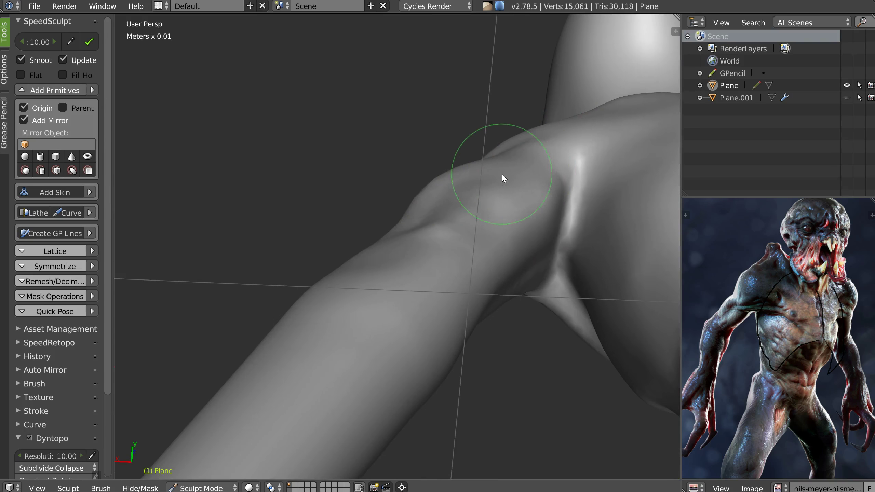
key(f)
click(536, 172)
mouse_move(514, 157)
mouse_down()
mouse_move(458, 166)
mouse_move(518, 161)
mouse_move(548, 179)
mouse_up()
- Use a small brush to define the separation between the rear deltoid and the triceps
mouse_move(547, 179)
middle_down()
mouse_move(524, 178)
mouse_move(467, 252)
middle_up()
key(f)
click(376, 247)
drag(423, 231, 361, 230)
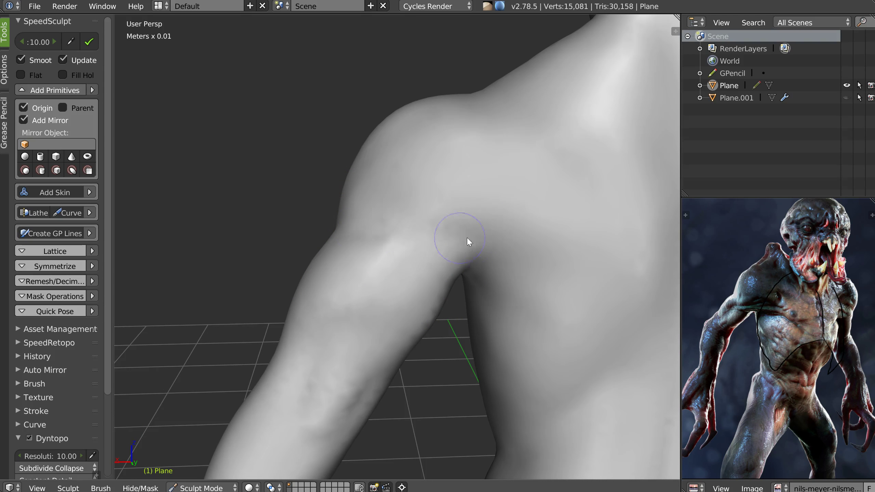
middle_drag(467, 239, 355, 245)
drag(355, 245, 427, 231)
mouse_move(536, 185)
middle_down()
mouse_move(451, 202)
mouse_move(491, 221)
mouse_move(567, 209)
mouse_move(402, 273)
middle_up()
click(514, 222)
mouse_move(424, 241)
mouse_down()
mouse_move(446, 235)
mouse_move(482, 245)
mouse_up()
mouse_move(461, 259)
middle_down()
mouse_move(421, 256)
mouse_move(437, 258)
mouse_move(498, 201)
mouse_move(510, 244)
mouse_move(553, 266)
mouse_move(558, 224)
mouse_move(499, 222)
middle_up()
- Switch to a large Snakehook brush and adjust the rear silhouette of the shoulder and upper arm
key(w)
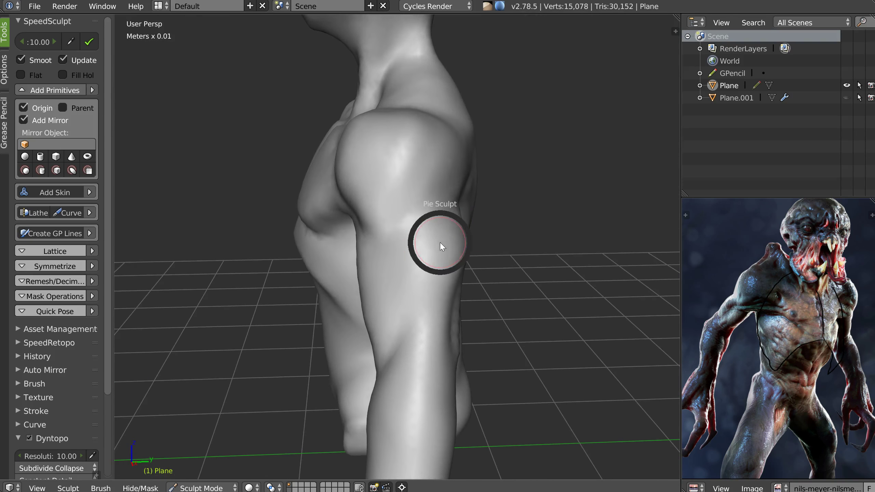
click(346, 197)
key(f)
click(463, 213)
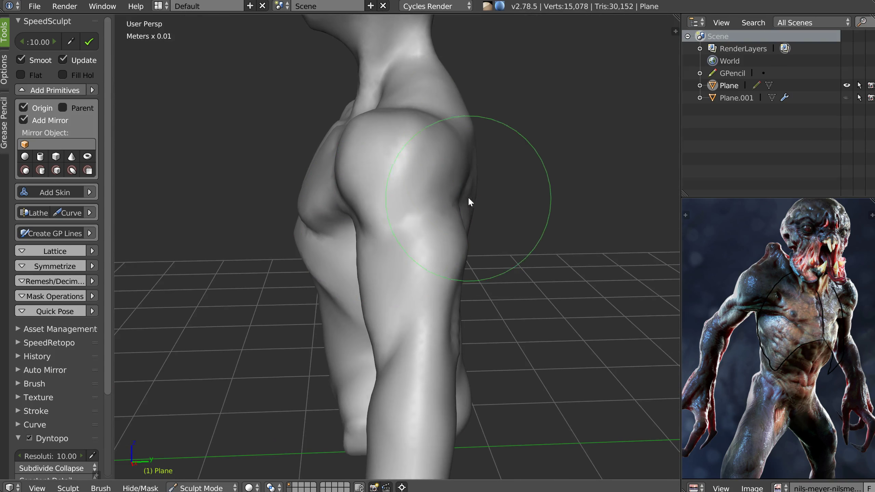
middle_drag(463, 137, 491, 163)
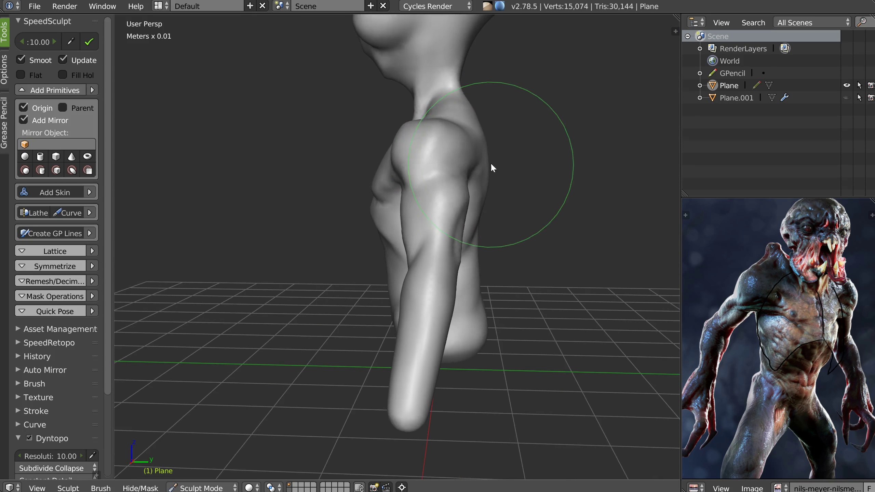
click(475, 178)
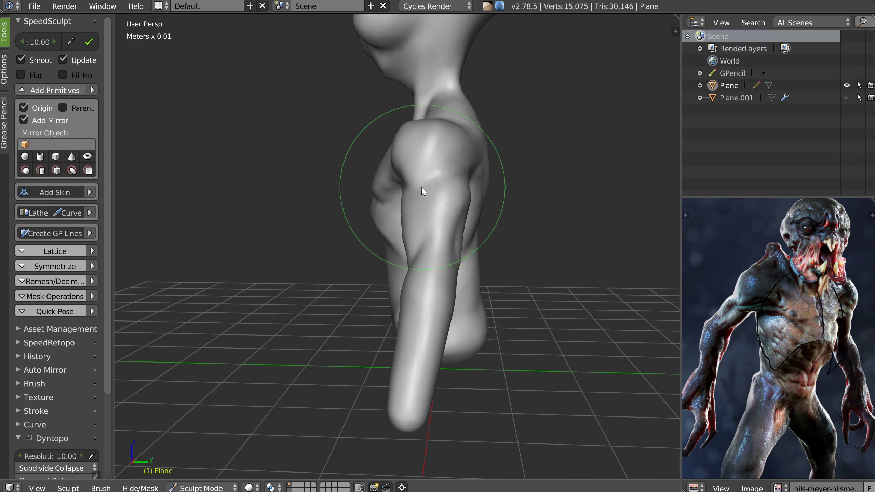
middle_drag(421, 187, 439, 189)
mouse_move(442, 156)
mouse_down()
mouse_move(441, 116)
mouse_move(451, 135)
mouse_up()
middle_drag(474, 194, 464, 219)
drag(496, 159, 505, 157)
- Reshape the deltoid and triceps volumes with the large Snakehook brush from several angles
middle_drag(505, 157, 492, 141)
scroll(491, 141, up, 5)
mouse_move(492, 144)
mouse_down()
mouse_move(473, 155)
mouse_move(521, 129)
mouse_move(491, 167)
mouse_move(490, 214)
mouse_move(436, 197)
mouse_up()
mouse_move(435, 197)
middle_down()
mouse_move(458, 261)
mouse_move(497, 258)
mouse_move(498, 206)
mouse_move(480, 230)
middle_up()
scroll(498, 206, down, 3)
scroll(458, 205, up, 4)
middle_drag(431, 218, 406, 163)
drag(415, 163, 416, 172)
mouse_move(416, 172)
middle_down()
mouse_move(446, 211)
mouse_move(447, 286)
middle_up()
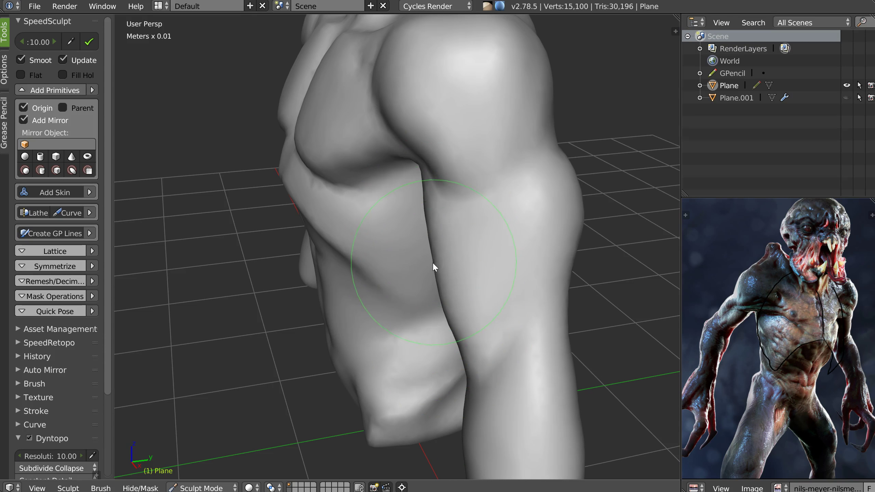
- Reduce the brush size, switch to Crease and define the triceps along the back of the arm above the elbow
middle_drag(401, 272, 454, 247)
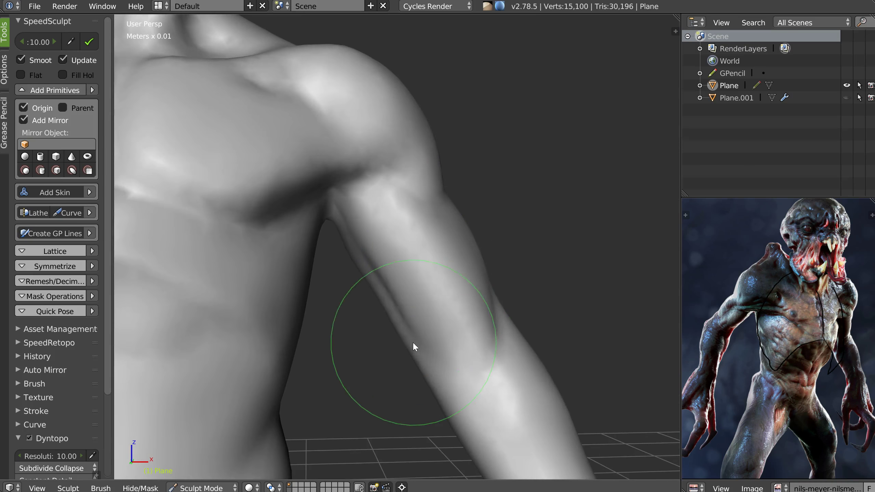
mouse_move(377, 289)
middle_down()
mouse_move(444, 246)
mouse_move(260, 235)
mouse_move(365, 245)
mouse_move(358, 228)
middle_up()
key(f)
click(362, 227)
mouse_move(360, 286)
middle_down()
mouse_move(377, 280)
mouse_move(358, 299)
mouse_move(316, 297)
middle_up()
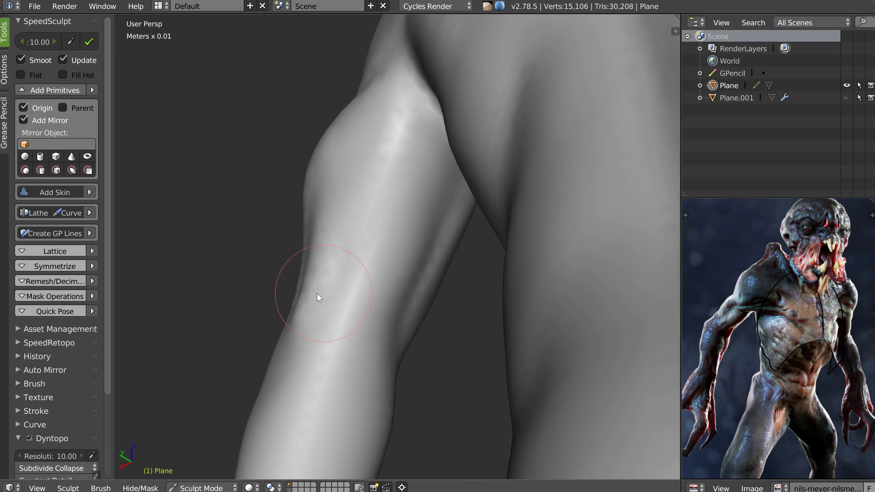
key(w)
click(286, 299)
mouse_move(355, 324)
mouse_down()
mouse_move(414, 289)
mouse_move(358, 253)
mouse_up()
mouse_move(358, 254)
middle_down()
mouse_move(411, 309)
mouse_move(380, 311)
mouse_move(332, 259)
mouse_move(480, 235)
mouse_move(439, 232)
mouse_move(461, 207)
middle_up()
mouse_move(461, 207)
mouse_down()
mouse_move(459, 194)
mouse_move(460, 247)
mouse_move(459, 200)
mouse_move(494, 316)
mouse_up()
- Refine the muscle transitions along the upper arm and around the elbow
mouse_move(481, 257)
middle_down()
mouse_move(473, 239)
mouse_move(482, 220)
mouse_move(461, 220)
middle_up()
scroll(551, 221, up, 1)
drag(505, 220, 483, 269)
middle_drag(465, 262, 485, 242)
mouse_move(495, 151)
mouse_down()
mouse_move(481, 133)
mouse_move(473, 147)
mouse_up()
mouse_move(413, 261)
middle_down()
mouse_move(480, 241)
mouse_move(480, 232)
middle_up()
mouse_move(492, 303)
middle_down()
mouse_move(461, 256)
mouse_move(338, 179)
middle_up()
drag(342, 183, 406, 287)
mouse_move(406, 287)
middle_down()
mouse_move(441, 260)
mouse_move(492, 272)
middle_up()
- Switch to the Snakehook brush, enlarge it and adjust the outline of the forearm
mouse_move(515, 319)
middle_down()
mouse_move(522, 336)
mouse_move(508, 319)
mouse_move(479, 346)
middle_up()
key(w)
click(395, 293)
key(f)
click(479, 319)
drag(440, 339, 444, 341)
drag(498, 347, 488, 353)
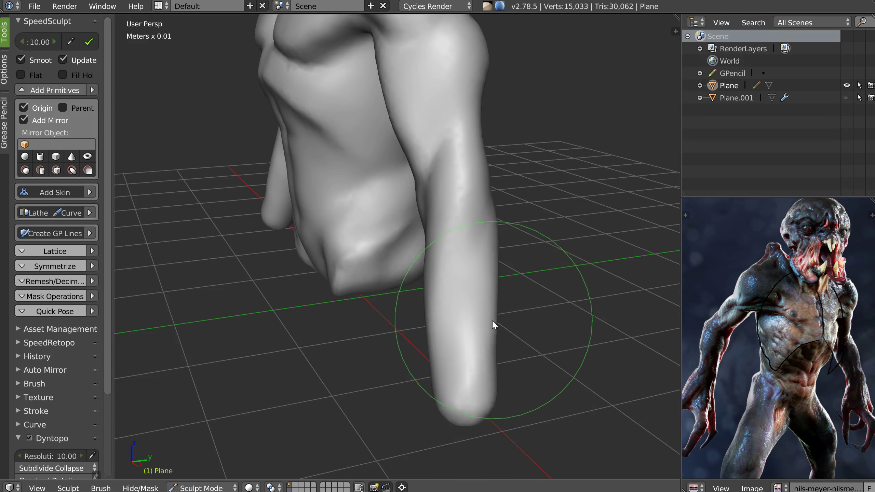
- Slim the lower forearm toward the wrist, checking its taper from the side and front
drag(496, 413, 454, 422)
mouse_move(442, 382)
mouse_down()
mouse_move(422, 313)
mouse_move(449, 381)
mouse_up()
mouse_move(449, 381)
middle_down()
mouse_move(468, 357)
mouse_move(469, 366)
middle_up()
mouse_move(469, 367)
mouse_down()
mouse_move(424, 400)
mouse_move(457, 421)
mouse_up()
mouse_move(485, 379)
middle_down()
mouse_move(417, 350)
mouse_move(447, 203)
mouse_move(453, 230)
mouse_move(442, 203)
middle_up()
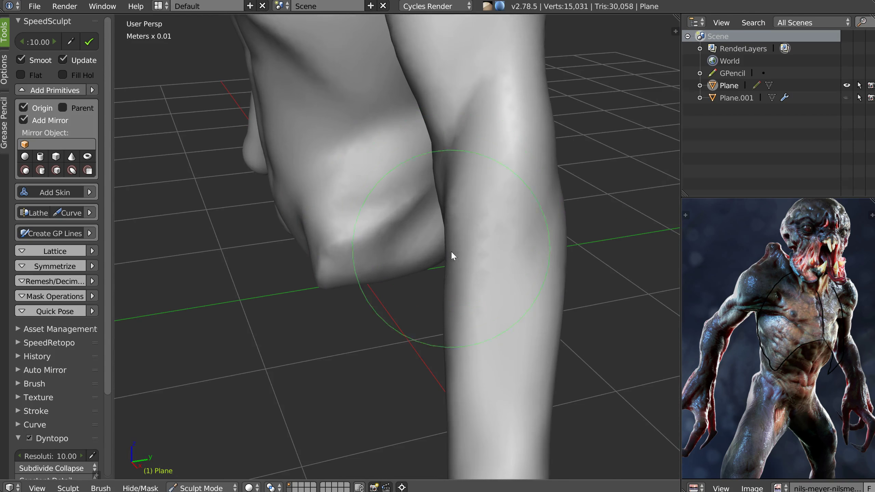
middle_drag(507, 246, 483, 210)
scroll(483, 210, down, 2)
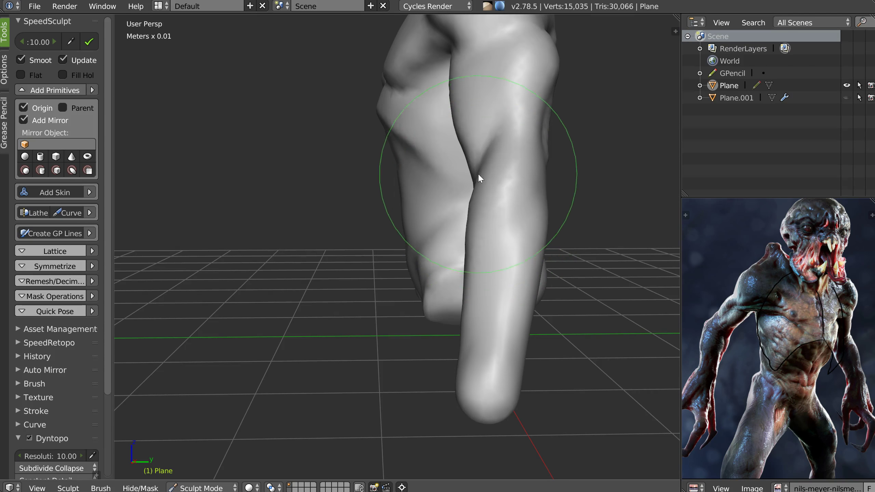
middle_drag(523, 322, 540, 331)
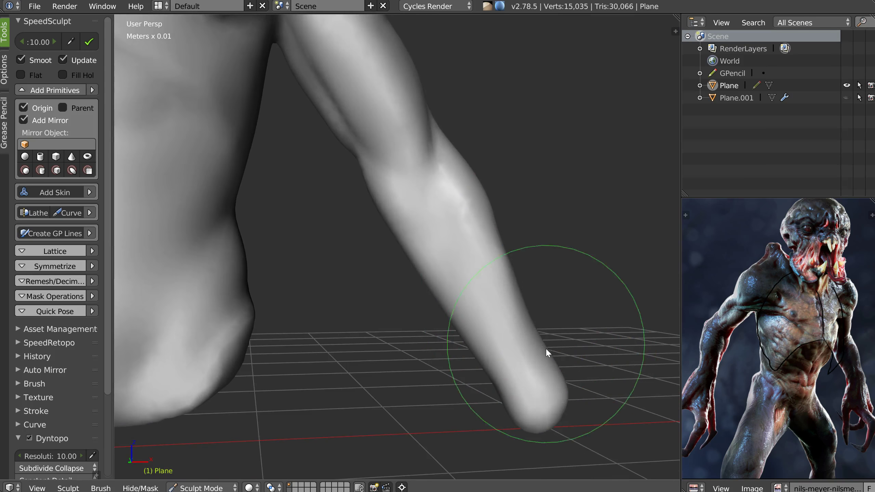
- Reduce the brush size and refine the muscle forms on the outer forearm just below the elbow
mouse_move(494, 377)
middle_down()
mouse_move(469, 274)
mouse_move(498, 248)
middle_up()
mouse_move(482, 310)
middle_down()
mouse_move(467, 271)
mouse_move(550, 234)
mouse_move(504, 231)
mouse_move(529, 224)
mouse_move(506, 256)
middle_up()
key(f)
click(473, 232)
drag(503, 252, 509, 232)
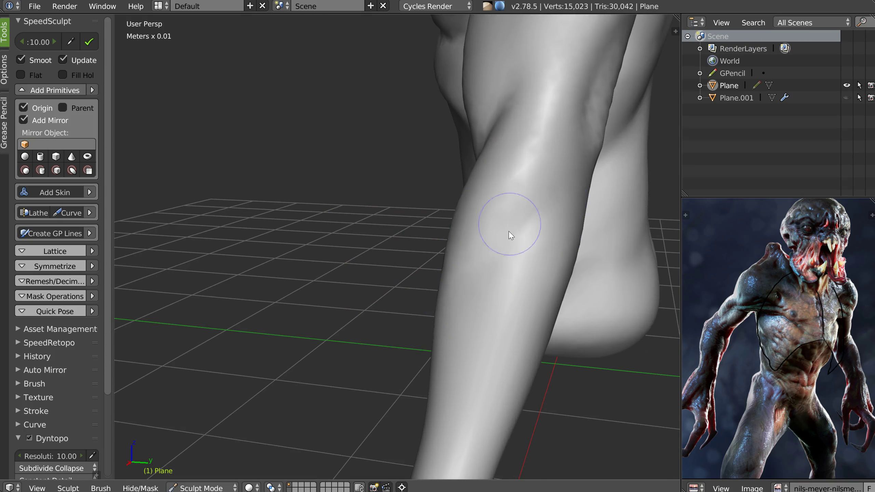
middle_drag(508, 231, 536, 203)
mouse_move(586, 274)
middle_down()
mouse_move(530, 270)
mouse_move(482, 207)
middle_up()
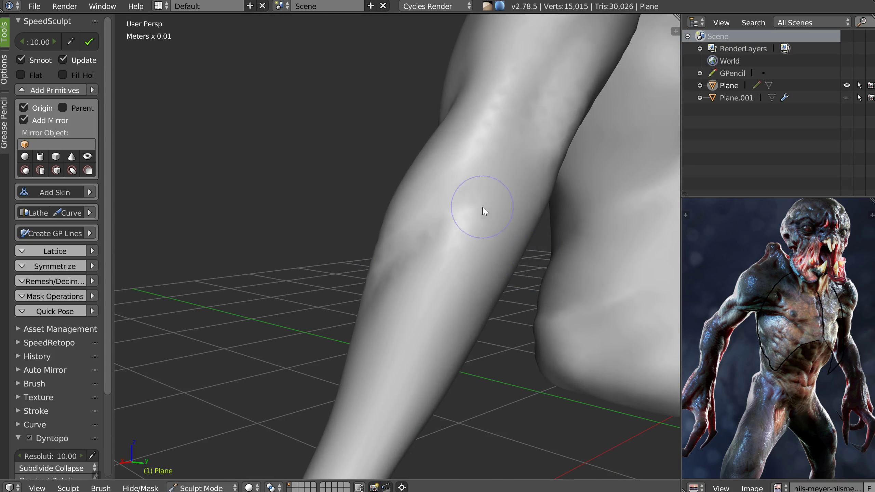
click(427, 345)
middle_drag(427, 345, 610, 259)
- Examine the arm, shoulder, chest and abdomen proportions from close up, at a distance and from several angles
scroll(469, 258, down, 7)
scroll(611, 263, up, 1)
scroll(425, 189, up, 8)
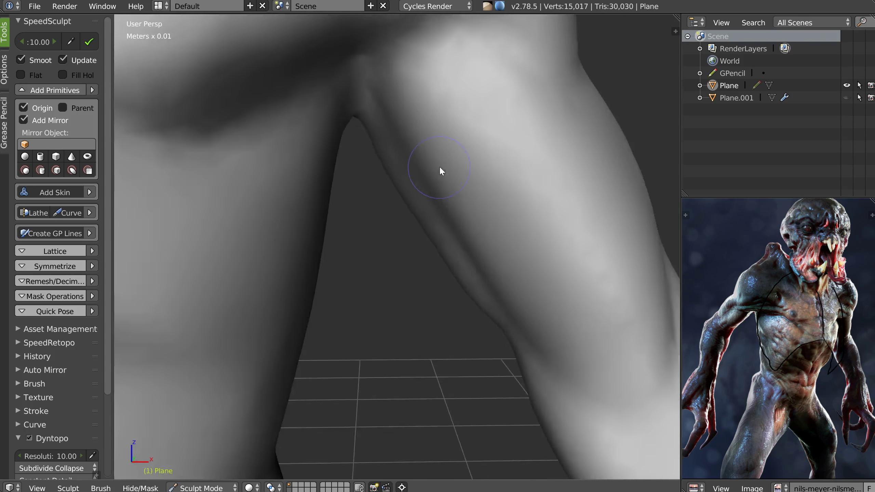
scroll(440, 156, down, 4)
drag(491, 151, 507, 149)
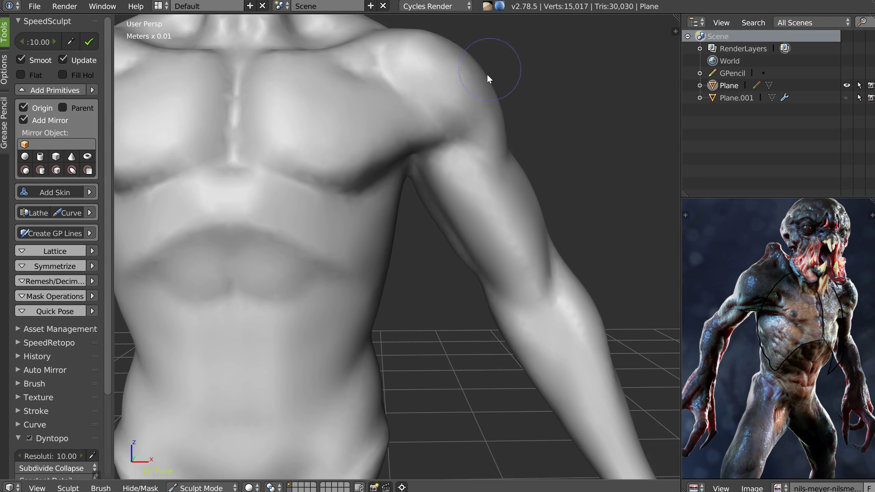
middle_drag(530, 115, 450, 136)
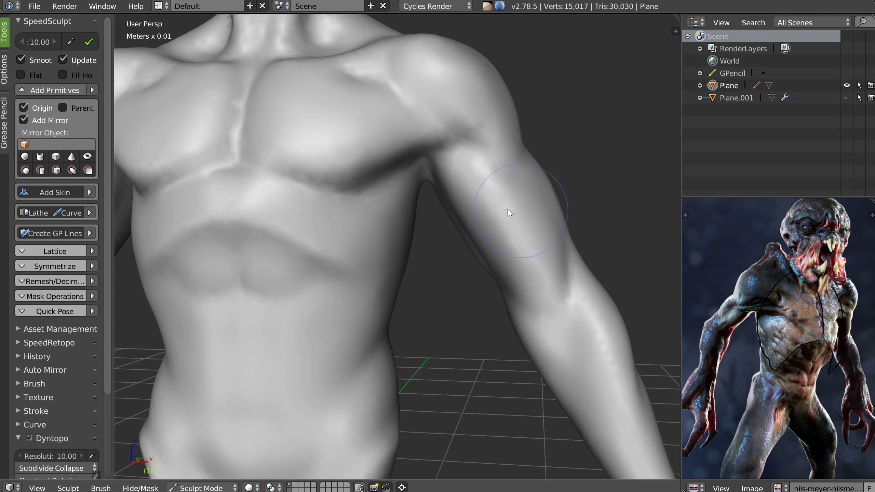
scroll(435, 228, down, 6)
middle_drag(434, 219, 475, 215)
scroll(474, 215, down, 3)
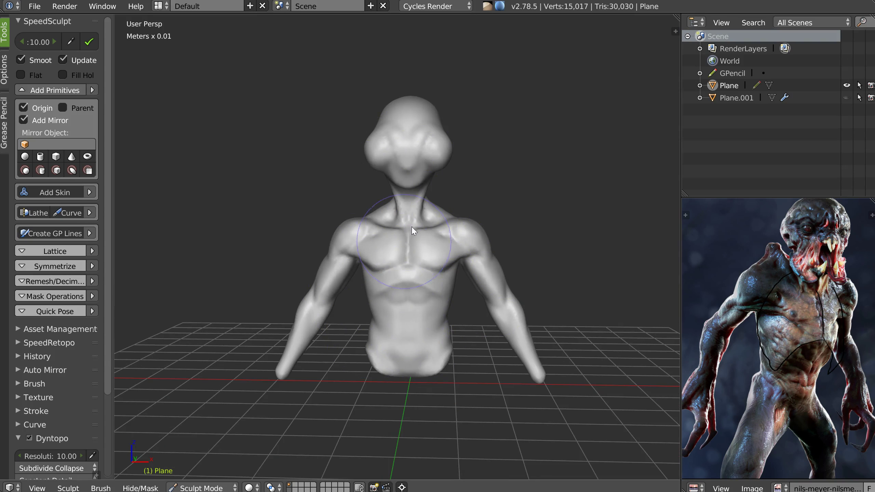
mouse_move(455, 220)
middle_down()
mouse_move(437, 189)
mouse_move(502, 195)
mouse_move(421, 195)
mouse_move(378, 181)
middle_up()
scroll(414, 212, up, 5)
shift+middle_drag(353, 117, 404, 201)
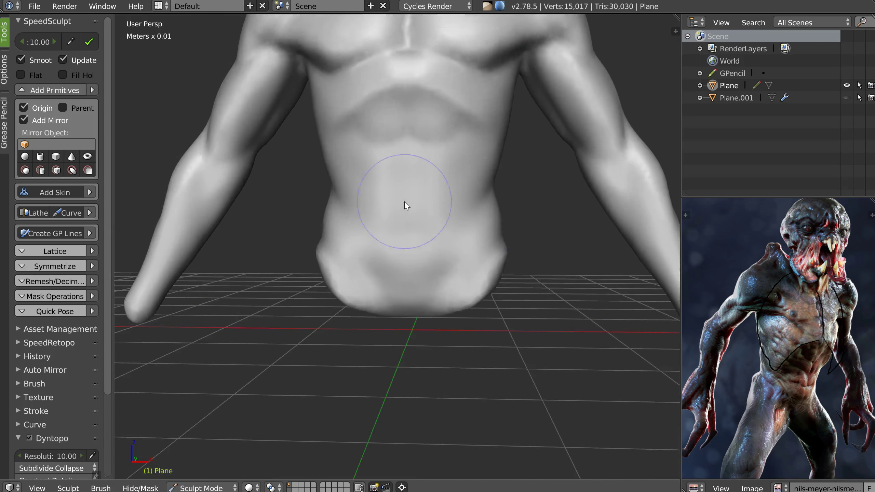
- Switch to a smaller brush and carve the abdomen's centre line and the horizontal divisions between the abdominal muscles
scroll(406, 199, up, 1)
scroll(429, 156, up, 1)
key(w)
click(338, 159)
key(f)
click(404, 139)
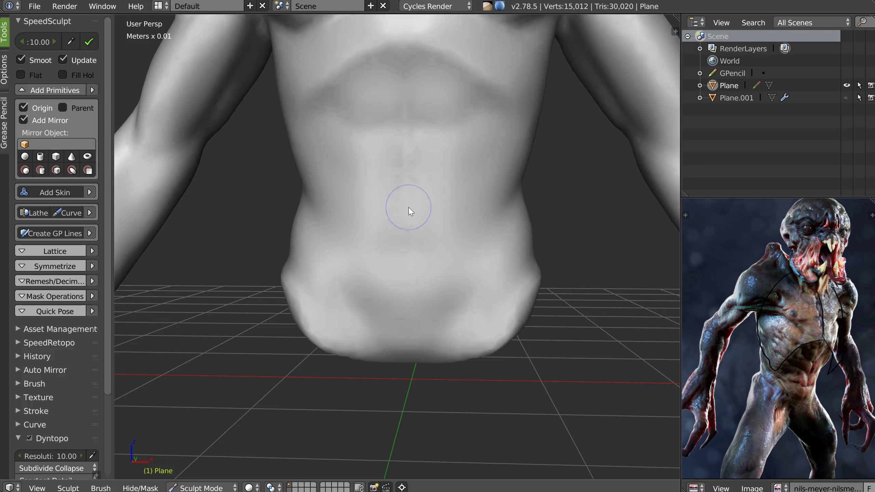
middle_drag(407, 244, 422, 191)
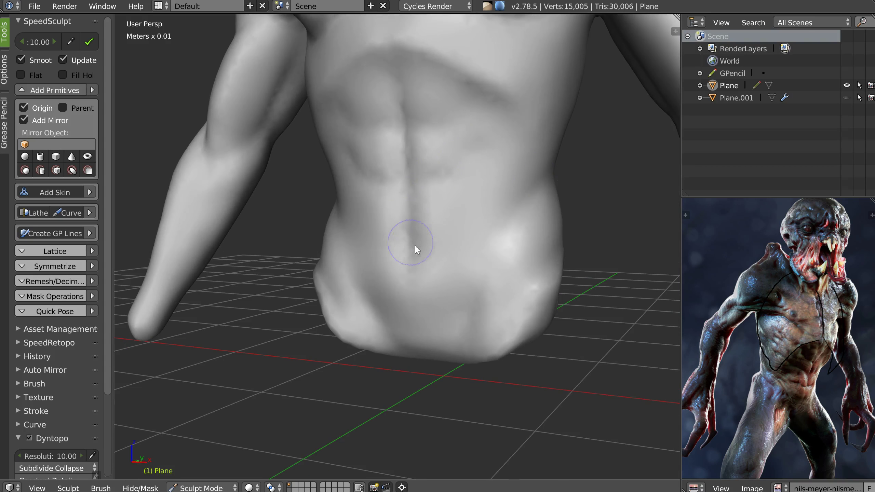
drag(448, 252, 476, 238)
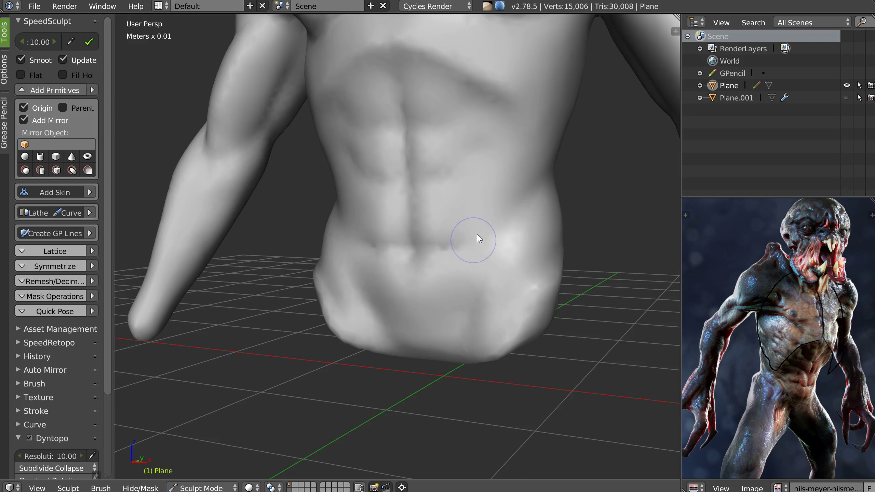
- Enlarge the brush and even out the lower abdomen below the abdominal muscles
middle_drag(523, 247, 503, 258)
middle_drag(440, 254, 404, 316)
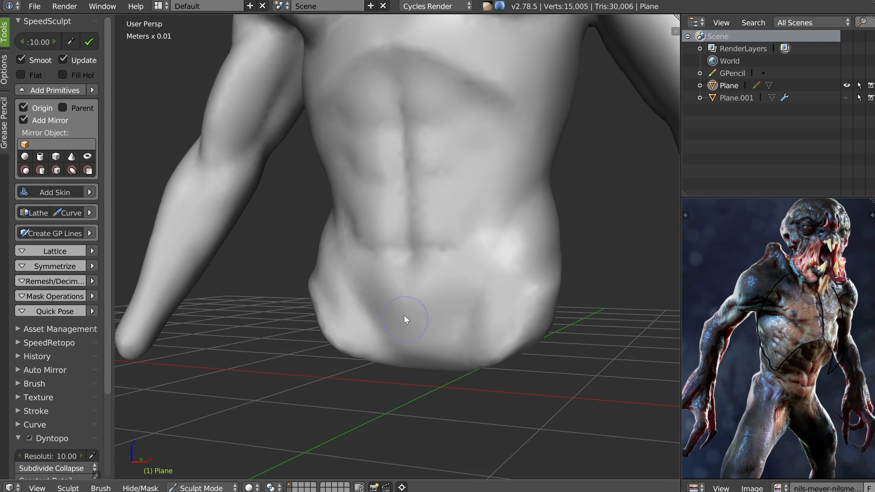
key(f)
click(445, 309)
drag(418, 319, 444, 273)
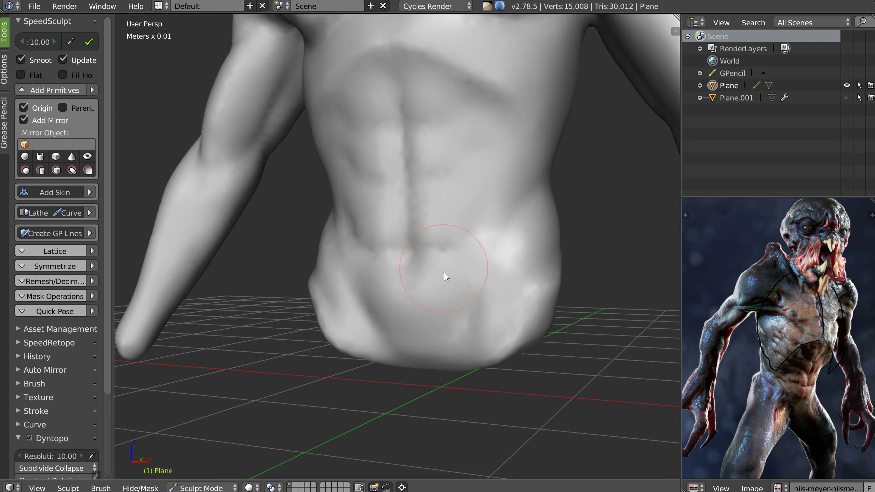
mouse_move(431, 320)
middle_down()
mouse_move(432, 339)
mouse_move(455, 324)
mouse_move(437, 384)
mouse_move(428, 322)
mouse_move(423, 331)
mouse_move(454, 287)
mouse_move(439, 305)
mouse_move(417, 309)
mouse_move(528, 309)
mouse_move(557, 320)
mouse_move(510, 305)
mouse_move(474, 278)
middle_up()
- Change the brush and soften the transitions between the abdominal muscles
key(w)
click(345, 222)
middle_drag(389, 221, 348, 209)
shift+middle_drag(348, 41, 403, 278)
scroll(429, 215, down, 2)
scroll(387, 353, up, 4)
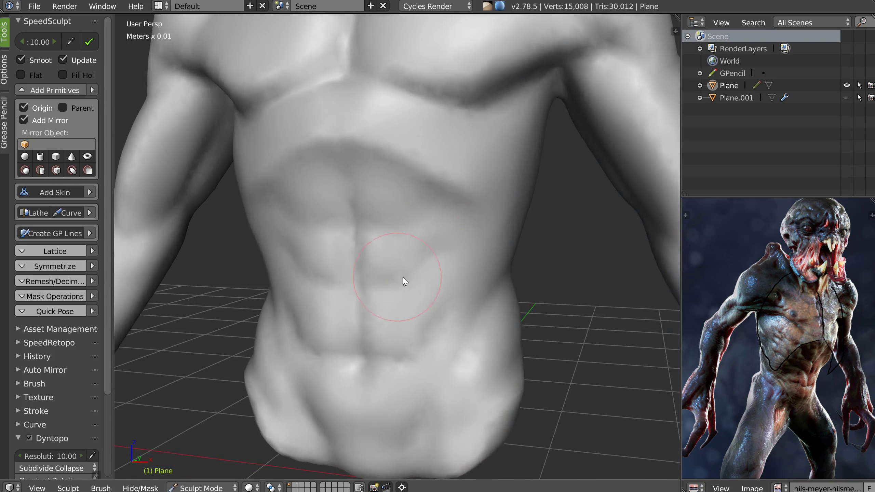
scroll(403, 277, down, 6)
scroll(428, 292, up, 6)
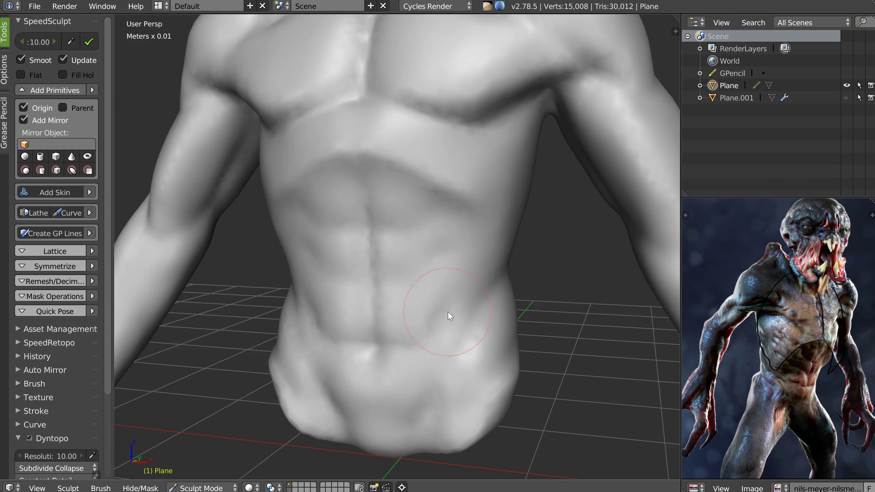
- Reduce the brush size and refine the side of the abdomen and the edge of the rib cage
scroll(535, 259, down, 6)
middle_drag(468, 296, 432, 324)
scroll(433, 324, up, 4)
key(f)
click(404, 302)
mouse_move(411, 280)
mouse_down()
mouse_move(393, 313)
mouse_move(403, 310)
mouse_up()
middle_drag(403, 311, 382, 305)
middle_drag(429, 278, 404, 276)
scroll(399, 258, up, 2)
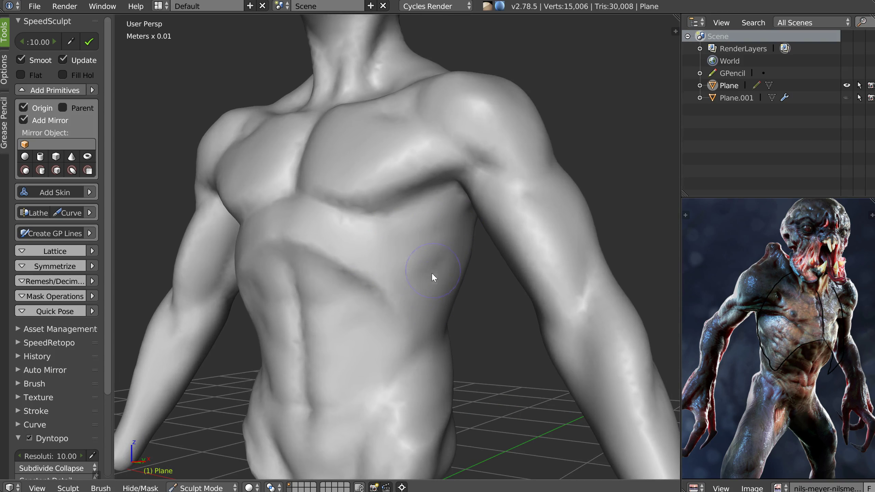
middle_drag(432, 313, 378, 235)
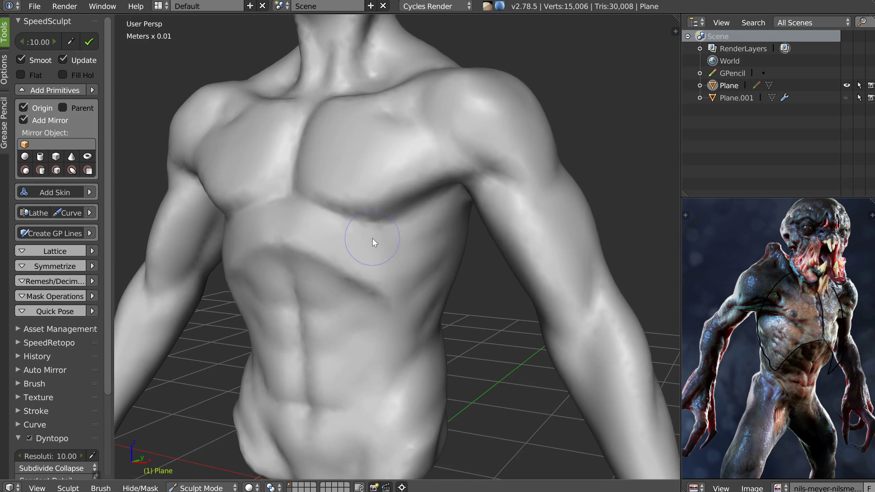
middle_drag(411, 328, 390, 262)
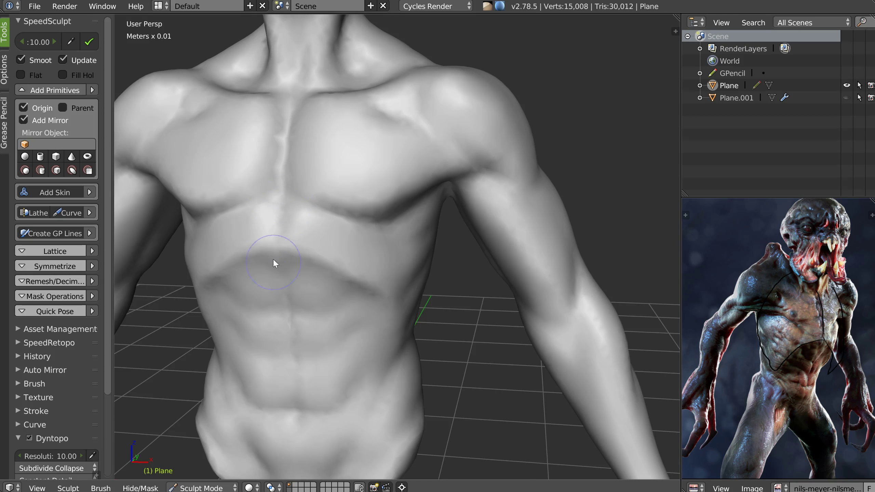
- Sample the Dyntopo detail size from the head, then set the resolution back to 10
scroll(383, 241, down, 4)
scroll(367, 235, up, 3)
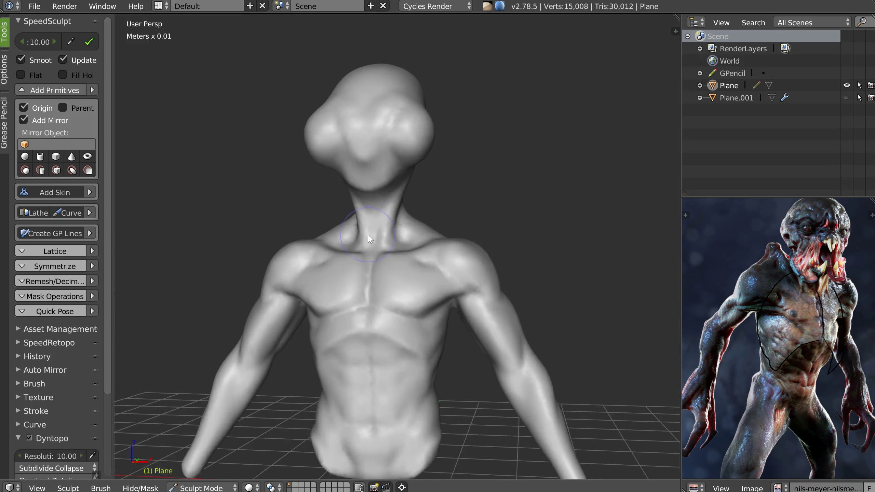
right_click(386, 194)
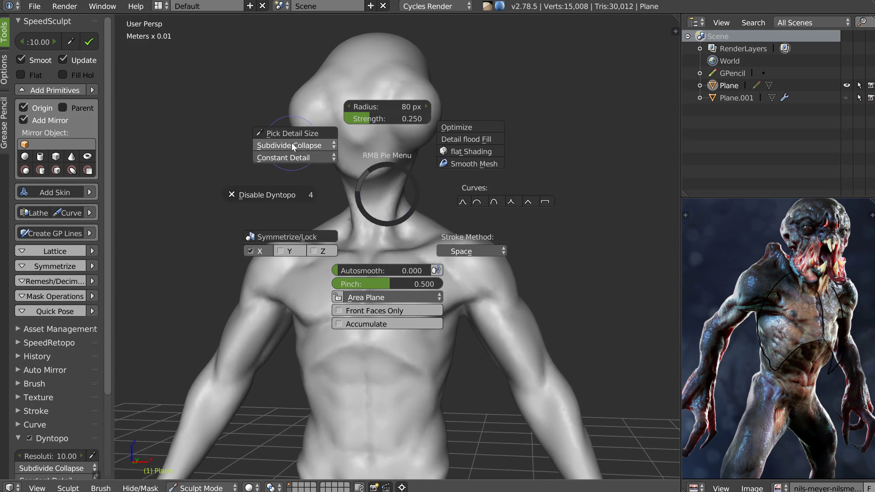
click(273, 134)
click(379, 156)
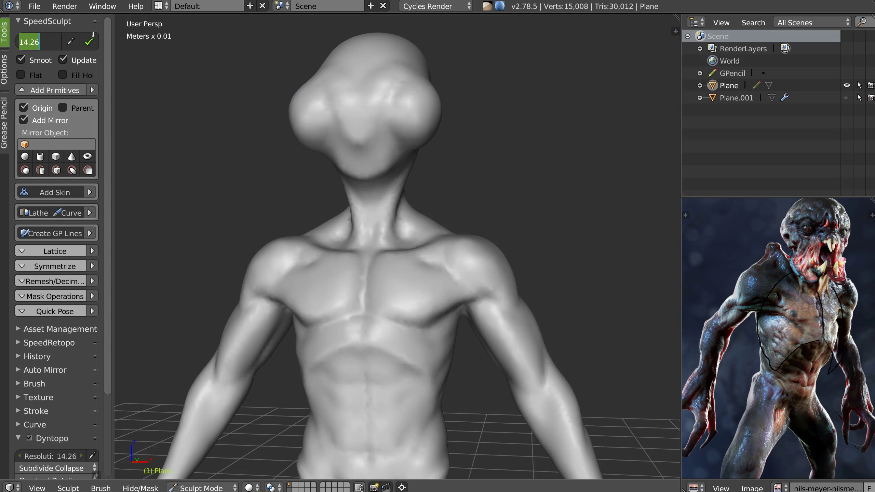
text(10)
key(Return)
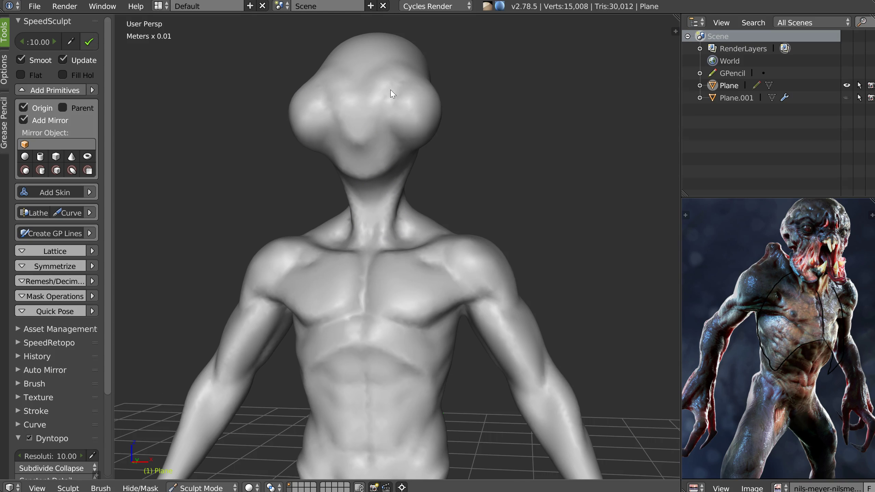
- Display the wireframe on the head, test a stroke on the forehead and set the Dyntopo resolution to 8
scroll(404, 144, up, 5)
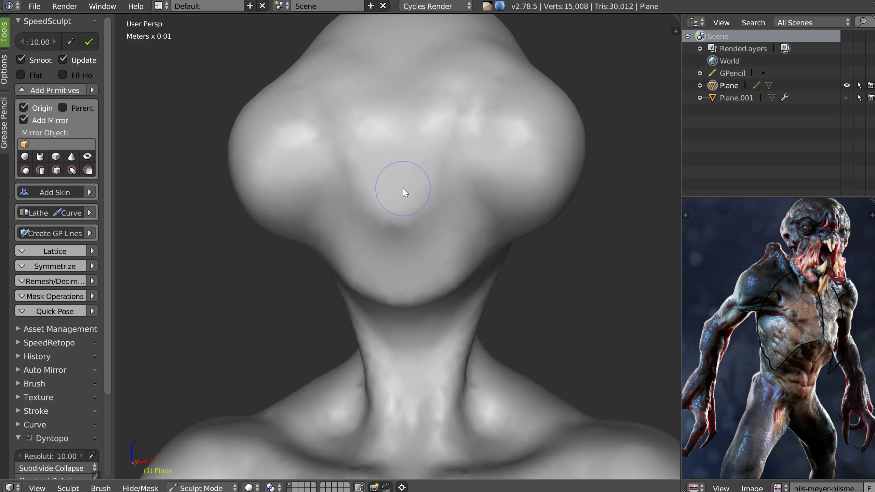
key(z)
click(465, 171)
middle_drag(429, 183, 406, 183)
drag(469, 96, 453, 131)
right_click(460, 175)
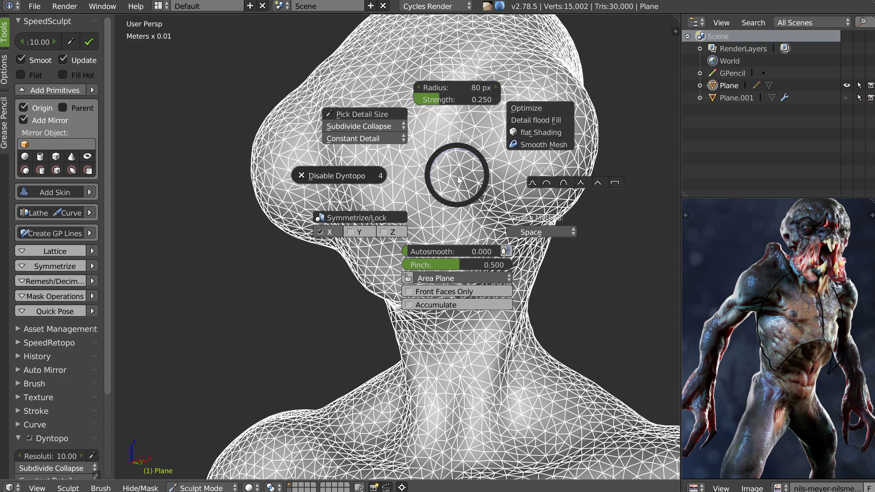
key(Escape)
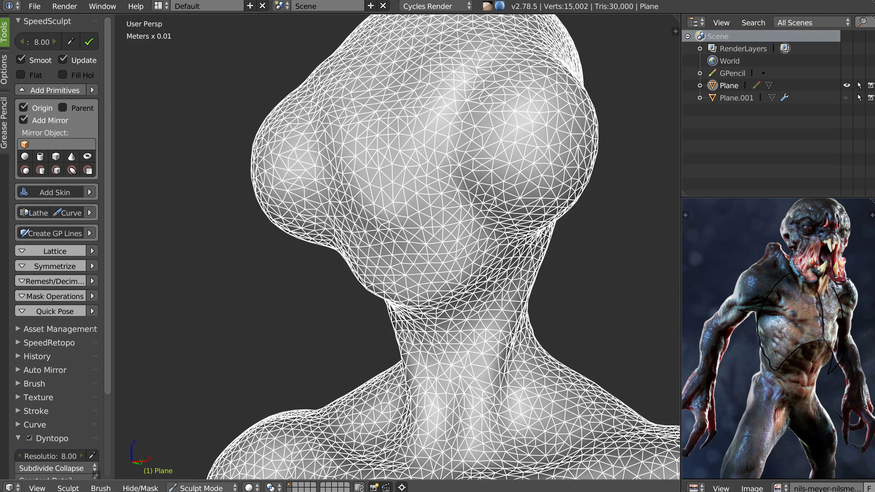
- Test the mesh density with strokes on the forehead and set the Dyntopo resolution to 20
drag(492, 68, 450, 132)
drag(463, 95, 449, 166)
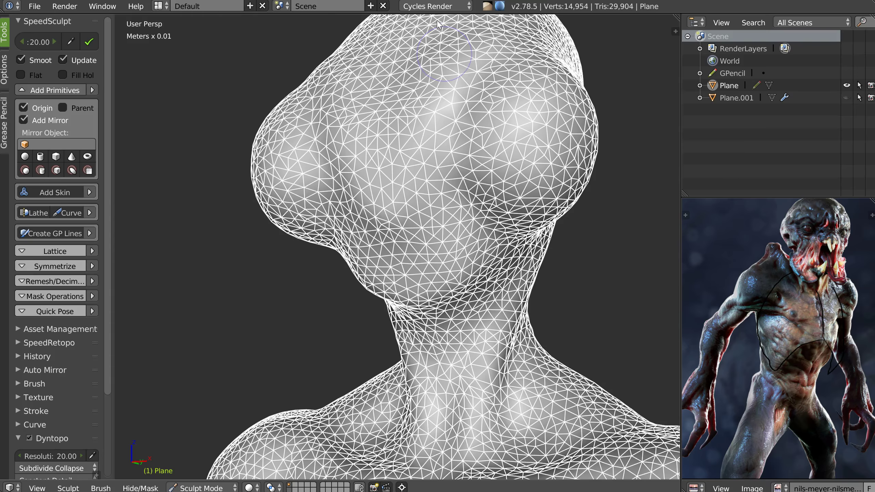
drag(513, 61, 435, 143)
- Hide the wireframe and carve a crease around the bulging eyes, including their lower and rear edges
middle_drag(439, 150, 437, 138)
key(shift+z)
click(529, 165)
drag(458, 120, 448, 160)
middle_drag(448, 165, 465, 176)
drag(465, 187, 500, 214)
middle_drag(500, 215, 540, 216)
mouse_move(541, 217)
mouse_down()
mouse_move(515, 214)
mouse_move(619, 200)
mouse_up()
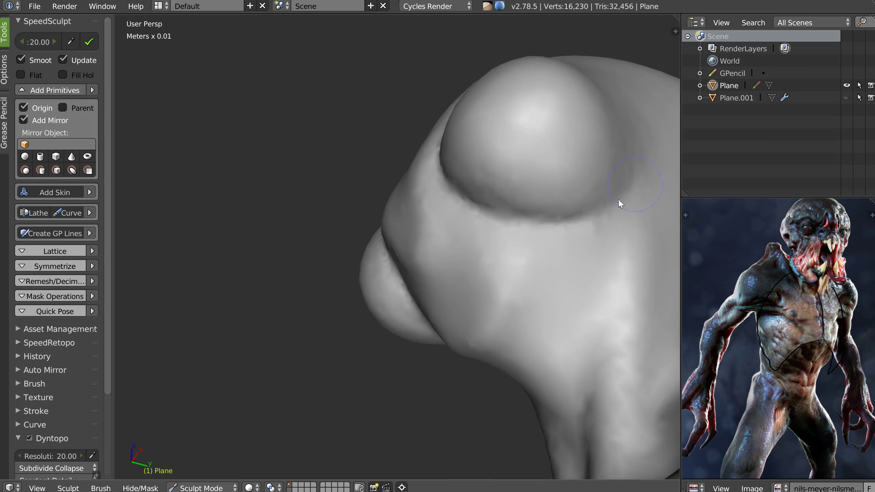
- Carve the hollows beside the nose ridge and beneath its tip
right_click(476, 217)
click(633, 153)
mouse_move(410, 238)
middle_down()
mouse_move(453, 171)
mouse_move(433, 192)
middle_up()
mouse_move(434, 192)
mouse_down()
mouse_move(429, 173)
mouse_move(440, 174)
mouse_move(410, 194)
mouse_move(413, 162)
mouse_move(410, 182)
mouse_up()
mouse_move(416, 198)
middle_down()
mouse_move(444, 215)
mouse_move(425, 219)
mouse_move(421, 181)
middle_up()
scroll(424, 219, down, 3)
scroll(446, 201, up, 4)
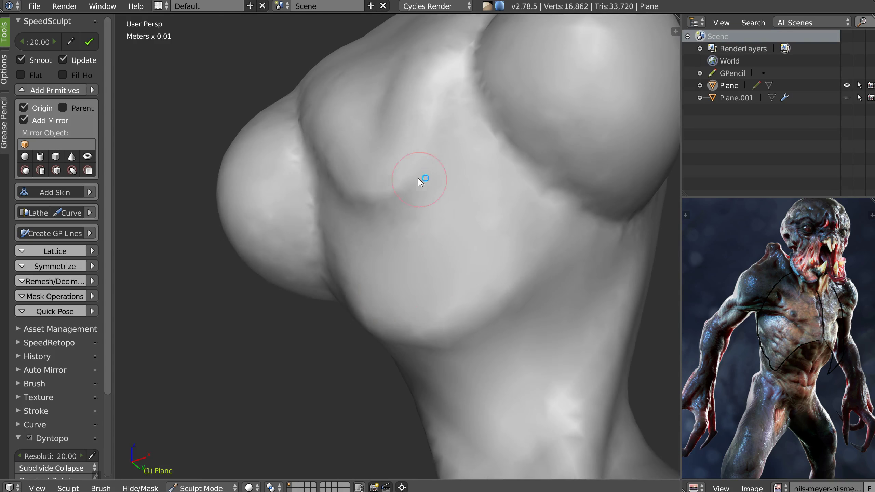
middle_drag(456, 253, 406, 280)
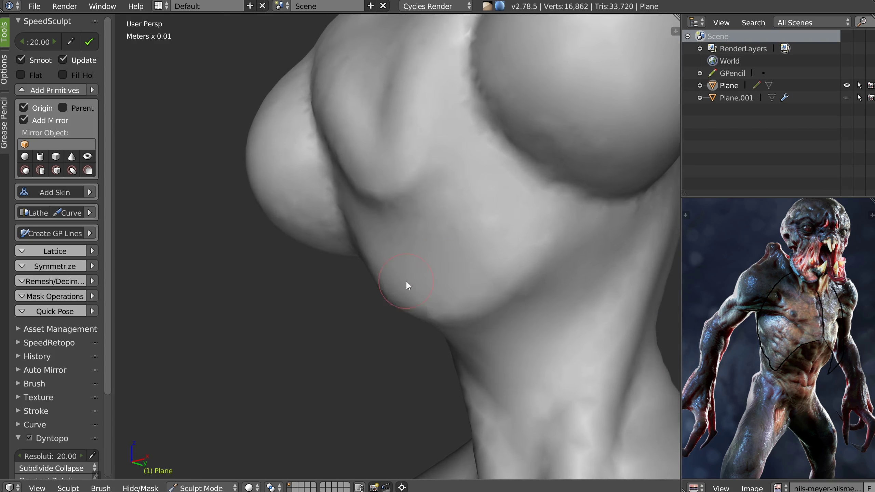
- Switch the brush and start building up the brow above the eyes
scroll(521, 238, down, 4)
mouse_move(520, 221)
middle_down()
mouse_move(536, 236)
mouse_move(464, 195)
middle_up()
scroll(464, 196, up, 4)
scroll(495, 160, up, 1)
key(w)
click(381, 180)
drag(492, 102, 506, 99)
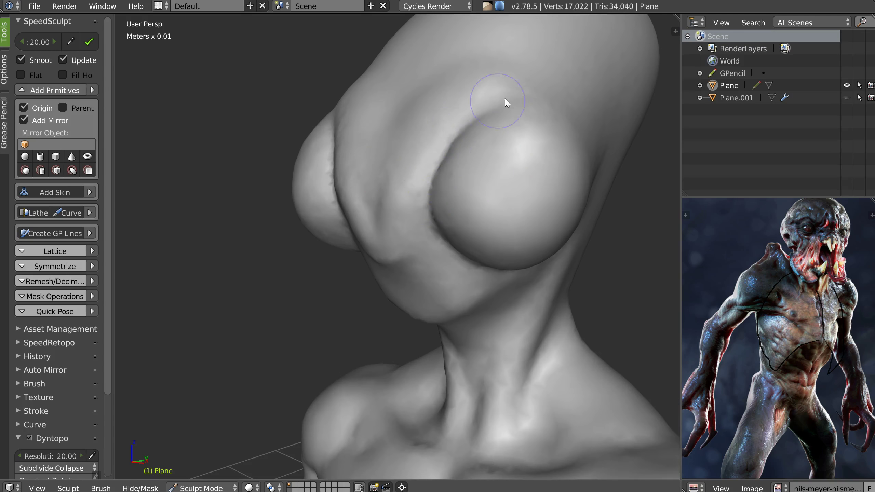
- Raise a distinct ridge along the upper and inner edge of each eye
middle_drag(514, 121, 511, 104)
mouse_move(548, 96)
mouse_down()
mouse_move(617, 56)
mouse_move(541, 96)
mouse_up()
middle_drag(531, 104, 554, 121)
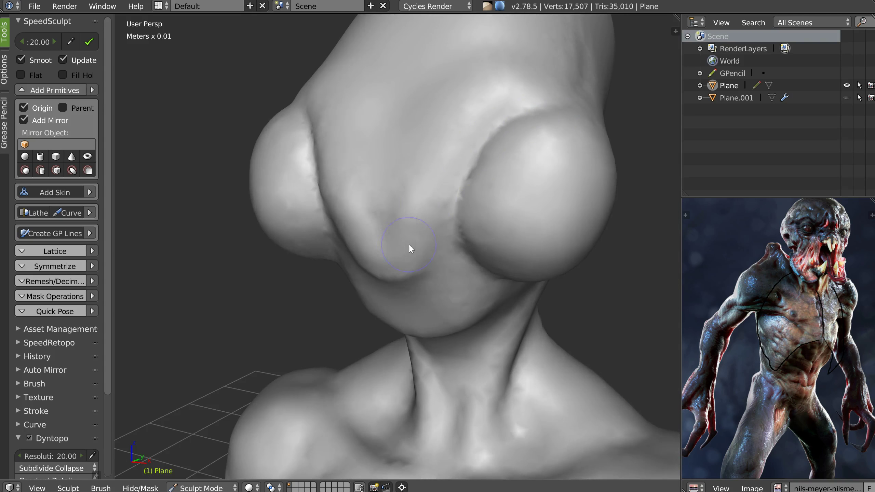
drag(471, 115, 516, 87)
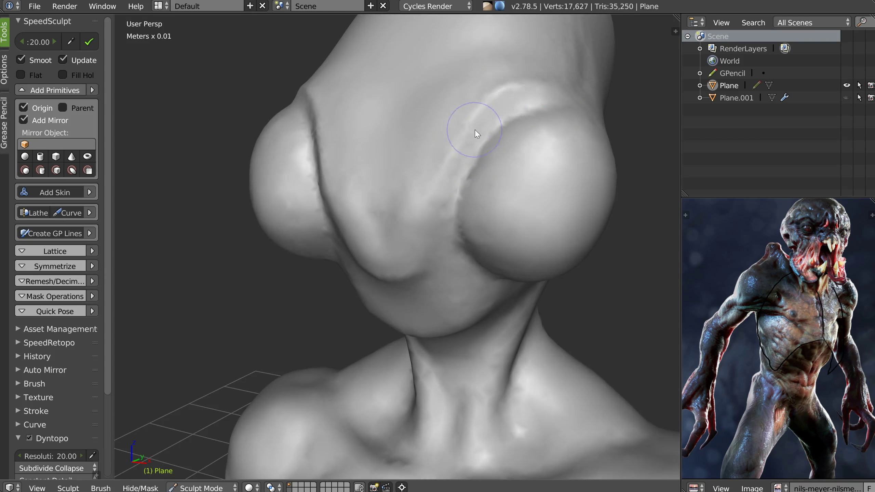
mouse_move(420, 168)
mouse_down()
mouse_move(453, 135)
mouse_move(446, 147)
mouse_up()
- Switch to a larger brush and soften the brow ridges and the planes between the eyes and nose
key(w)
click(456, 163)
middle_drag(447, 152, 441, 156)
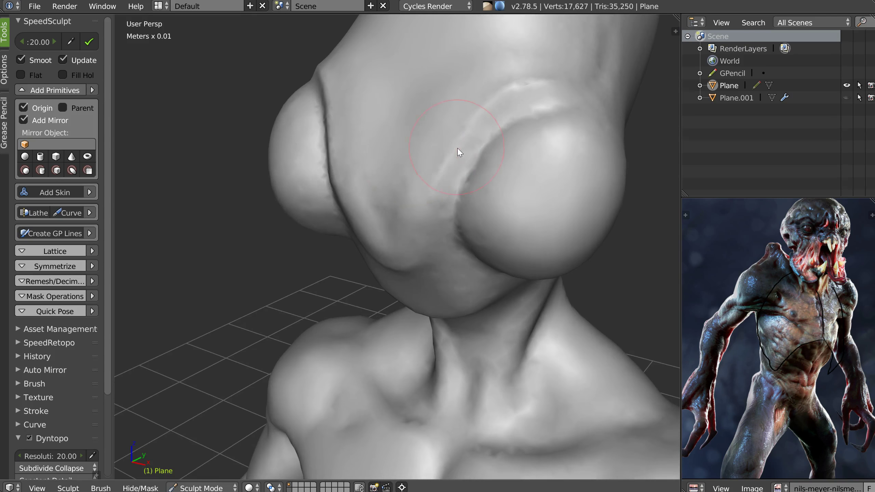
mouse_move(453, 106)
mouse_down()
mouse_move(575, 56)
mouse_move(403, 125)
mouse_move(390, 200)
mouse_move(440, 204)
mouse_move(524, 110)
mouse_up()
mouse_move(524, 111)
middle_down()
mouse_move(522, 132)
mouse_move(478, 189)
middle_up()
drag(478, 189, 473, 248)
mouse_move(473, 247)
middle_down()
mouse_move(434, 227)
mouse_move(405, 234)
middle_up()
- Shape the underside of the nose and its transition into the muzzle and cheeks
key(g)
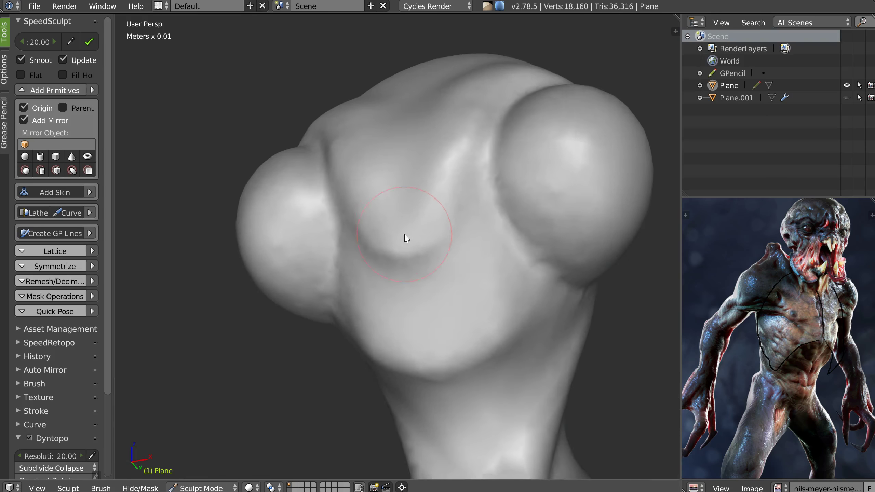
scroll(410, 237, up, 3)
mouse_move(414, 274)
mouse_down()
mouse_move(430, 309)
mouse_move(471, 285)
mouse_up()
middle_drag(471, 285, 471, 248)
mouse_move(481, 294)
mouse_down()
mouse_move(449, 289)
mouse_move(535, 285)
mouse_move(510, 289)
mouse_move(516, 302)
mouse_move(544, 262)
mouse_move(542, 227)
mouse_move(527, 279)
mouse_up()
scroll(517, 282, down, 1)
scroll(501, 290, down, 3)
middle_drag(500, 289, 502, 272)
scroll(482, 270, up, 5)
scroll(457, 269, down, 5)
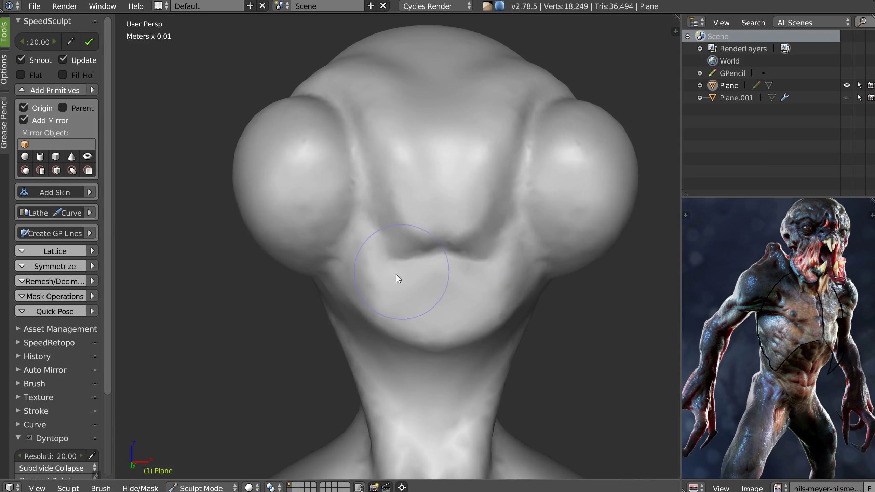
scroll(398, 278, up, 6)
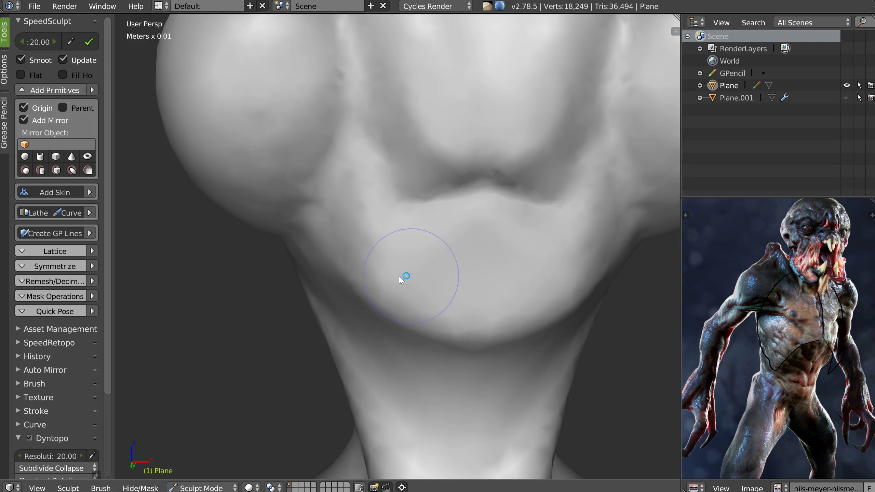
- Build up and even out the rounded muzzle surface between the nose and the chin
mouse_move(399, 276)
mouse_down()
mouse_move(475, 269)
mouse_move(499, 288)
mouse_move(392, 269)
mouse_move(355, 231)
mouse_move(403, 260)
mouse_up()
mouse_move(473, 276)
middle_down()
mouse_move(486, 268)
mouse_move(487, 296)
middle_up()
scroll(487, 268, down, 7)
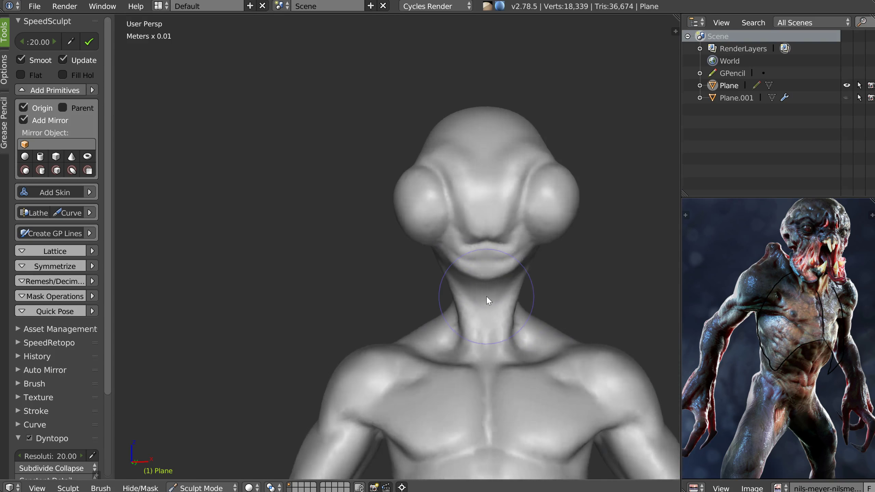
scroll(496, 283, up, 6)
mouse_move(439, 221)
mouse_down()
mouse_move(562, 170)
mouse_move(463, 274)
mouse_move(529, 229)
mouse_move(539, 232)
mouse_move(506, 243)
mouse_up()
scroll(516, 221, down, 4)
scroll(505, 210, up, 4)
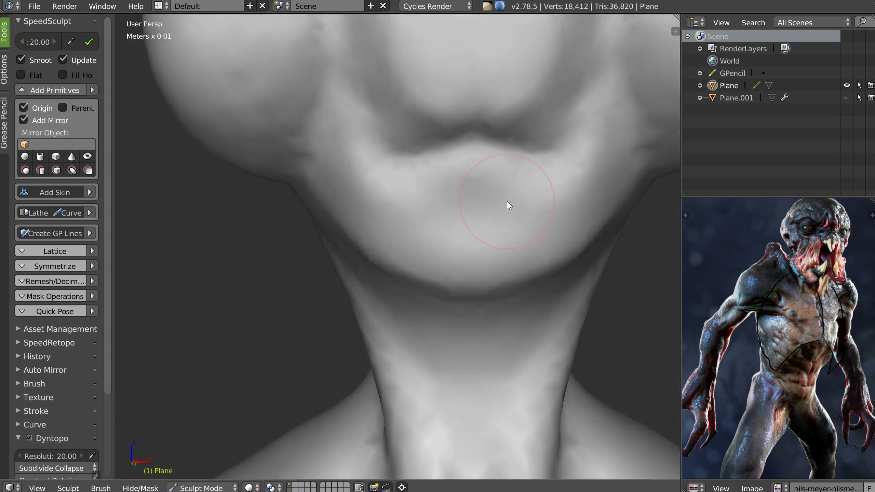
- Reduce the brush size and carve a short mouth crease with a central groove beneath the nose
scroll(505, 202, down, 2)
key(f)
click(460, 210)
drag(432, 216, 510, 223)
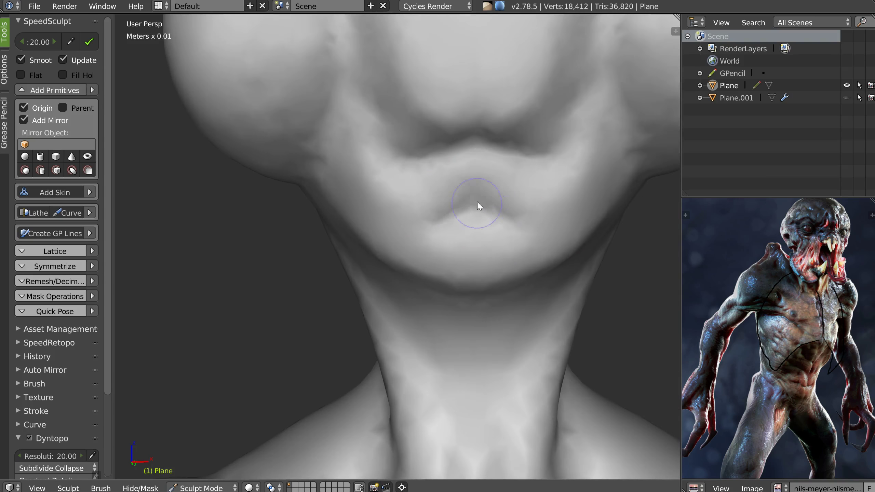
drag(476, 185, 477, 207)
- Switch to a different, larger brush and reshape the lower muzzle into a protruding, pointed chin
mouse_move(470, 217)
middle_down()
mouse_move(494, 207)
mouse_move(489, 164)
mouse_move(490, 206)
mouse_move(548, 206)
middle_up()
key(w)
click(409, 166)
key(f)
click(543, 220)
drag(486, 214, 514, 238)
middle_drag(517, 246, 529, 245)
scroll(529, 245, down, 4)
drag(519, 254, 499, 275)
mouse_move(506, 273)
middle_down()
mouse_move(537, 289)
mouse_move(579, 292)
mouse_move(567, 295)
mouse_move(529, 250)
mouse_move(455, 233)
mouse_move(474, 249)
mouse_move(473, 203)
middle_up()
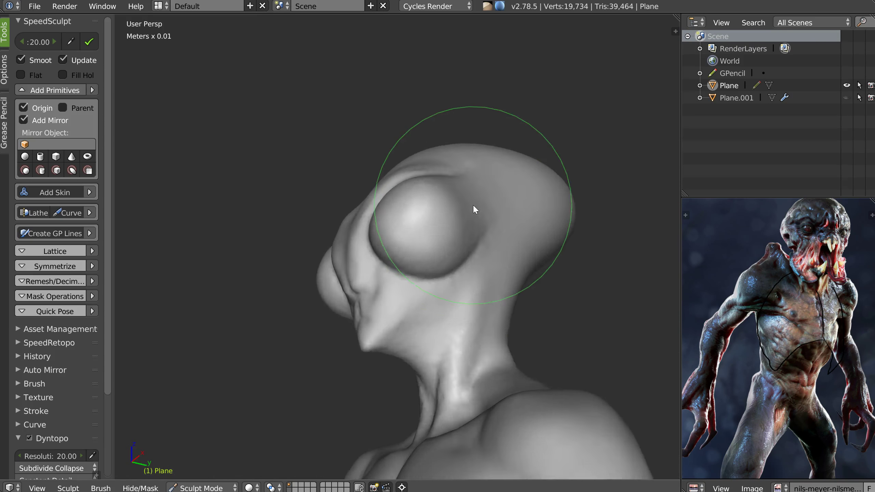
- Change the brush and its size, then refine the jawline and the underside of the chin from the side
scroll(427, 224, up, 5)
middle_drag(426, 224, 470, 222)
key(s)
mouse_move(346, 244)
middle_down()
mouse_move(354, 280)
mouse_move(348, 269)
mouse_move(361, 252)
middle_up()
key(f)
click(335, 253)
drag(335, 253, 367, 357)
middle_drag(368, 358, 401, 340)
mouse_move(401, 341)
mouse_down()
mouse_move(391, 372)
mouse_move(547, 335)
mouse_up()
scroll(487, 270, down, 6)
middle_drag(476, 287, 493, 314)
scroll(493, 317, up, 4)
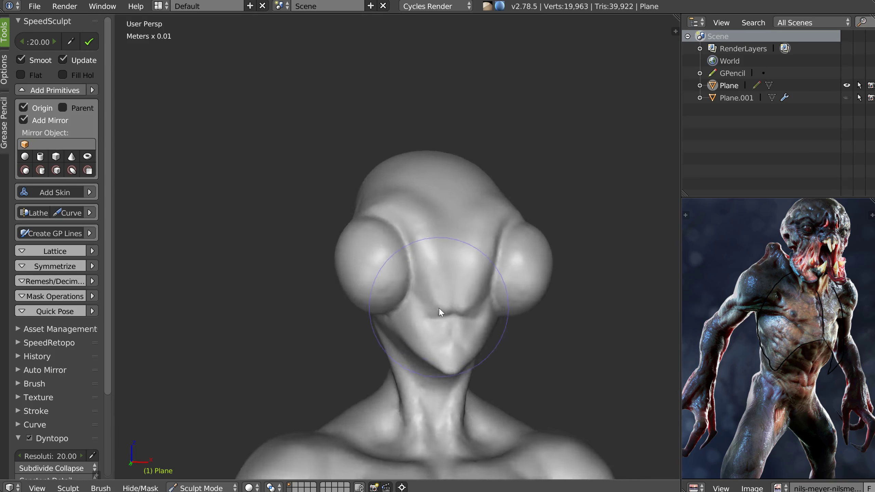
- Set the dyntopo detail resolution to 25 and carve the mouth crease and upper-lip groove with a smaller brush
scroll(501, 220, down, 2)
shift+middle_drag(547, 230, 432, 271)
scroll(432, 271, down, 1)
shift+middle_drag(386, 324, 422, 262)
scroll(430, 243, up, 5)
scroll(438, 237, down, 1)
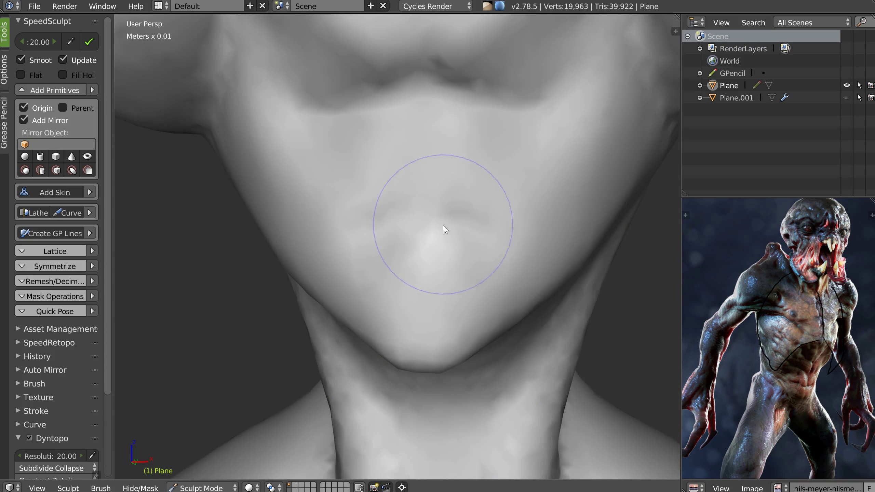
scroll(482, 186, down, 3)
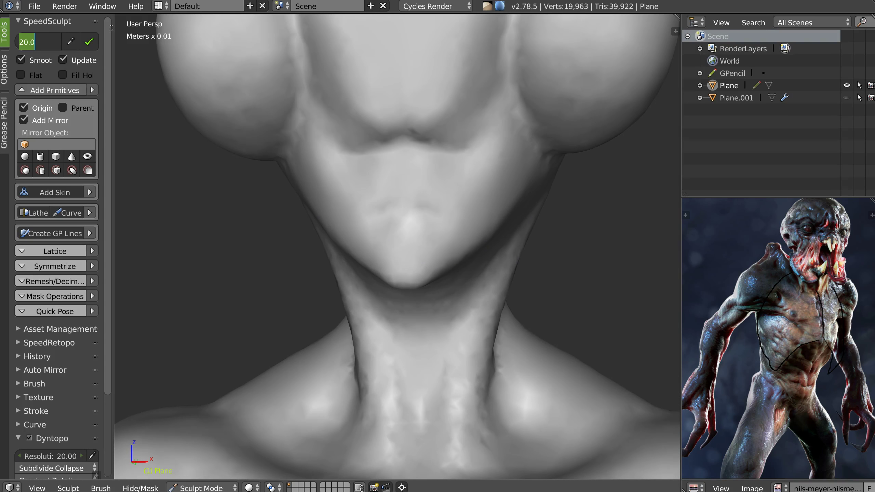
key(Return)
scroll(406, 202, up, 1)
key(f)
click(389, 214)
mouse_move(402, 175)
mouse_down()
mouse_move(403, 204)
mouse_move(469, 216)
mouse_up()
middle_drag(468, 217, 424, 228)
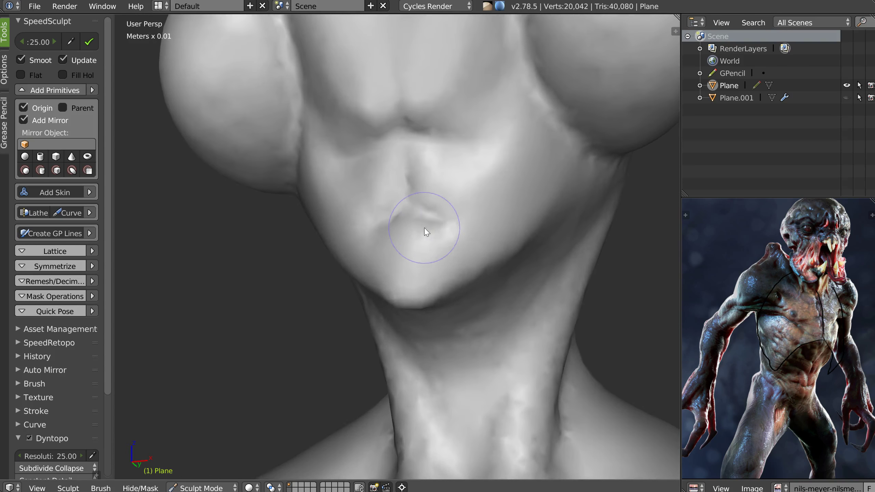
- Display the mesh as wireframe and sample the dyntopo detail size from the muzzle surface
key(z)
drag(397, 185, 403, 206)
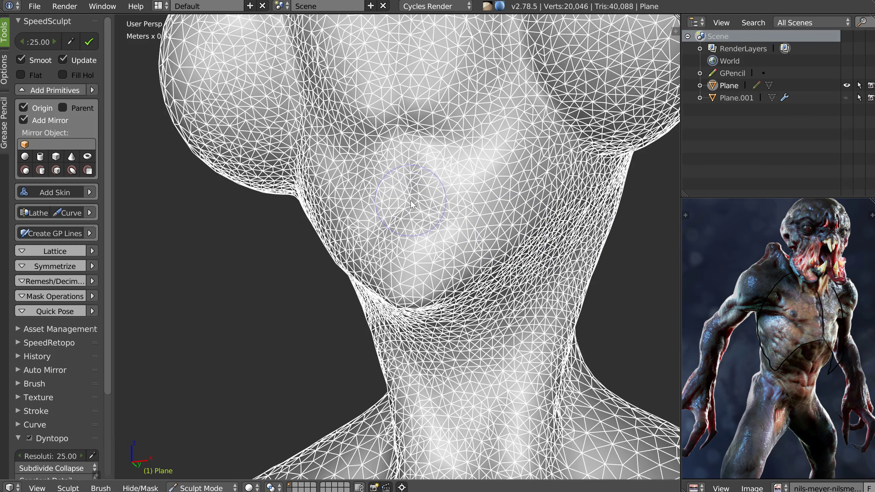
shift+middle_drag(447, 211, 432, 226)
right_click(433, 226)
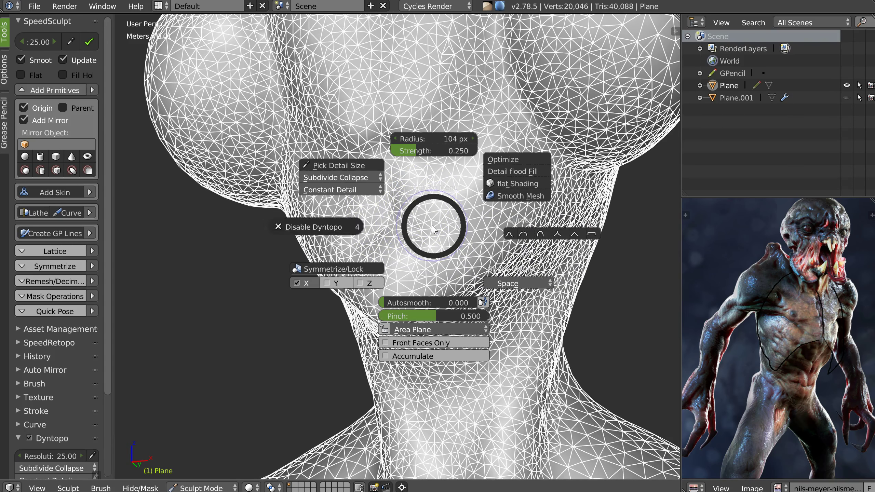
right_click(363, 231)
right_click(420, 240)
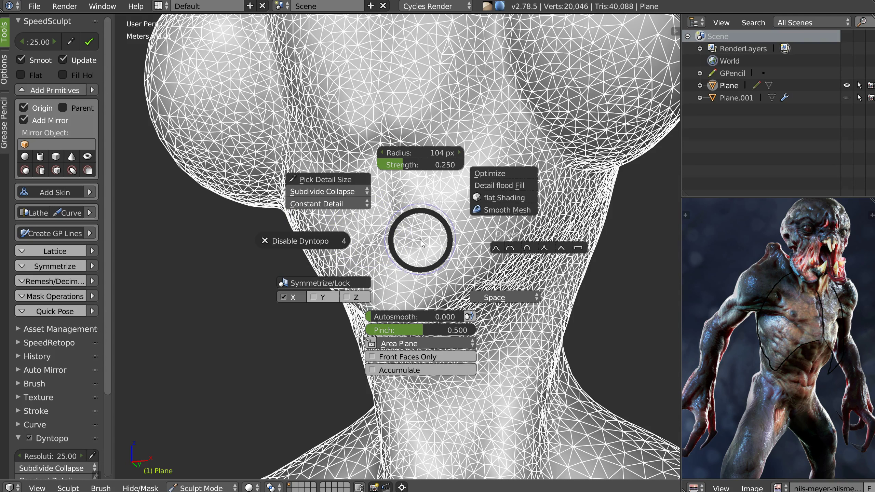
click(323, 181)
click(412, 219)
- Adjust the dyntopo detail setting and sculpt across the upper-lip area to refine its mesh density
key(w)
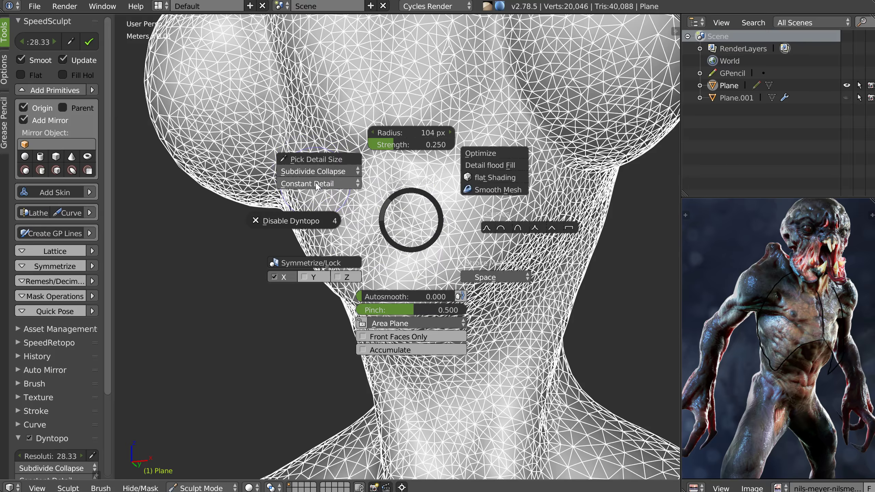
click(318, 149)
middle_drag(367, 190, 361, 167)
mouse_move(376, 157)
mouse_down()
mouse_move(395, 149)
mouse_move(344, 178)
mouse_up()
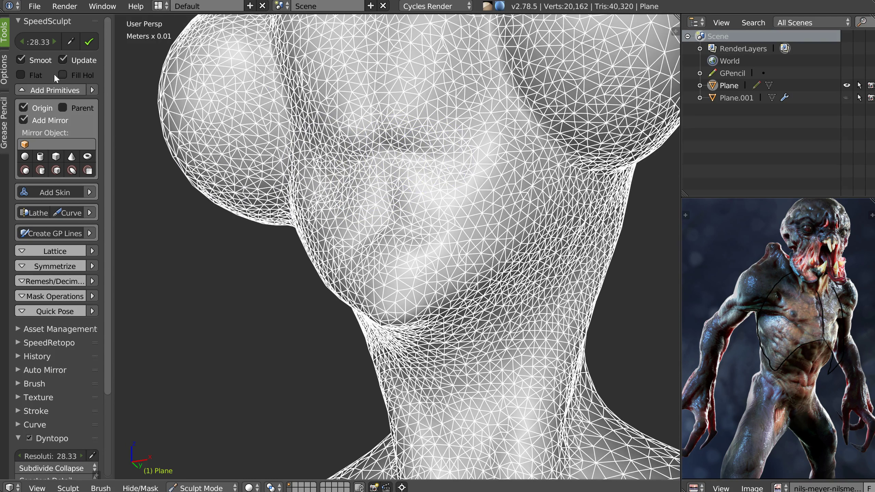
click(38, 42)
key(Return)
middle_drag(379, 251, 401, 242)
key(Tab)
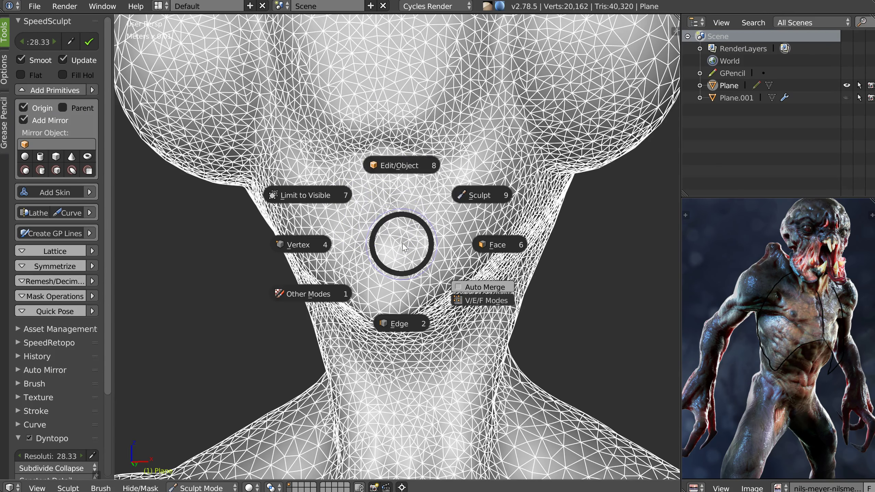
click(400, 169)
right_click(399, 190)
click(305, 244)
key(Tab)
click(441, 213)
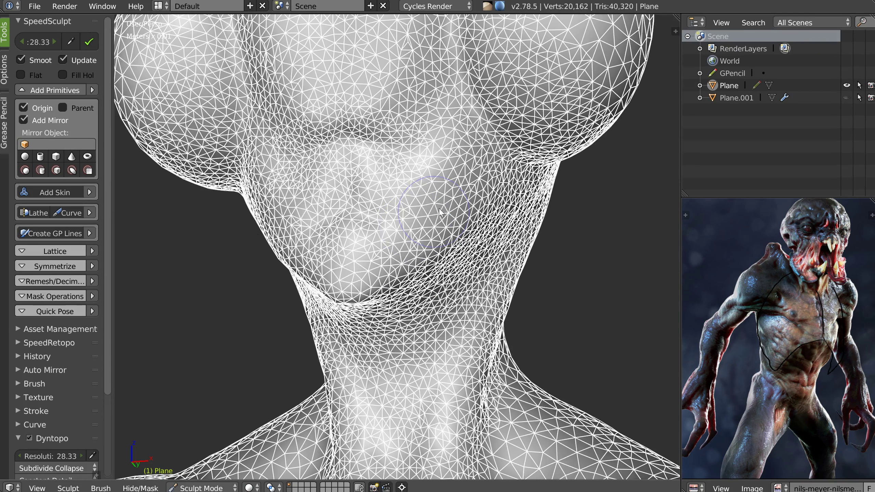
right_click(417, 227)
key(Escape)
- Shrink the brush, set the dyntopo detail resolution to 50, and sharpen the mouth crease
key(f)
click(346, 214)
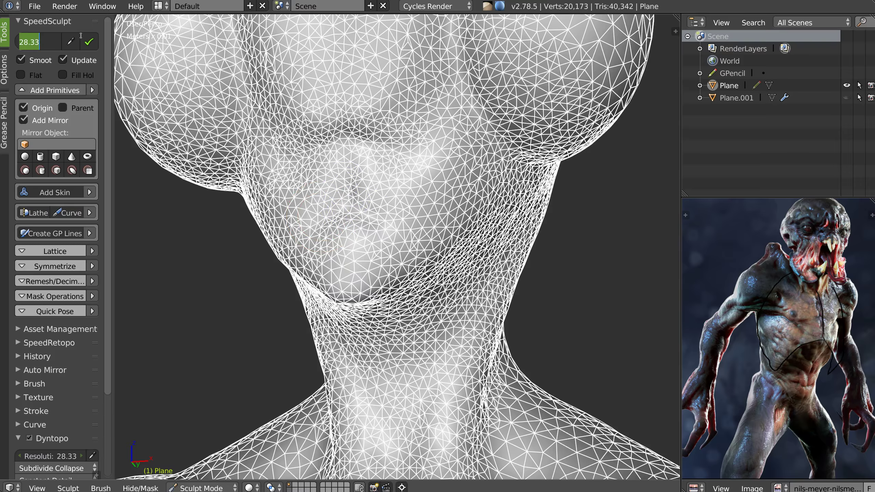
text(50)
key(Return)
mouse_move(338, 203)
mouse_down()
mouse_move(357, 201)
mouse_move(353, 221)
mouse_move(403, 203)
mouse_up()
mouse_move(403, 204)
middle_down()
mouse_move(346, 198)
mouse_move(361, 141)
middle_up()
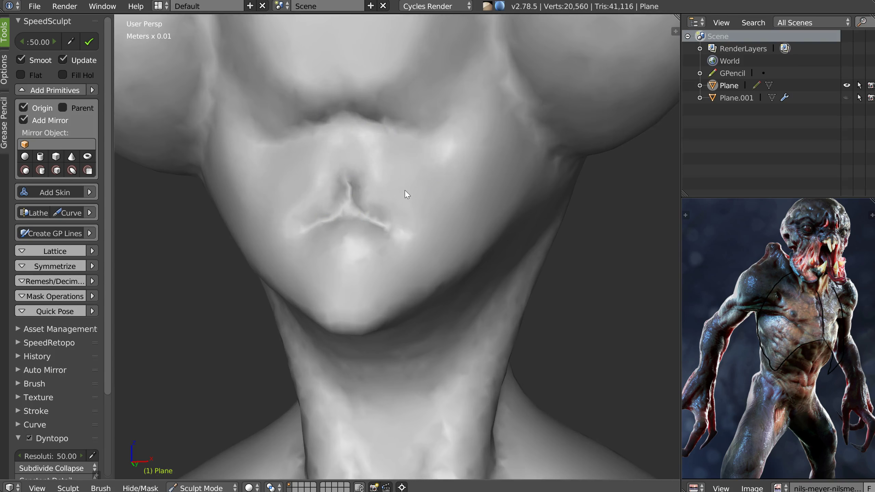
- Sculpt the lower edge of the nose and carve the creases between the nose ridge and the eyes
drag(341, 115, 369, 122)
mouse_move(435, 118)
mouse_down()
mouse_move(457, 99)
mouse_move(433, 93)
mouse_up()
mouse_move(377, 42)
shift+middle_down()
mouse_move(406, 106)
mouse_move(373, 111)
shift+middle_up()
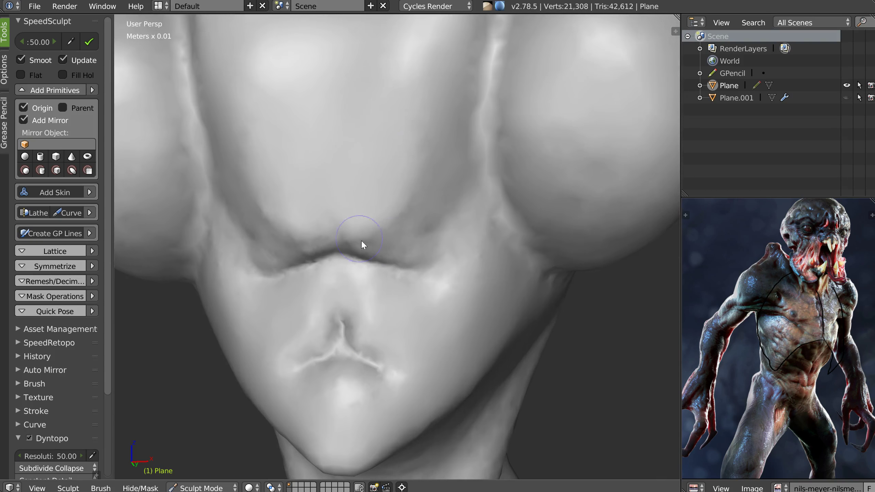
mouse_move(401, 201)
mouse_down()
mouse_move(403, 182)
mouse_move(406, 237)
mouse_up()
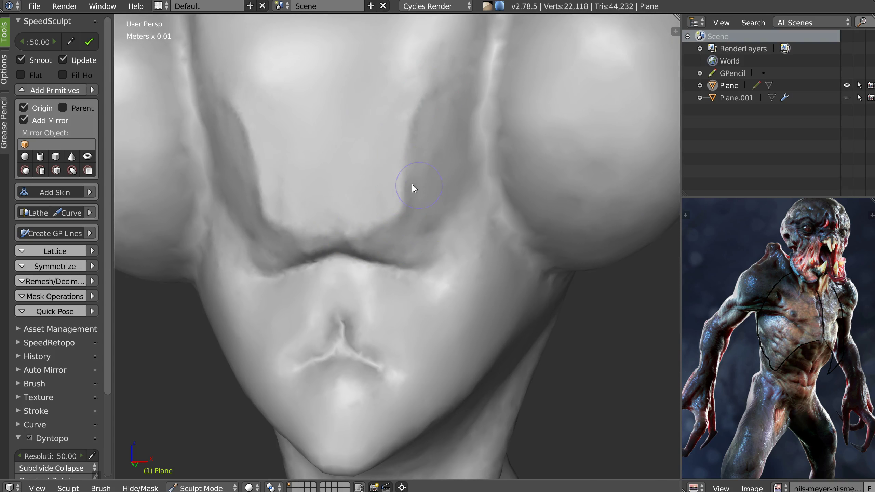
mouse_move(437, 151)
mouse_down()
mouse_move(458, 136)
mouse_move(465, 153)
mouse_up()
- Carve a central groove down the nose ridge and build up the forms on either side toward the forehead
scroll(465, 154, down, 5)
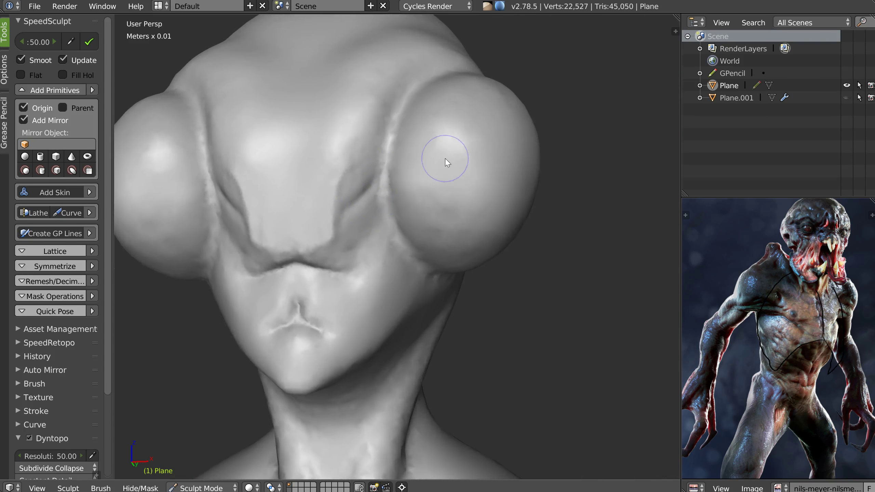
middle_drag(445, 159, 378, 166)
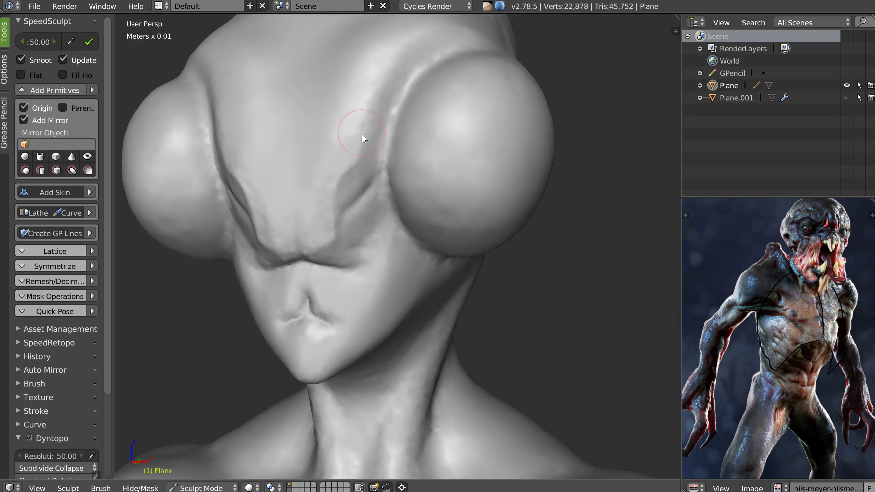
mouse_move(297, 220)
mouse_down()
mouse_move(297, 241)
mouse_move(297, 196)
mouse_move(289, 217)
mouse_up()
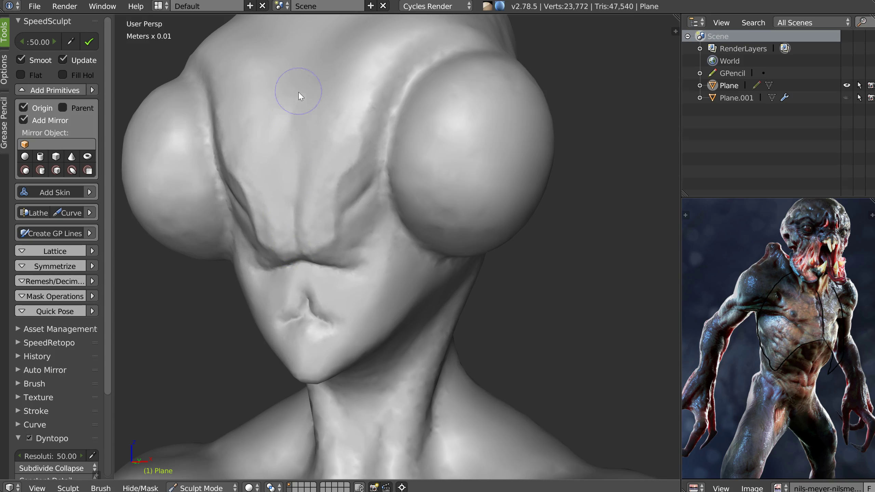
middle_drag(296, 206, 294, 204)
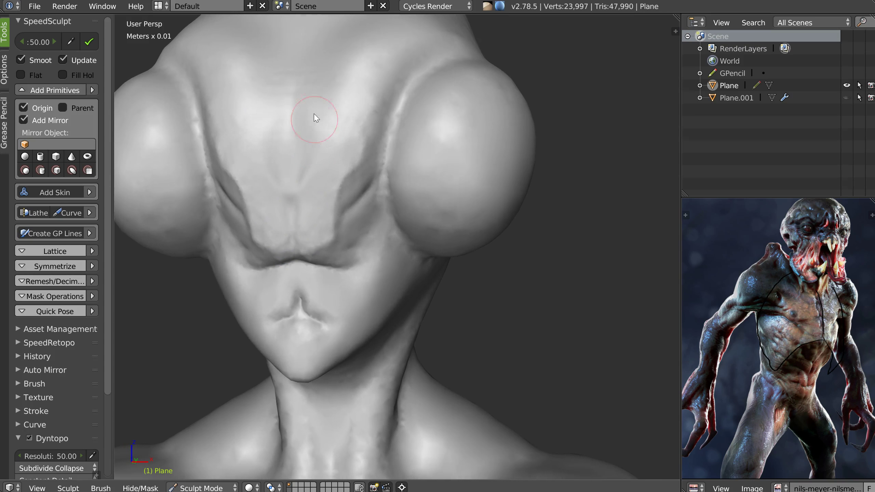
drag(314, 114, 327, 83)
mouse_move(294, 186)
middle_down()
mouse_move(317, 201)
mouse_move(285, 192)
middle_up()
mouse_move(317, 226)
middle_down()
mouse_move(355, 228)
mouse_move(304, 232)
middle_up()
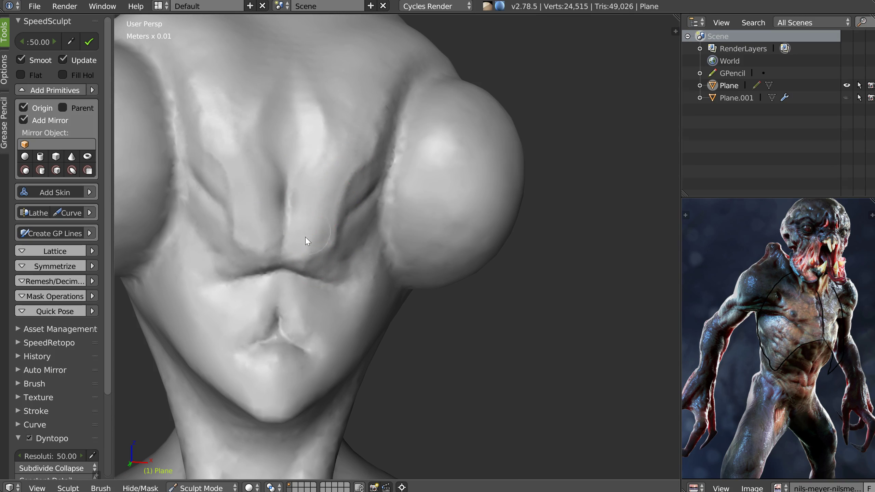
- Sculpt the folds running from beneath the nose along both sides of the upper lip to the mouth corners
middle_drag(333, 185, 351, 279)
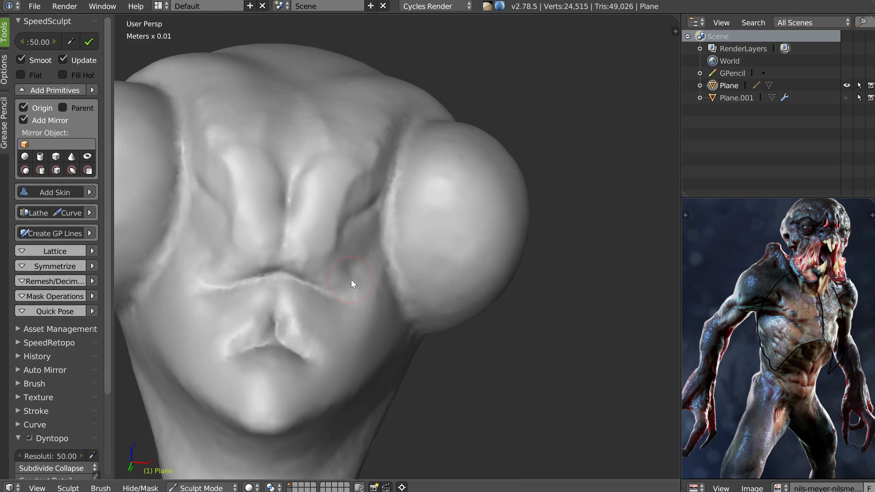
scroll(352, 280, up, 6)
scroll(325, 274, down, 3)
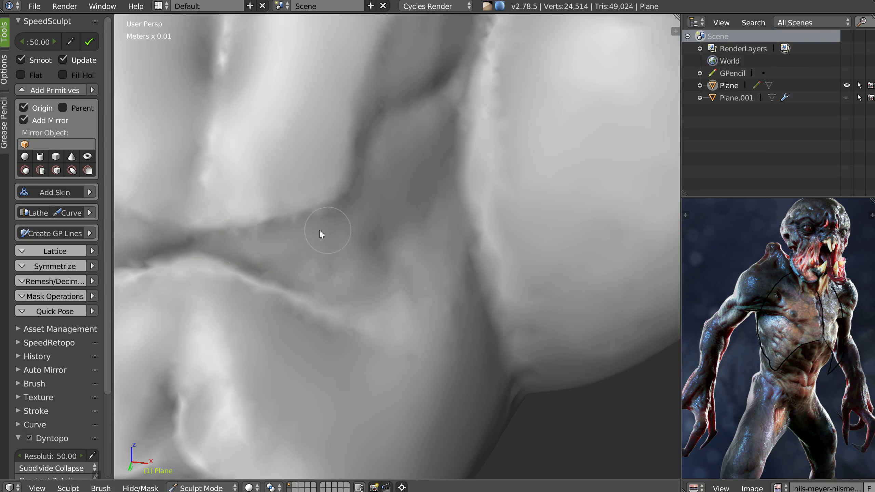
scroll(429, 220, down, 8)
middle_drag(381, 239, 407, 208)
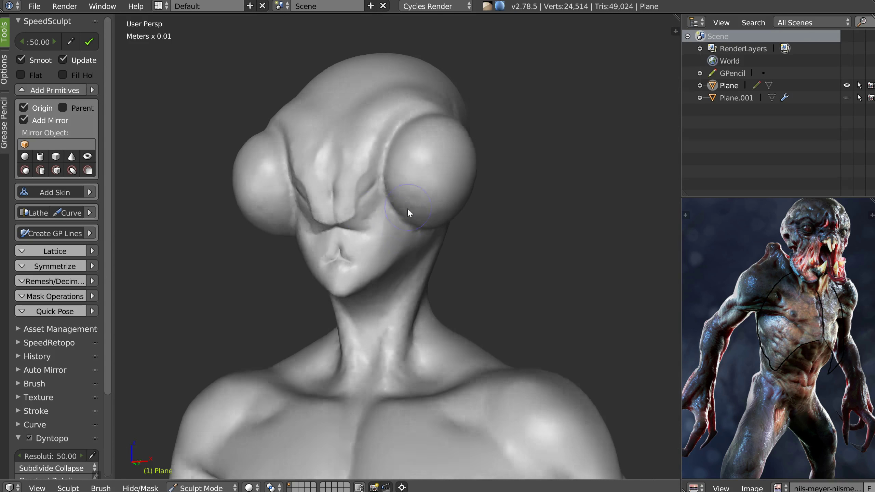
scroll(369, 235, up, 5)
scroll(368, 195, up, 2)
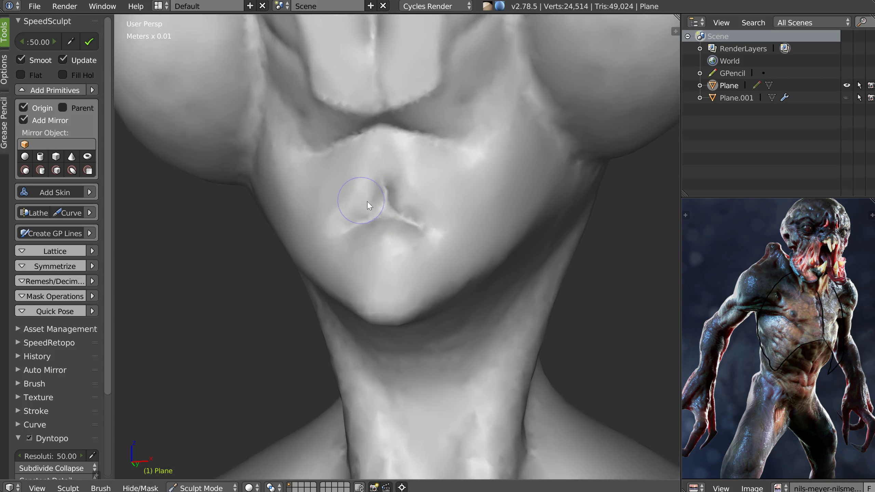
scroll(366, 198, up, 3)
mouse_move(383, 158)
ctrl+mouse_down()
mouse_move(388, 197)
mouse_move(299, 258)
ctrl+mouse_up()
drag(354, 160, 384, 96)
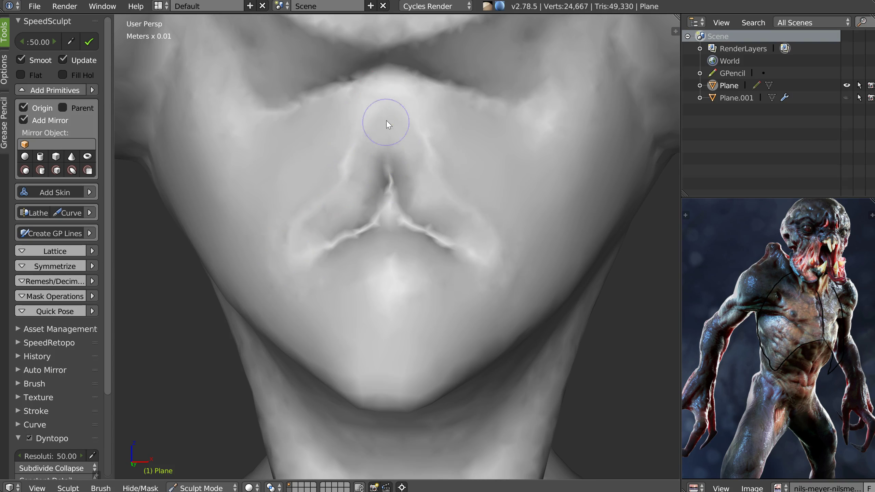
- Sculpt the cheek form beside the mouth, enlarge the brush, and smooth the cheek toward the eye
scroll(411, 204, down, 6)
middle_drag(425, 188, 453, 184)
scroll(413, 176, up, 4)
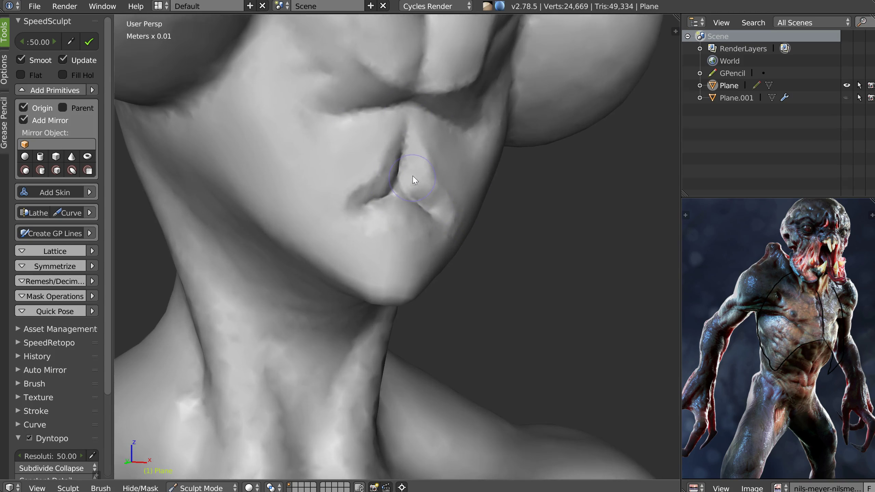
drag(318, 154, 323, 148)
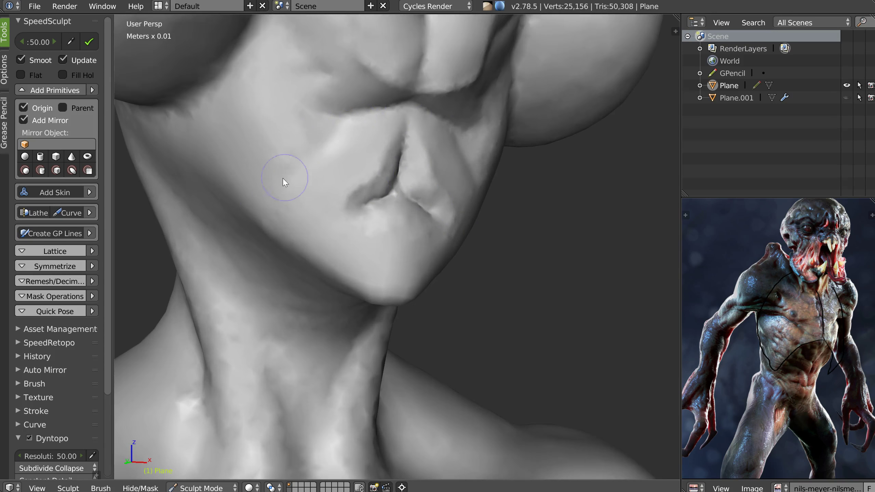
key(f)
click(303, 133)
shift+drag(286, 106, 284, 138)
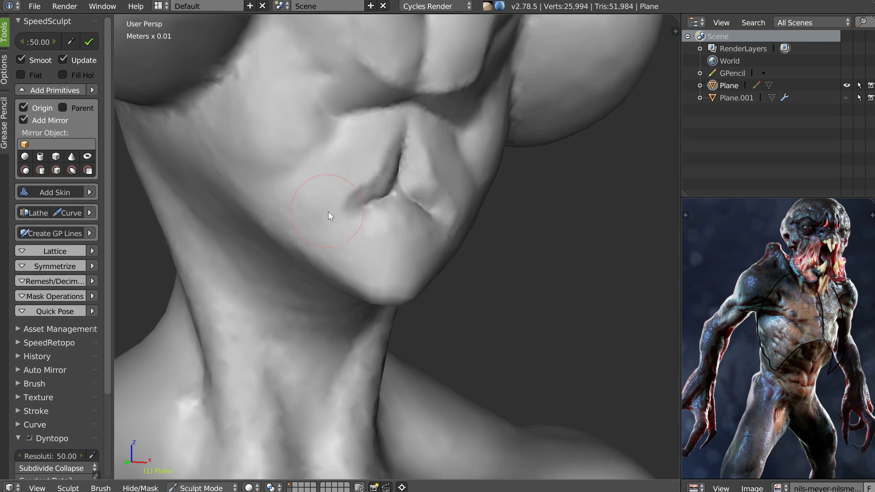
- Shape the lower lip and the crease beneath it with a smaller brush, and carve a fold along the jaw
mouse_move(376, 230)
middle_down()
mouse_move(401, 245)
mouse_move(403, 226)
mouse_move(382, 204)
middle_up()
key(f)
click(387, 215)
drag(367, 210, 426, 201)
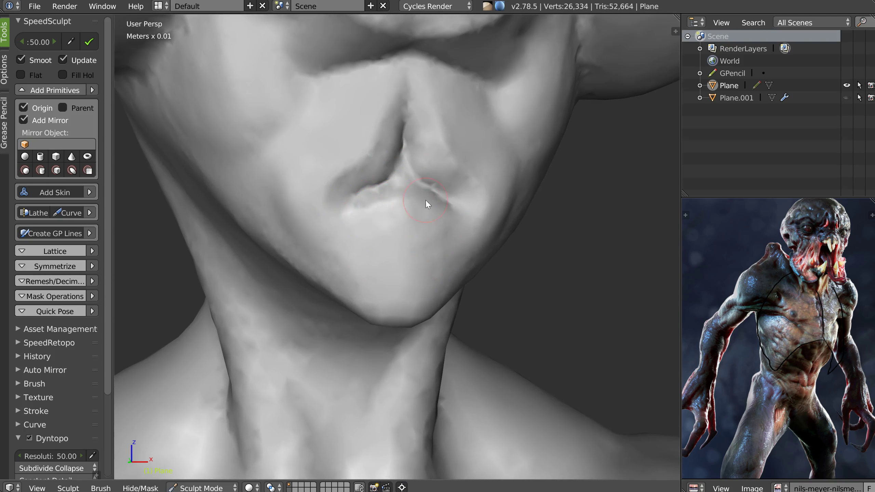
middle_drag(443, 214, 413, 229)
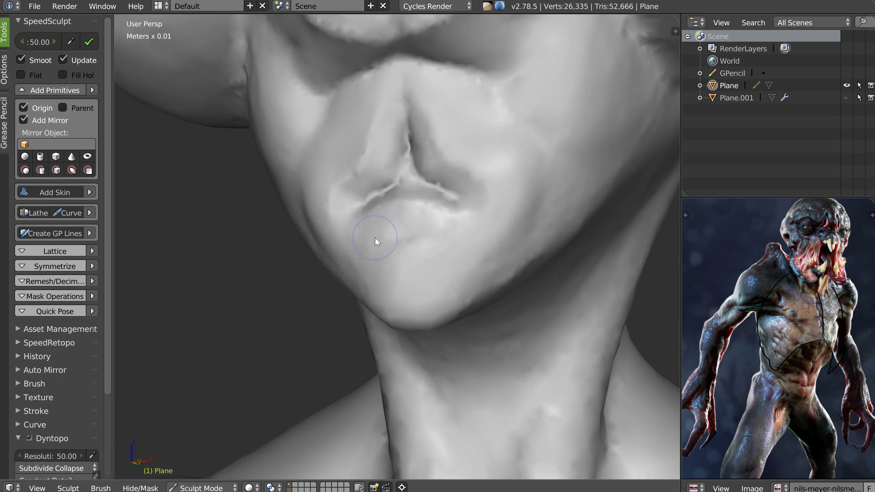
middle_drag(438, 250, 554, 210)
drag(544, 238, 517, 261)
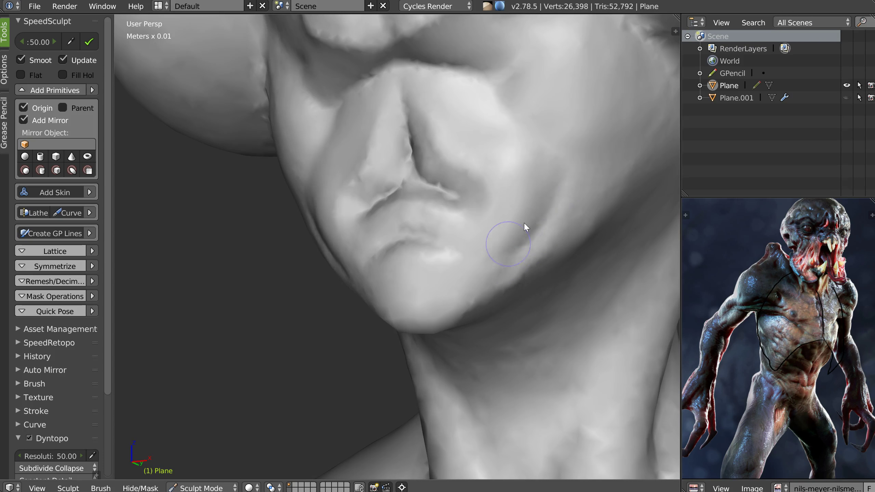
- Sculpt the collarbones and the hollow at the base of the neck
scroll(523, 222, down, 8)
middle_drag(512, 214, 421, 236)
shift+middle_drag(419, 335, 375, 261)
scroll(358, 268, up, 4)
mouse_move(344, 271)
mouse_down()
mouse_move(289, 361)
mouse_move(292, 329)
mouse_move(336, 269)
mouse_move(443, 252)
mouse_up()
middle_drag(383, 252, 366, 239)
- Adjust the brush's autosmooth, then sculpt the midline from chest to throat and the sides of the neck
right_click(325, 264)
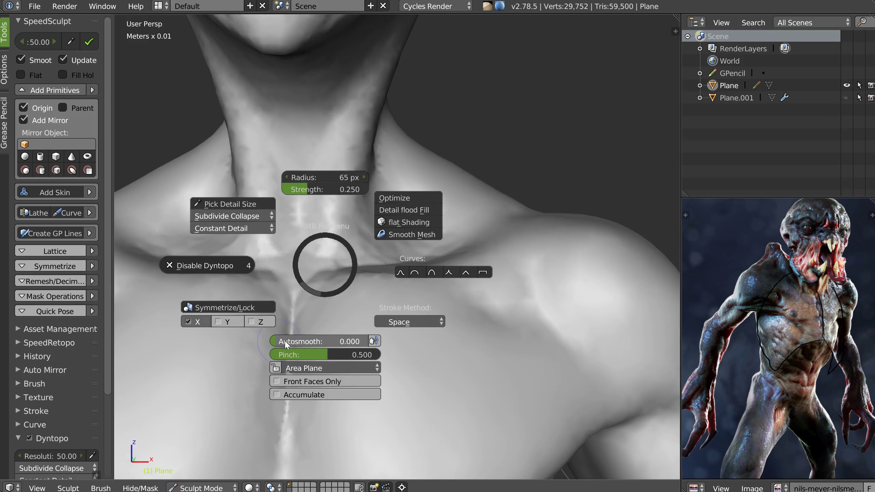
click(296, 341)
middle_drag(301, 259, 297, 271)
drag(296, 291, 297, 227)
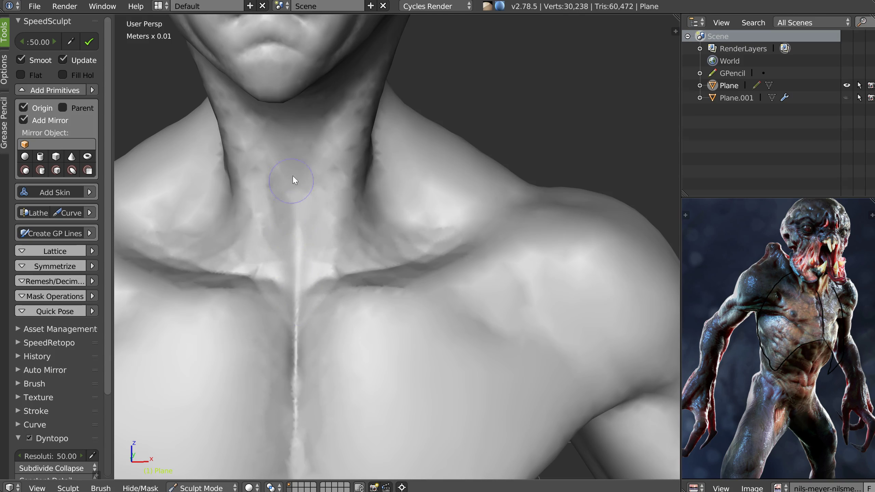
middle_drag(345, 258, 338, 270)
drag(375, 138, 386, 228)
drag(381, 145, 389, 249)
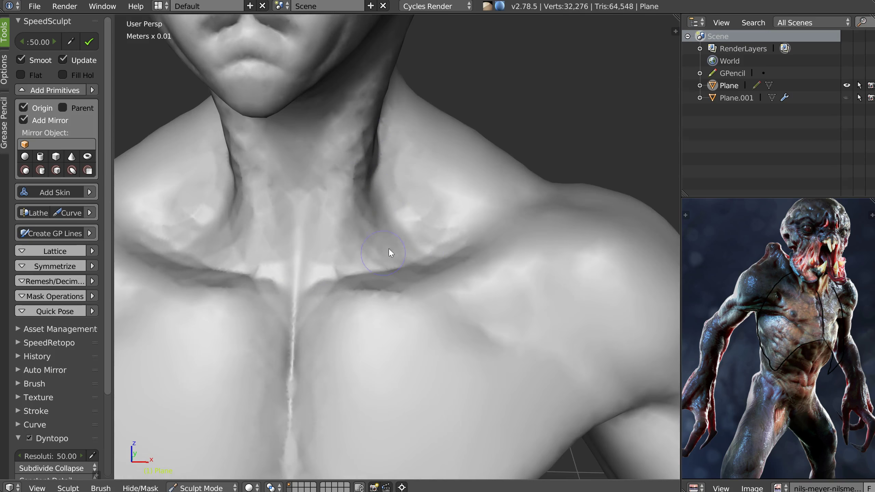
- Build up the long neck muscle from behind the jaw down toward the collarbone with a larger brush
middle_drag(338, 202, 355, 177)
shift+middle_drag(327, 90, 363, 184)
key(f)
click(370, 215)
drag(442, 89, 395, 210)
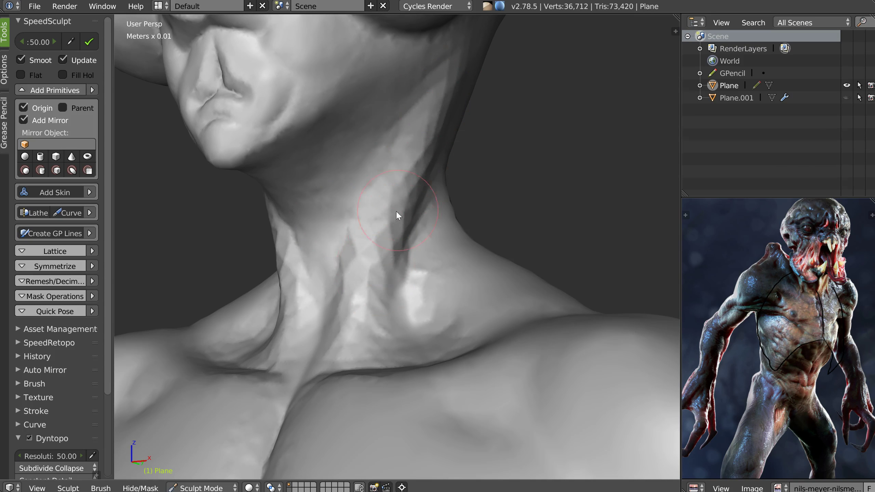
- Raise the brush's autosmooth and rework the side neck muscle and the area under the jaw
right_click(376, 253)
drag(330, 328, 350, 328)
mouse_move(436, 80)
mouse_down()
mouse_move(433, 120)
mouse_move(397, 166)
mouse_move(392, 213)
mouse_up()
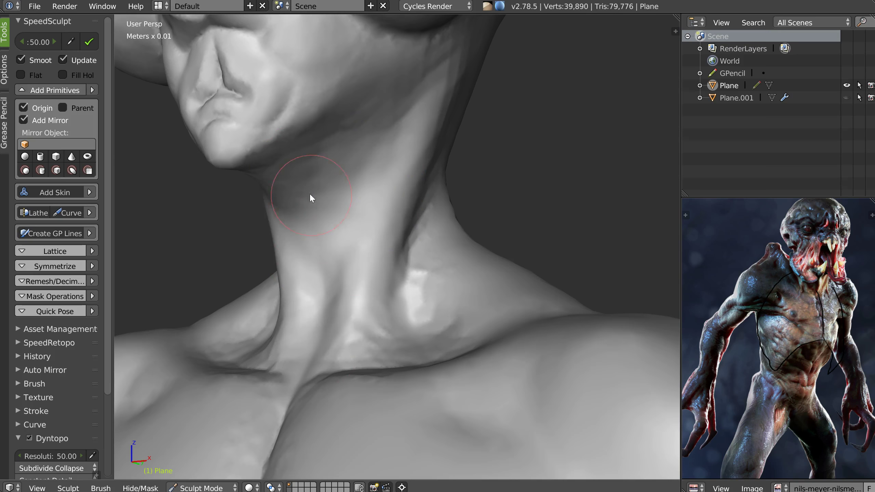
middle_drag(327, 253, 361, 205)
drag(304, 166, 363, 185)
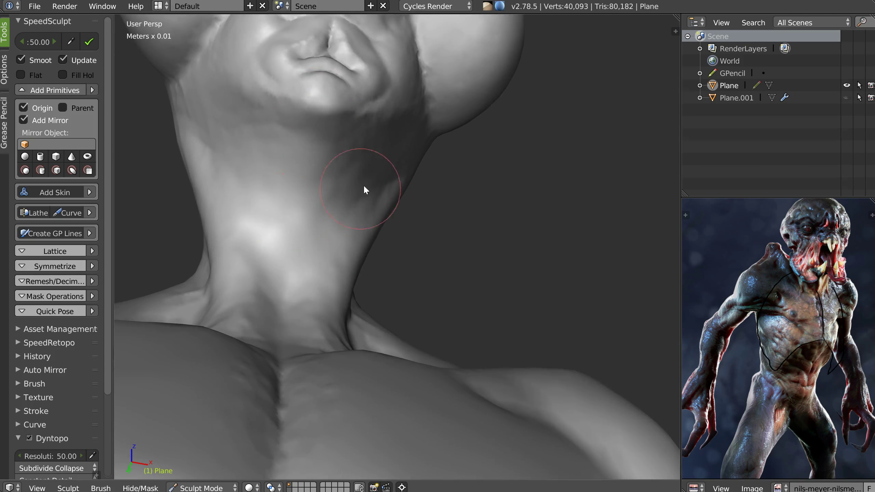
- Switch to a pulling brush with lower autosmooth and a much larger radius, and pull the nose tip forward in profile
middle_drag(424, 109, 391, 112)
middle_drag(330, 232, 436, 177)
key(w)
click(338, 131)
right_click(348, 192)
mouse_move(335, 269)
mouse_down()
mouse_move(355, 271)
mouse_move(286, 271)
mouse_up()
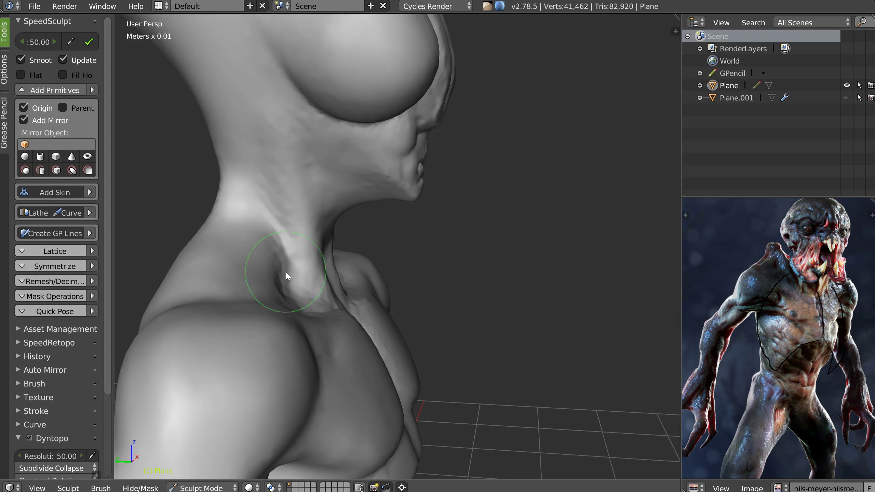
key(f)
click(456, 149)
mouse_move(436, 115)
mouse_down()
mouse_move(472, 129)
mouse_move(469, 82)
mouse_move(449, 109)
mouse_move(460, 137)
mouse_up()
scroll(443, 119, up, 5)
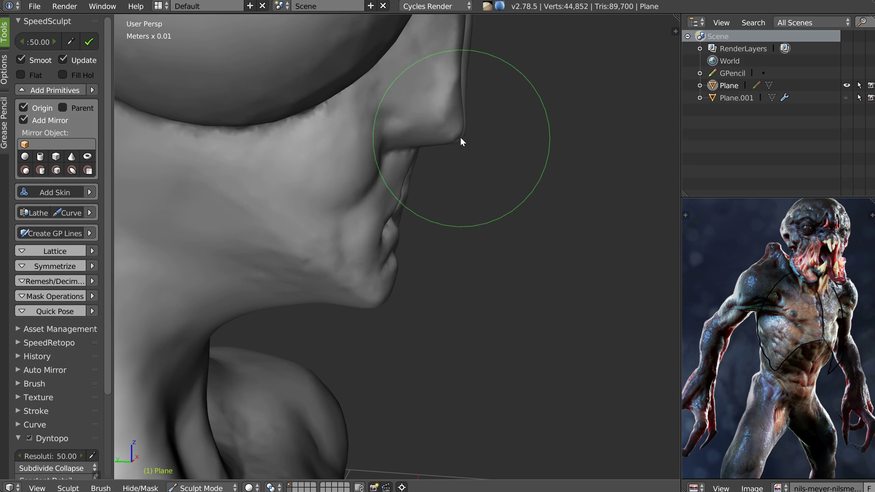
- Switch to a smaller sculpting brush and stroke along the inner rim of the eye toward the brow
scroll(475, 142, down, 4)
middle_drag(500, 117, 457, 140)
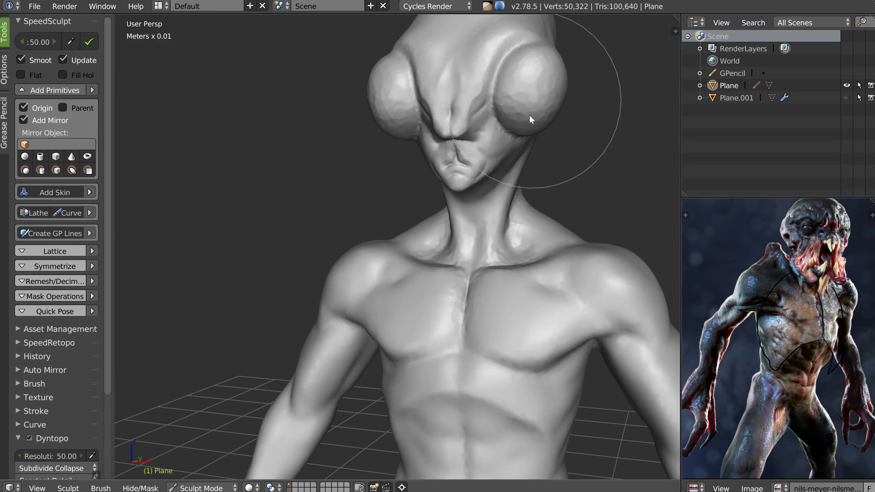
mouse_move(447, 173)
middle_down()
mouse_move(473, 148)
mouse_move(444, 149)
middle_up()
scroll(481, 251, up, 2)
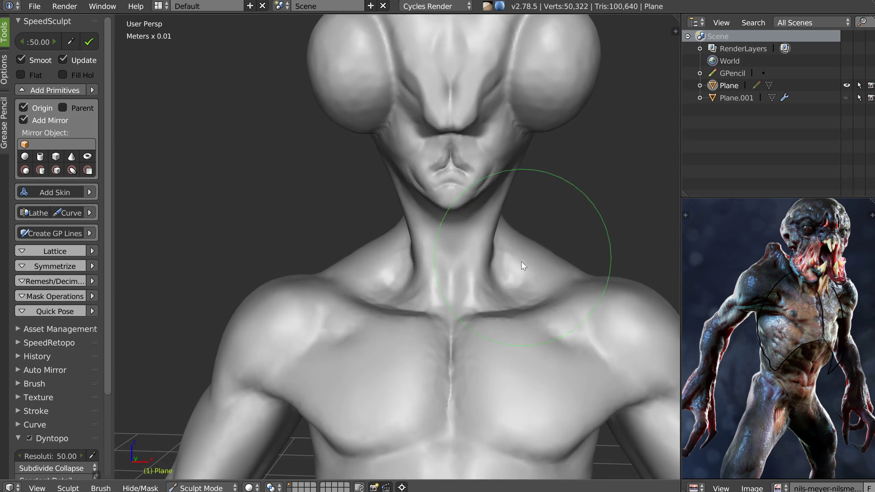
mouse_move(527, 211)
middle_down()
mouse_move(495, 190)
mouse_move(440, 109)
mouse_move(421, 132)
mouse_move(423, 115)
mouse_move(423, 139)
middle_up()
key(w)
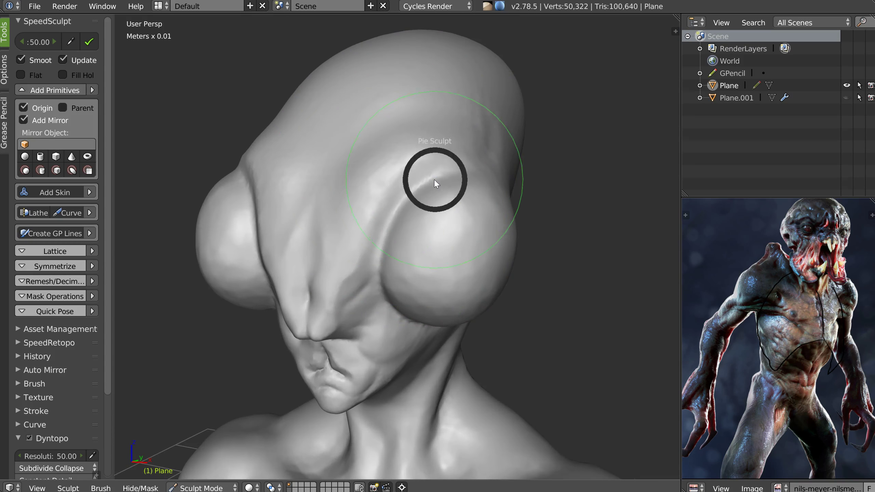
click(350, 179)
key(f)
click(366, 186)
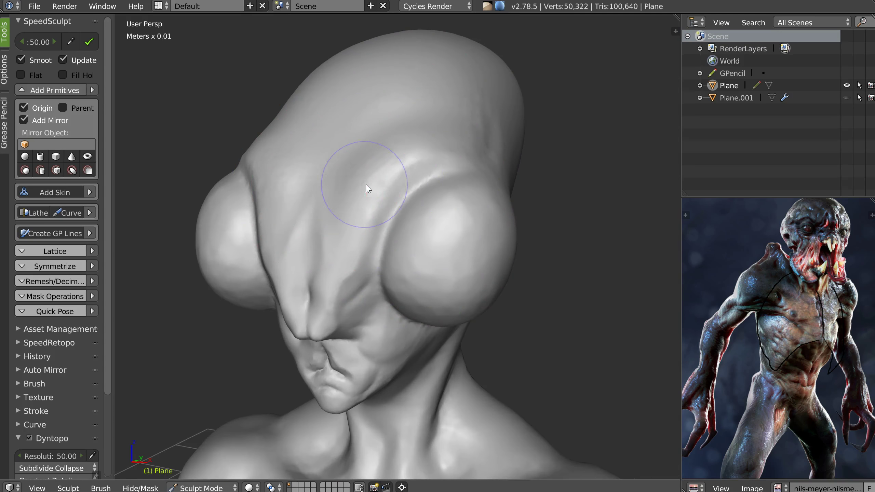
scroll(381, 249, up, 4)
drag(378, 283, 386, 217)
- Lower the brush's autosmooth and sculpt the brow ridge around the inner and upper edge of the eye
right_click(385, 236)
drag(346, 309, 323, 302)
mouse_move(375, 288)
mouse_down()
mouse_move(383, 214)
mouse_move(441, 145)
mouse_up()
middle_drag(444, 141, 434, 141)
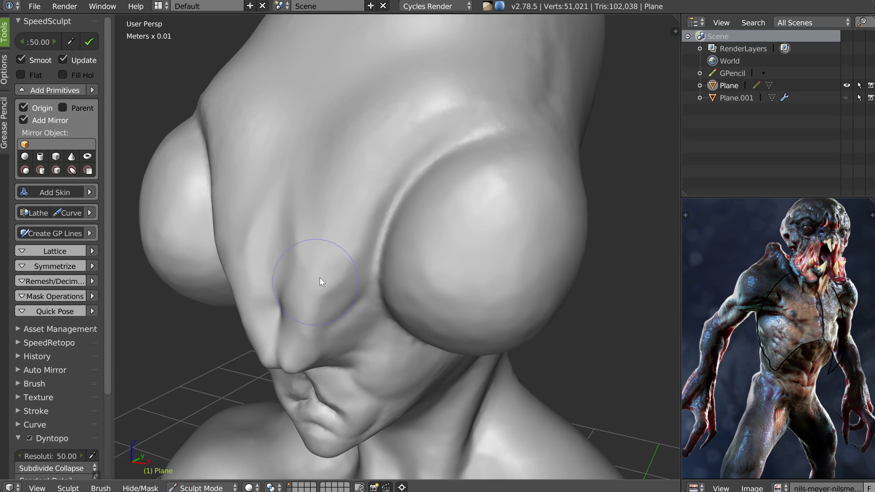
- Sculpt folds running from beside the nose bridge up over the brow above the eye
middle_drag(320, 281, 323, 293)
mouse_move(336, 276)
mouse_down()
mouse_move(358, 246)
mouse_move(367, 154)
mouse_up()
mouse_move(368, 205)
mouse_down()
mouse_move(395, 183)
mouse_move(386, 171)
mouse_move(429, 97)
mouse_move(467, 86)
mouse_up()
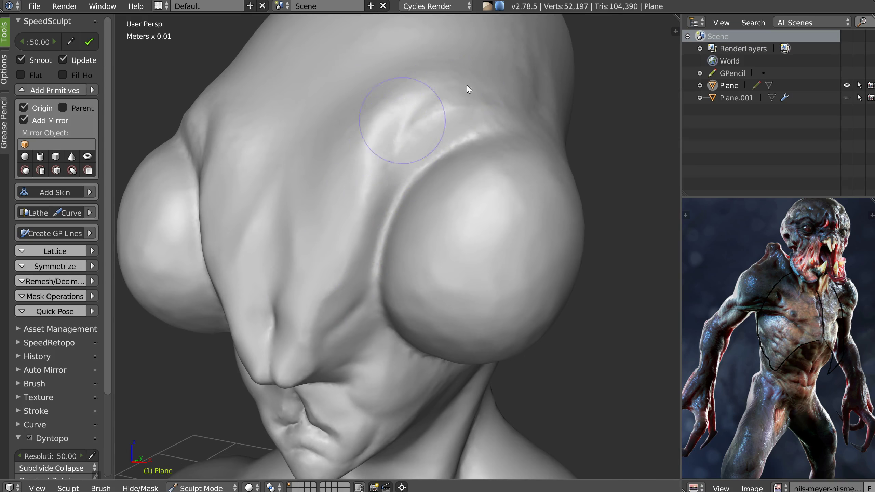
middle_drag(468, 86, 459, 132)
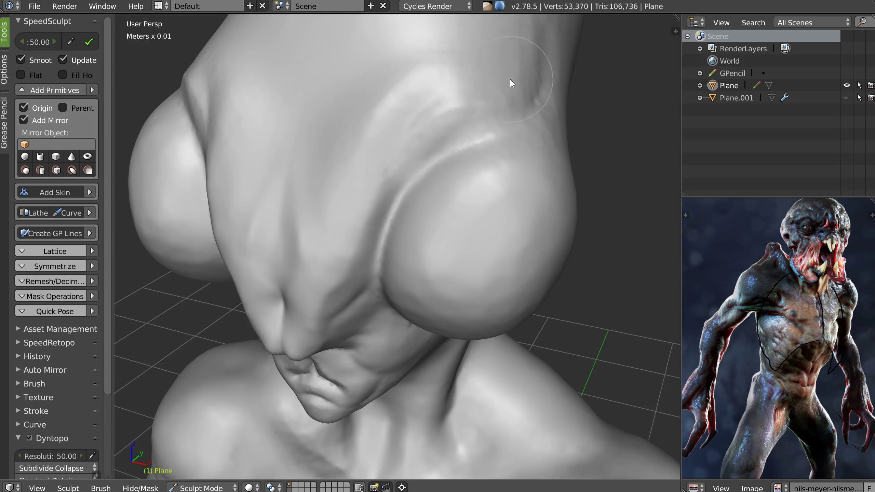
- Carve short grooves on the forehead just above and between the brows
middle_drag(330, 172, 358, 134)
mouse_move(381, 137)
mouse_down()
mouse_move(412, 71)
mouse_move(384, 107)
mouse_move(379, 149)
mouse_up()
mouse_move(335, 132)
mouse_down()
mouse_move(301, 164)
mouse_move(332, 98)
mouse_move(345, 92)
mouse_move(336, 103)
mouse_move(336, 78)
mouse_move(335, 100)
mouse_up()
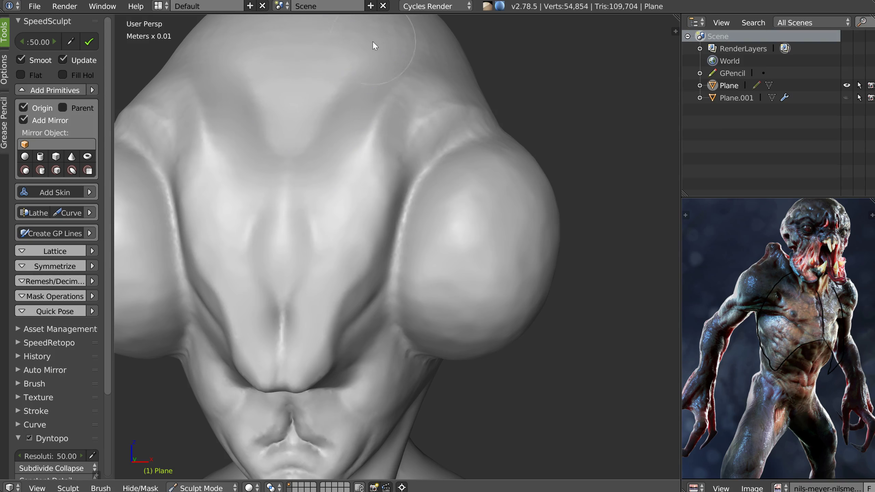
middle_drag(432, 93, 406, 96)
middle_drag(508, 97, 408, 113)
mouse_move(433, 160)
middle_down()
mouse_move(486, 183)
mouse_move(433, 154)
middle_up()
- Enlarge the brush and rework the outer side of the eye and temple, checking the mesh density in wireframe
mouse_move(585, 209)
mouse_down()
mouse_move(589, 198)
mouse_move(530, 190)
mouse_up()
key(f)
click(524, 110)
click(584, 25)
mouse_move(584, 26)
middle_down()
mouse_move(559, 86)
mouse_move(477, 163)
mouse_move(422, 199)
mouse_move(414, 179)
middle_up()
scroll(478, 166, down, 5)
key(z)
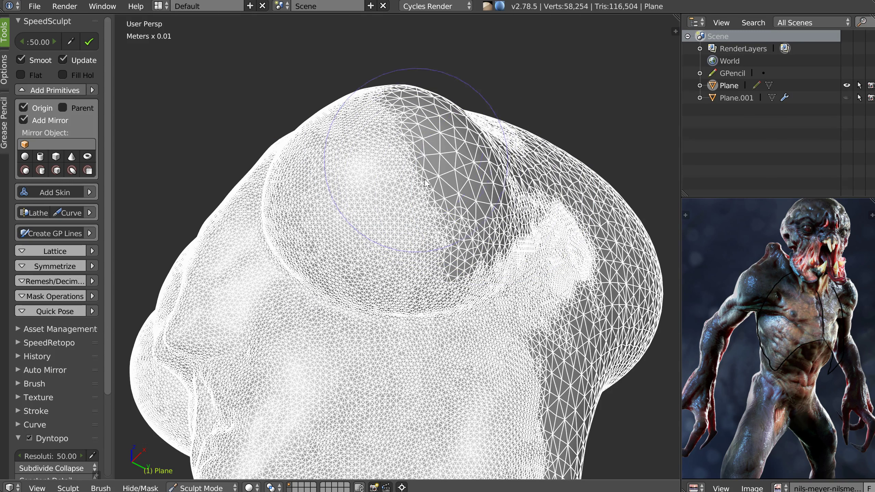
drag(417, 161, 432, 187)
middle_drag(450, 159, 430, 178)
- Switch to the Clay brush, return to solid shading and even out the eyeball's surface into a clean sphere
key(w)
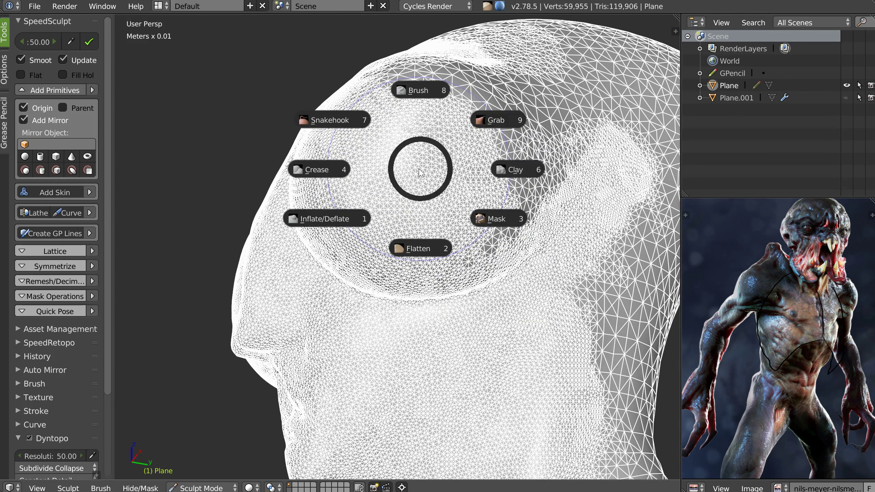
click(510, 170)
key(z)
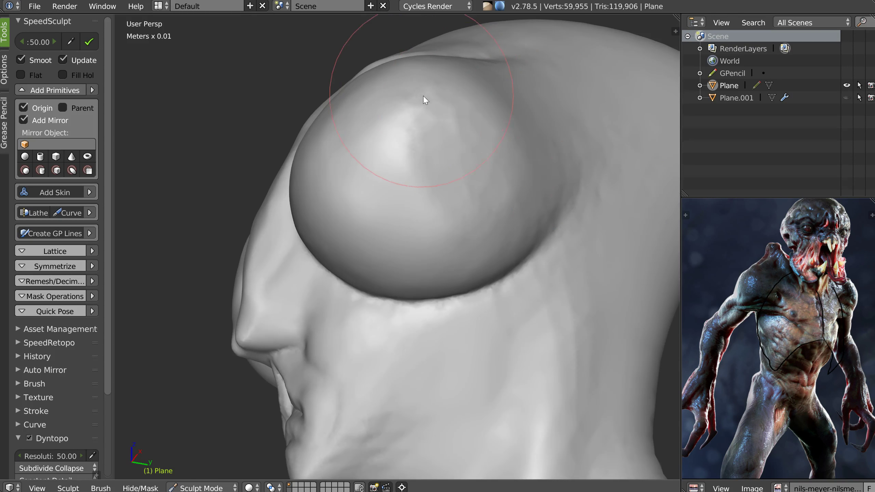
mouse_move(521, 98)
mouse_down()
mouse_move(473, 111)
mouse_move(453, 88)
mouse_move(504, 88)
mouse_move(508, 230)
mouse_move(399, 217)
mouse_up()
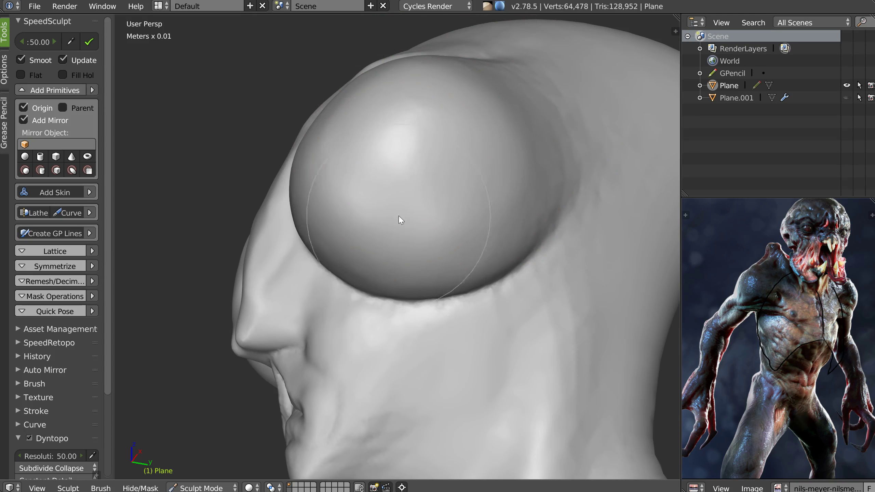
- Switch to a pulling brush and reshape the head around the eye from the side
middle_drag(399, 217, 439, 162)
scroll(439, 162, down, 5)
scroll(372, 184, up, 1)
key(w)
click(294, 134)
drag(338, 175, 369, 162)
scroll(335, 180, up, 3)
scroll(335, 180, up, 1)
scroll(369, 162, down, 6)
mouse_move(369, 161)
middle_down()
mouse_move(466, 184)
mouse_move(490, 116)
middle_up()
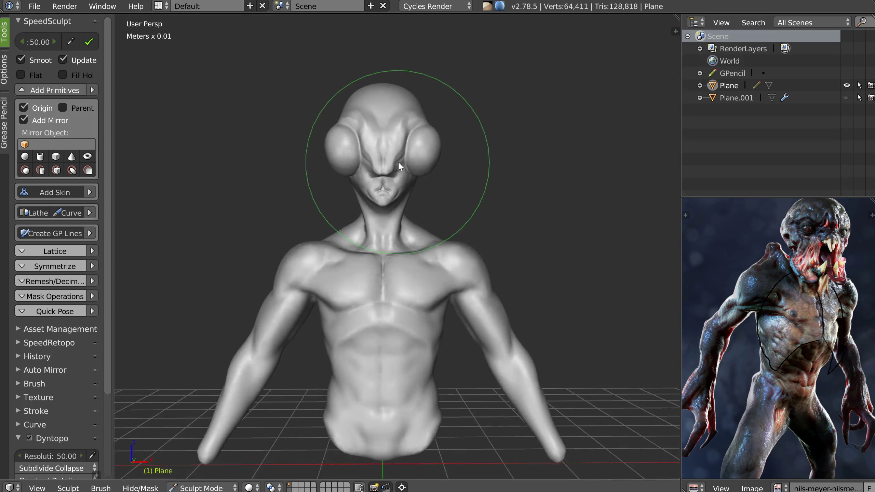
- Sculpt the side of the head behind the eye with broad strokes
scroll(399, 159, up, 5)
scroll(506, 175, down, 2)
drag(505, 177, 507, 181)
middle_drag(508, 182, 516, 116)
drag(510, 119, 494, 141)
mouse_move(494, 141)
middle_down()
mouse_move(479, 133)
mouse_move(473, 191)
mouse_move(434, 201)
mouse_move(465, 148)
mouse_move(459, 167)
middle_up()
scroll(459, 166, up, 3)
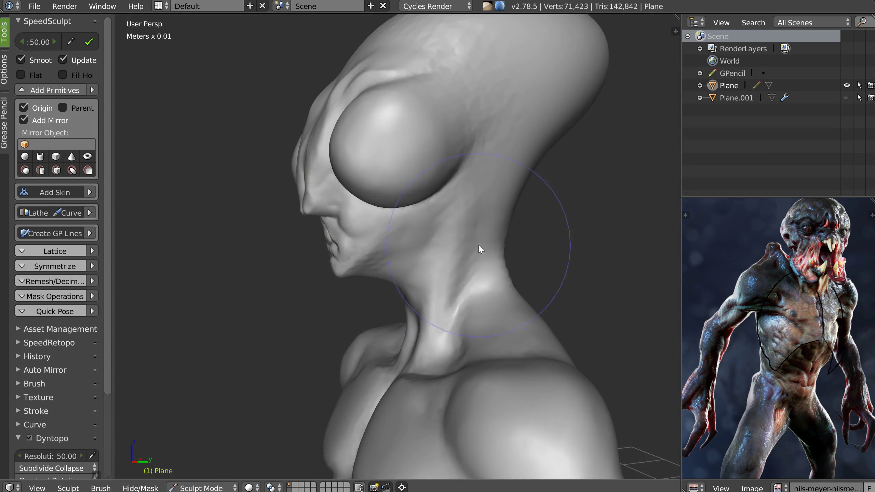
- Reduce the brush radius, define the side neck muscle, and fill the whole mesh with dyntopo detail at resolution 50
middle_drag(478, 244, 484, 243)
key(f)
click(432, 232)
drag(486, 195, 455, 297)
middle_drag(436, 261, 560, 70)
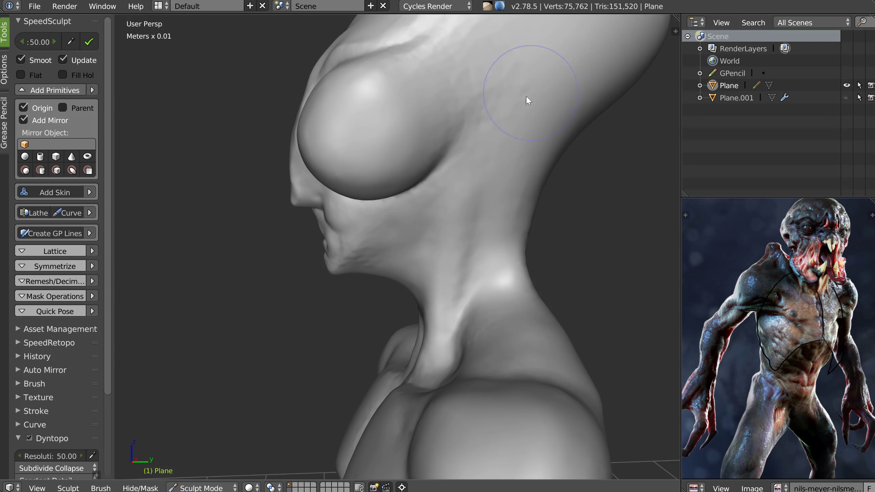
scroll(513, 114, down, 4)
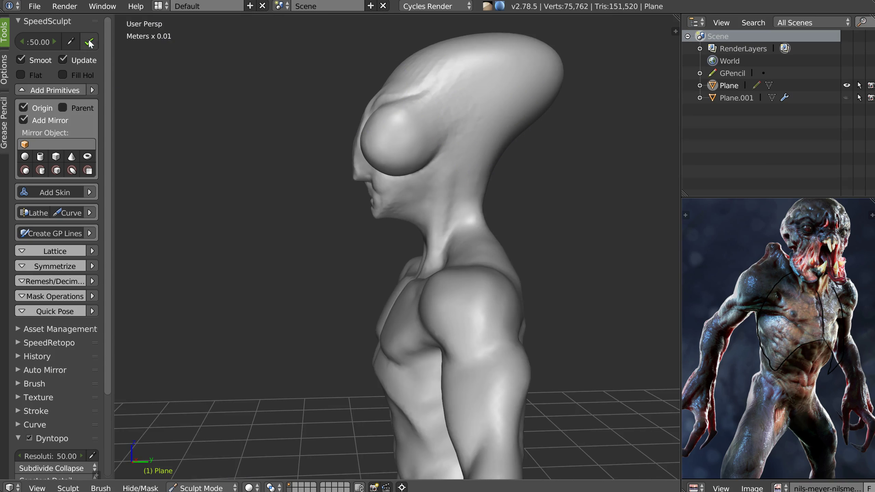
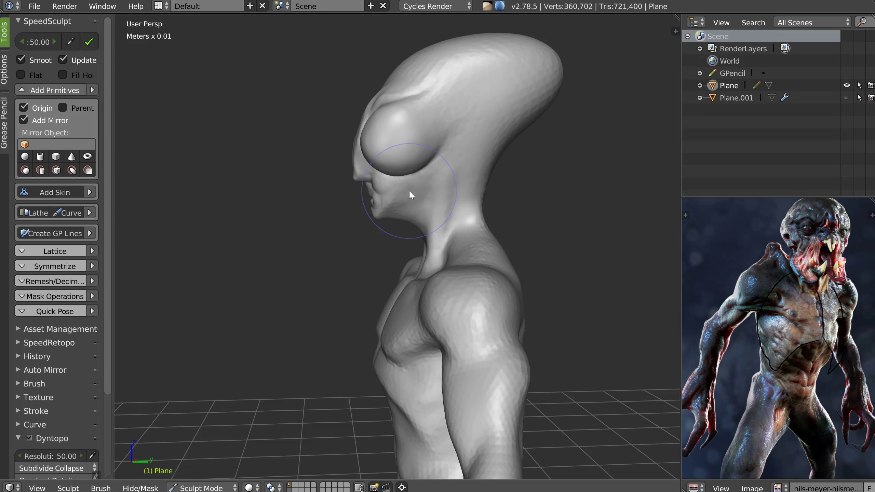
- Stroke over the side of the head and neck, and smooth part of the torso
middle_drag(506, 152, 502, 103)
mouse_move(503, 97)
mouse_down()
mouse_move(500, 33)
mouse_move(531, 44)
mouse_move(448, 103)
mouse_up()
mouse_move(452, 230)
mouse_down()
mouse_move(351, 323)
mouse_move(373, 411)
mouse_move(448, 445)
mouse_move(430, 474)
mouse_move(375, 255)
mouse_move(419, 217)
mouse_move(433, 171)
mouse_move(402, 143)
mouse_up()
middle_drag(402, 142, 354, 152)
scroll(358, 207, up, 1)
mouse_move(358, 245)
shift+middle_down()
mouse_move(374, 183)
mouse_move(347, 161)
shift+middle_up()
mouse_move(341, 256)
shift+mouse_down()
mouse_move(429, 250)
mouse_move(504, 304)
mouse_move(549, 455)
mouse_move(320, 323)
mouse_move(379, 477)
mouse_move(406, 360)
mouse_move(473, 255)
mouse_move(379, 211)
mouse_move(301, 209)
shift+mouse_up()
mouse_move(300, 209)
middle_down()
mouse_move(350, 254)
mouse_move(298, 197)
middle_up()
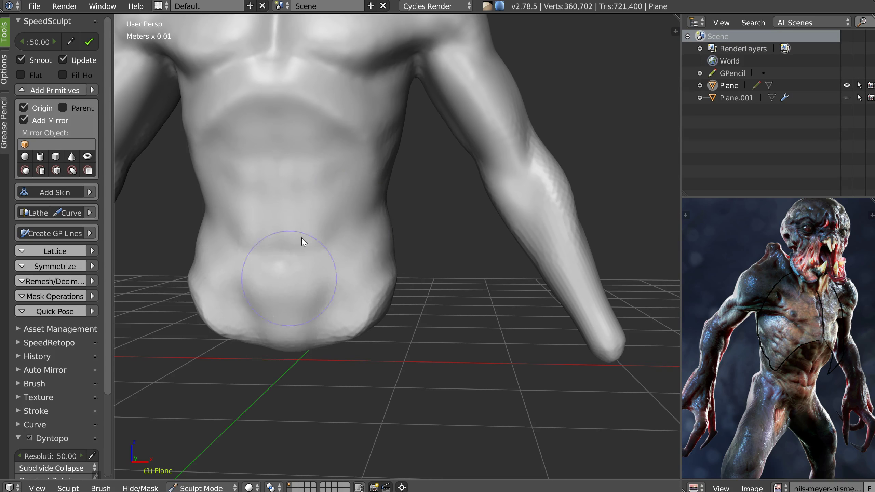
middle_drag(303, 242, 332, 196)
- Switch to the Crease brush with a smaller radius and carve the sternum's midline down to the upper abdomen
scroll(376, 154, up, 3)
scroll(375, 154, up, 3)
key(w)
click(287, 172)
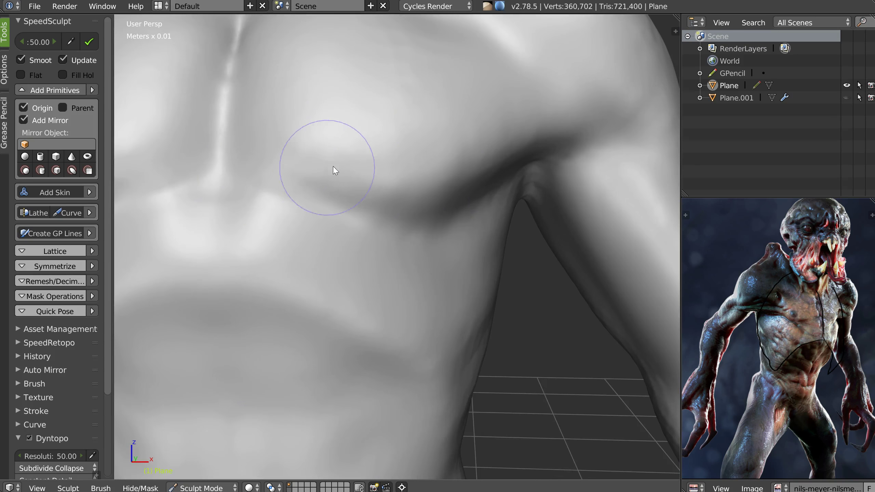
key(f)
click(320, 154)
mouse_move(272, 175)
mouse_down()
mouse_move(262, 189)
mouse_move(231, 164)
mouse_move(225, 134)
mouse_move(251, 195)
mouse_move(226, 218)
mouse_move(221, 172)
mouse_move(209, 260)
mouse_move(237, 318)
mouse_move(220, 305)
mouse_move(214, 281)
mouse_move(217, 297)
mouse_up()
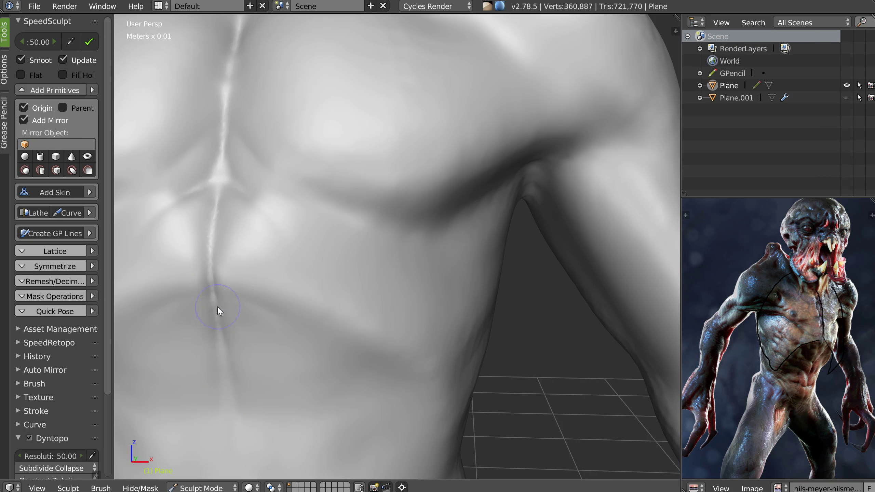
- Deepen the creases where the inner lower edge of the chest muscle meets the base of the sternum
middle_drag(260, 379, 281, 238)
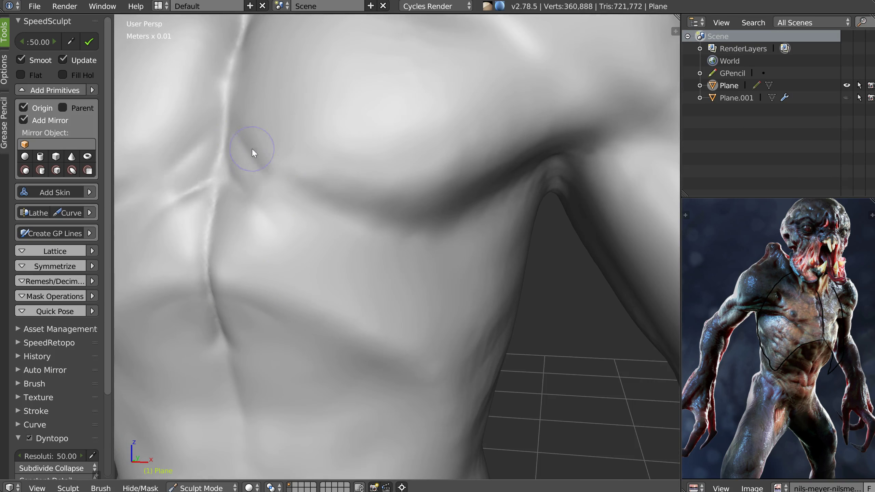
middle_drag(327, 211, 367, 230)
drag(266, 224, 268, 209)
mouse_move(234, 173)
mouse_down()
mouse_move(237, 198)
mouse_move(299, 204)
mouse_up()
scroll(307, 219, down, 6)
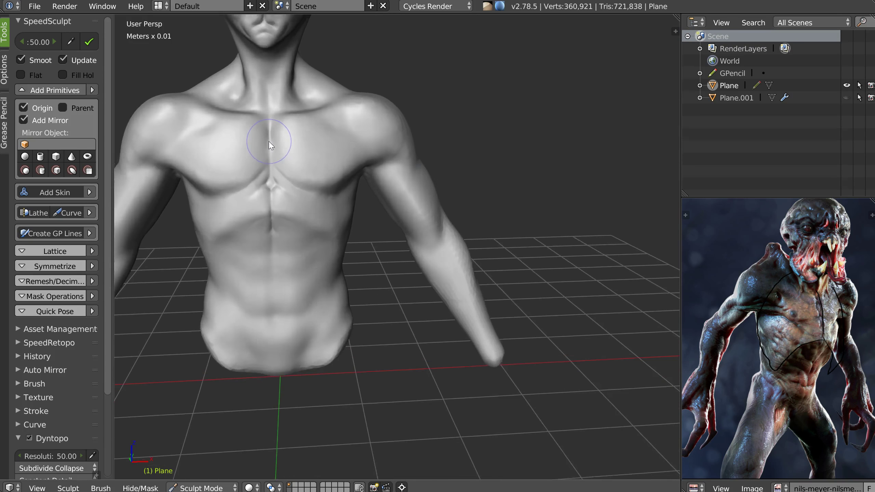
- Crease the sternum line up to the throat and define the inner end of the collarbone
scroll(269, 140, up, 3)
drag(275, 186, 277, 137)
mouse_move(288, 104)
mouse_down()
mouse_move(285, 95)
mouse_move(295, 95)
mouse_up()
middle_drag(312, 101, 302, 108)
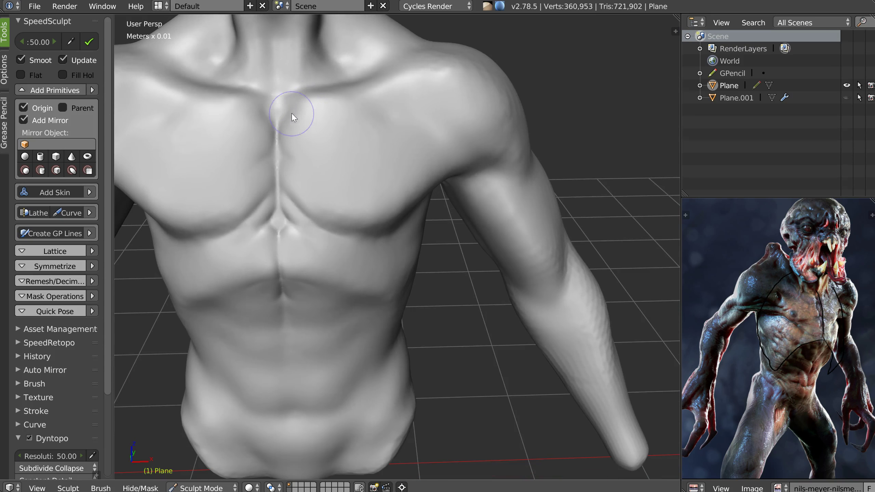
drag(290, 101, 298, 95)
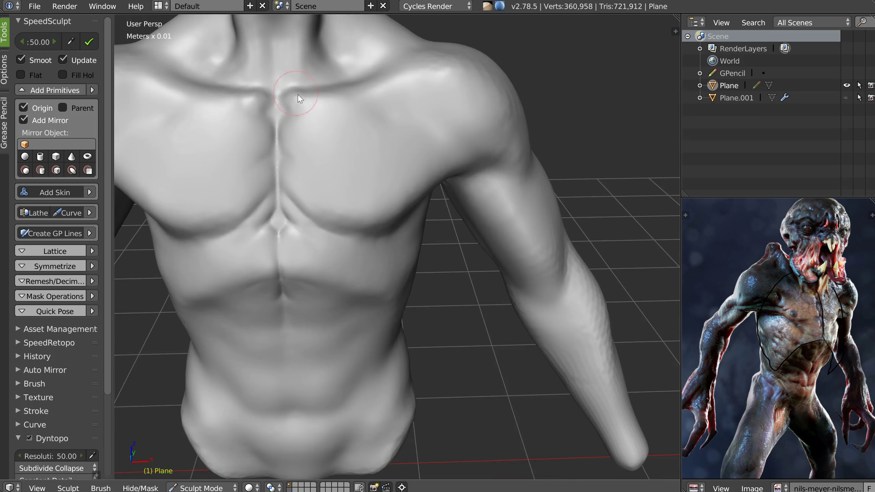
- Carve the collarbone's edge outward from the sternum to the top of the shoulder
middle_drag(326, 118, 306, 133)
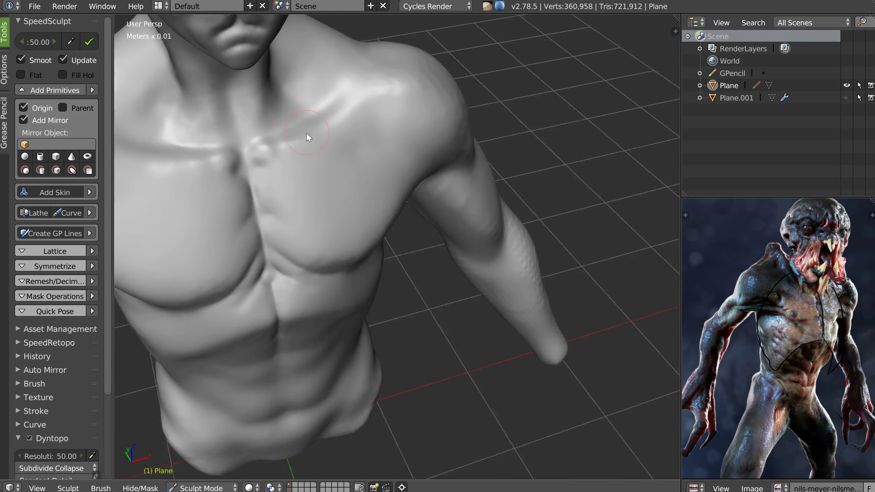
scroll(306, 133, up, 2)
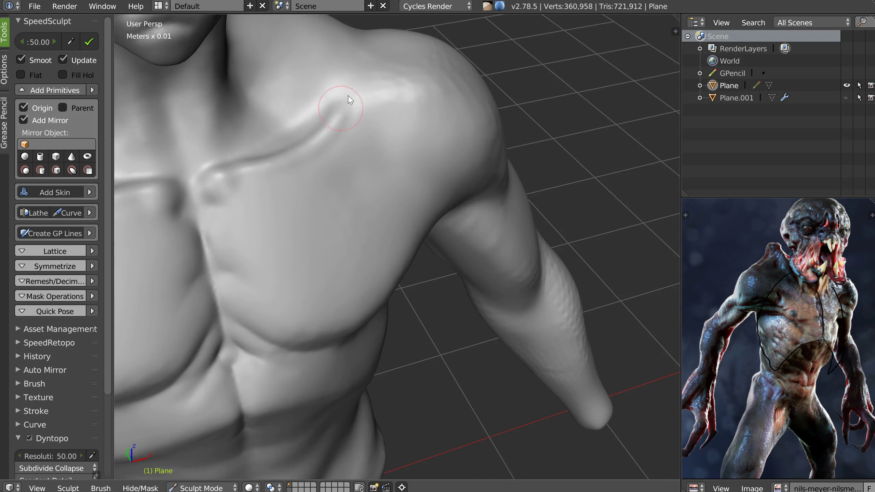
drag(349, 96, 364, 76)
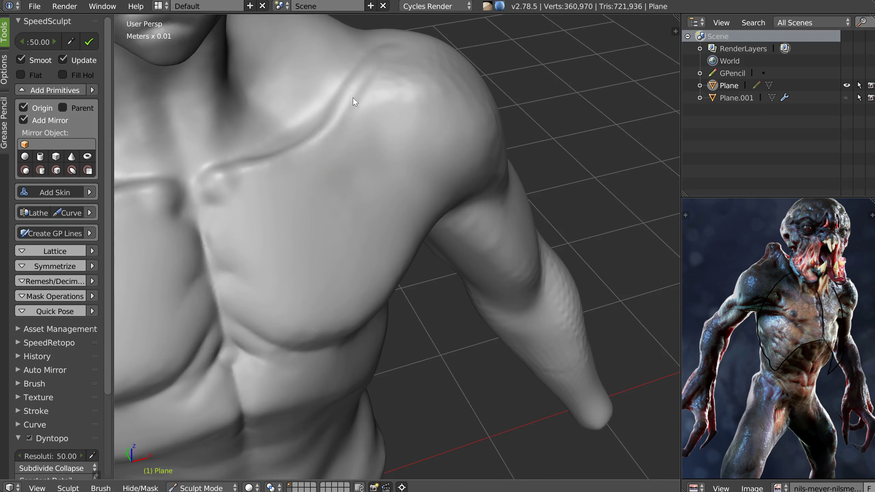
- Switch to the Clay brush, adjust its radius and fill the hollow between the outer collarbone and the shoulder
middle_drag(345, 182, 348, 167)
key(w)
click(441, 180)
key(f)
click(363, 180)
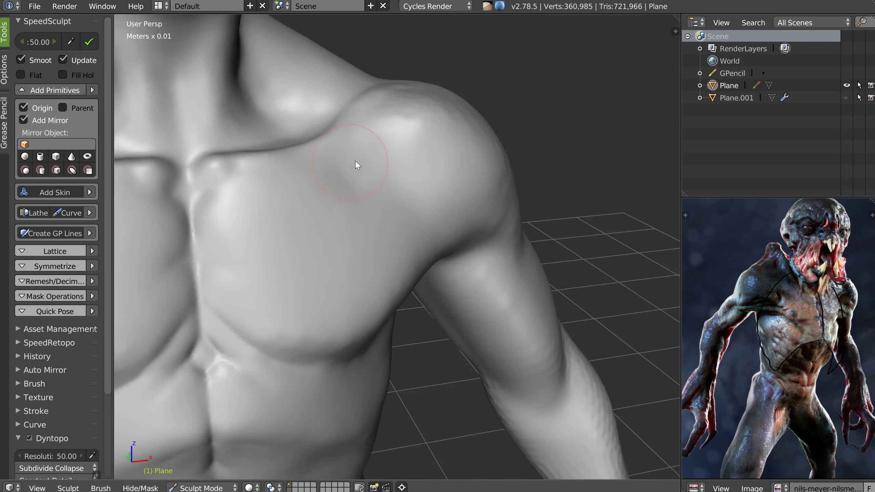
drag(338, 163, 387, 173)
- Carve creases separating the shoulder muscle from the chest, running diagonally down from the outer collarbone
middle_drag(391, 193, 372, 182)
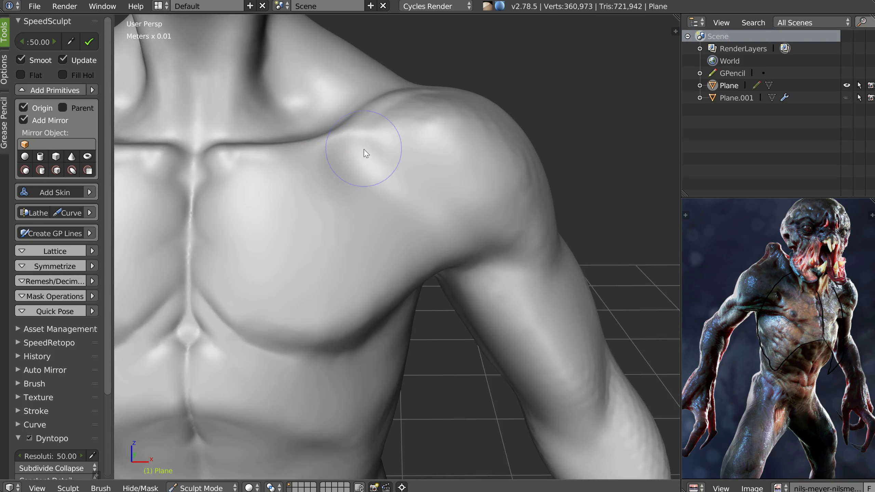
mouse_move(369, 126)
mouse_down()
mouse_move(397, 179)
mouse_move(442, 211)
mouse_up()
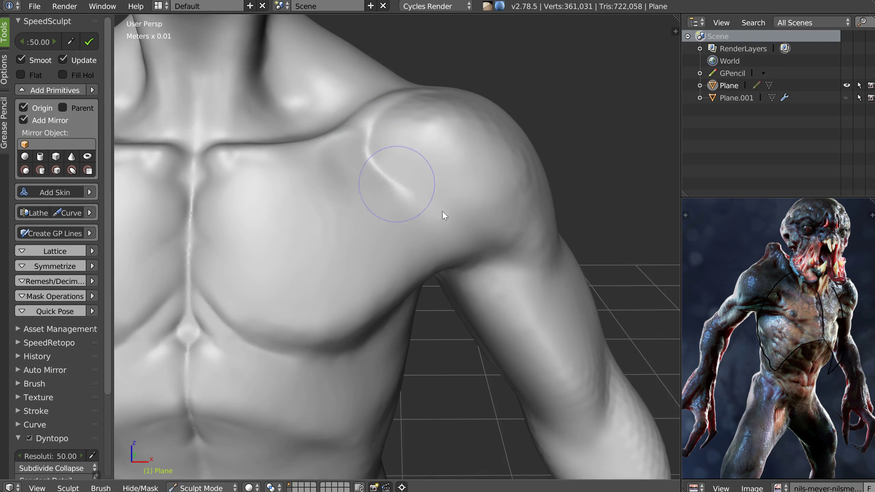
middle_drag(378, 195, 346, 181)
drag(319, 169, 439, 235)
mouse_move(401, 209)
middle_down()
mouse_move(338, 193)
mouse_move(339, 174)
mouse_move(365, 168)
middle_up()
- Smooth the area below the outer end of the collarbone
mouse_move(331, 136)
shift+mouse_down()
mouse_move(379, 114)
mouse_move(391, 88)
mouse_move(351, 151)
shift+mouse_up()
scroll(338, 132, up, 4)
scroll(335, 136, down, 3)
scroll(323, 144, up, 2)
mouse_move(351, 151)
middle_down()
mouse_move(332, 152)
mouse_move(327, 168)
mouse_move(412, 138)
middle_up()
scroll(329, 149, down, 7)
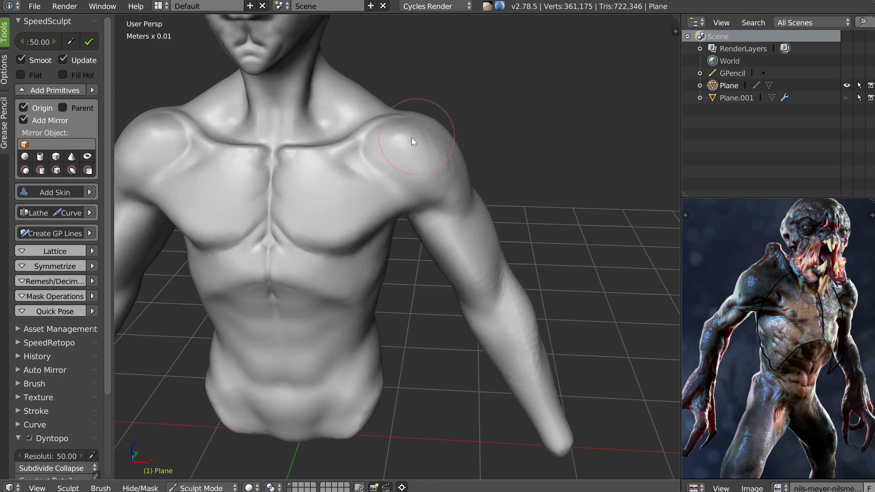
- Carve muscle fibre lines across the upper inner chest beside the sternum
scroll(379, 151, up, 5)
middle_drag(355, 148, 314, 193)
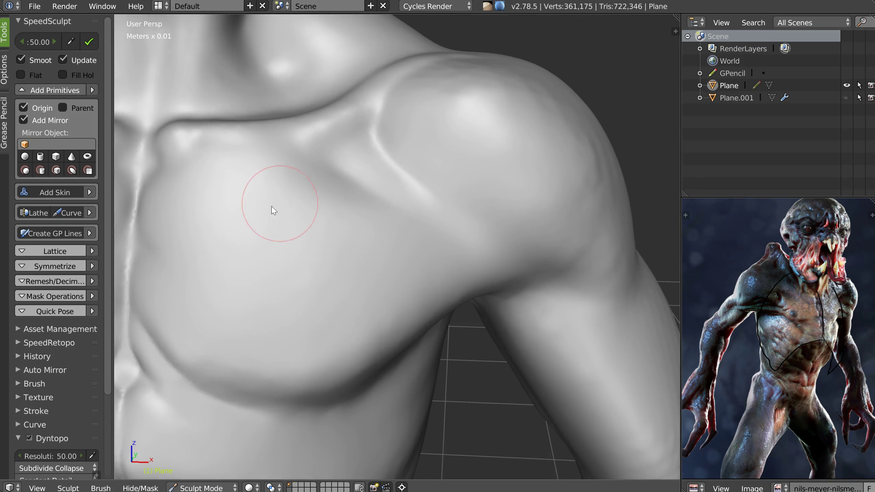
scroll(273, 209, down, 3)
mouse_move(186, 167)
mouse_down()
mouse_move(304, 243)
mouse_move(250, 209)
mouse_up()
middle_drag(255, 229, 299, 213)
mouse_move(272, 247)
mouse_down()
mouse_move(236, 240)
mouse_move(288, 235)
mouse_move(250, 239)
mouse_up()
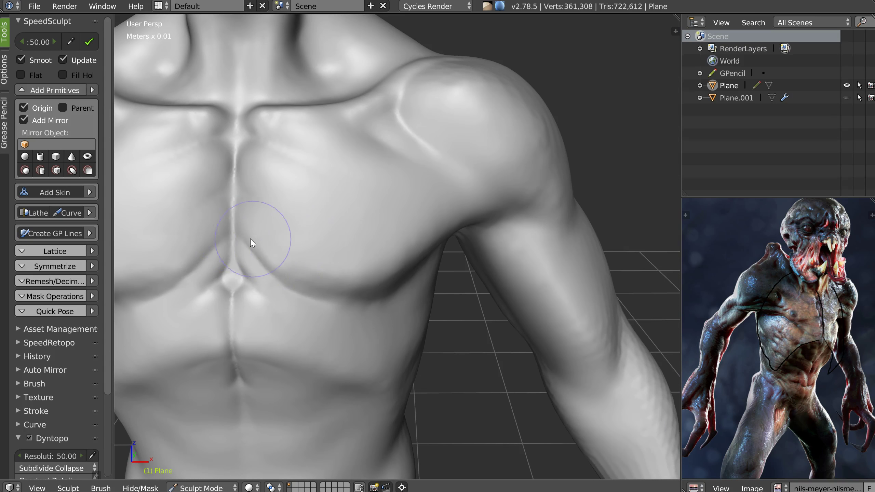
- Define the lower outer edge of the chest muscle with strokes running toward the armpit and upper arm
mouse_move(327, 288)
mouse_down()
mouse_move(358, 272)
mouse_move(366, 282)
mouse_move(391, 241)
mouse_up()
mouse_move(392, 240)
middle_down()
mouse_move(378, 227)
mouse_move(362, 230)
middle_up()
middle_drag(372, 265, 332, 282)
drag(333, 286, 410, 274)
middle_drag(410, 274, 386, 283)
mouse_move(351, 304)
mouse_down()
mouse_move(414, 308)
mouse_move(452, 281)
mouse_move(433, 298)
mouse_move(563, 241)
mouse_up()
drag(505, 261, 613, 240)
mouse_move(463, 263)
middle_down()
mouse_move(477, 266)
mouse_move(447, 215)
middle_up()
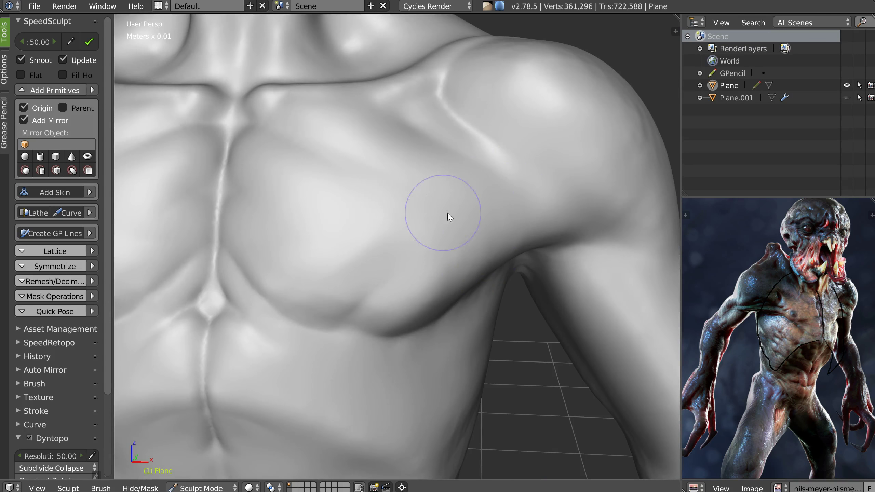
- Carve muscle fibre strokes across the lower inner chest outward from the sternum
middle_drag(445, 176, 316, 156)
scroll(414, 179, down, 1)
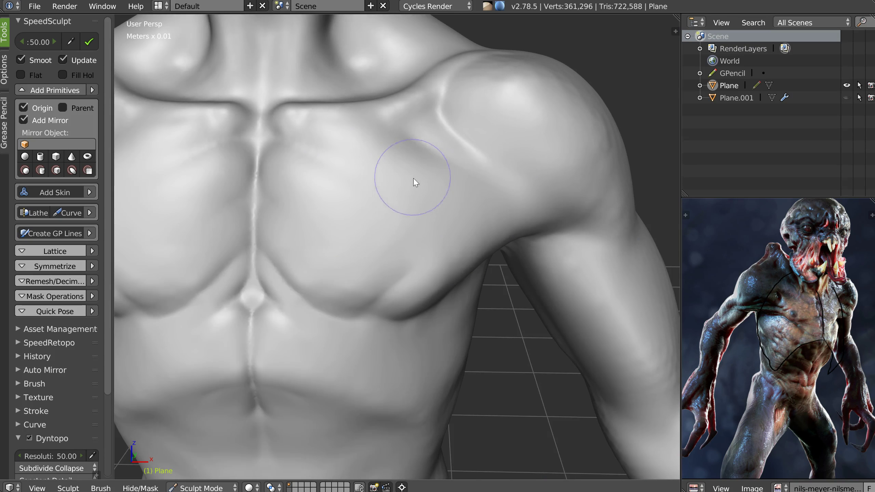
mouse_move(250, 251)
mouse_down()
mouse_move(433, 239)
mouse_move(451, 201)
mouse_move(276, 202)
mouse_move(295, 209)
mouse_move(289, 140)
mouse_move(448, 238)
mouse_move(272, 234)
mouse_move(291, 255)
mouse_move(285, 250)
mouse_move(356, 257)
mouse_up()
middle_drag(345, 254, 289, 256)
drag(318, 247, 328, 257)
mouse_move(327, 257)
middle_down()
mouse_move(318, 262)
mouse_move(372, 256)
middle_up()
scroll(464, 213, down, 4)
mouse_move(465, 213)
middle_down()
mouse_move(335, 223)
mouse_move(410, 220)
middle_up()
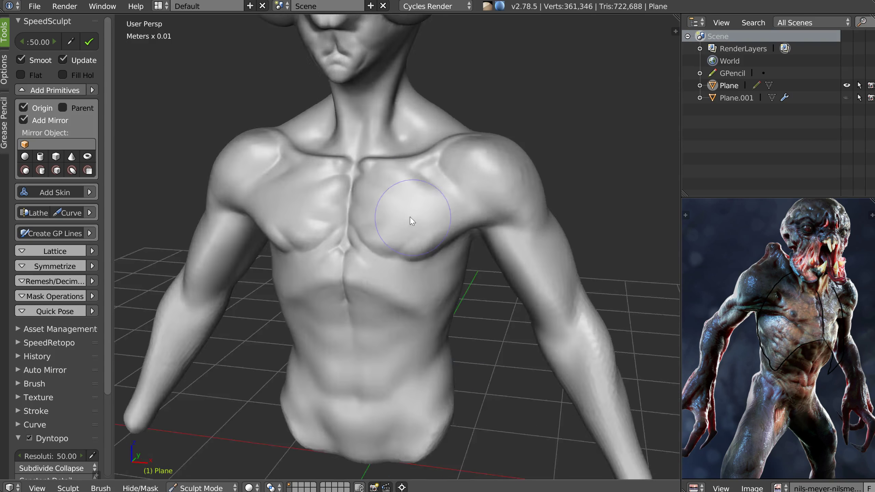
- Switch to a pulling brush, change its radius and adjust the shape of the shoulder and upper chest
scroll(382, 209, up, 6)
key(w)
click(351, 129)
key(f)
click(399, 132)
drag(383, 89, 376, 97)
mouse_move(467, 71)
mouse_down()
mouse_move(480, 48)
mouse_move(462, 63)
mouse_move(488, 55)
mouse_move(476, 136)
mouse_up()
- Reduce the brush radius and carve the lower edge of the upper abdominal muscle row out to the side
scroll(448, 138, down, 5)
middle_drag(410, 143, 386, 149)
middle_drag(443, 109, 418, 168)
middle_drag(362, 227, 393, 220)
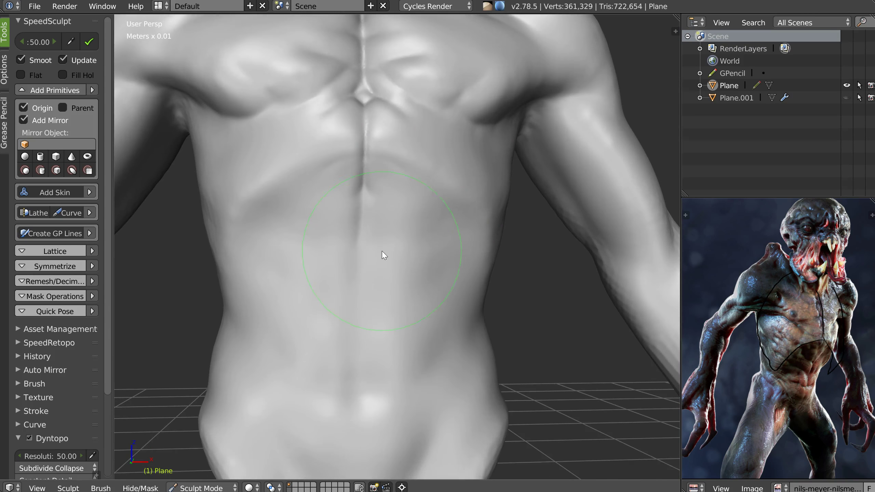
middle_drag(384, 255, 392, 239)
key(f)
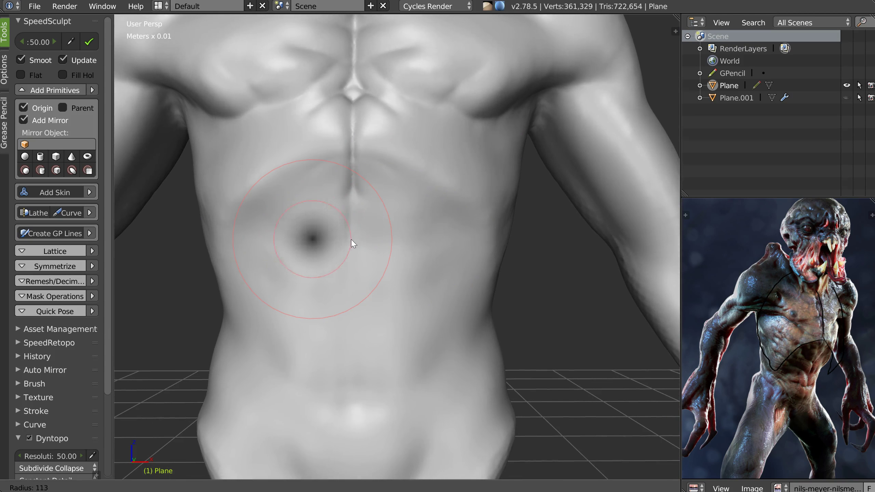
click(342, 241)
mouse_move(368, 249)
mouse_down()
mouse_move(421, 237)
mouse_move(461, 211)
mouse_up()
middle_drag(471, 216, 433, 198)
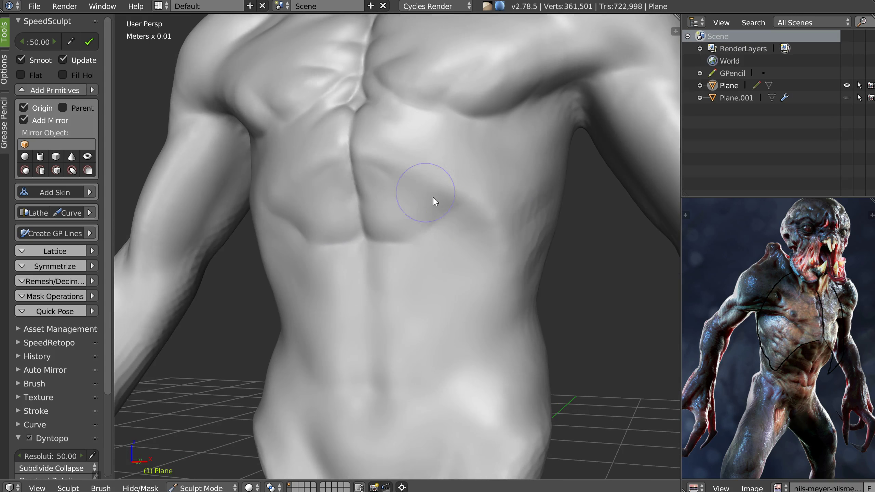
- Extend the abdomen's midline downward and carve the start of the second abdominal row's lower edge
mouse_move(445, 205)
mouse_down()
mouse_move(476, 190)
mouse_move(437, 217)
mouse_up()
mouse_move(449, 216)
middle_down()
mouse_move(473, 217)
mouse_move(479, 203)
middle_up()
mouse_move(365, 247)
mouse_down()
mouse_move(363, 236)
mouse_move(367, 291)
mouse_up()
middle_drag(407, 285, 374, 280)
drag(370, 276, 422, 293)
mouse_move(422, 290)
middle_down()
mouse_move(396, 277)
mouse_move(374, 284)
mouse_move(396, 277)
middle_up()
- Continue the second abdominal row's lower edge outward and crease the muscles along the side of the ribs
mouse_move(383, 273)
mouse_down()
mouse_move(401, 289)
mouse_move(454, 275)
mouse_move(467, 251)
mouse_up()
middle_drag(466, 254, 490, 230)
drag(490, 230, 493, 237)
middle_drag(494, 237, 480, 238)
drag(483, 202, 465, 211)
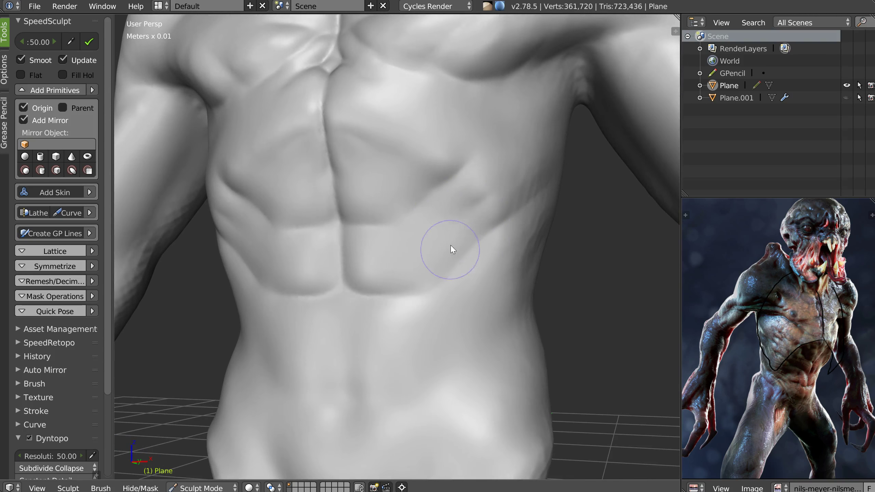
- Extend the abdomen's midline downward and carve the lower edge and outer side of the third abdominal row
shift+middle_drag(425, 258, 443, 233)
mouse_move(359, 247)
mouse_down()
mouse_move(368, 390)
mouse_move(377, 382)
mouse_move(369, 385)
mouse_move(412, 386)
mouse_up()
shift+middle_drag(369, 353, 382, 317)
mouse_move(382, 360)
mouse_down()
mouse_move(418, 364)
mouse_move(478, 310)
mouse_up()
mouse_move(477, 310)
middle_down()
mouse_move(429, 314)
mouse_move(494, 298)
middle_up()
scroll(438, 309, down, 5)
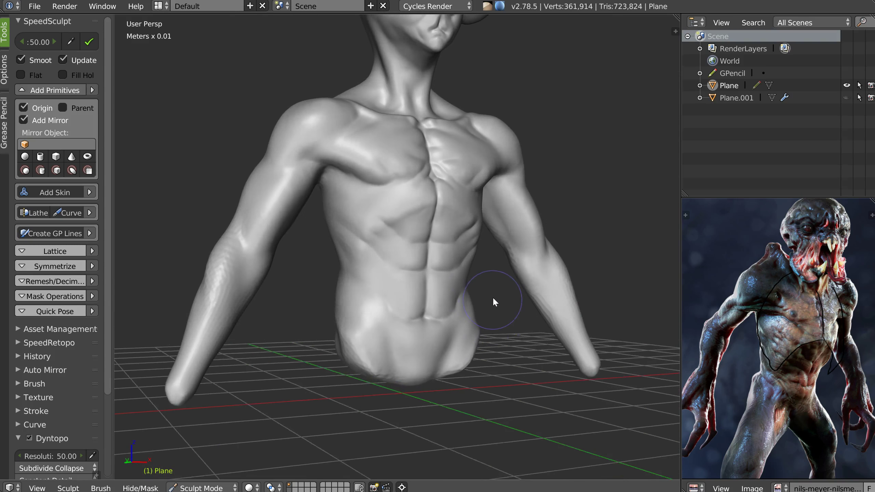
- Carve the armpit hollow and the side of the torso beneath the outer pectoral edge
scroll(400, 220, up, 5)
mouse_move(379, 217)
middle_down()
mouse_move(423, 221)
mouse_move(478, 164)
mouse_move(527, 153)
middle_up()
middle_drag(595, 111, 506, 113)
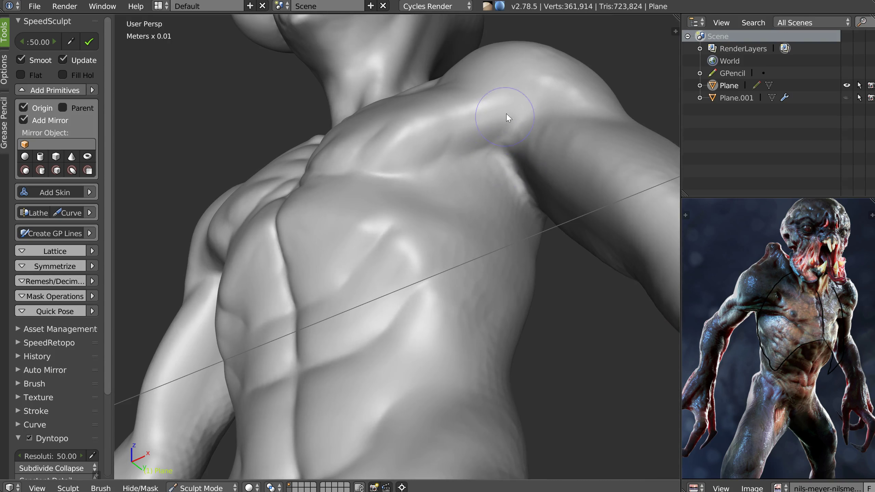
mouse_move(528, 194)
mouse_down()
mouse_move(496, 153)
mouse_move(428, 172)
mouse_up()
mouse_move(428, 172)
middle_down()
mouse_move(473, 204)
mouse_move(426, 224)
middle_up()
drag(426, 224, 452, 191)
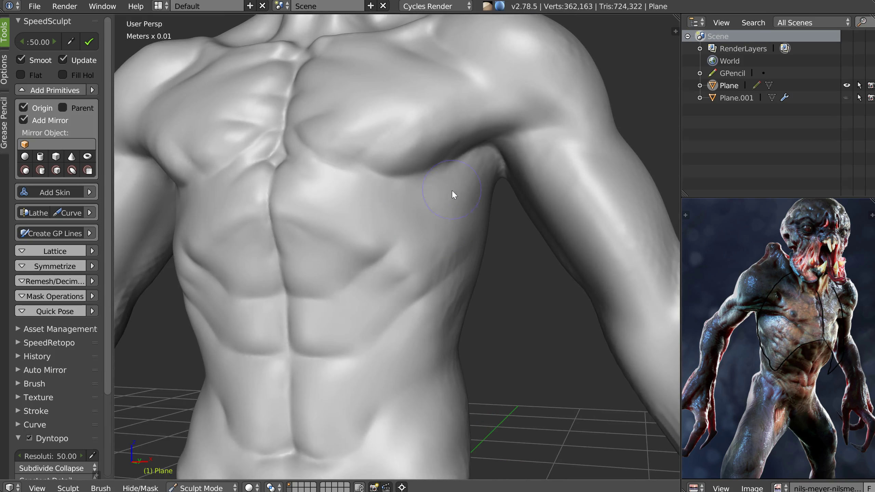
mouse_move(422, 214)
middle_down()
mouse_move(423, 227)
mouse_move(422, 208)
middle_up()
drag(421, 208, 405, 177)
mouse_move(405, 177)
middle_down()
mouse_move(428, 203)
mouse_move(437, 192)
middle_up()
drag(449, 152, 422, 185)
- Build up volume on the abdominal blocks beside the midline, from the second row down to the third
mouse_move(335, 227)
mouse_down()
mouse_move(326, 237)
mouse_move(335, 246)
mouse_up()
mouse_move(336, 246)
middle_down()
mouse_move(342, 260)
mouse_move(344, 242)
mouse_move(324, 254)
mouse_move(297, 249)
middle_up()
ctrl+drag(292, 237, 349, 260)
mouse_move(348, 256)
middle_down()
mouse_move(311, 250)
mouse_move(352, 259)
middle_up()
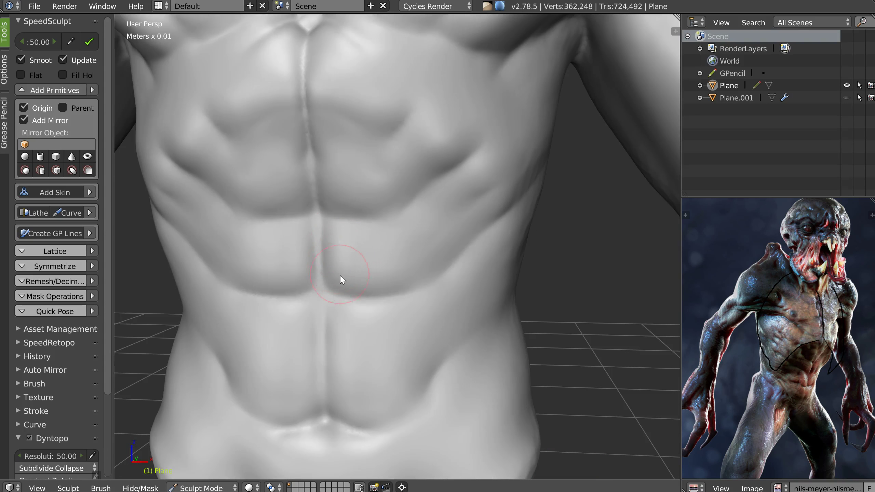
mouse_move(404, 287)
ctrl+mouse_down()
mouse_move(439, 268)
mouse_move(432, 227)
ctrl+mouse_up()
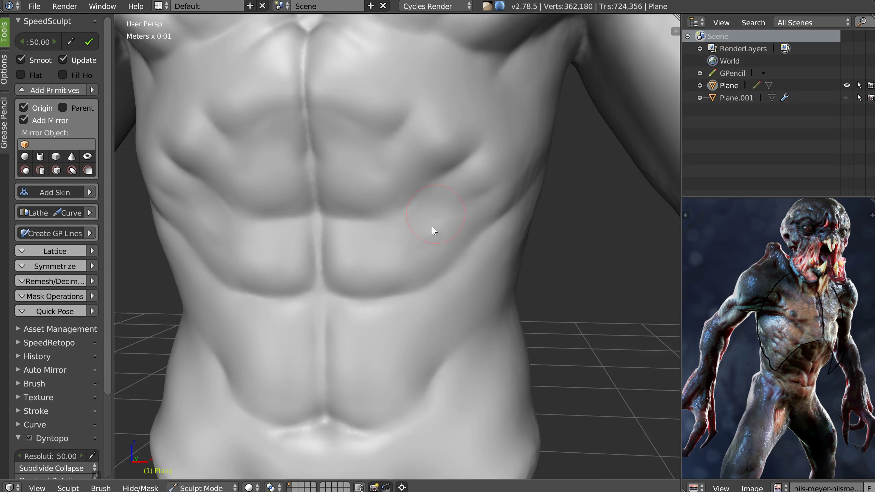
ctrl+drag(339, 323, 341, 400)
ctrl+drag(419, 367, 439, 333)
- Enlarge the brush radius and shape the lower abdomen and the ridge of the hip bone
mouse_move(395, 358)
middle_down()
mouse_move(400, 297)
mouse_move(514, 202)
middle_up()
key(f)
click(473, 276)
mouse_move(449, 275)
mouse_down()
mouse_move(463, 222)
mouse_move(488, 321)
mouse_move(454, 303)
mouse_move(450, 287)
mouse_up()
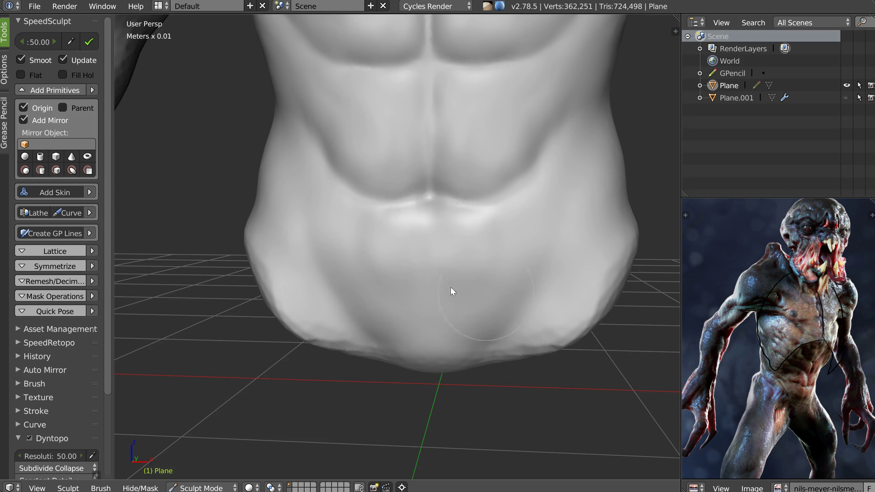
mouse_move(527, 268)
middle_down()
mouse_move(494, 252)
mouse_move(504, 285)
middle_up()
mouse_move(523, 251)
mouse_down()
mouse_move(511, 303)
mouse_move(559, 236)
mouse_move(477, 298)
mouse_move(485, 320)
mouse_up()
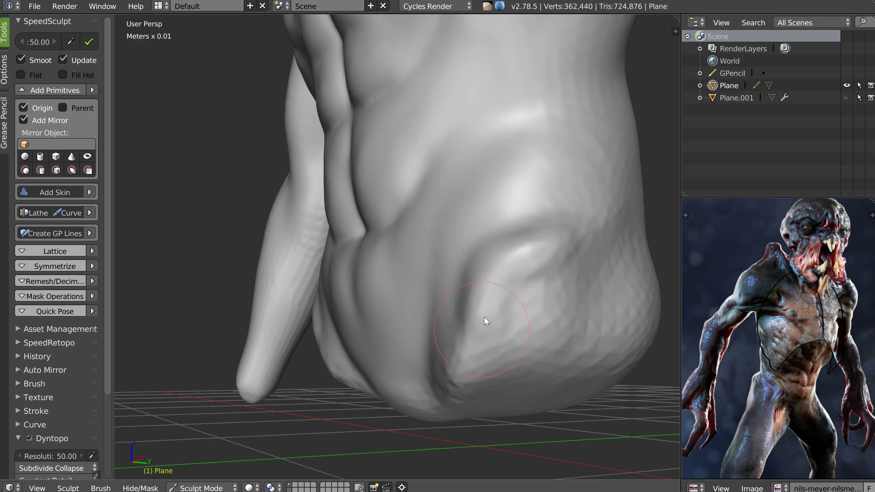
- Switch the sculpting brush and shape the front of the deltoid down toward the armpit
mouse_move(514, 203)
middle_down()
mouse_move(532, 209)
mouse_move(511, 224)
middle_up()
mouse_move(390, 171)
middle_down()
mouse_move(430, 175)
mouse_move(393, 170)
mouse_move(410, 198)
mouse_move(455, 209)
mouse_move(403, 217)
mouse_move(433, 211)
middle_up()
key(w)
click(372, 189)
mouse_move(462, 136)
mouse_down()
mouse_move(478, 229)
mouse_move(465, 157)
mouse_move(510, 239)
mouse_move(459, 263)
mouse_up()
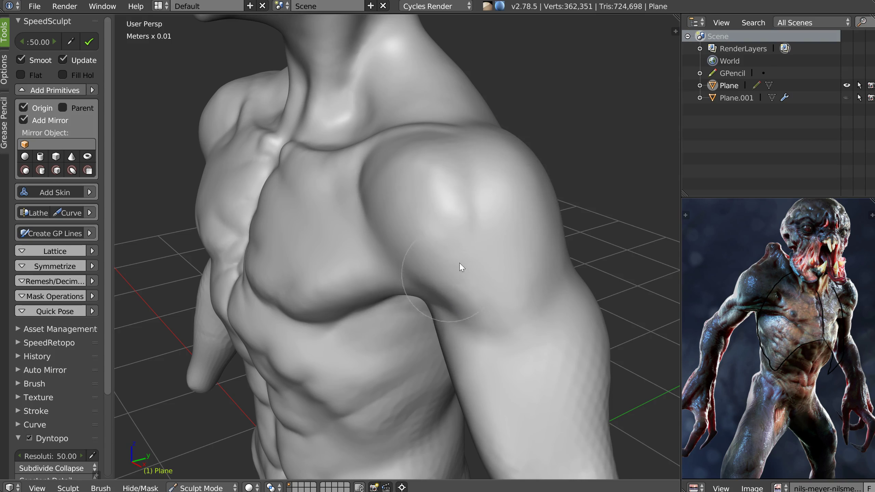
- Define the deltoid's lower edge where it meets the outer and front upper arm
middle_drag(493, 266, 504, 227)
drag(447, 317, 559, 342)
middle_drag(559, 342, 532, 377)
drag(533, 378, 565, 318)
mouse_move(566, 318)
middle_down()
mouse_move(527, 313)
mouse_move(585, 274)
mouse_move(574, 268)
middle_up()
drag(379, 292, 550, 204)
mouse_move(476, 246)
middle_down()
mouse_move(497, 241)
mouse_move(505, 248)
middle_up()
- Change the brush again and round out the deltoid's volume across its front and side
key(w)
click(508, 178)
mouse_move(409, 103)
mouse_down()
mouse_move(402, 198)
mouse_move(457, 149)
mouse_move(484, 160)
mouse_move(512, 196)
mouse_up()
mouse_move(512, 196)
middle_down()
mouse_move(474, 200)
mouse_move(445, 265)
middle_up()
drag(470, 133, 404, 305)
middle_drag(400, 265, 434, 254)
mouse_move(399, 131)
mouse_down()
mouse_move(394, 288)
mouse_move(383, 292)
mouse_up()
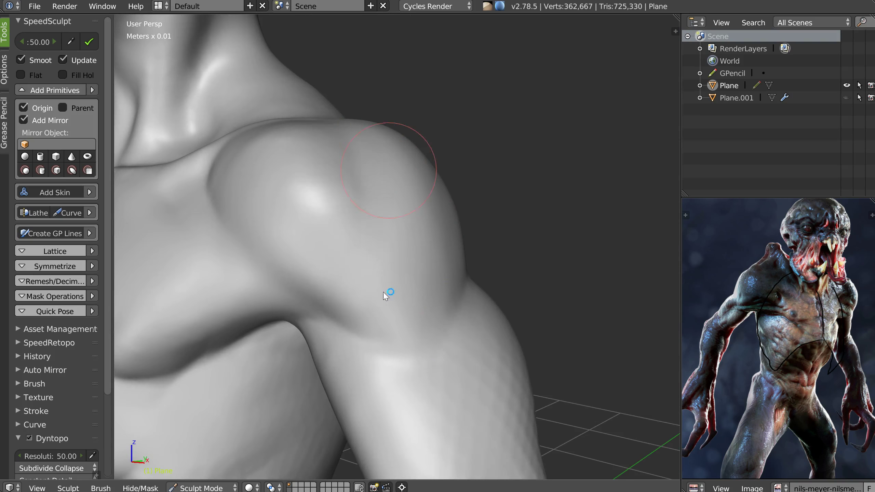
middle_drag(283, 147, 322, 195)
mouse_move(223, 166)
mouse_down()
mouse_move(228, 216)
mouse_move(307, 259)
mouse_up()
- Examine the overall proportions of the torso and shoulders from a distance
scroll(379, 203, down, 5)
middle_drag(366, 214, 460, 161)
scroll(460, 207, down, 8)
mouse_move(396, 209)
middle_down()
mouse_move(453, 208)
mouse_move(395, 205)
mouse_move(412, 207)
mouse_move(388, 222)
mouse_move(374, 218)
mouse_move(432, 212)
mouse_move(471, 224)
middle_up()
scroll(454, 207, up, 2)
scroll(412, 206, up, 2)
key(shift+z)
click(310, 245)
- Smooth the side of the torso, then switch brushes and deepen the crease at the armpit
scroll(388, 222, up, 6)
mouse_move(504, 276)
shift+mouse_down()
mouse_move(495, 271)
mouse_move(522, 164)
shift+mouse_up()
mouse_move(554, 176)
middle_down()
mouse_move(516, 180)
mouse_move(517, 161)
mouse_move(527, 182)
middle_up()
key(w)
key(w)
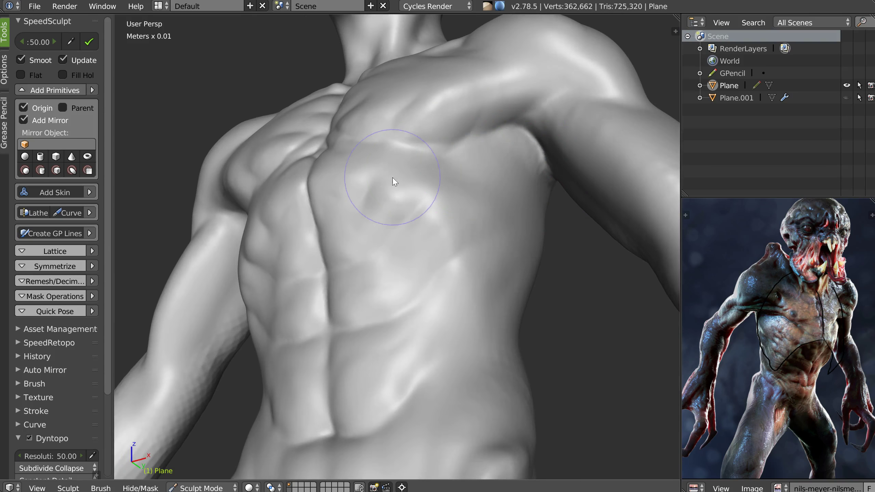
mouse_move(512, 138)
mouse_down()
mouse_move(522, 134)
mouse_move(516, 153)
mouse_up()
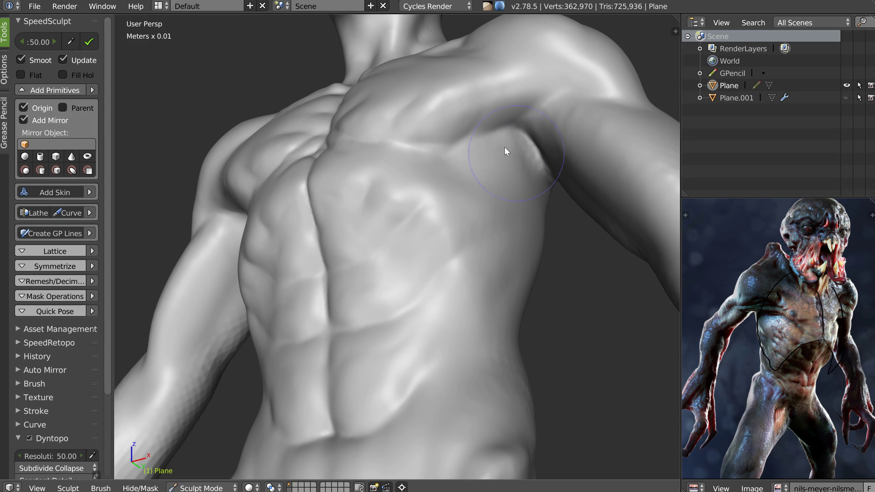
- Switch brushes, reduce the radius and build up the upper abdominal blocks and the rib muscles beside them
middle_drag(533, 171, 435, 204)
key(w)
click(405, 227)
scroll(344, 207, up, 4)
key(f)
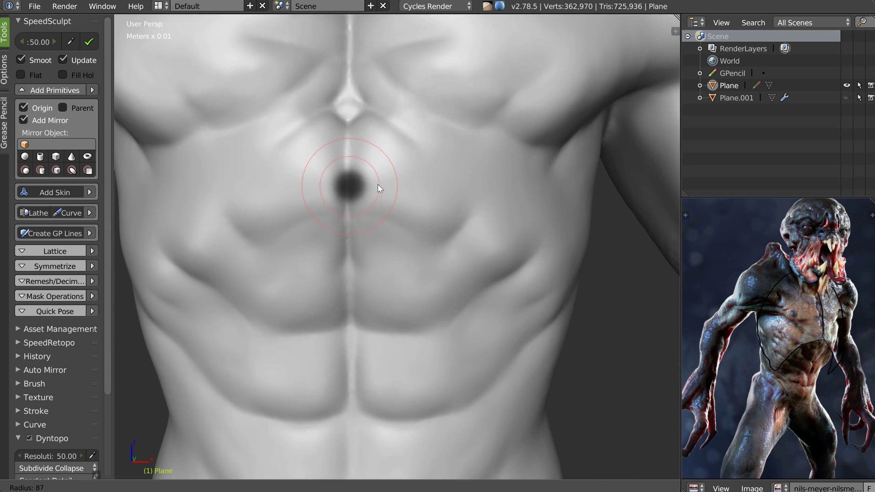
click(384, 182)
mouse_move(438, 202)
mouse_down()
mouse_move(449, 193)
mouse_move(478, 223)
mouse_move(506, 208)
mouse_move(522, 246)
mouse_up()
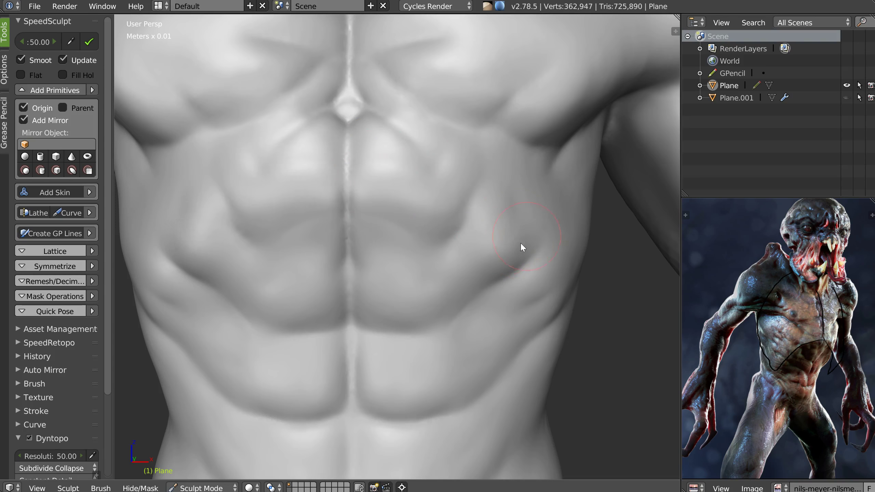
mouse_move(535, 208)
mouse_down()
mouse_move(542, 259)
mouse_move(565, 219)
mouse_move(580, 263)
mouse_up()
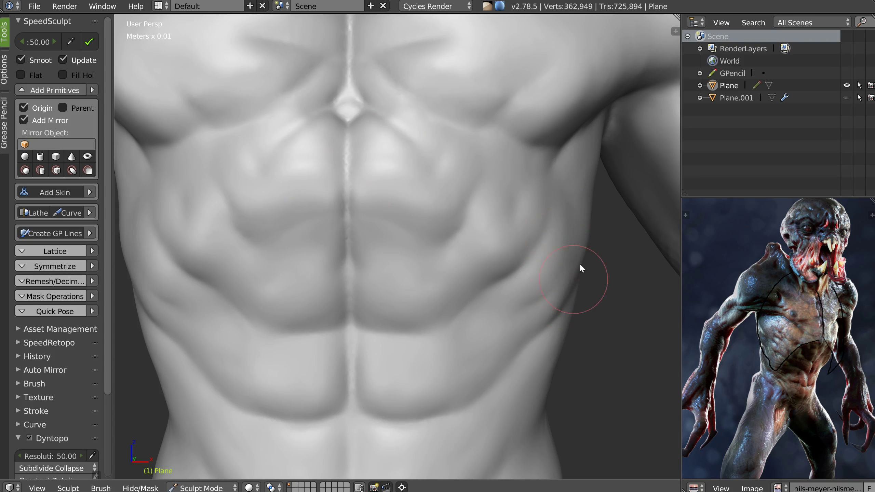
- Add volume to the rib muscles from the side and to the lower part of the pectoral
middle_drag(579, 263, 496, 222)
mouse_move(411, 187)
mouse_down()
mouse_move(422, 148)
mouse_move(448, 162)
mouse_up()
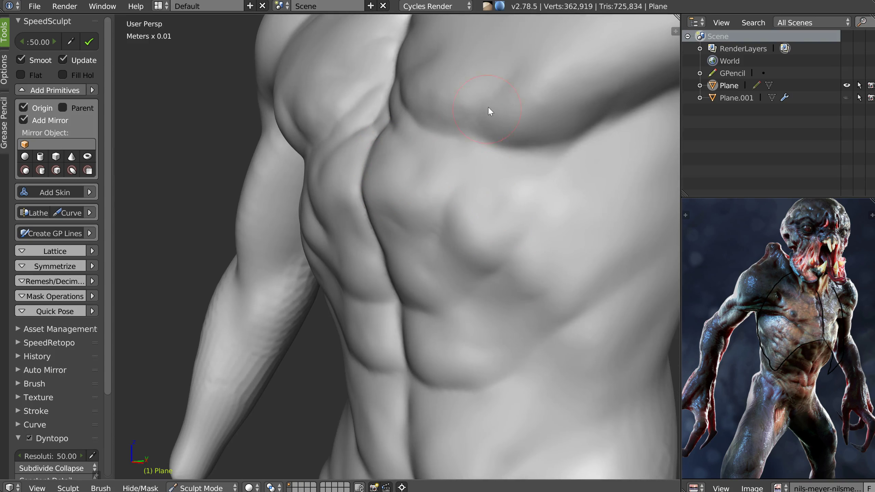
mouse_move(437, 96)
mouse_down()
mouse_move(509, 122)
mouse_move(583, 111)
mouse_move(617, 86)
mouse_up()
- Switch to the Crease brush and carve the base of the sternum and the pectorals' inner lower edges
mouse_move(616, 86)
shift+middle_down()
mouse_move(529, 119)
mouse_move(550, 139)
mouse_move(492, 152)
mouse_move(403, 197)
mouse_move(437, 198)
mouse_move(413, 191)
shift+middle_up()
middle_drag(352, 217, 376, 267)
key(shift+c)
mouse_move(376, 266)
ctrl+mouse_down()
mouse_move(360, 219)
mouse_move(363, 249)
mouse_move(363, 205)
mouse_move(362, 217)
mouse_move(410, 218)
mouse_move(396, 260)
mouse_move(406, 219)
mouse_move(392, 233)
mouse_move(450, 303)
ctrl+mouse_up()
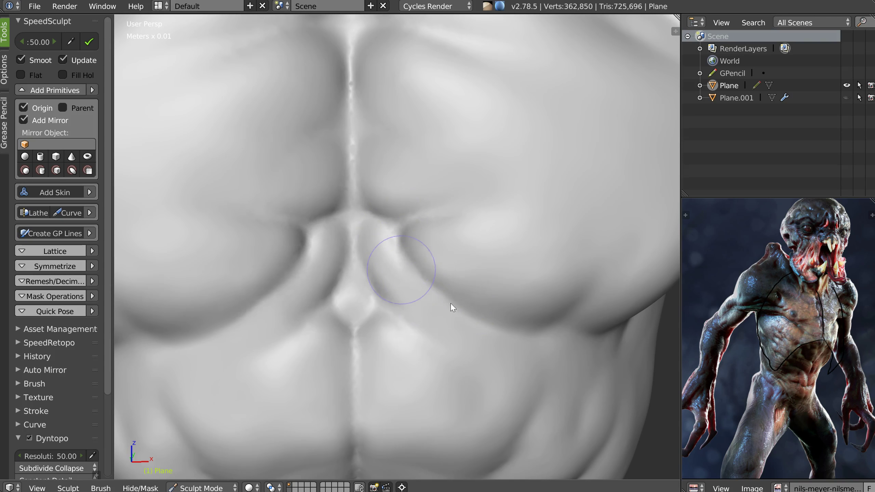
mouse_move(358, 266)
ctrl+mouse_down()
mouse_move(396, 286)
mouse_move(367, 260)
mouse_move(377, 313)
mouse_move(371, 295)
mouse_move(410, 339)
ctrl+mouse_up()
scroll(396, 305, down, 5)
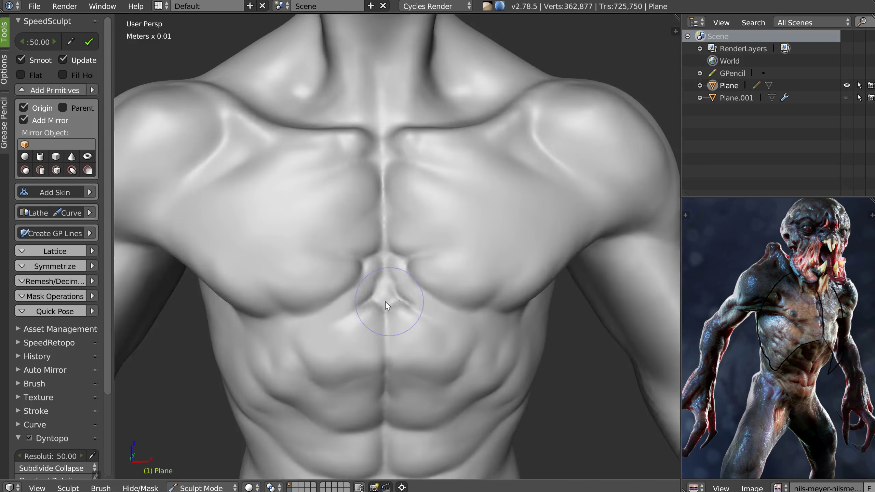
- Crease muscle fibre lines into the inner pectoral beside the sternum and below the collarbone
middle_drag(386, 301, 418, 300)
scroll(381, 293, up, 2)
drag(388, 242, 464, 230)
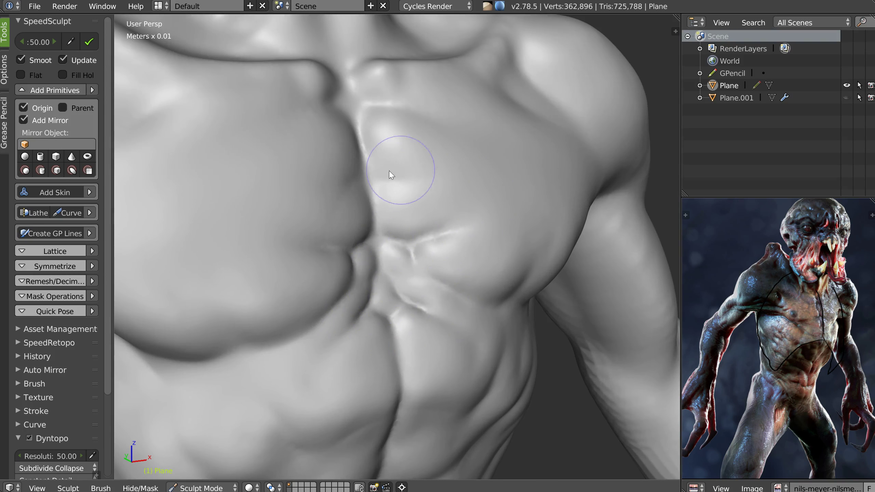
mouse_move(377, 173)
mouse_down()
mouse_move(439, 175)
mouse_move(399, 152)
mouse_up()
middle_drag(400, 152, 357, 146)
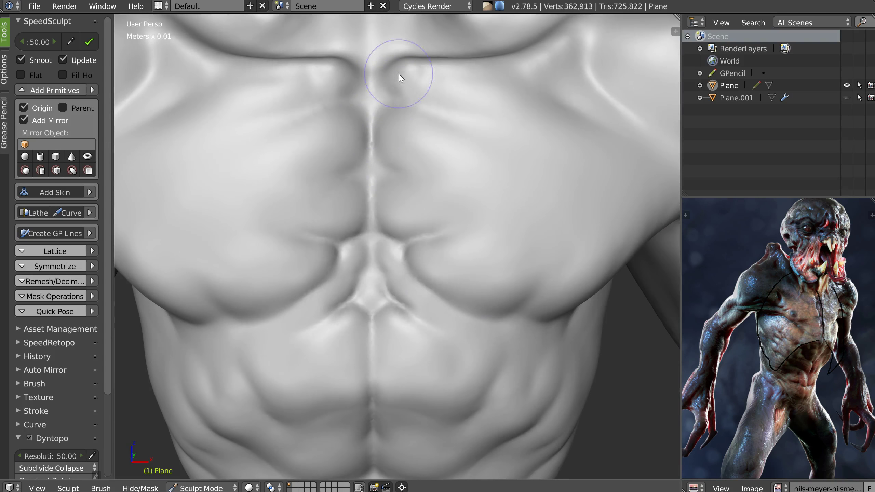
drag(409, 94, 471, 129)
- Carve creases under the pectoral and between the rib muscles along the outer abdomen
middle_drag(522, 169, 491, 187)
scroll(491, 188, down, 2)
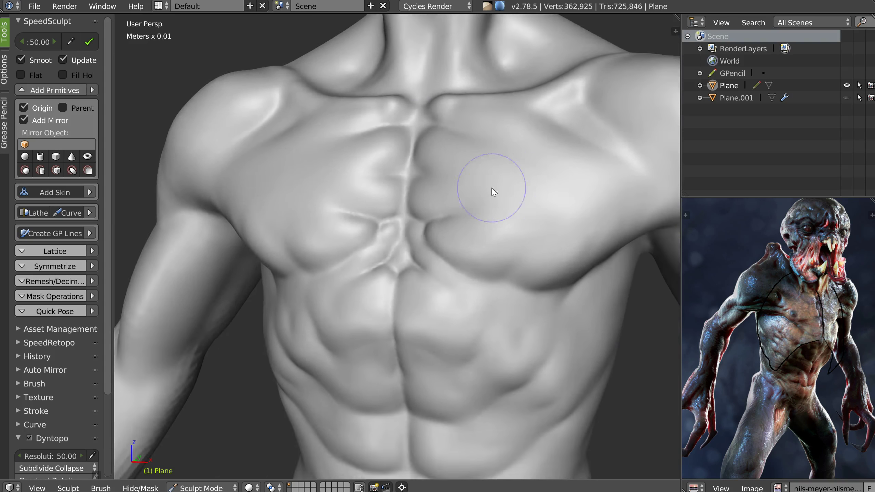
mouse_move(491, 262)
mouse_down()
mouse_move(506, 269)
mouse_move(515, 294)
mouse_up()
middle_drag(515, 293, 537, 279)
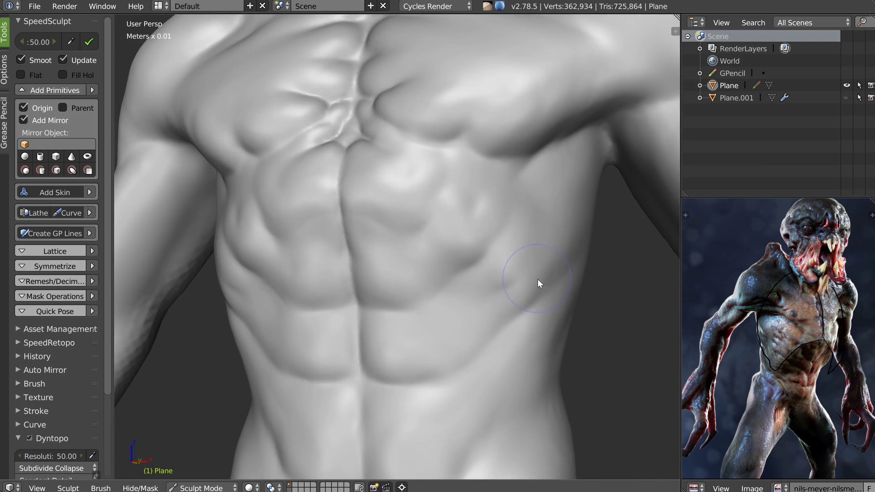
mouse_move(419, 229)
mouse_down()
mouse_move(426, 221)
mouse_move(498, 250)
mouse_move(515, 206)
mouse_up()
drag(508, 292, 532, 248)
drag(516, 330, 542, 303)
- Crease the oblique muscle along the waist and smooth the area above the hip
middle_drag(538, 364, 544, 262)
mouse_move(543, 258)
mouse_down()
mouse_move(500, 323)
mouse_move(501, 369)
mouse_move(479, 383)
mouse_up()
mouse_move(514, 358)
mouse_down()
mouse_move(443, 436)
mouse_move(491, 374)
mouse_move(526, 348)
mouse_up()
shift+drag(544, 413, 534, 429)
scroll(538, 280, down, 9)
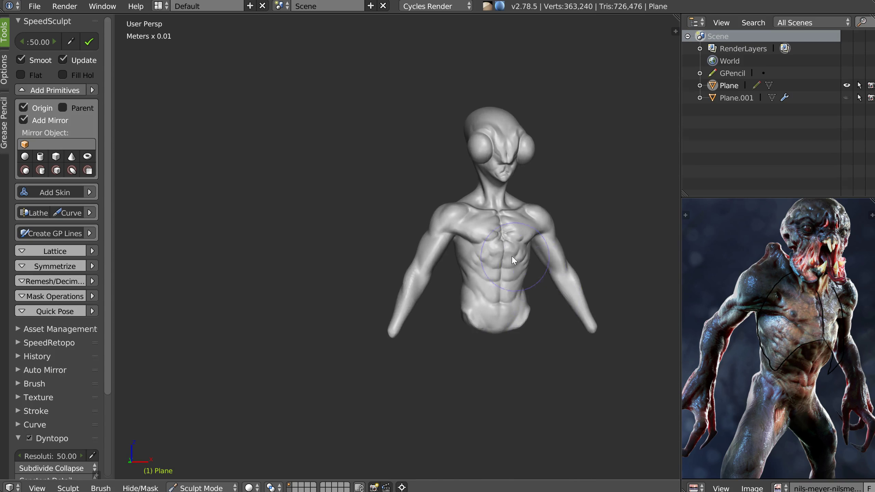
- Switch brushes, enlarge the radius and start shaping the upper arm muscles below the deltoid
middle_drag(511, 256, 415, 275)
scroll(415, 274, up, 7)
mouse_move(637, 207)
shift+middle_down()
mouse_move(492, 216)
mouse_move(485, 205)
shift+middle_up()
key(w)
click(382, 279)
key(f)
click(452, 323)
mouse_move(446, 316)
mouse_down()
mouse_move(481, 328)
mouse_move(460, 246)
mouse_up()
- Carve the outline of the biceps down the upper arm to the elbow and onto the forearm
mouse_move(458, 243)
middle_down()
mouse_move(447, 270)
mouse_move(467, 260)
middle_up()
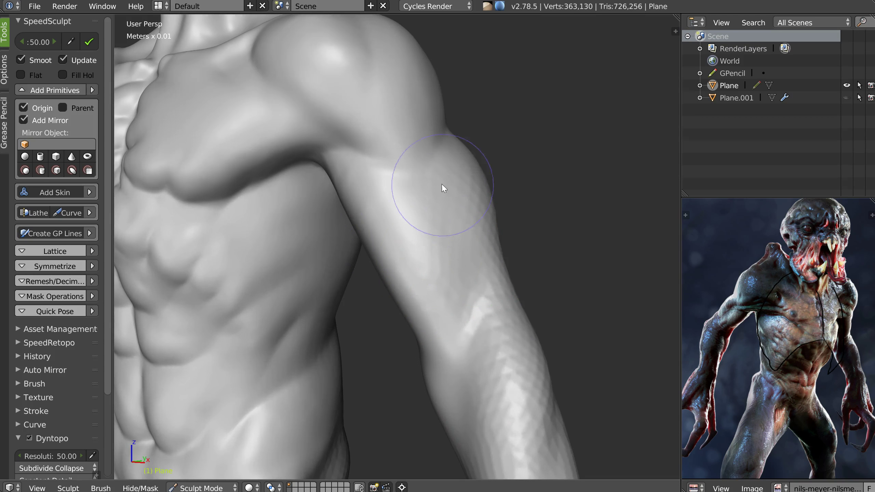
mouse_move(435, 189)
mouse_down()
mouse_move(467, 254)
mouse_move(447, 274)
mouse_move(486, 270)
mouse_up()
middle_drag(500, 386, 498, 288)
middle_drag(376, 231, 396, 189)
mouse_move(299, 204)
mouse_down()
mouse_move(293, 190)
mouse_move(329, 249)
mouse_move(406, 338)
mouse_move(469, 363)
mouse_move(391, 363)
mouse_move(451, 457)
mouse_up()
- Carve the back muscle's edge below the armpit and the grooves between the ribs along the side
mouse_move(338, 162)
middle_down()
mouse_move(347, 169)
mouse_move(374, 153)
mouse_move(299, 165)
mouse_move(343, 217)
mouse_move(338, 160)
middle_up()
mouse_move(342, 222)
middle_down()
mouse_move(349, 238)
mouse_move(250, 218)
middle_up()
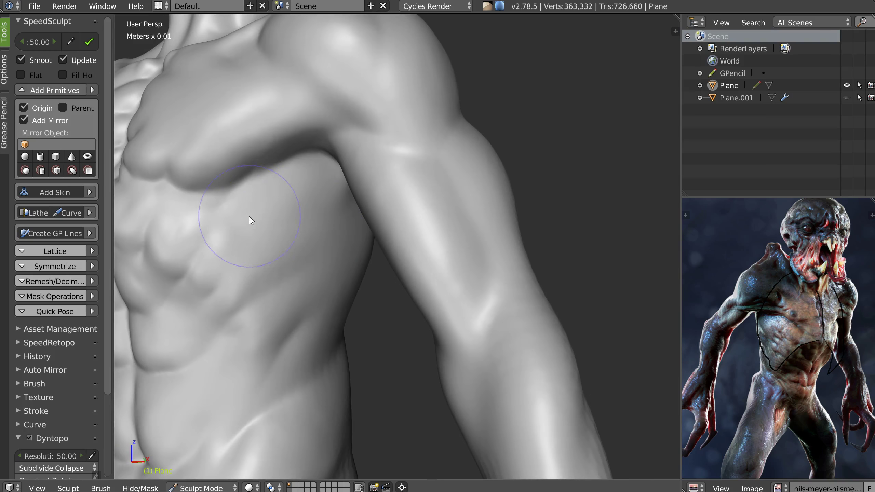
mouse_move(258, 213)
mouse_down()
mouse_move(323, 185)
mouse_move(316, 191)
mouse_up()
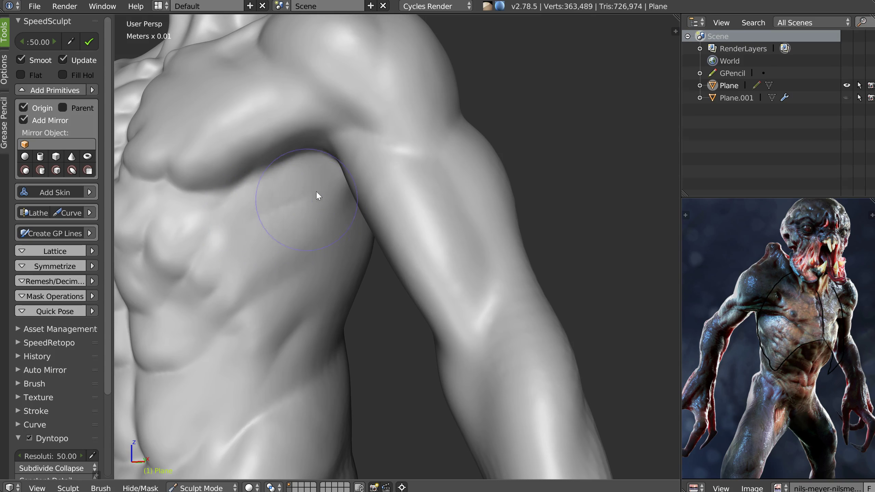
drag(324, 234, 296, 279)
mouse_move(270, 239)
mouse_down()
mouse_move(270, 228)
mouse_move(305, 303)
mouse_up()
drag(309, 343, 336, 344)
- Carve the triceps form and its tendon area on the back of the upper arm
mouse_move(315, 236)
middle_down()
mouse_move(342, 233)
mouse_move(292, 228)
mouse_move(292, 240)
mouse_move(366, 192)
mouse_move(309, 197)
mouse_move(406, 171)
middle_up()
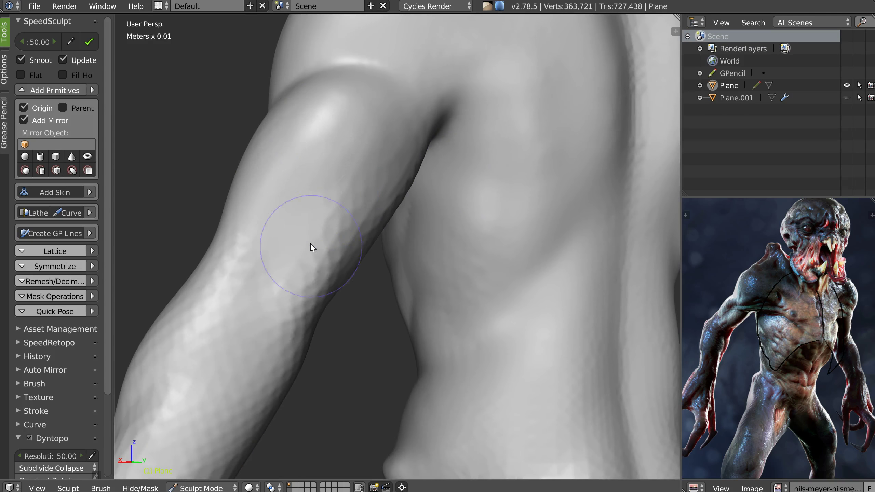
shift+middle_drag(311, 243, 341, 254)
drag(308, 240, 313, 200)
mouse_move(261, 275)
mouse_down()
mouse_move(303, 209)
mouse_move(362, 196)
mouse_up()
middle_drag(419, 227, 382, 216)
mouse_move(385, 220)
mouse_down()
mouse_move(369, 221)
mouse_move(381, 247)
mouse_move(344, 351)
mouse_move(343, 304)
mouse_move(443, 106)
mouse_move(453, 209)
mouse_up()
mouse_move(341, 347)
middle_down()
mouse_move(347, 281)
mouse_move(292, 346)
middle_up()
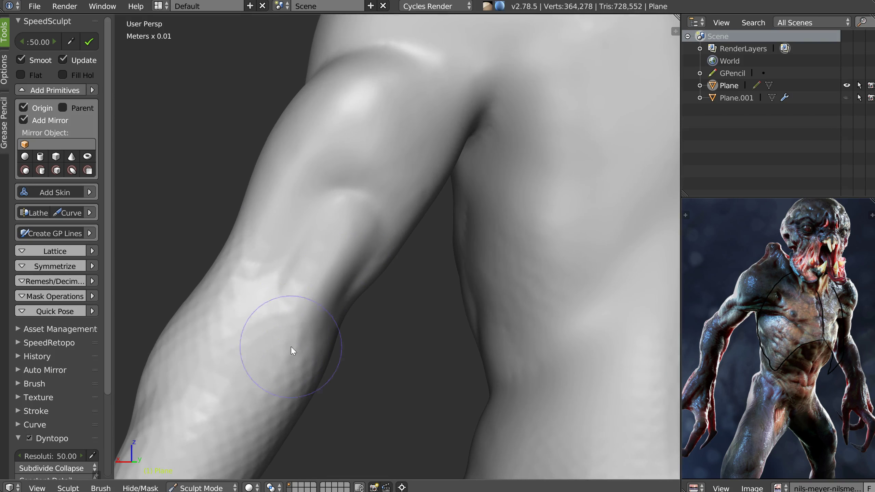
- Build up the back of the elbow and smooth it together with the length of the forearm
mouse_move(279, 333)
ctrl+mouse_down()
mouse_move(257, 331)
mouse_move(243, 290)
mouse_move(172, 371)
ctrl+mouse_up()
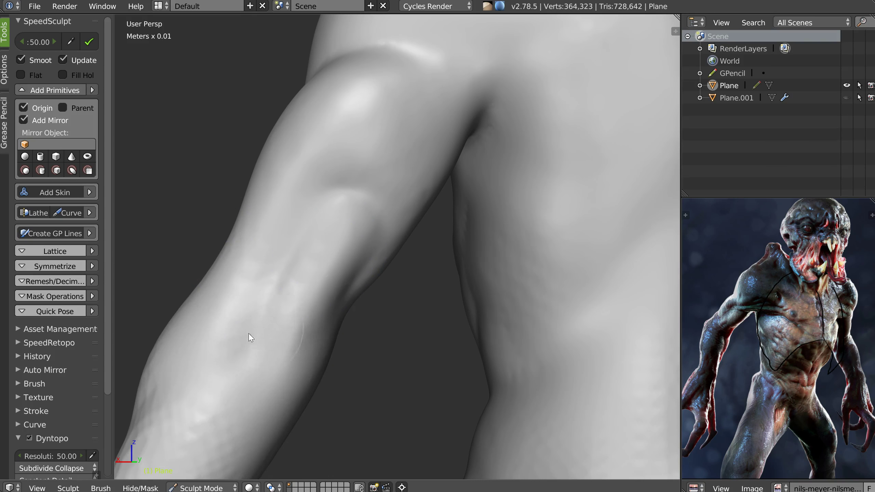
scroll(409, 207, down, 6)
mouse_move(370, 210)
middle_down()
mouse_move(386, 213)
mouse_move(365, 213)
mouse_move(370, 221)
middle_up()
mouse_move(365, 220)
shift+mouse_down()
mouse_move(302, 322)
mouse_move(369, 235)
shift+mouse_up()
mouse_move(369, 235)
middle_down()
mouse_move(346, 250)
mouse_move(367, 254)
middle_up()
scroll(367, 254, up, 2)
mouse_move(409, 219)
shift+mouse_down()
mouse_move(352, 322)
mouse_move(341, 365)
shift+mouse_up()
shift+drag(405, 190, 392, 199)
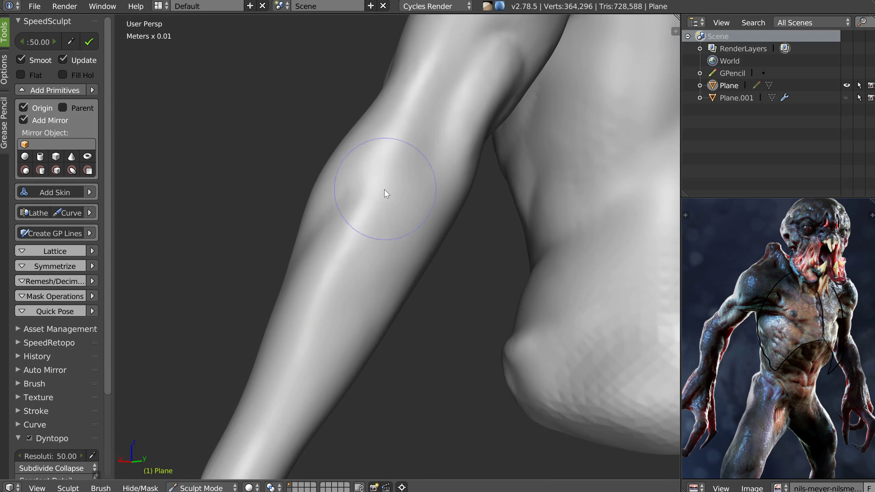
- Smooth the inner side of the forearm just below the elbow
middle_drag(379, 230, 414, 202)
shift+drag(414, 202, 367, 289)
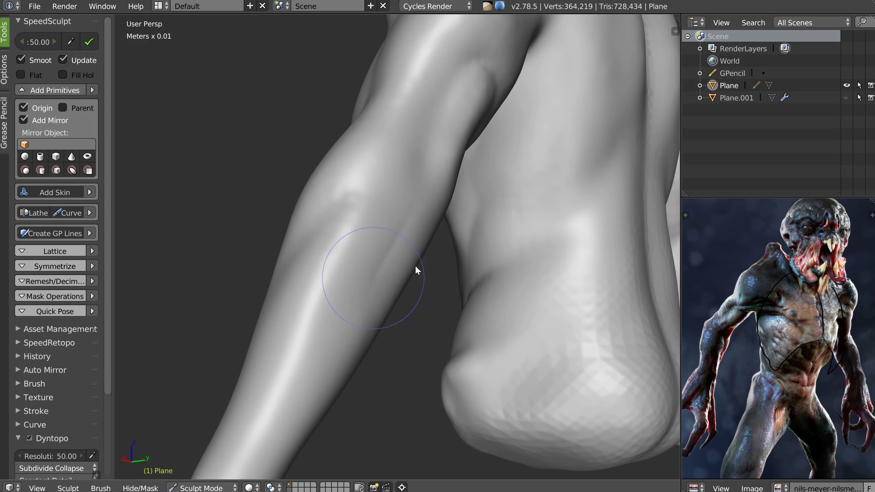
middle_drag(416, 267, 383, 286)
mouse_move(383, 287)
shift+mouse_down()
mouse_move(311, 404)
mouse_move(393, 260)
shift+mouse_up()
middle_drag(393, 259, 374, 299)
key(shift+z)
click(448, 297)
key(shift+z)
click(441, 275)
- Switch to a pulling brush and adjust the arm's profile above the elbow in side view
scroll(390, 255, down, 4)
mouse_move(375, 220)
middle_down()
mouse_move(383, 248)
mouse_move(356, 256)
middle_up()
scroll(467, 211, up, 1)
key(w)
click(399, 160)
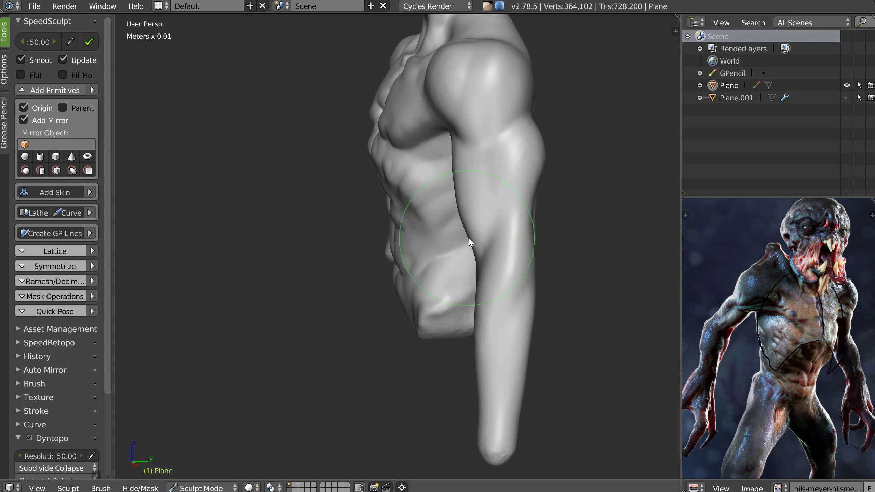
middle_drag(470, 240, 471, 231)
mouse_move(461, 201)
mouse_down()
mouse_move(452, 155)
mouse_move(467, 212)
mouse_up()
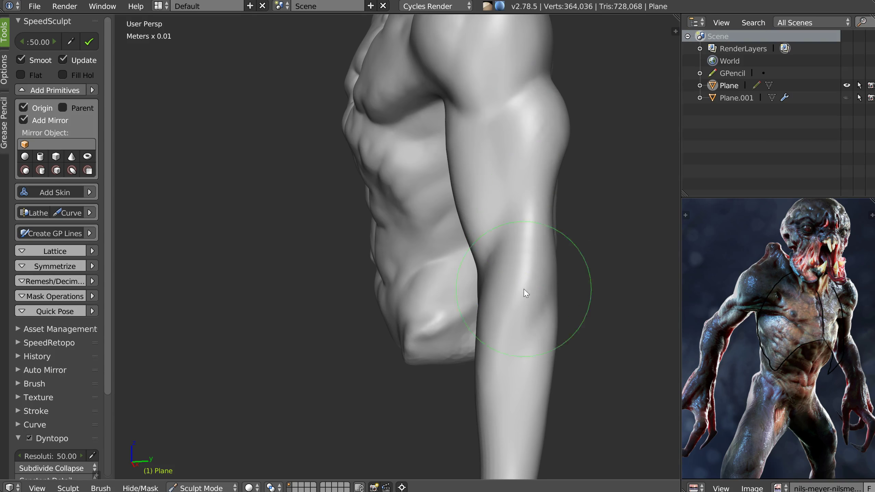
- Try to pull the elbow out toward the back of the arm
scroll(537, 254, down, 3)
drag(542, 265, 564, 261)
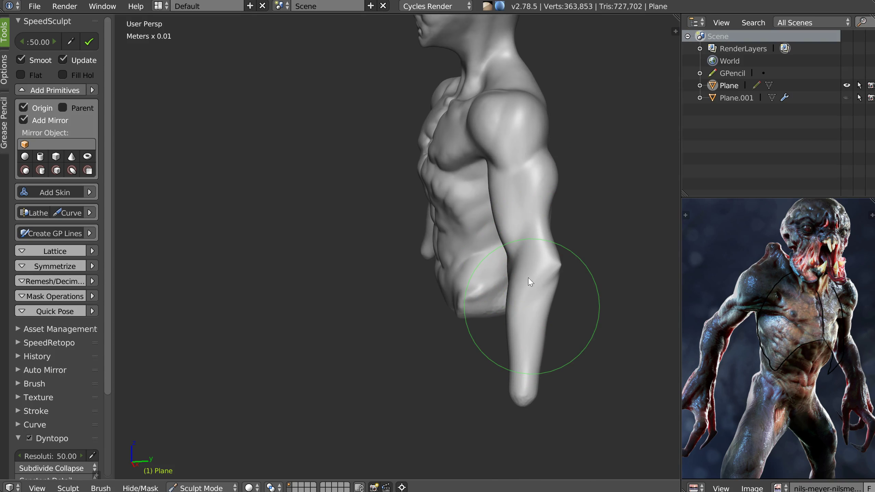
key(ctrl+z)
- Give the pulling brush a rounded falloff curve and adjust the outline at the back of the elbow
right_click(522, 270)
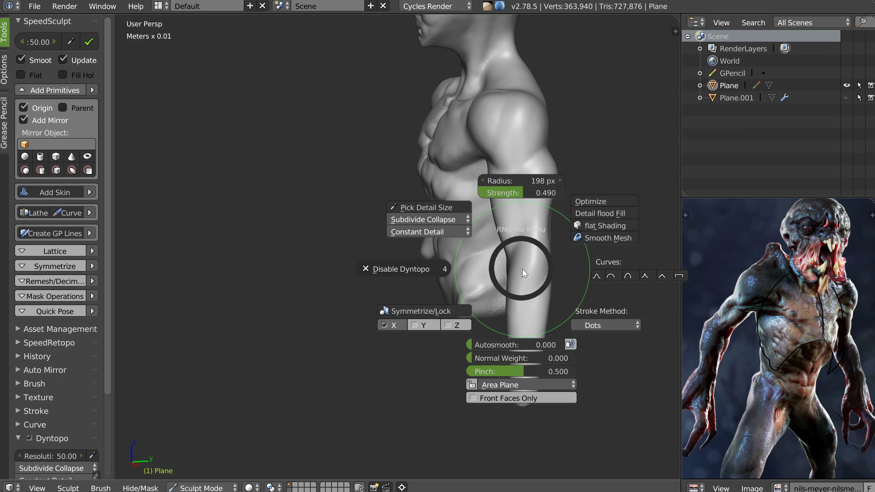
click(609, 277)
middle_drag(596, 266, 569, 258)
drag(572, 258, 572, 255)
- Reshape the base of the neck just above the collarbone with the pulling brush
middle_drag(572, 258, 527, 157)
scroll(471, 208, down, 2)
shift+middle_drag(469, 203, 461, 283)
middle_drag(449, 227, 418, 220)
scroll(418, 220, up, 5)
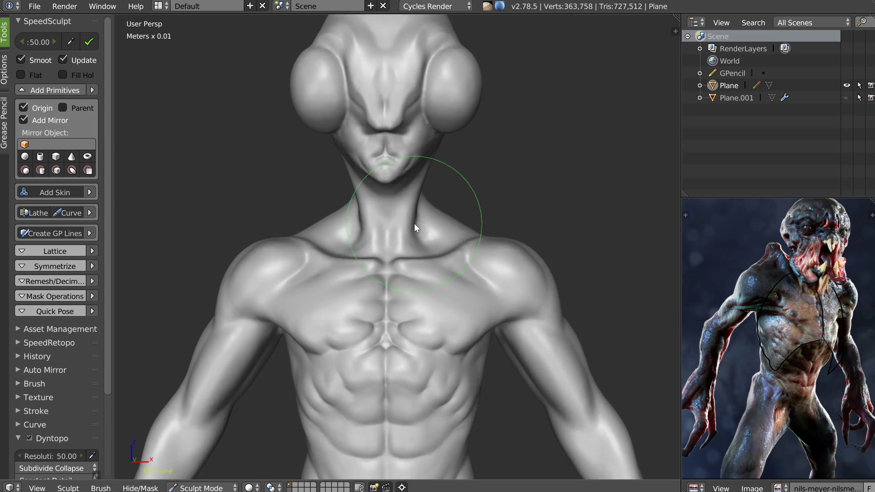
drag(416, 223, 415, 262)
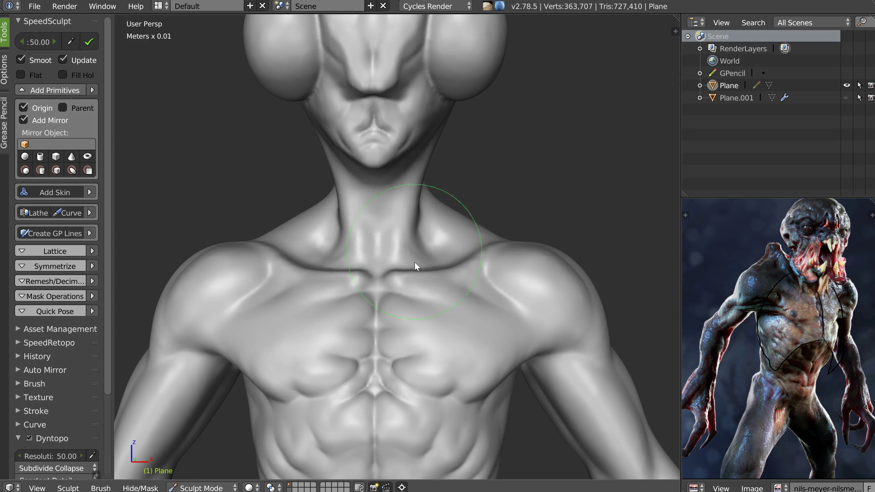
scroll(419, 251, up, 5)
mouse_move(433, 233)
mouse_down()
mouse_move(421, 245)
mouse_move(408, 241)
mouse_move(456, 234)
mouse_move(421, 278)
mouse_move(427, 265)
mouse_up()
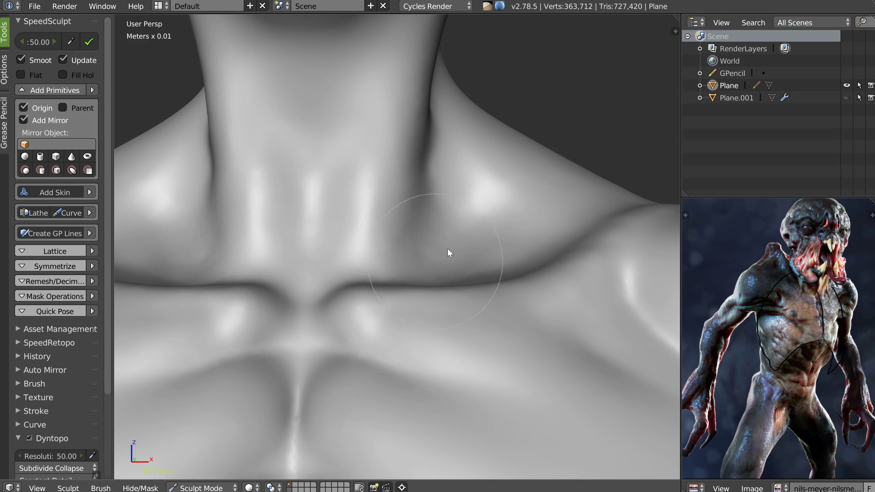
- Switch to the Crease brush and carve the side of the neck and the notch between the collarbones
middle_drag(442, 239, 421, 229)
key(w)
mouse_move(453, 131)
mouse_down()
mouse_move(435, 160)
mouse_move(438, 241)
mouse_up()
middle_drag(432, 235, 381, 248)
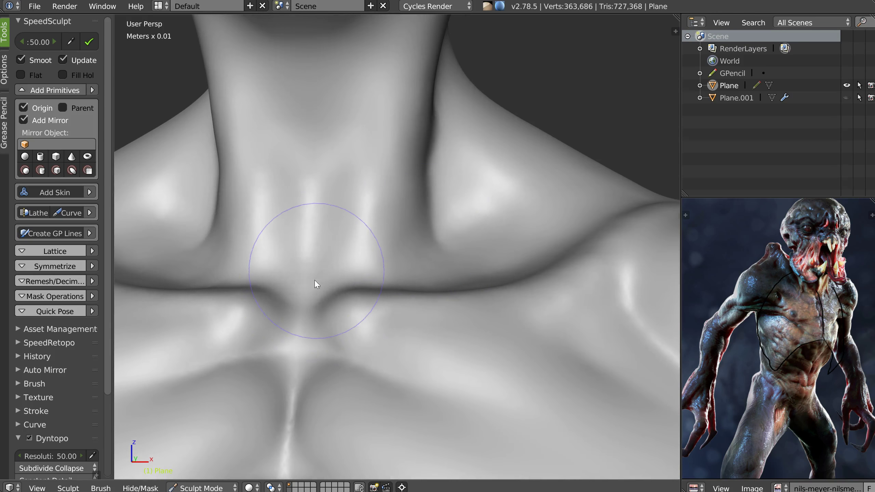
drag(314, 281, 304, 290)
drag(325, 206, 312, 261)
mouse_move(400, 215)
mouse_down()
mouse_move(390, 250)
mouse_move(398, 213)
mouse_up()
- Define the lower end of the neck muscle above the collarbone and smooth the hollow beside it
mouse_move(396, 222)
middle_down()
mouse_move(389, 229)
mouse_move(408, 211)
middle_up()
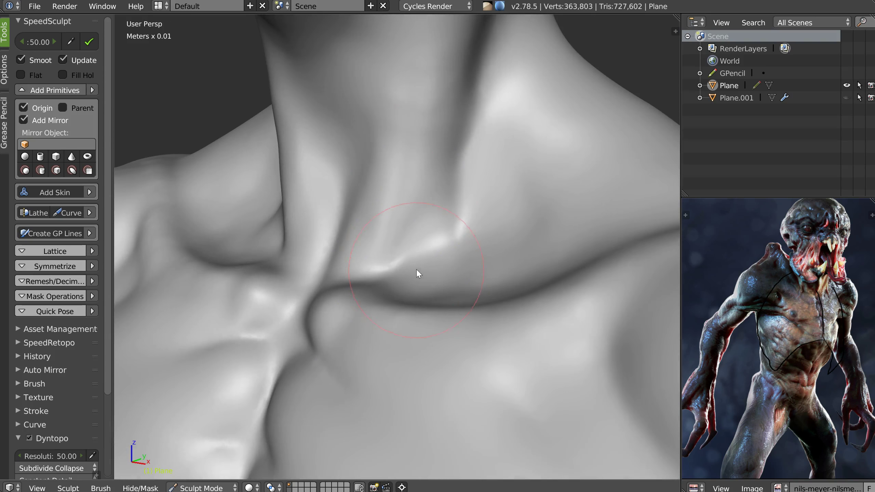
drag(405, 289, 411, 258)
mouse_move(411, 257)
middle_down()
mouse_move(400, 228)
mouse_move(409, 195)
mouse_move(433, 287)
middle_up()
shift+drag(419, 314, 434, 243)
middle_drag(434, 243, 442, 234)
- Switch to the Snakehook brush, enlarge it and adjust the outline of the neck
key(w)
click(366, 197)
key(f)
click(467, 234)
drag(418, 213, 425, 214)
scroll(479, 208, down, 5)
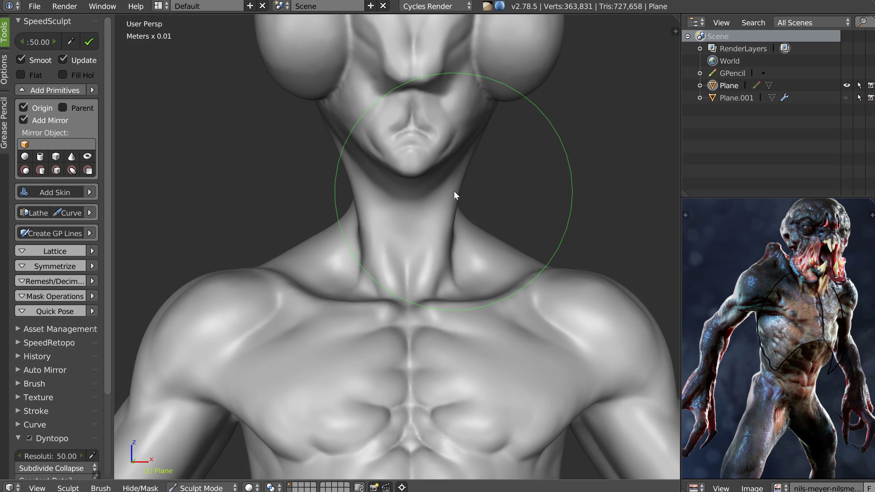
drag(447, 250, 454, 230)
middle_drag(457, 245, 356, 249)
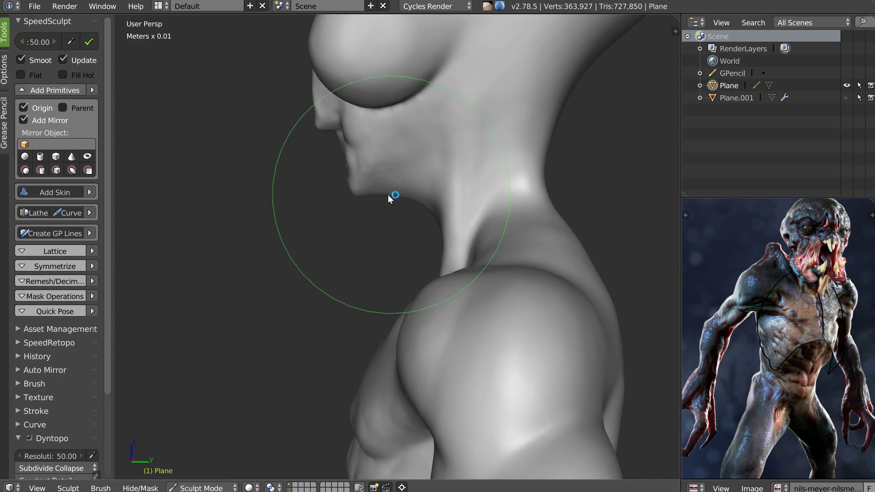
- Crease the lower edge of the chin with a smaller brush
middle_drag(387, 194, 452, 174)
scroll(371, 172, up, 7)
scroll(363, 173, down, 3)
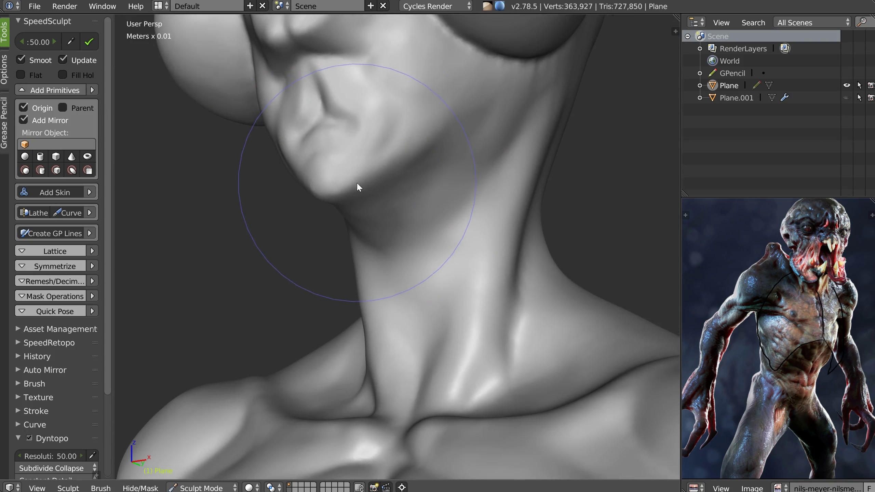
key(f)
click(304, 187)
scroll(344, 203, up, 3)
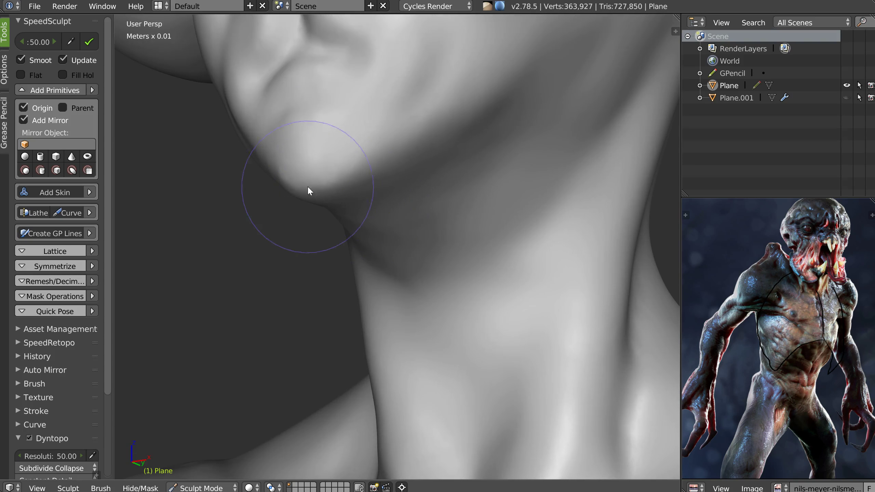
mouse_move(311, 172)
mouse_down()
mouse_move(287, 192)
mouse_move(347, 180)
mouse_move(394, 145)
mouse_move(380, 196)
mouse_up()
middle_drag(380, 195, 432, 172)
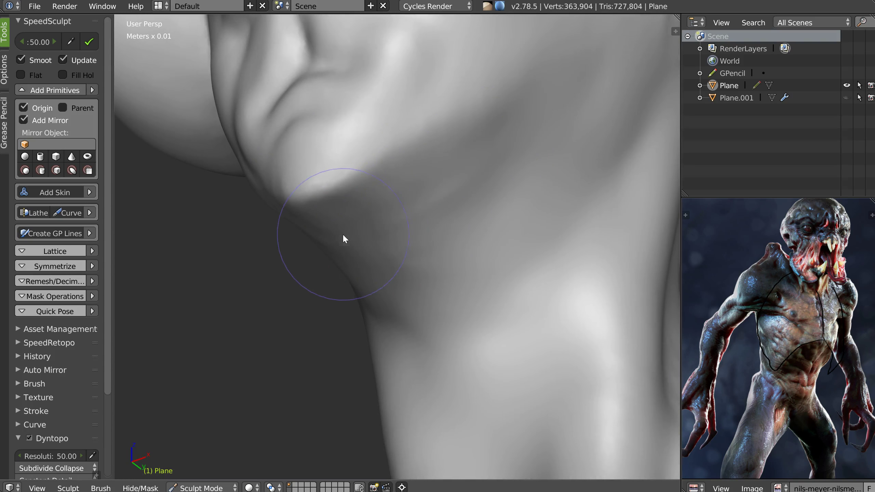
- Carve the underside of the jaw and blend it into the side of the neck
drag(343, 238, 417, 215)
middle_drag(514, 148, 489, 190)
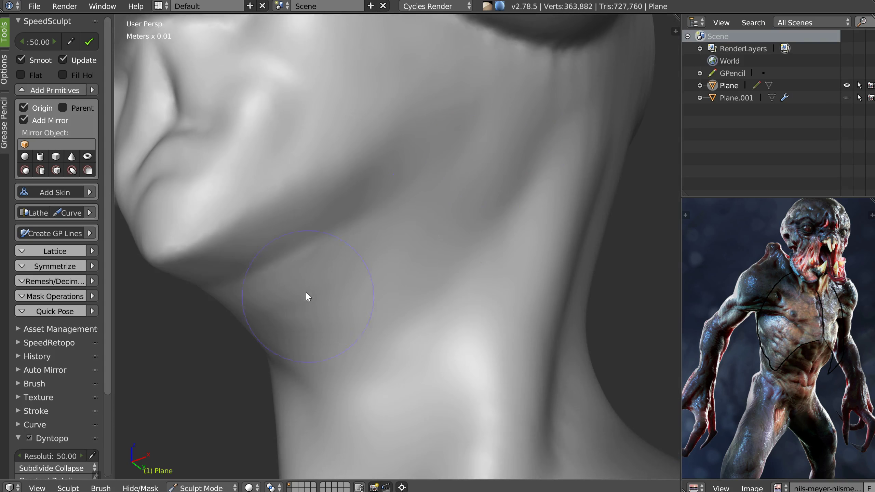
drag(307, 294, 341, 278)
drag(522, 181, 491, 228)
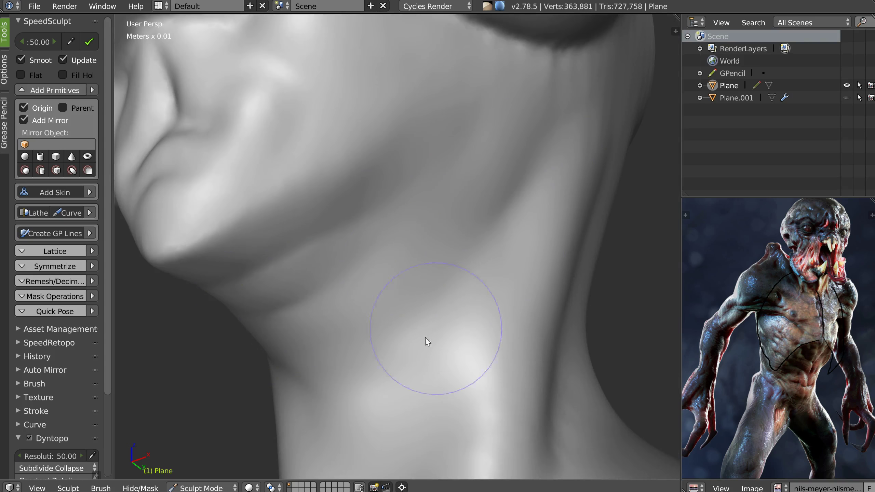
drag(306, 391, 376, 356)
- Carve around the front of the throat to form a rounded bulge below the chin
scroll(445, 320, down, 3)
middle_drag(444, 321, 388, 284)
middle_drag(371, 228, 390, 217)
mouse_move(389, 217)
mouse_down()
mouse_move(385, 243)
mouse_move(420, 219)
mouse_up()
mouse_move(413, 264)
mouse_down()
mouse_move(408, 210)
mouse_move(408, 225)
mouse_up()
mouse_move(415, 192)
mouse_down()
mouse_move(426, 174)
mouse_move(343, 199)
mouse_move(422, 188)
mouse_move(339, 263)
mouse_up()
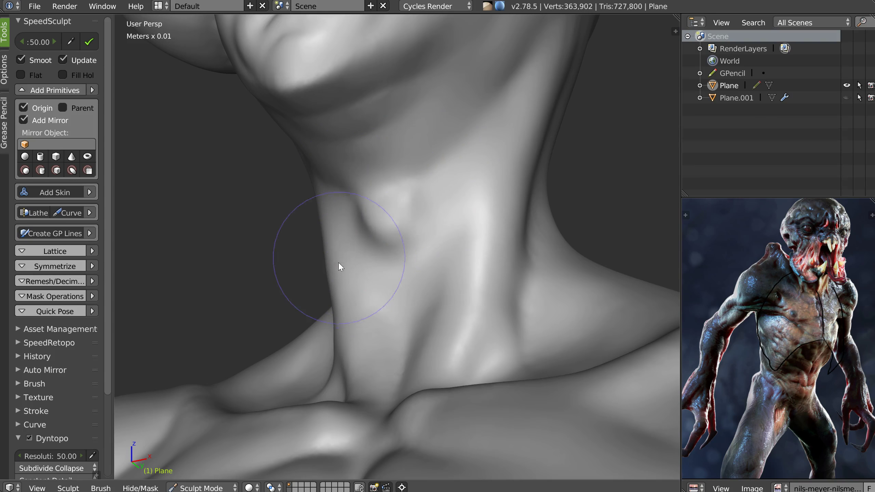
- Soften the cheek between the eye and the jawline
mouse_move(470, 214)
middle_down()
mouse_move(445, 225)
mouse_move(473, 217)
mouse_move(606, 238)
mouse_move(491, 193)
mouse_move(469, 194)
mouse_move(467, 186)
middle_up()
scroll(401, 239, down, 5)
scroll(583, 218, up, 4)
scroll(583, 218, down, 4)
scroll(468, 187, up, 5)
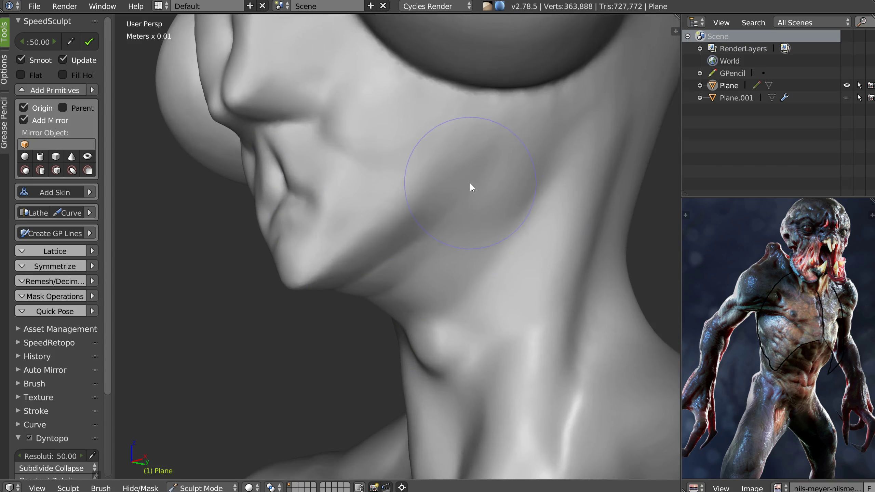
scroll(471, 184, up, 1)
key(w)
click(473, 137)
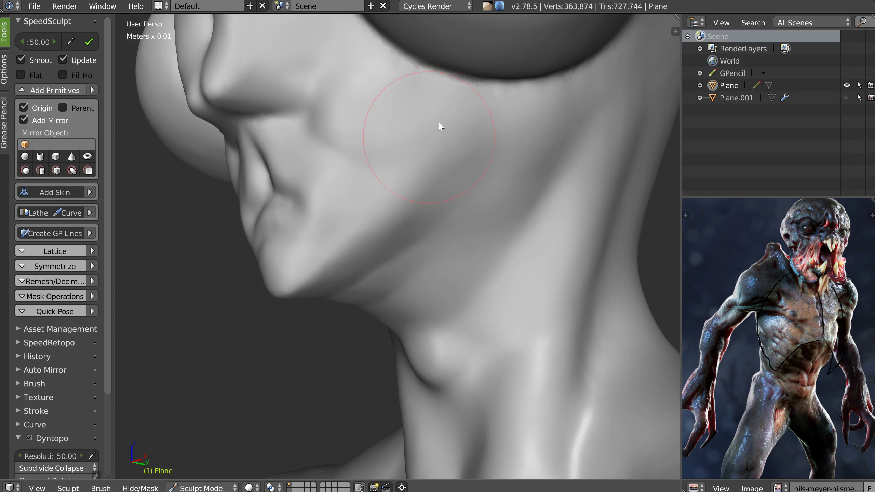
- Reduce the brush size and sharpen the vertical groove above the mouth and the curved mouth line
mouse_move(393, 189)
middle_down()
mouse_move(324, 209)
mouse_move(328, 196)
mouse_move(359, 198)
mouse_move(442, 260)
middle_up()
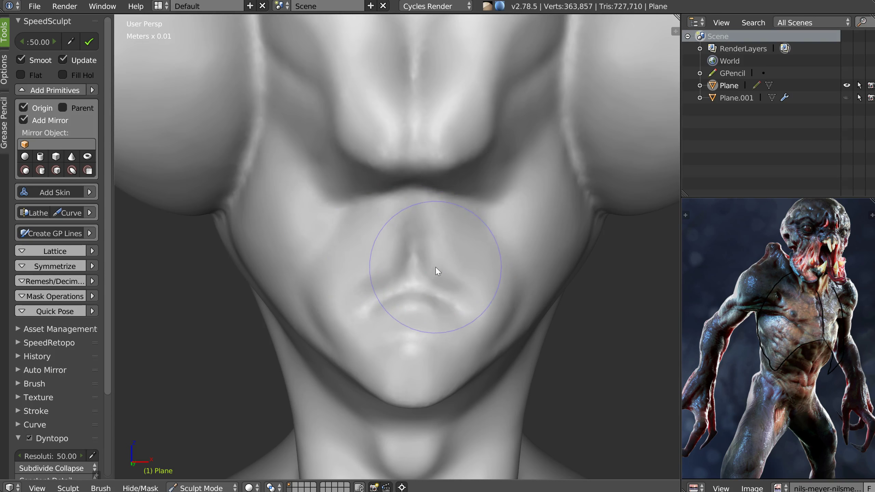
scroll(427, 256, up, 2)
key(f)
click(405, 248)
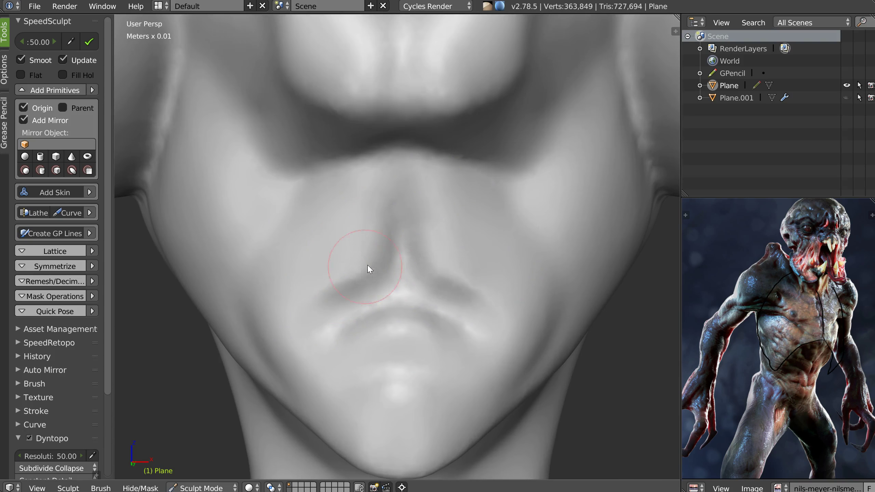
drag(401, 222, 400, 247)
mouse_move(364, 289)
mouse_down()
mouse_move(327, 339)
mouse_move(380, 332)
mouse_move(476, 348)
mouse_up()
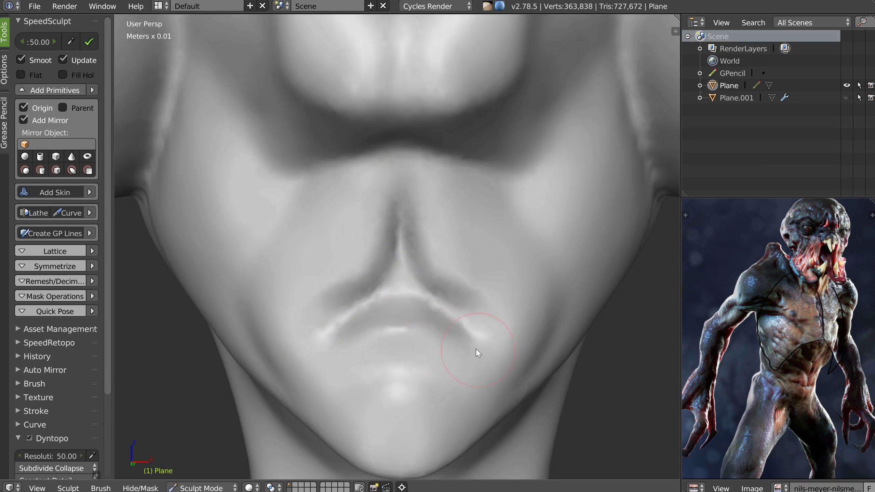
- Try a stroke on the fold between the nose and the cheek
middle_drag(391, 297, 335, 231)
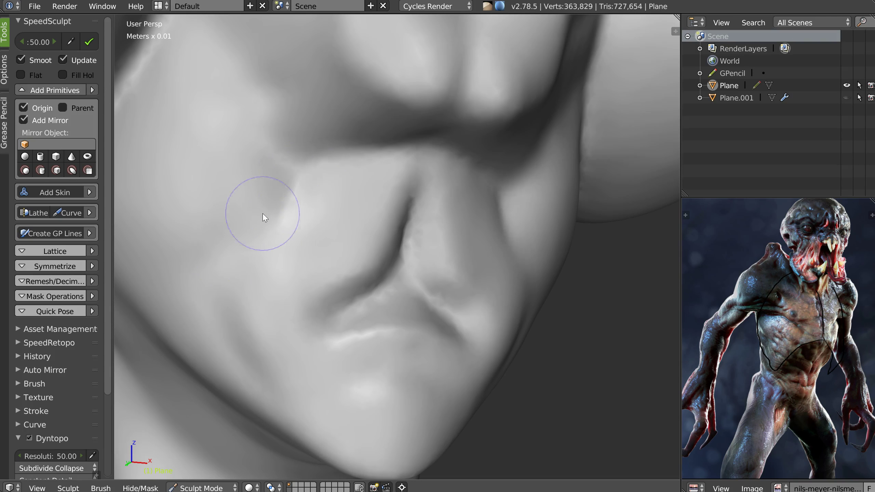
drag(282, 183, 276, 122)
key(ctrl+z)
- Set the dyntopo detail refine method to Subdivide Edges
scroll(435, 164, down, 6)
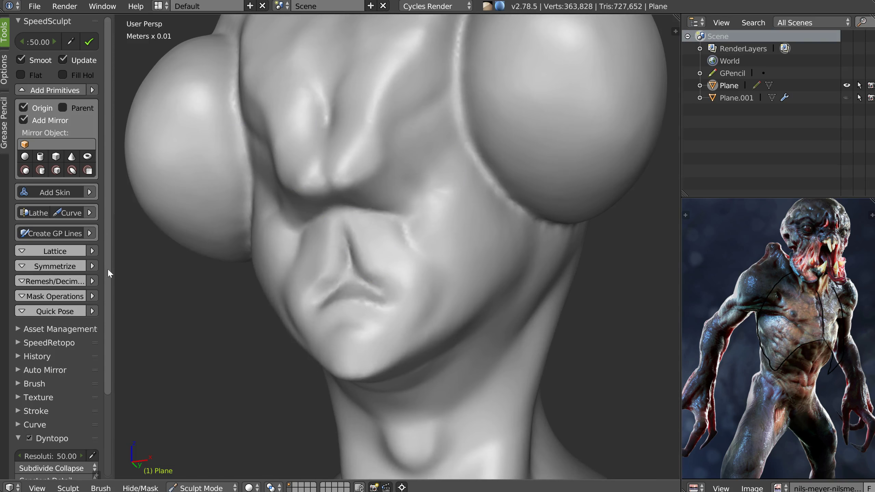
right_click(396, 199)
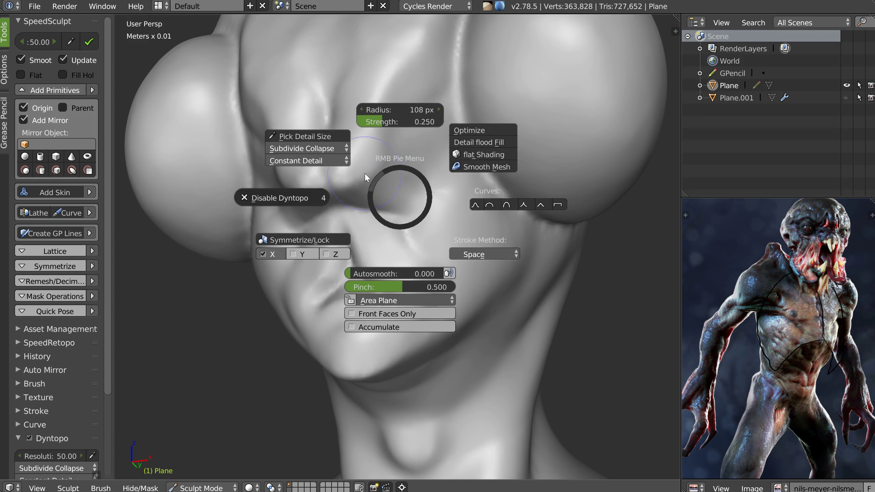
click(302, 148)
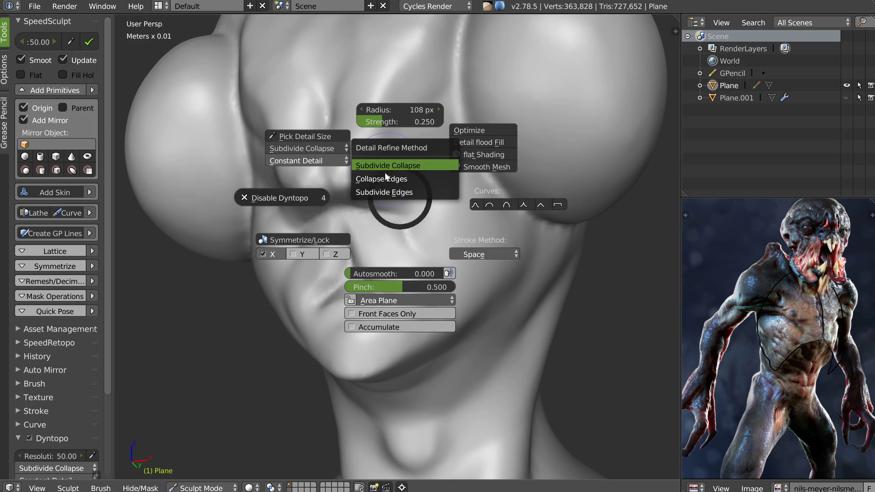
click(380, 192)
- Crease the underside of the nose and the fold running from it above the upper lip toward the cheek
scroll(369, 186, up, 8)
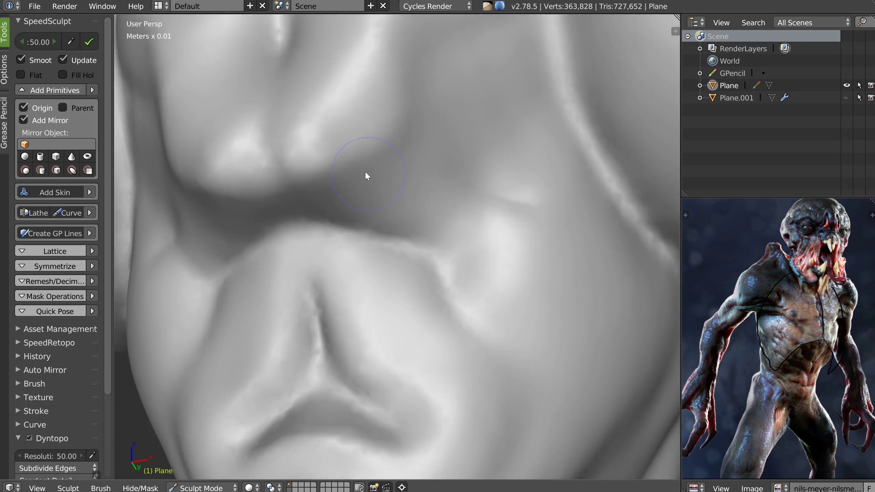
middle_drag(365, 172, 357, 161)
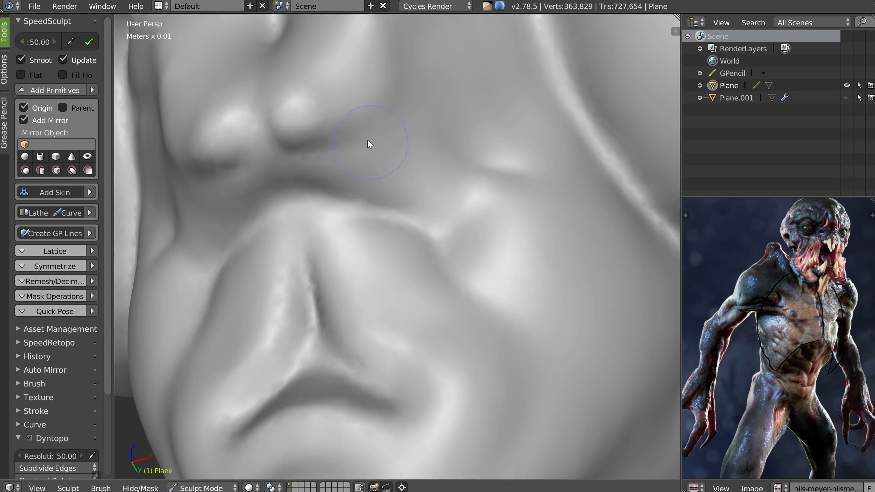
drag(274, 144, 274, 151)
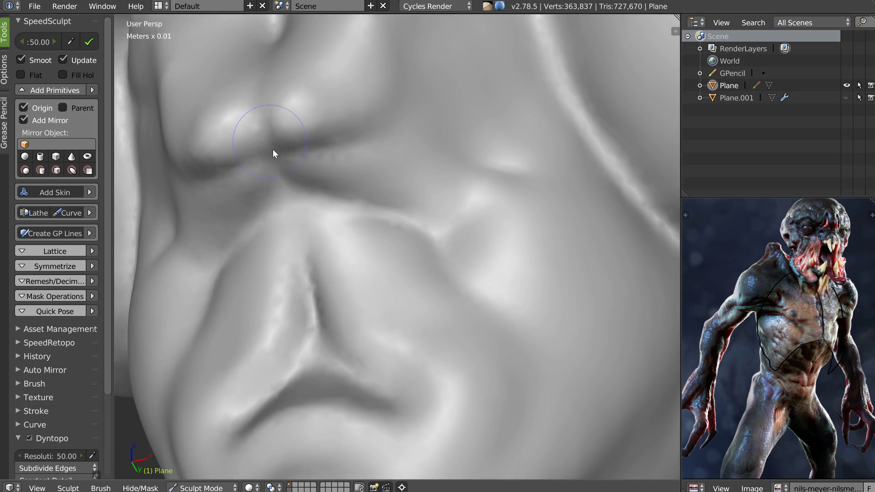
mouse_move(309, 200)
mouse_down()
mouse_move(432, 249)
mouse_move(325, 240)
mouse_up()
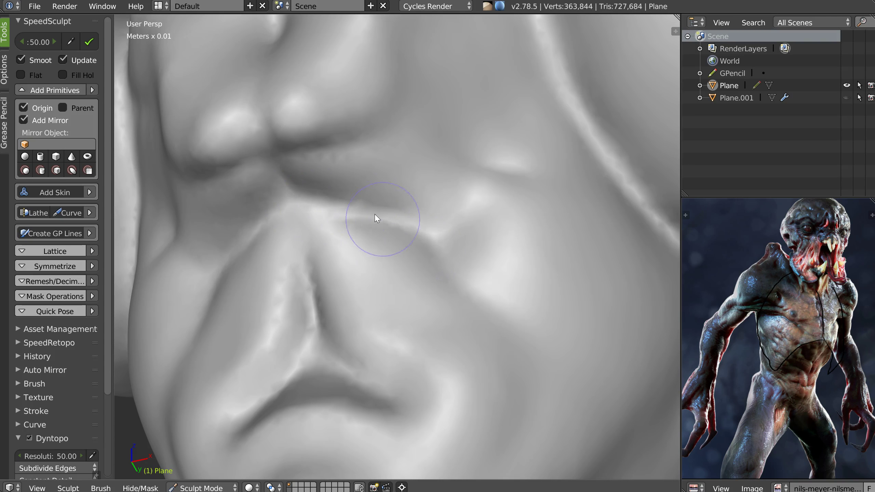
middle_drag(375, 213, 350, 218)
drag(352, 213, 417, 207)
- Show the wireframe over the sculpt and deepen the crease beneath the nose
key(shift+z)
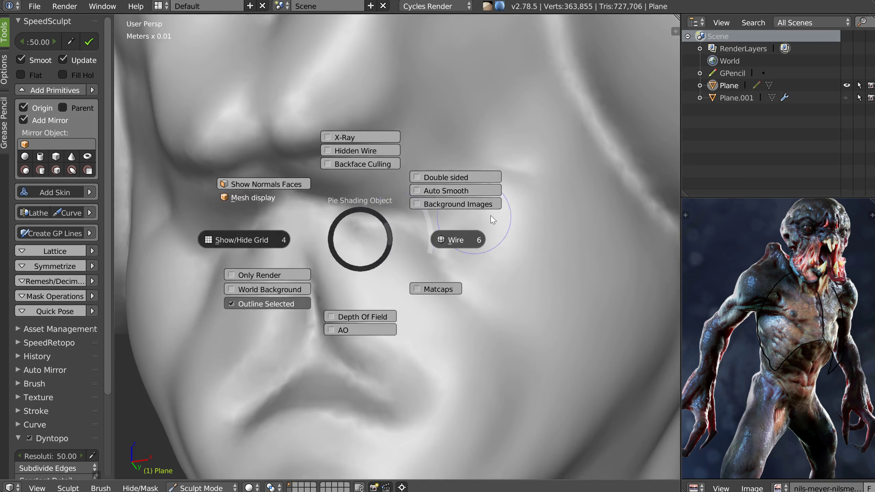
click(465, 231)
drag(330, 160, 372, 138)
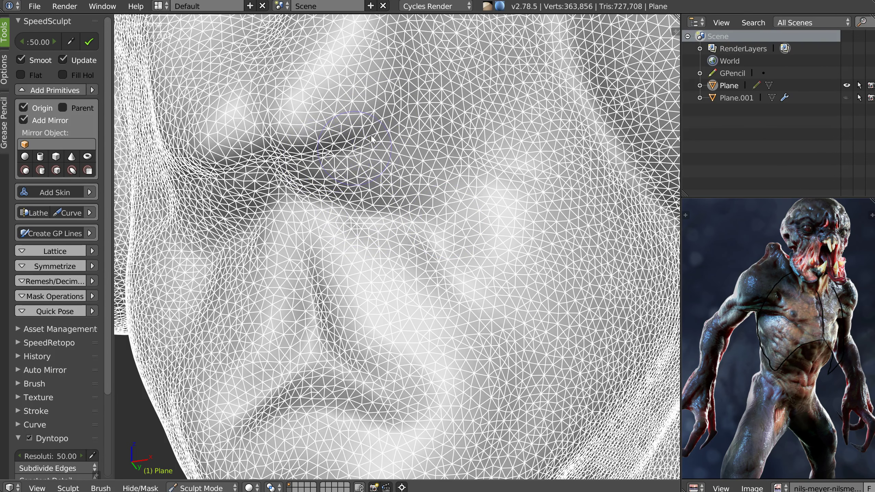
- Set the dyntopo resolution to 60 and stroke along the crease beneath the nose
right_click(359, 164)
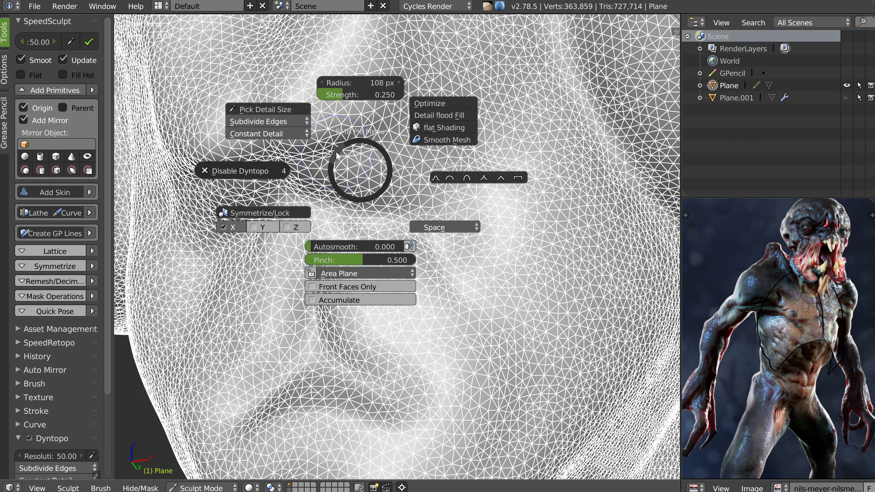
right_click(336, 153)
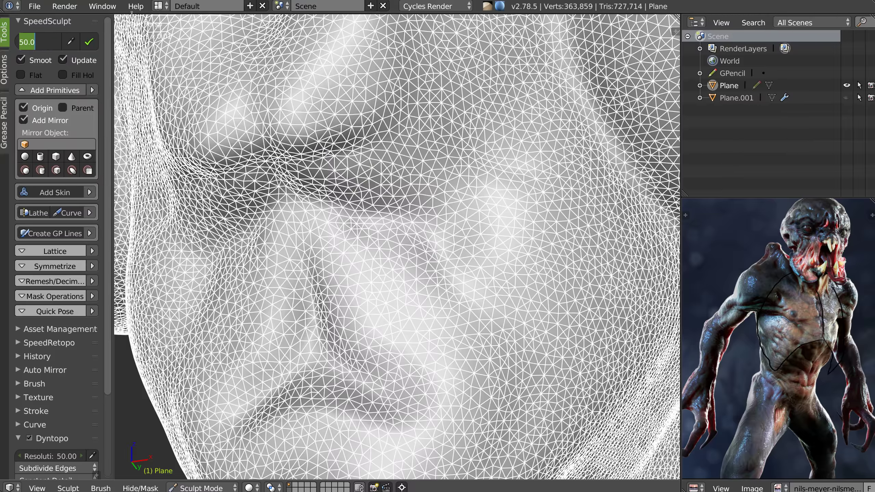
drag(302, 156, 396, 107)
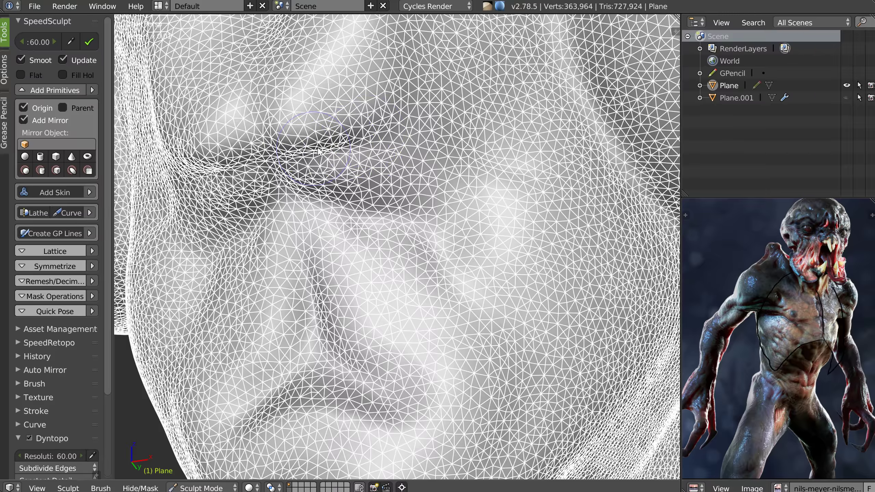
- Set the dyntopo detail refine method to Subdivide Collapse
right_click(331, 148)
click(284, 99)
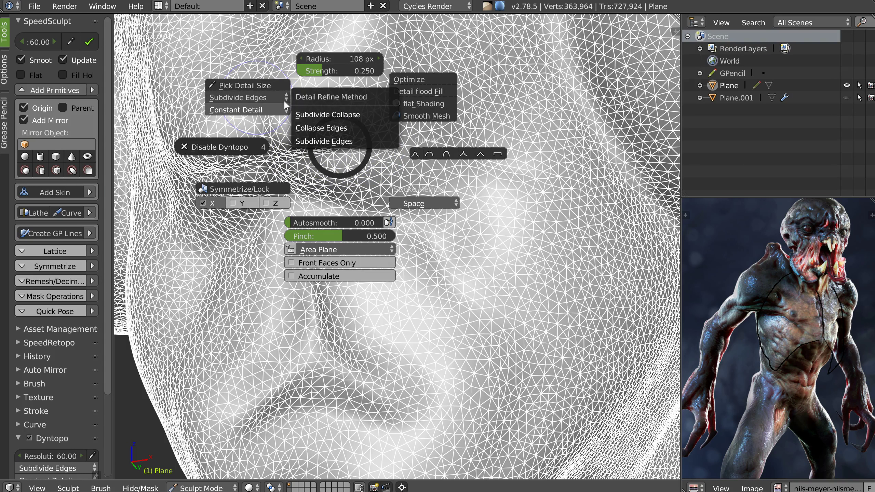
click(325, 115)
scroll(342, 152, up, 2)
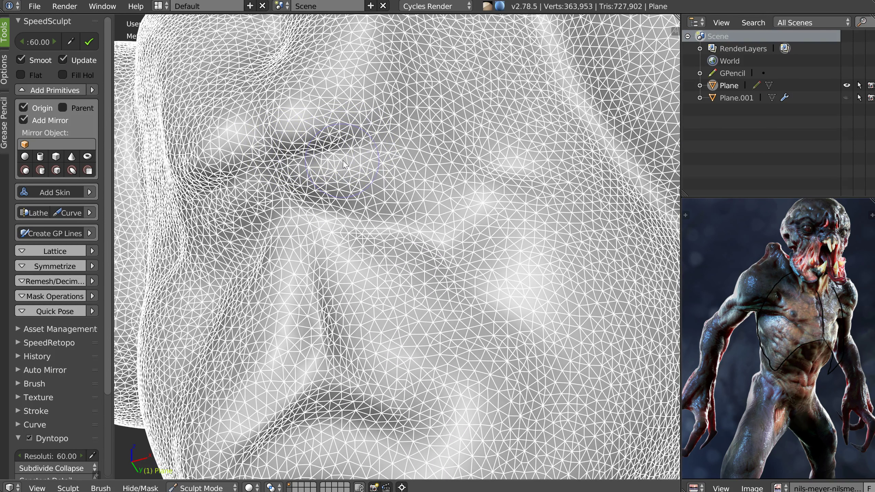
key(w)
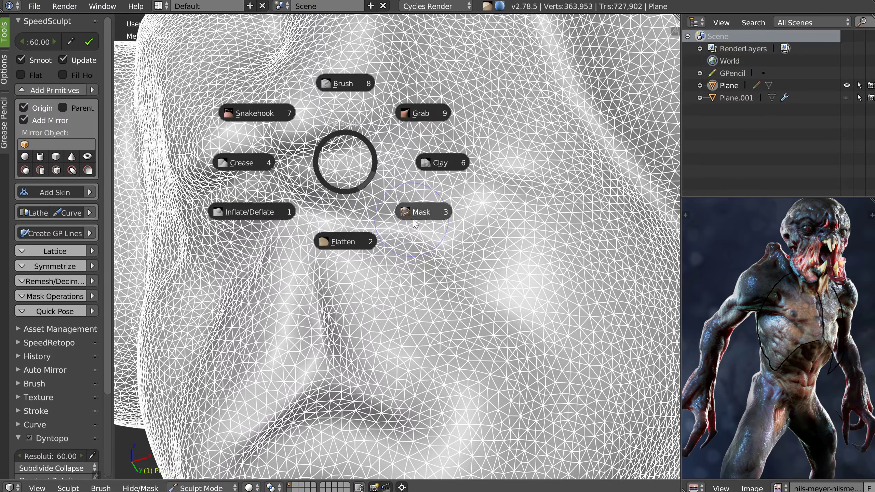
key(Escape)
key(ctrl+s)
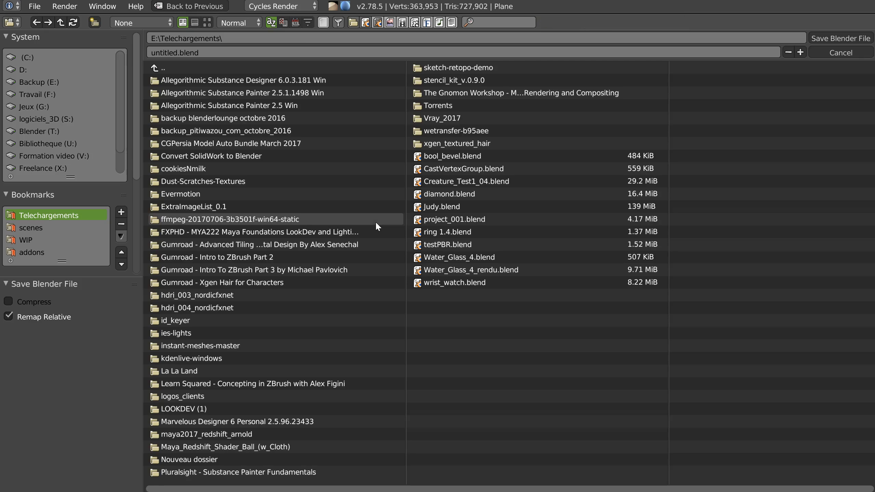
click(840, 54)
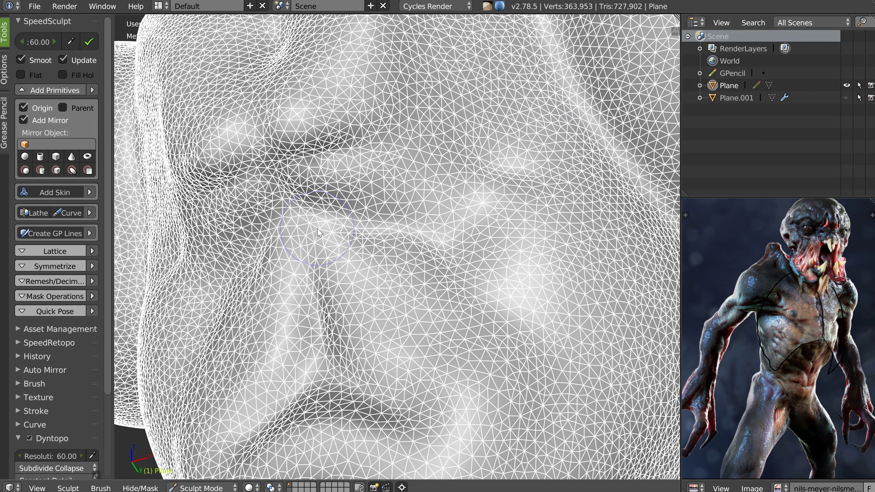
- Pinch the crease beneath the nose with the Pinch/Magnify brush
middle_drag(318, 230, 327, 198)
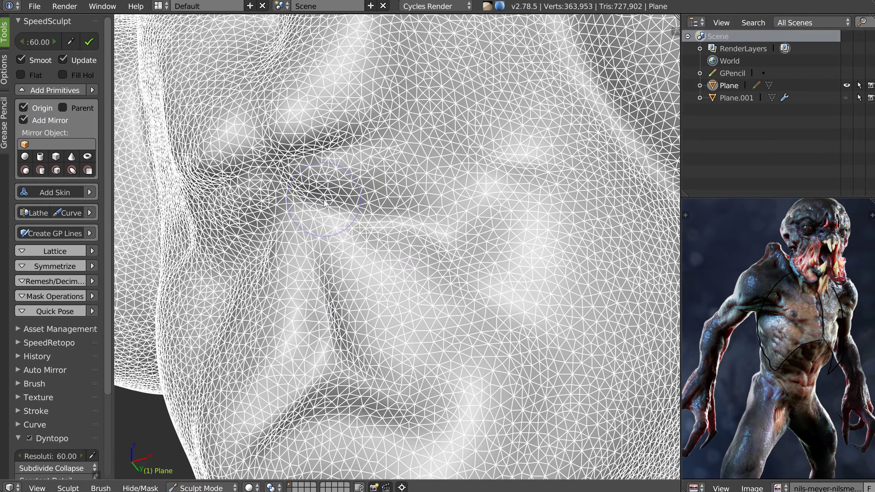
key(alt+w)
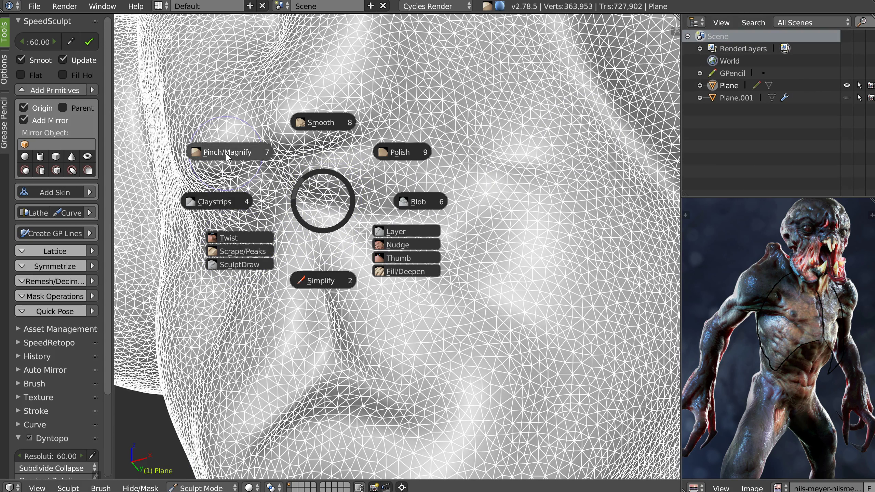
click(288, 155)
mouse_move(270, 155)
mouse_down()
mouse_move(275, 164)
mouse_move(350, 144)
mouse_move(306, 152)
mouse_up()
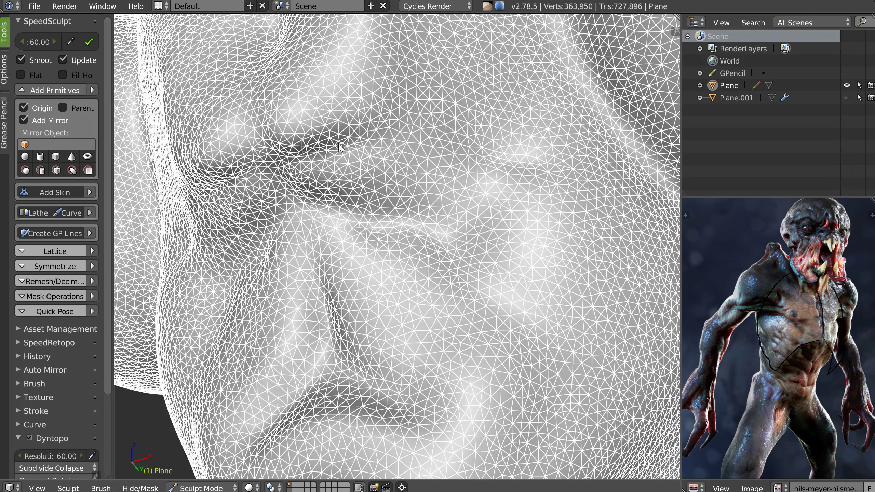
- Set the detail refine method to Subdivide Edges, pinch the crease beneath the nose again, and hide the wireframe
right_click(356, 187)
click(259, 139)
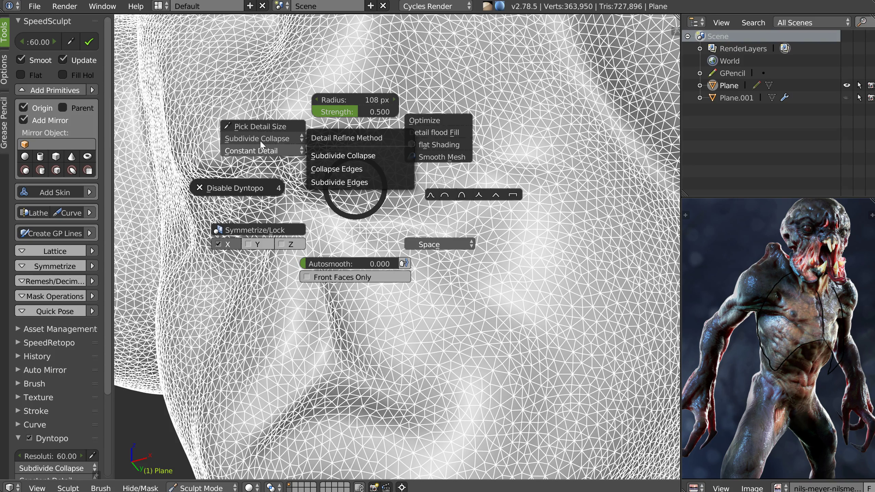
click(342, 182)
drag(267, 155, 334, 154)
key(z)
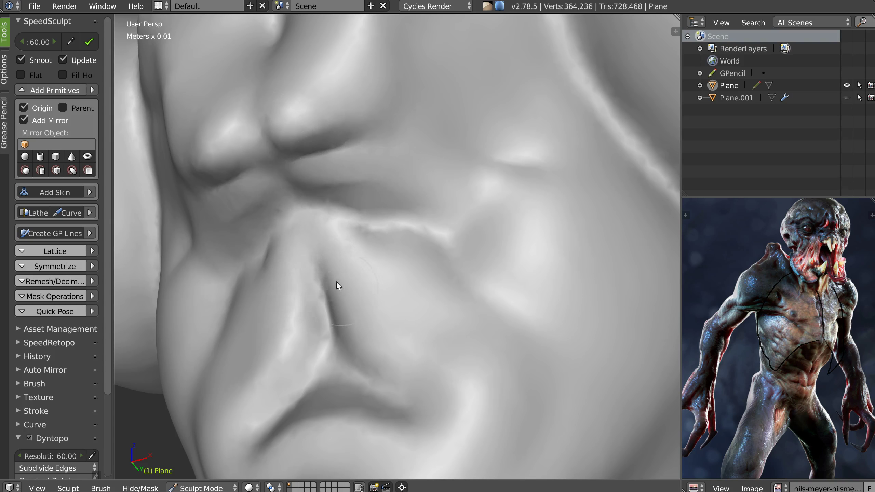
- Sharpen the groove above the mouth, the edges of the upper lip, and the fold below the nose
mouse_move(397, 370)
mouse_down()
mouse_move(360, 319)
mouse_move(277, 357)
mouse_up()
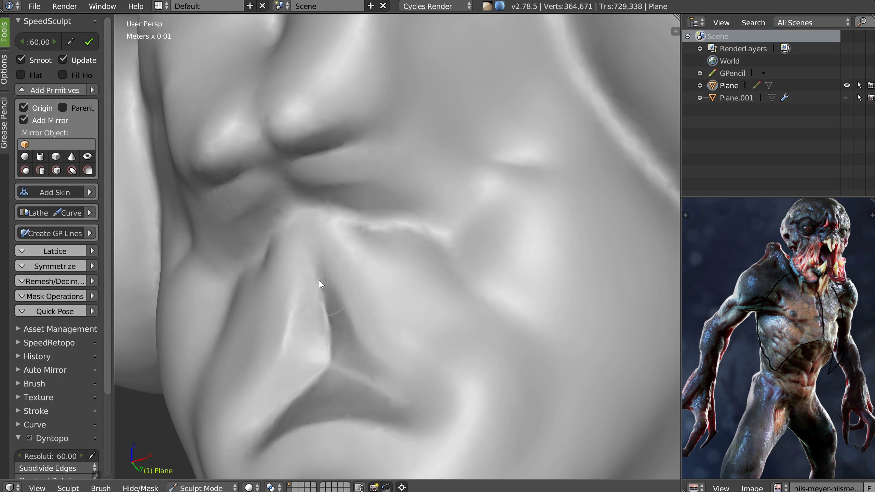
middle_drag(353, 334, 394, 275)
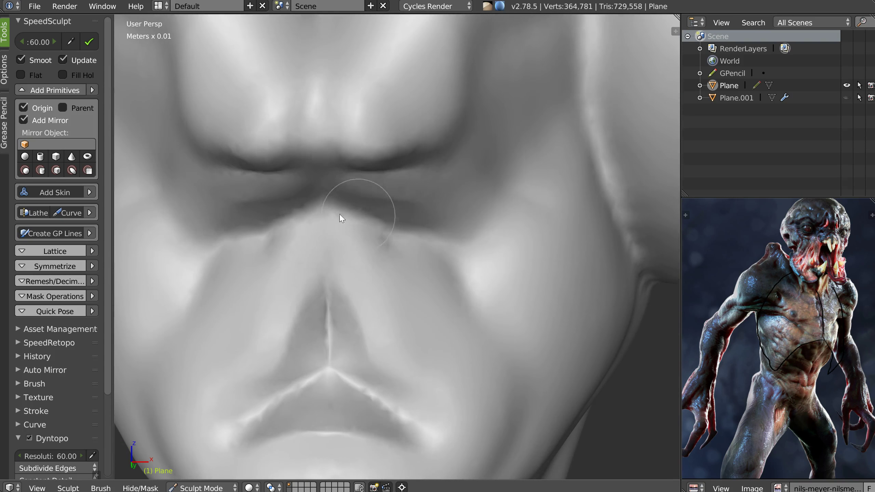
mouse_move(359, 216)
mouse_down()
mouse_move(388, 254)
mouse_move(420, 254)
mouse_up()
- Carve the area beside the central groove between the nose and the upper lip
mouse_move(435, 254)
middle_down()
mouse_move(418, 249)
mouse_move(454, 245)
middle_up()
scroll(401, 256, down, 10)
scroll(410, 250, up, 10)
scroll(427, 247, down, 7)
scroll(430, 239, up, 4)
scroll(373, 244, down, 3)
scroll(441, 250, up, 6)
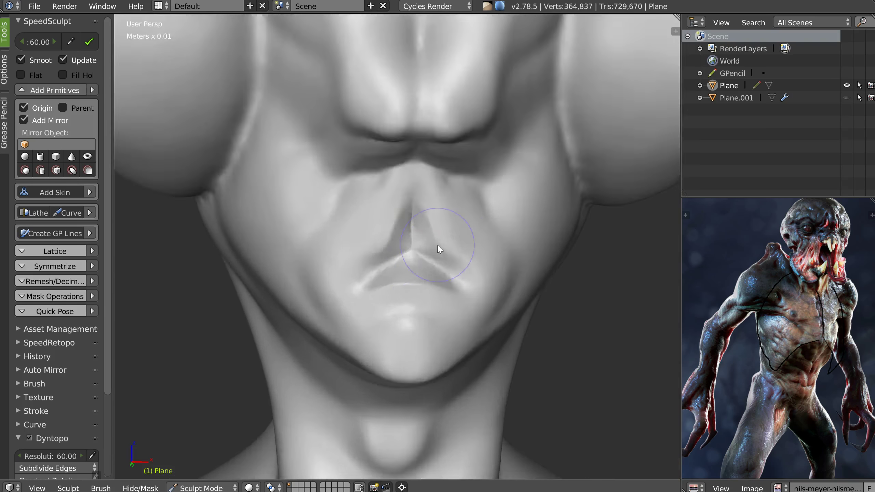
mouse_move(436, 187)
mouse_down()
mouse_move(447, 195)
mouse_move(461, 268)
mouse_move(467, 246)
mouse_up()
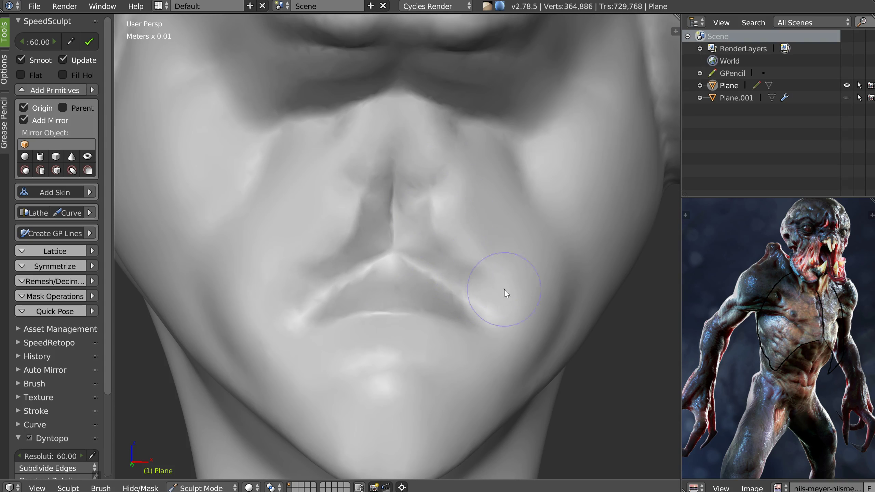
- Shape the lower lip and the fold above the chin, and extend the crease at the mouth corner
mouse_move(389, 267)
mouse_down()
mouse_move(408, 287)
mouse_move(346, 283)
mouse_move(384, 270)
mouse_move(433, 280)
mouse_move(465, 306)
mouse_move(377, 321)
mouse_up()
mouse_move(398, 350)
mouse_down()
mouse_move(384, 336)
mouse_move(336, 368)
mouse_move(389, 348)
mouse_move(353, 356)
mouse_move(333, 396)
mouse_up()
middle_drag(333, 396, 364, 346)
middle_drag(496, 282, 463, 281)
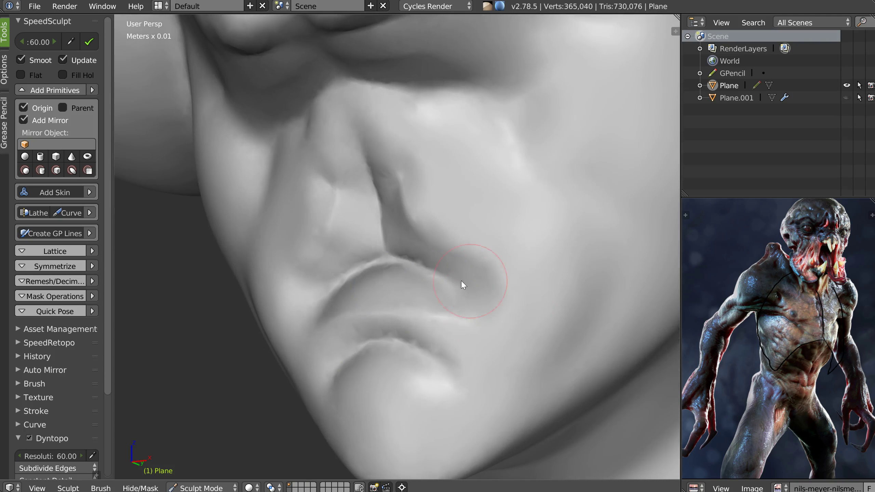
mouse_move(438, 279)
ctrl+mouse_down()
mouse_move(481, 301)
mouse_move(520, 288)
mouse_move(516, 304)
ctrl+mouse_up()
mouse_move(490, 314)
middle_down()
mouse_move(468, 312)
mouse_move(465, 301)
middle_up()
- Try to pull the surface above the mouth corner downward with the Grab brush
key(g)
mouse_move(495, 244)
mouse_down()
mouse_move(522, 240)
mouse_move(504, 284)
mouse_up()
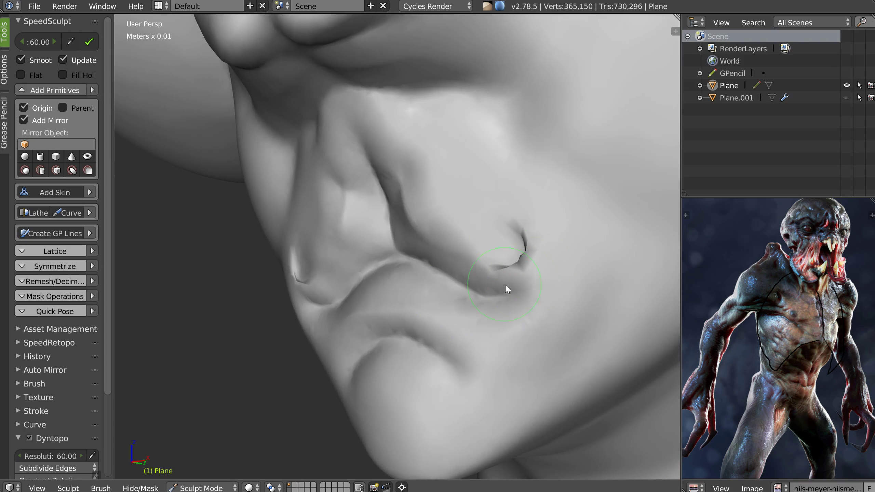
key(ctrl+z)
- Switch from the Grab brush to a sculpting brush and stroke the cheek beside the mouth corner
key(w)
click(489, 252)
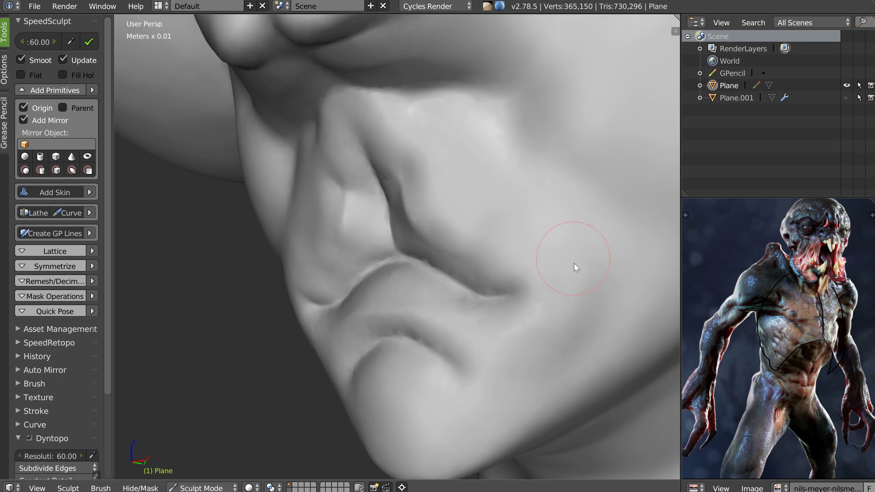
drag(588, 297, 558, 305)
- Sculpt the forehead planes and define the ridges running from the brow down to the nose beside the eyes
scroll(554, 262, down, 8)
middle_drag(530, 267, 605, 268)
mouse_move(602, 157)
shift+middle_down()
mouse_move(518, 216)
mouse_move(450, 214)
mouse_move(426, 203)
mouse_move(447, 198)
shift+middle_up()
scroll(447, 191, up, 4)
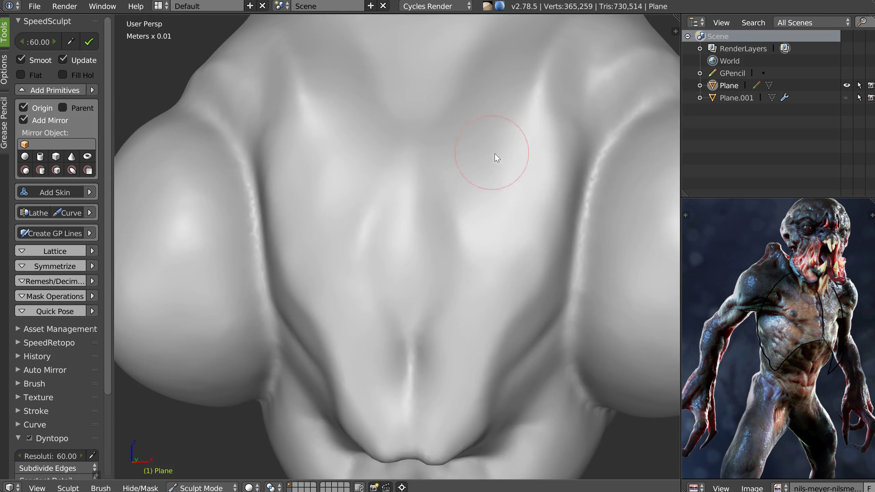
mouse_move(483, 84)
mouse_down()
mouse_move(504, 231)
mouse_move(498, 250)
mouse_move(533, 281)
mouse_up()
middle_drag(533, 284, 508, 358)
mouse_move(508, 357)
mouse_down()
mouse_move(508, 306)
mouse_move(524, 302)
mouse_move(533, 285)
mouse_move(593, 137)
mouse_up()
mouse_move(511, 394)
mouse_down()
mouse_move(564, 356)
mouse_move(565, 327)
mouse_up()
mouse_move(516, 365)
mouse_down()
mouse_move(548, 328)
mouse_move(510, 390)
mouse_up()
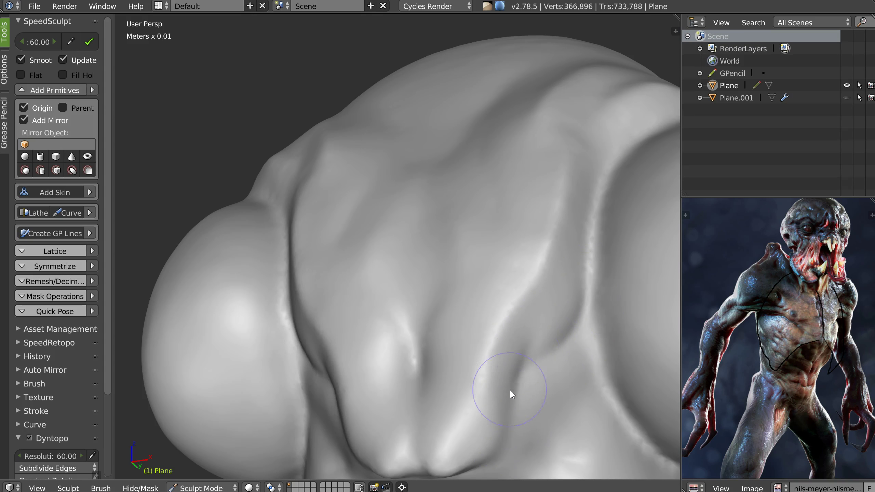
- Carve folds into the cheek below the eye and define the crease running from the nose across the cheek
scroll(565, 303, down, 1)
middle_drag(564, 304, 555, 270)
mouse_move(323, 155)
mouse_down()
mouse_move(297, 111)
mouse_move(339, 83)
mouse_move(302, 128)
mouse_move(373, 157)
mouse_move(371, 171)
mouse_up()
middle_drag(370, 171, 350, 147)
drag(293, 131, 319, 171)
mouse_move(301, 203)
mouse_down()
mouse_move(361, 239)
mouse_move(367, 254)
mouse_move(367, 239)
mouse_up()
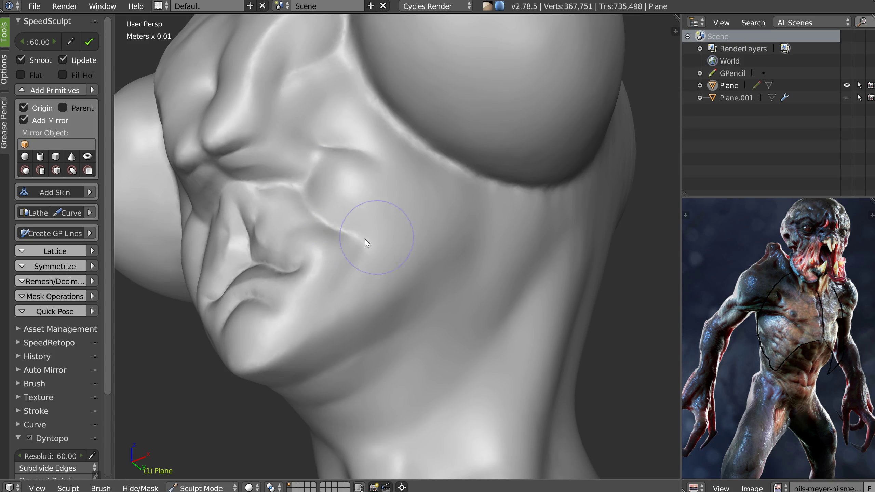
middle_drag(367, 238, 368, 261)
drag(366, 257, 377, 283)
- Define the jawline from below the eye down to the chin and sharpen its rear edge
middle_drag(386, 262, 432, 241)
mouse_move(494, 208)
mouse_down()
mouse_move(498, 182)
mouse_move(464, 291)
mouse_move(335, 338)
mouse_move(324, 356)
mouse_up()
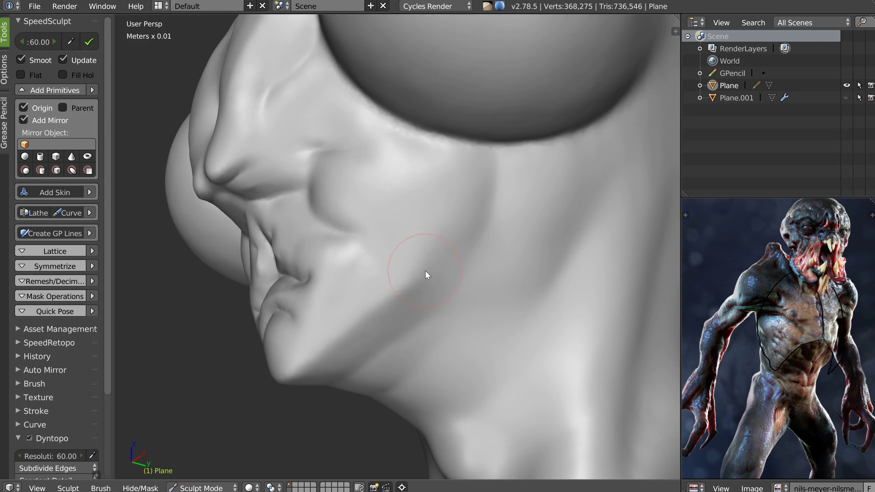
drag(460, 181, 434, 278)
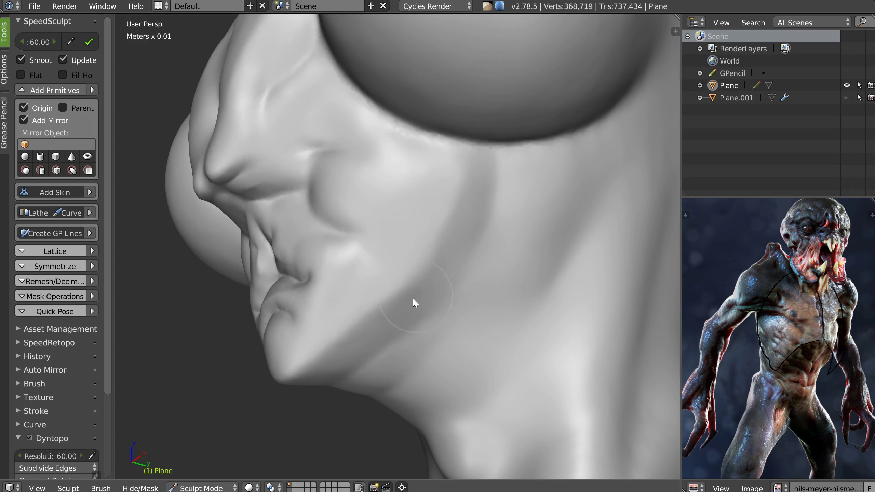
- Frame the whole bust from the front and switch to the Grab brush
scroll(515, 244, down, 5)
middle_drag(515, 244, 491, 275)
mouse_move(434, 427)
shift+middle_down()
mouse_move(492, 241)
mouse_move(506, 224)
mouse_move(474, 257)
mouse_move(444, 252)
mouse_move(566, 255)
mouse_move(391, 261)
mouse_move(467, 249)
mouse_move(444, 259)
mouse_move(443, 236)
shift+middle_up()
scroll(496, 250, down, 3)
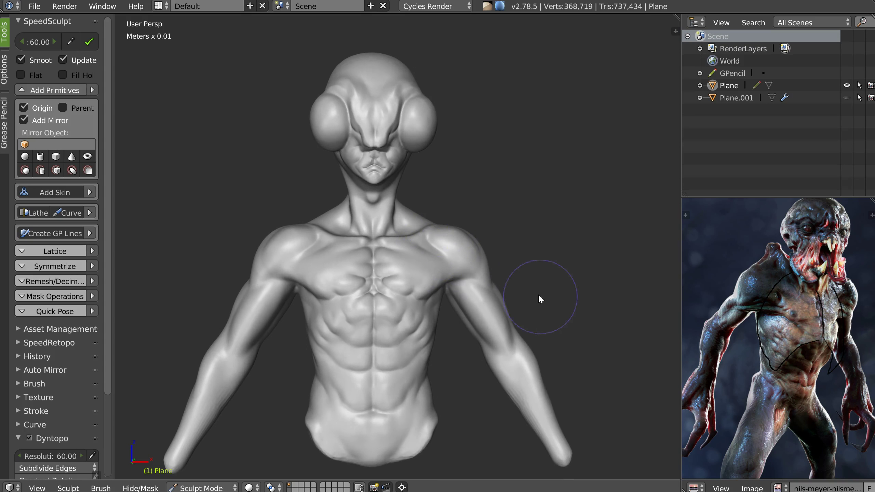
key(Tab)
key(Escape)
key(w)
click(488, 248)
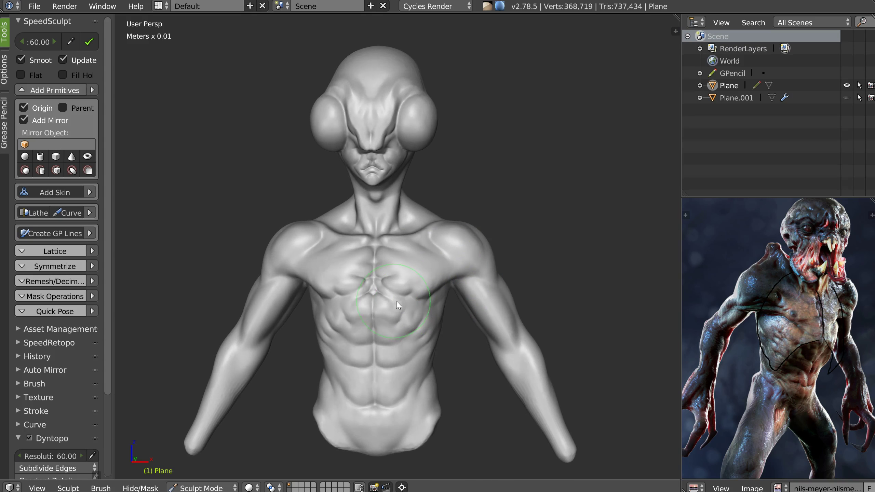
- Examine the mesh density of the chest in wireframe display and return to solid shading
scroll(410, 295, up, 1)
scroll(410, 294, up, 1)
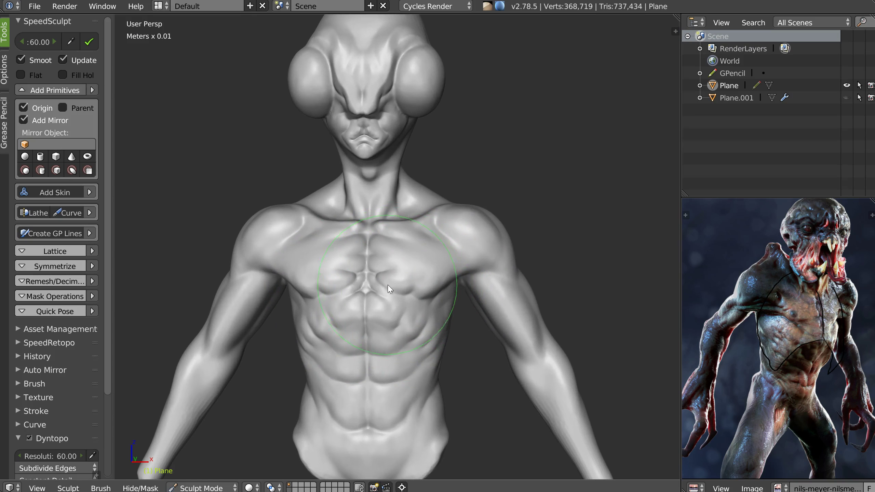
key(z)
click(413, 289)
scroll(392, 289, up, 3)
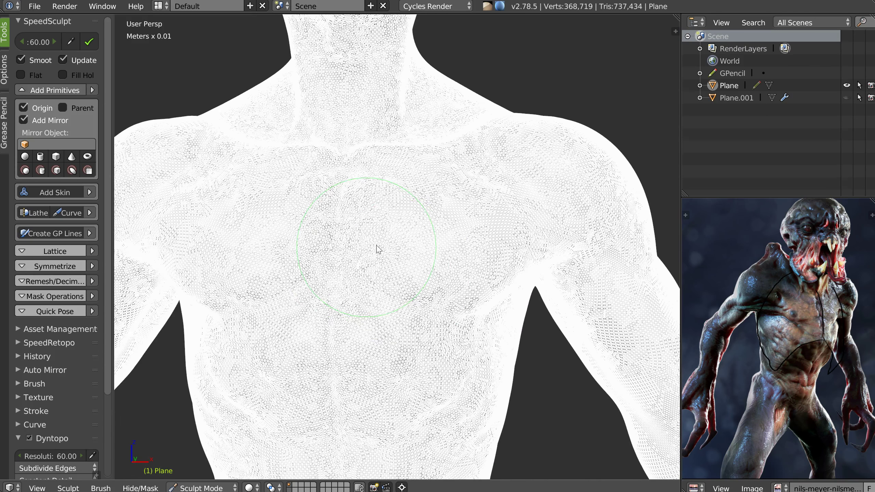
key(z)
click(427, 269)
scroll(412, 285, down, 4)
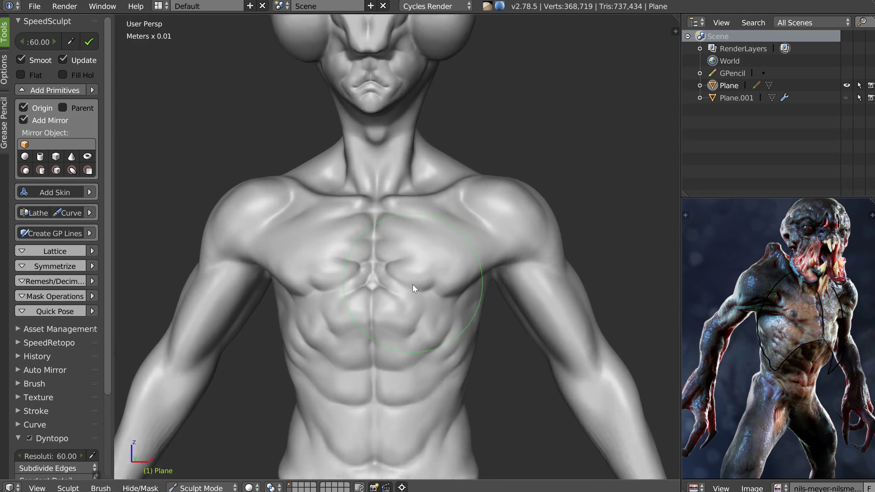
- Enlarge the Grab brush radius to span from the neck past the shoulder
mouse_move(426, 295)
middle_down()
mouse_move(523, 253)
mouse_move(512, 223)
mouse_move(484, 259)
middle_up()
key(f)
click(516, 243)
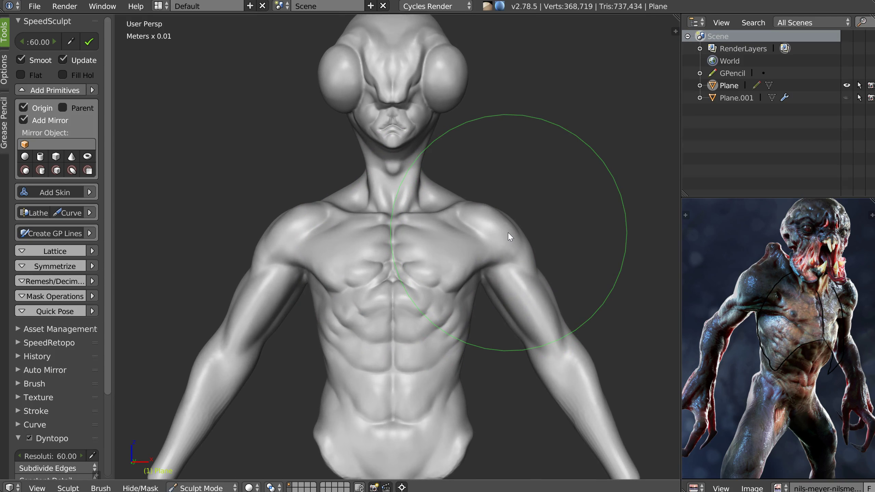
- Try pulling the shoulder inward over the chest with the enlarged Grab brush
mouse_move(482, 253)
mouse_down()
mouse_move(488, 244)
mouse_move(475, 256)
mouse_move(473, 232)
mouse_up()
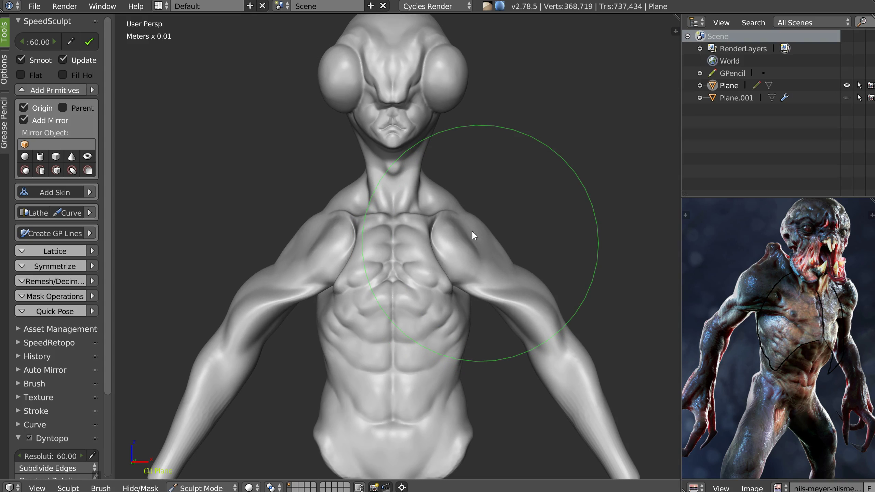
drag(433, 265, 451, 256)
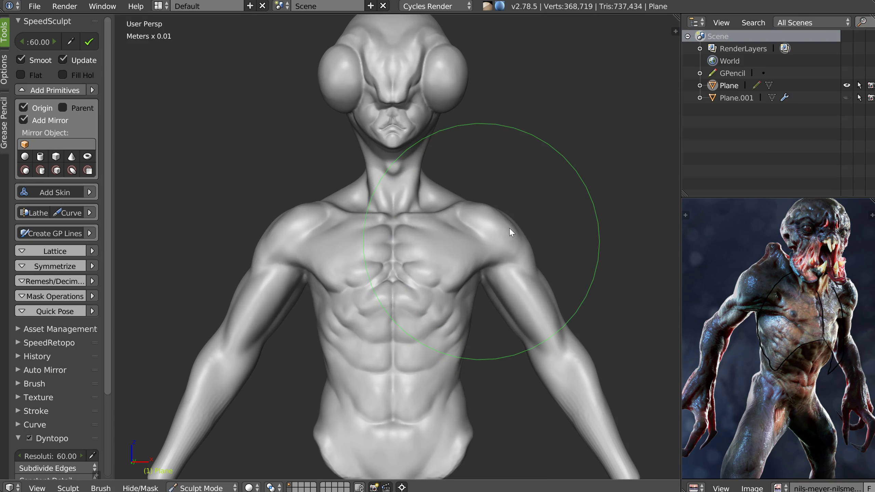
drag(498, 228, 499, 230)
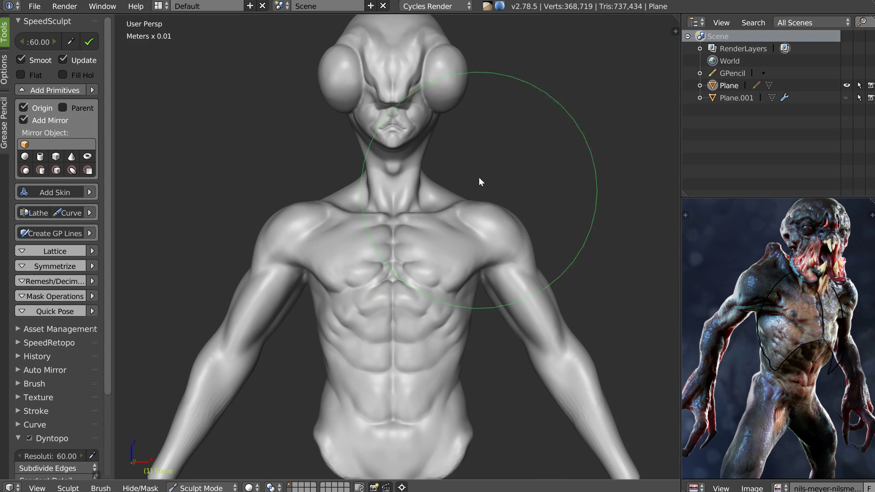
- Adjust the body proportions with the large Grab brush, lowering the shoulders slightly and nudging the waist and hips
scroll(477, 247, down, 3)
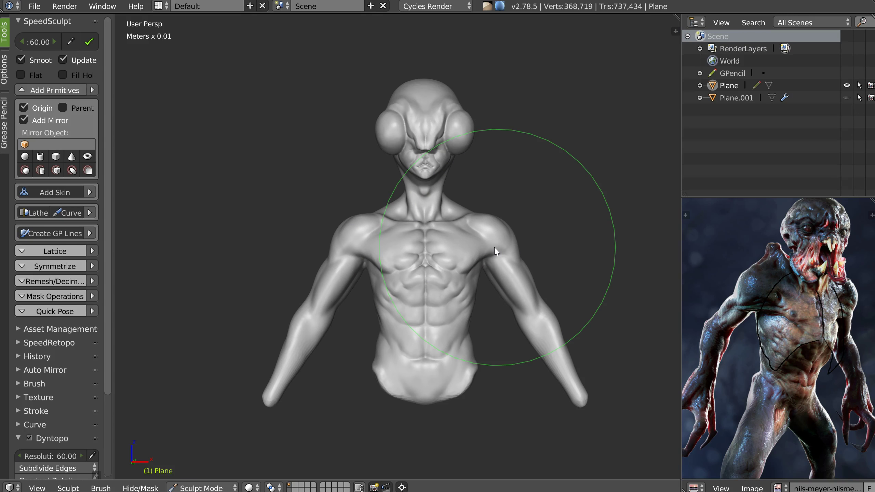
drag(494, 247, 493, 261)
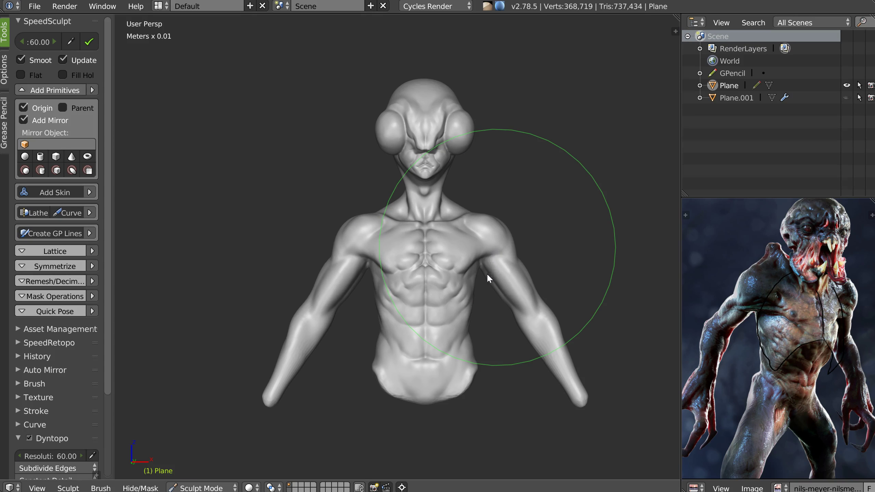
scroll(472, 329, up, 5)
drag(470, 335, 466, 335)
middle_drag(487, 318, 467, 319)
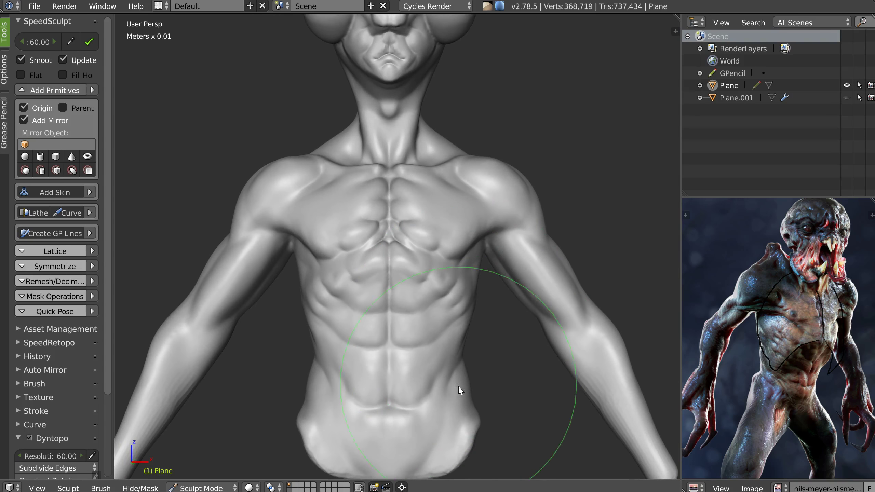
drag(460, 394, 461, 396)
middle_drag(464, 400, 445, 359)
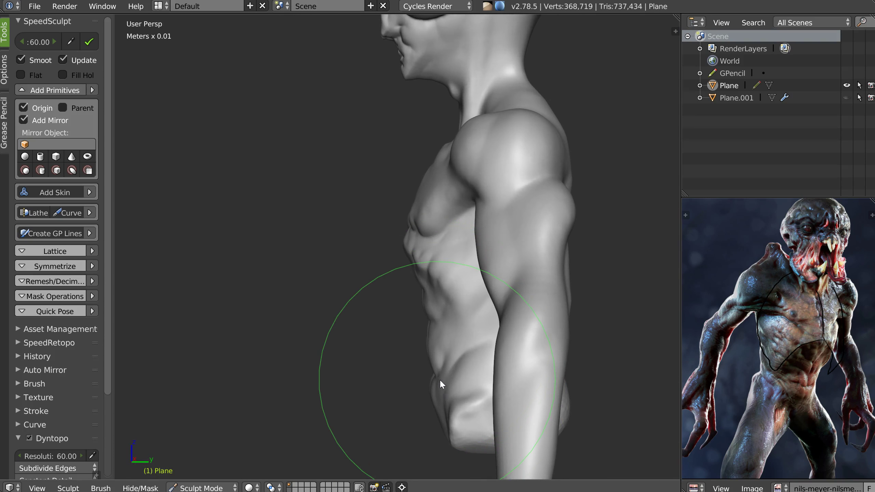
- Nudge the abdomen's profile slightly forward and up with the Grab brush in side view
scroll(433, 315, up, 5)
drag(449, 271, 442, 265)
drag(429, 215, 424, 209)
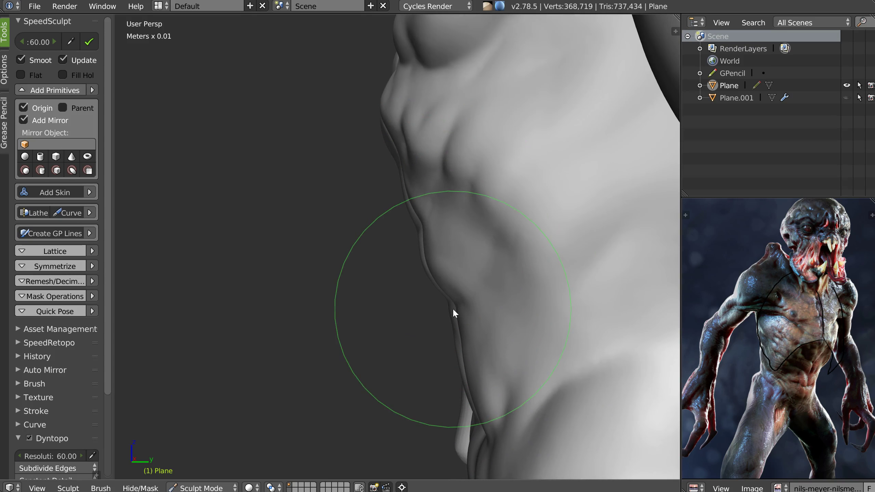
scroll(454, 311, down, 4)
- Adjust the back and armpit area behind the shoulder with the Grab brush
middle_drag(470, 367, 561, 287)
middle_drag(468, 143, 456, 158)
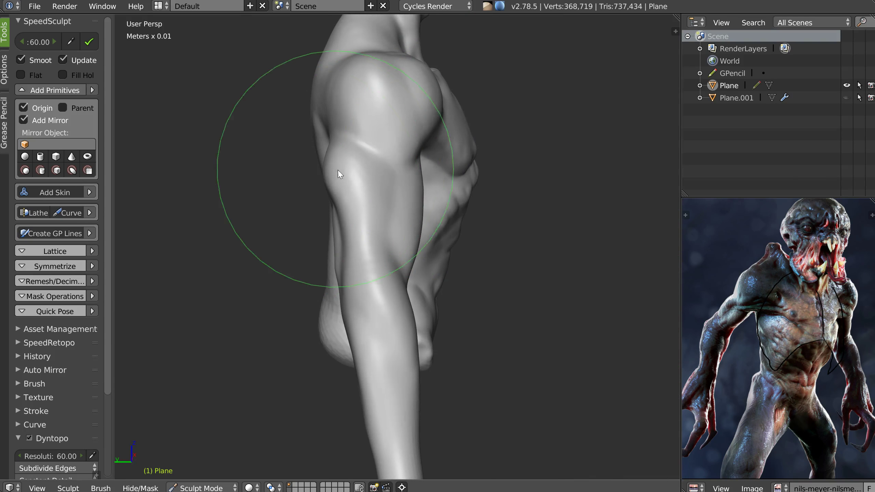
mouse_move(318, 110)
middle_down()
mouse_move(448, 190)
mouse_move(399, 215)
mouse_move(388, 203)
middle_up()
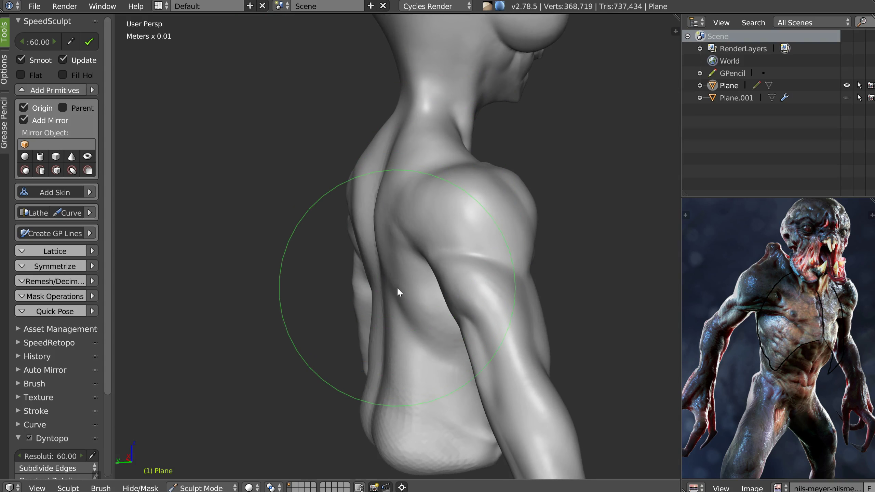
mouse_move(399, 352)
middle_down()
mouse_move(418, 301)
mouse_move(449, 267)
mouse_move(489, 300)
mouse_move(451, 293)
mouse_move(412, 260)
mouse_move(461, 280)
mouse_move(491, 326)
mouse_move(410, 240)
mouse_move(416, 260)
mouse_move(383, 250)
middle_up()
mouse_move(377, 268)
mouse_down()
mouse_move(383, 260)
mouse_move(395, 293)
mouse_move(383, 305)
mouse_move(400, 260)
mouse_up()
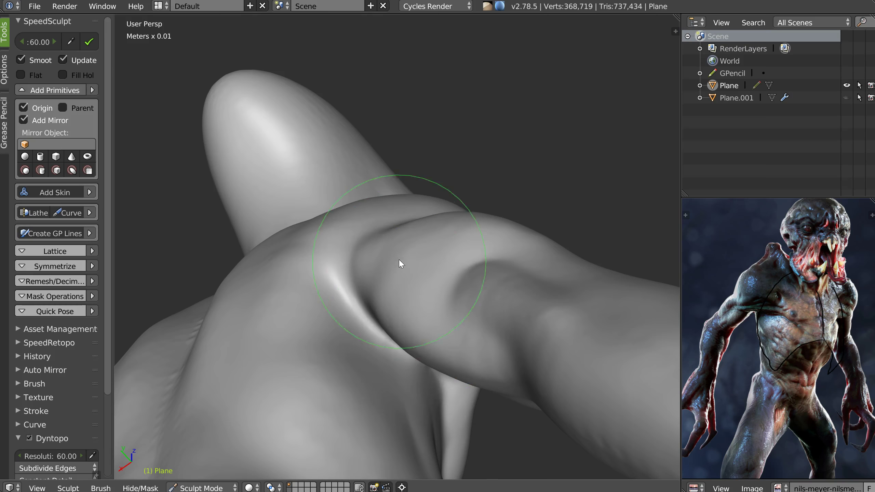
scroll(437, 300, down, 4)
middle_drag(438, 301, 475, 331)
scroll(452, 298, up, 3)
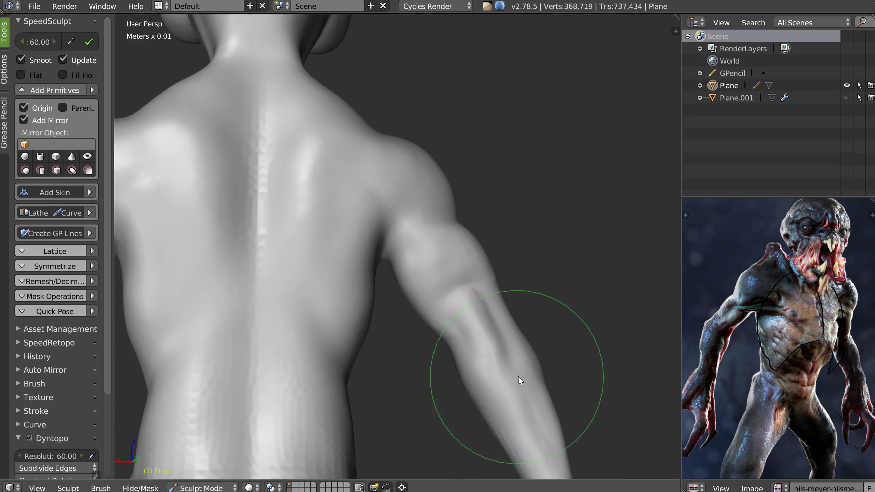
- Reshape the contour of the upper arm, elbow and forearm with several small Grab strokes
middle_drag(520, 381, 533, 360)
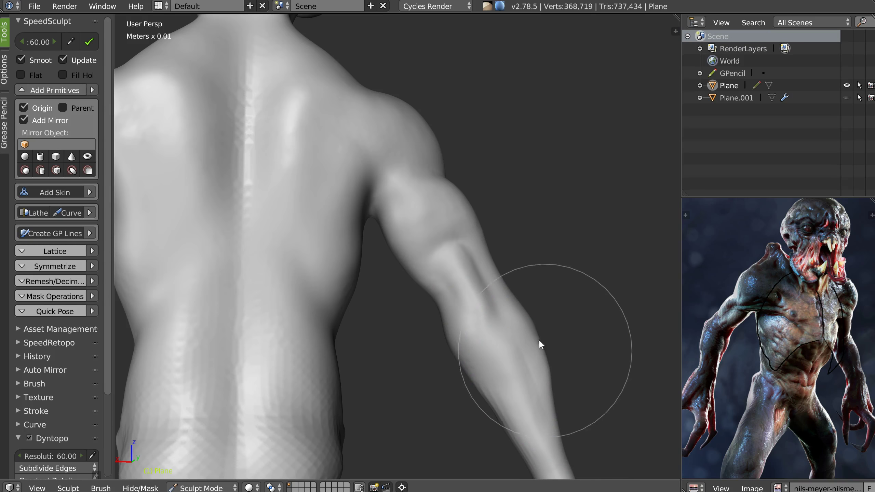
mouse_move(541, 363)
middle_down()
mouse_move(449, 365)
mouse_move(466, 339)
mouse_move(432, 310)
mouse_move(490, 336)
middle_up()
drag(386, 174, 378, 177)
drag(393, 246, 383, 249)
drag(427, 368, 424, 371)
drag(410, 316, 408, 319)
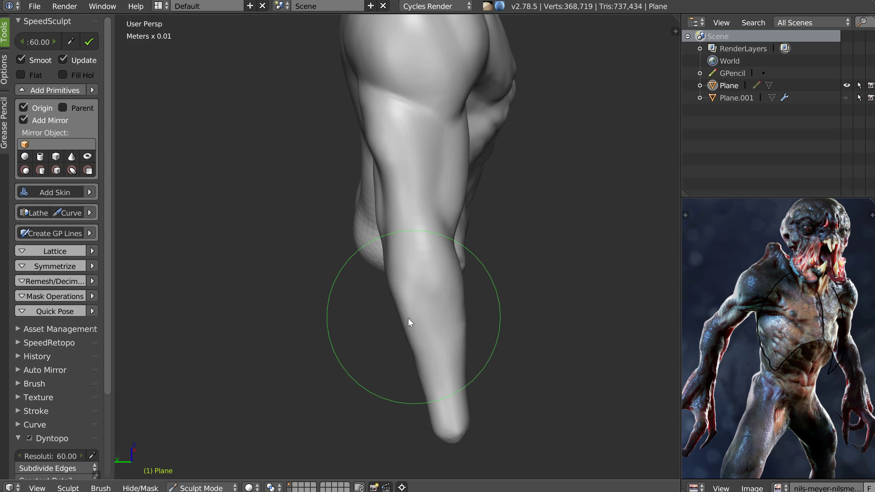
- Examine the full figure's proportions from the front, and inspect the head and large eyes up close
mouse_move(461, 299)
middle_down()
mouse_move(414, 328)
mouse_move(463, 268)
mouse_move(441, 338)
mouse_move(346, 295)
mouse_move(434, 266)
mouse_move(308, 282)
mouse_move(357, 263)
mouse_move(332, 192)
mouse_move(350, 200)
mouse_move(332, 137)
mouse_move(341, 204)
mouse_move(362, 201)
mouse_move(375, 141)
mouse_move(417, 142)
mouse_move(427, 152)
middle_up()
scroll(373, 140, down, 3)
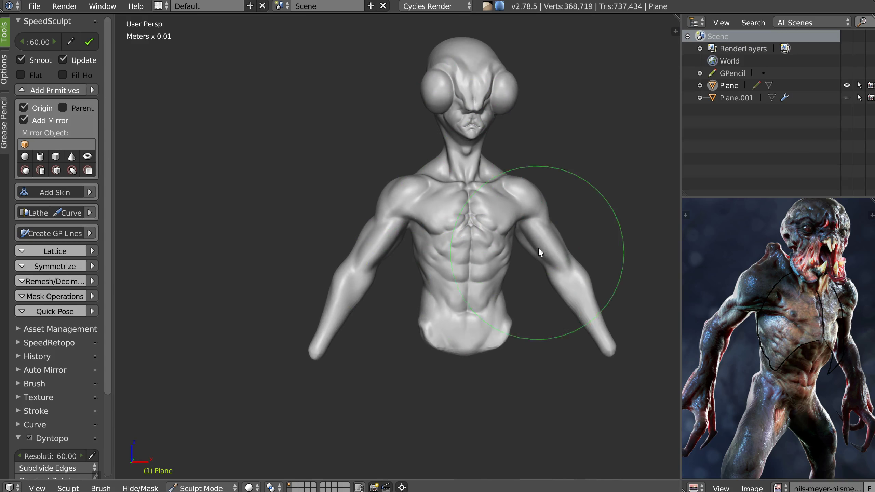
shift+middle_drag(538, 247, 399, 195)
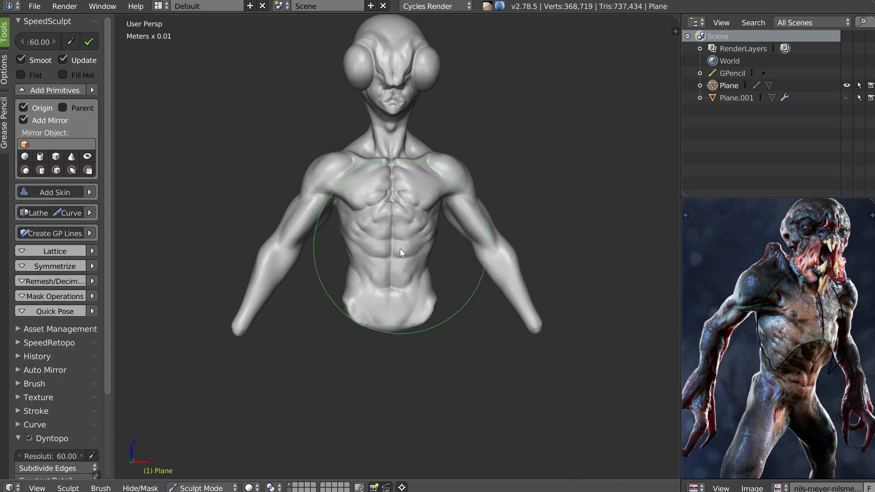
shift+middle_drag(383, 162, 414, 197)
scroll(406, 100, up, 5)
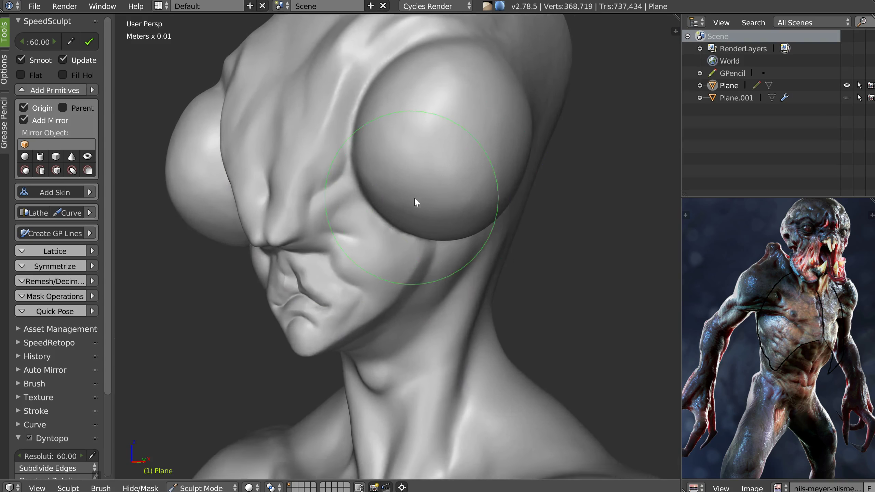
scroll(414, 197, down, 5)
middle_drag(358, 187, 336, 204)
scroll(381, 181, up, 5)
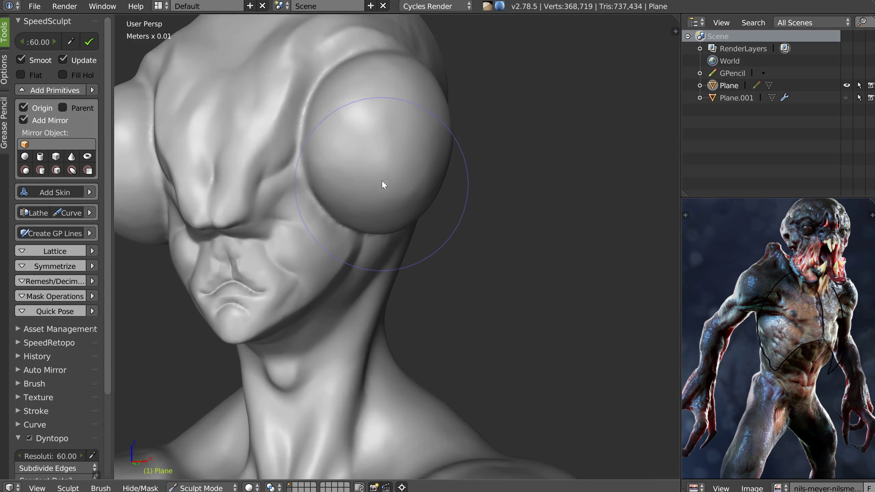
- Shrink the brush and carve a curved eyelid crease across the middle of the bulging eye
key(f)
click(322, 174)
middle_drag(321, 174, 322, 163)
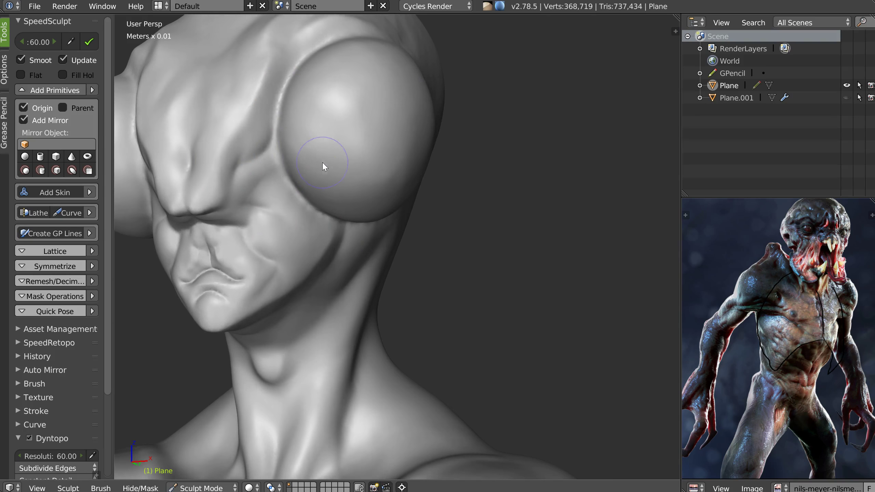
mouse_move(306, 154)
mouse_down()
mouse_move(342, 142)
mouse_move(367, 115)
mouse_move(342, 141)
mouse_move(378, 117)
mouse_move(406, 114)
mouse_move(418, 94)
mouse_move(410, 137)
mouse_up()
middle_drag(409, 137, 410, 148)
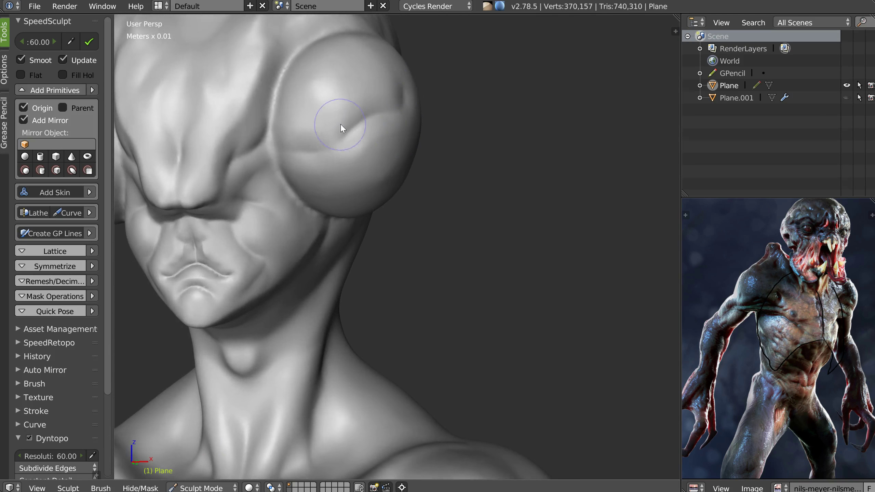
scroll(340, 126, up, 5)
mouse_move(276, 196)
mouse_down()
mouse_move(334, 189)
mouse_move(354, 176)
mouse_move(403, 112)
mouse_move(381, 138)
mouse_up()
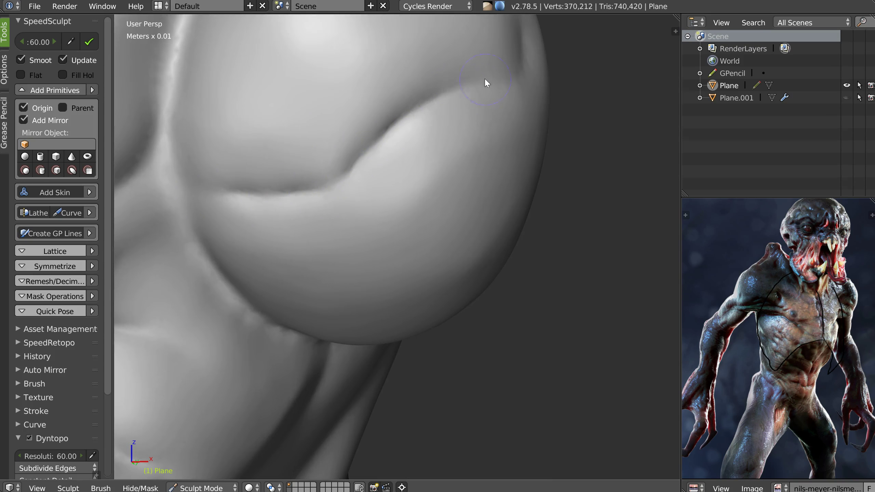
- Widen the eyelid line with inverted strokes and smooth the eyeball surface below it with a larger brush
mouse_move(262, 185)
ctrl+mouse_down()
mouse_move(255, 178)
mouse_move(326, 163)
mouse_move(450, 42)
mouse_move(467, 47)
ctrl+mouse_up()
mouse_move(289, 207)
ctrl+mouse_down()
mouse_move(377, 192)
mouse_move(345, 215)
ctrl+mouse_up()
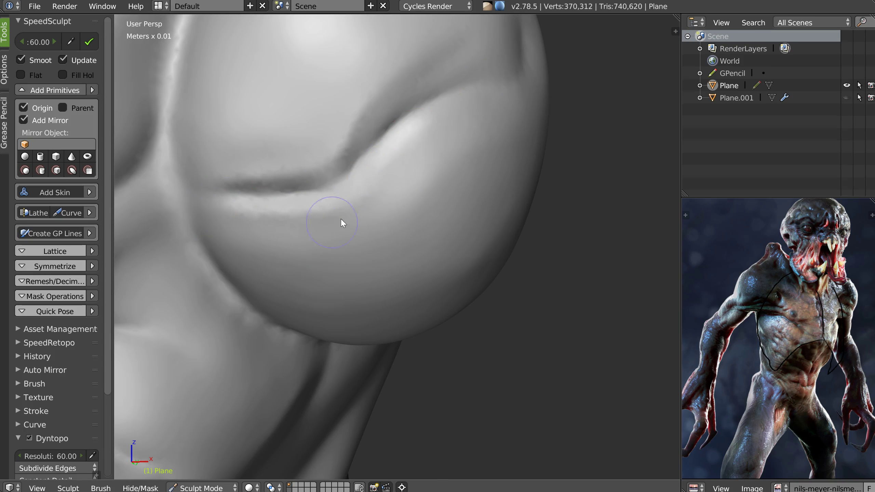
key(f)
click(414, 241)
shift+drag(476, 179, 442, 231)
shift+drag(441, 173, 419, 198)
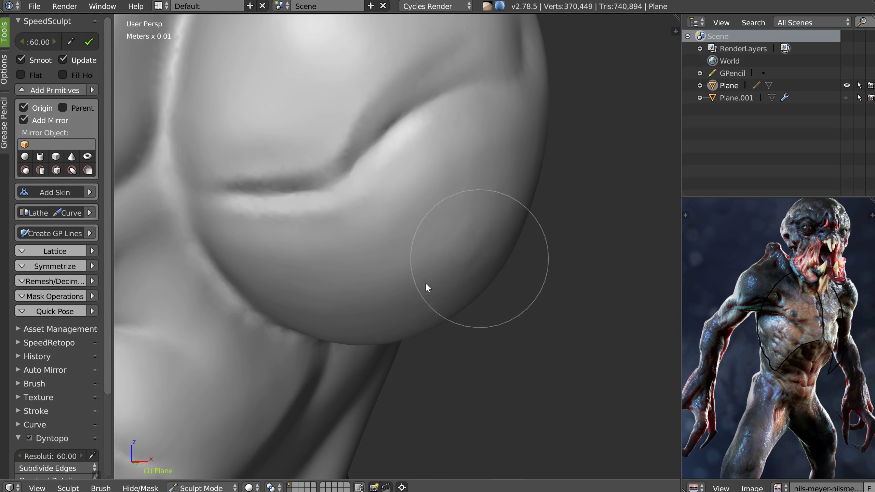
- Sharpen the eyelid crease with a smaller brush, from the inner corner out to the eye's outer edge
scroll(408, 144, down, 8)
middle_drag(447, 138, 356, 173)
scroll(423, 136, up, 7)
key(f)
click(326, 161)
mouse_move(280, 171)
mouse_down()
mouse_move(311, 147)
mouse_move(361, 127)
mouse_move(399, 76)
mouse_move(336, 139)
mouse_move(377, 131)
mouse_move(333, 139)
mouse_move(371, 98)
mouse_move(364, 137)
mouse_move(334, 143)
mouse_up()
key(f)
click(321, 142)
drag(269, 153, 351, 91)
drag(345, 98, 358, 83)
- Deepen the inner and middle parts of the eyelid line with further fine strokes
mouse_move(357, 83)
middle_down()
mouse_move(403, 121)
mouse_move(402, 105)
middle_up()
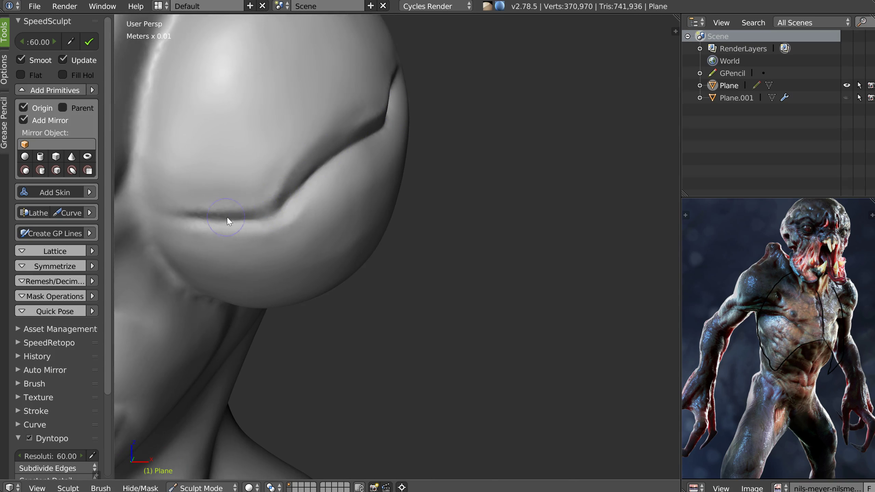
drag(287, 211, 329, 210)
middle_drag(329, 210, 299, 196)
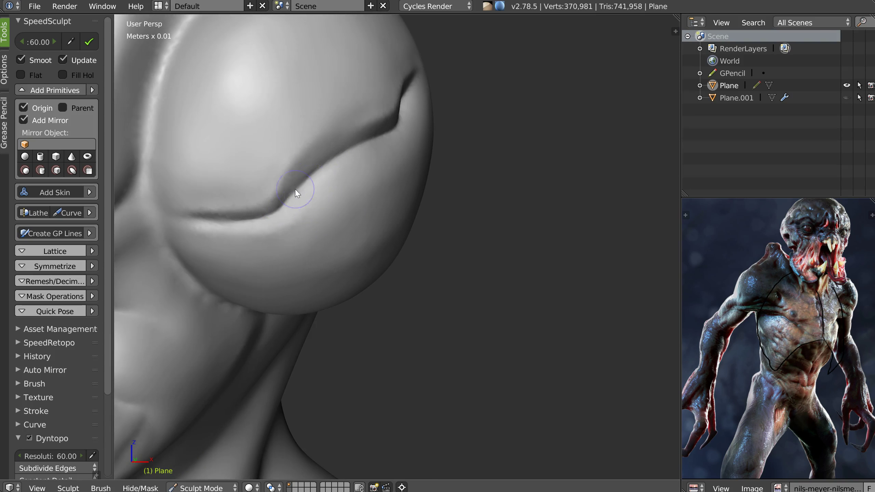
mouse_move(269, 201)
mouse_down()
mouse_move(290, 156)
mouse_move(318, 161)
mouse_move(381, 103)
mouse_move(391, 115)
mouse_up()
scroll(391, 115, down, 6)
mouse_move(371, 123)
middle_down()
mouse_move(426, 125)
mouse_move(340, 126)
middle_up()
scroll(355, 130, up, 6)
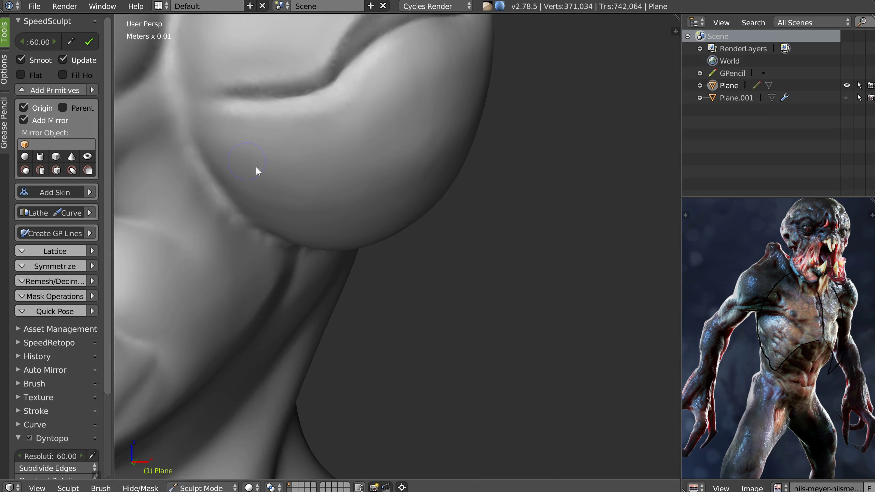
- Enlarge the brush and sculpt a soft fold beneath the lower eyelid
key(f)
click(271, 156)
mouse_move(229, 128)
mouse_down()
mouse_move(271, 151)
mouse_move(241, 126)
mouse_move(246, 143)
mouse_move(433, 151)
mouse_up()
scroll(428, 141, down, 6)
scroll(426, 130, up, 3)
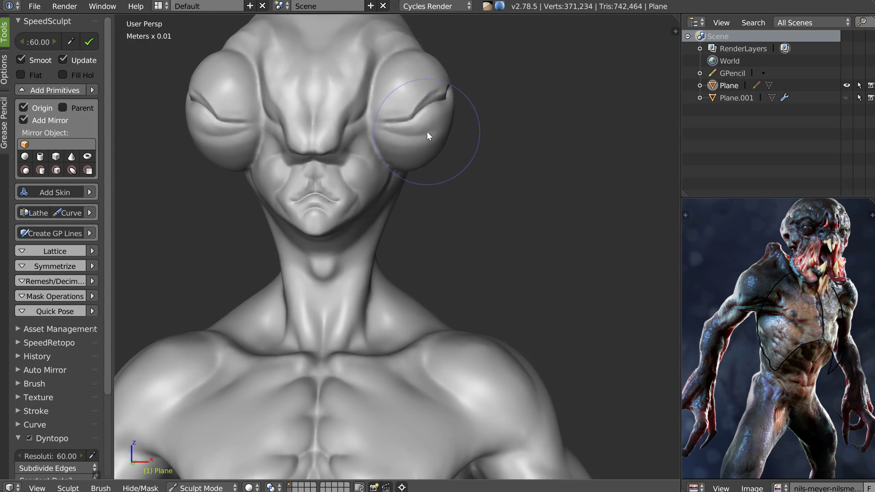
- Sculpt a soft fold above the inner eyelid and a subtle groove down the upper eyeball
scroll(408, 88, up, 2)
scroll(376, 114, up, 5)
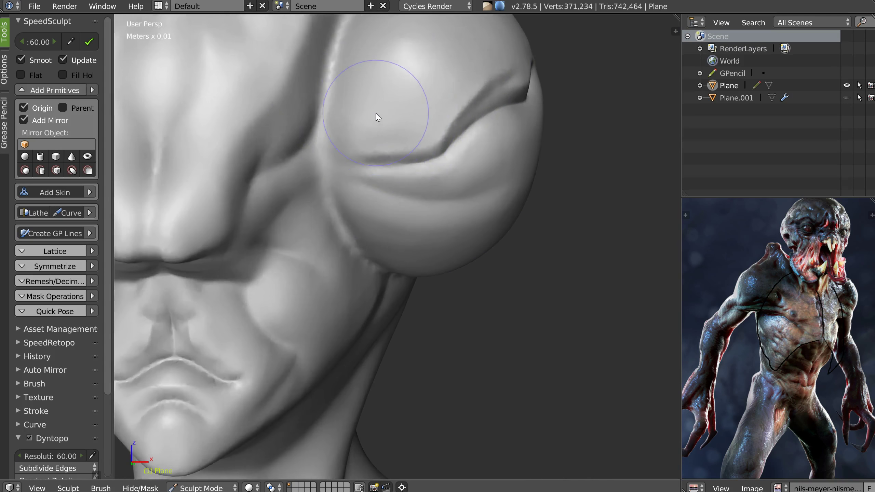
mouse_move(337, 126)
mouse_down()
mouse_move(348, 136)
mouse_move(453, 151)
mouse_up()
scroll(443, 127, down, 2)
middle_drag(442, 127, 412, 172)
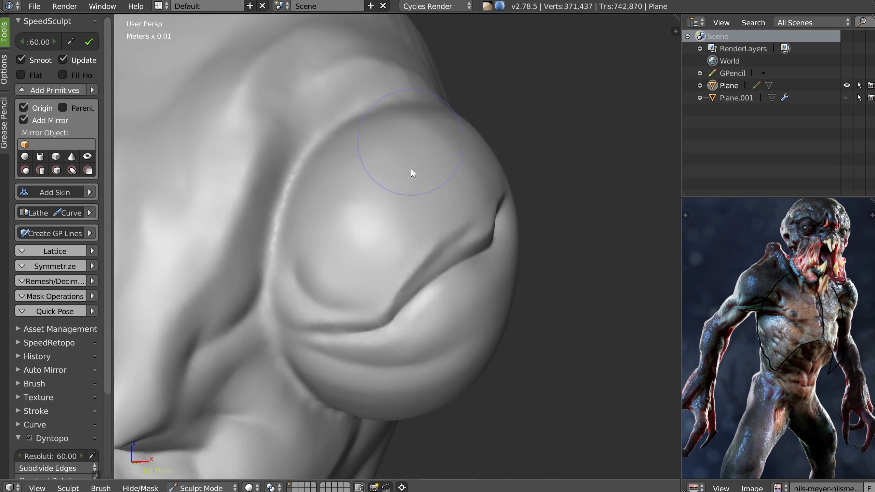
scroll(451, 211, up, 1)
mouse_move(434, 158)
mouse_down()
mouse_move(414, 125)
mouse_move(428, 158)
mouse_move(409, 242)
mouse_move(434, 204)
mouse_move(390, 291)
mouse_move(412, 228)
mouse_up()
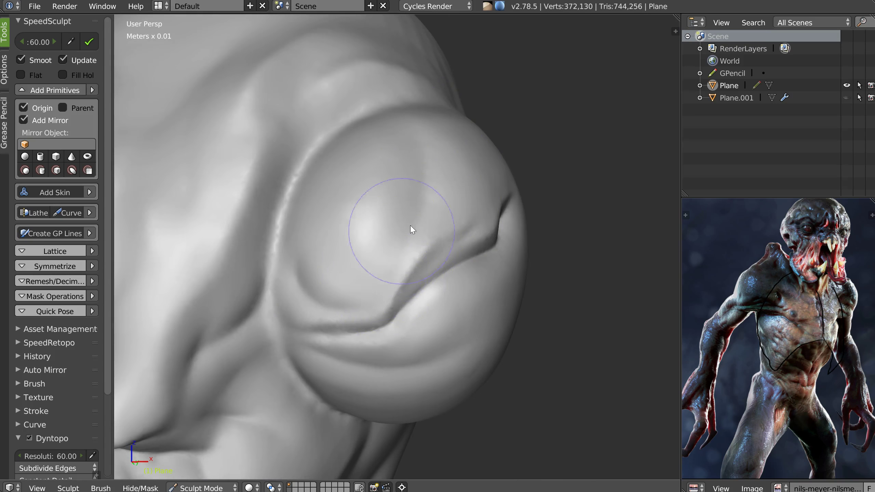
- Deepen the crease between the underside of the bulging eye and the cheek
scroll(437, 221, down, 5)
mouse_move(438, 222)
middle_down()
mouse_move(391, 246)
mouse_move(377, 236)
mouse_move(420, 233)
middle_up()
scroll(413, 246, up, 4)
scroll(411, 242, up, 3)
scroll(439, 260, down, 7)
scroll(441, 259, up, 4)
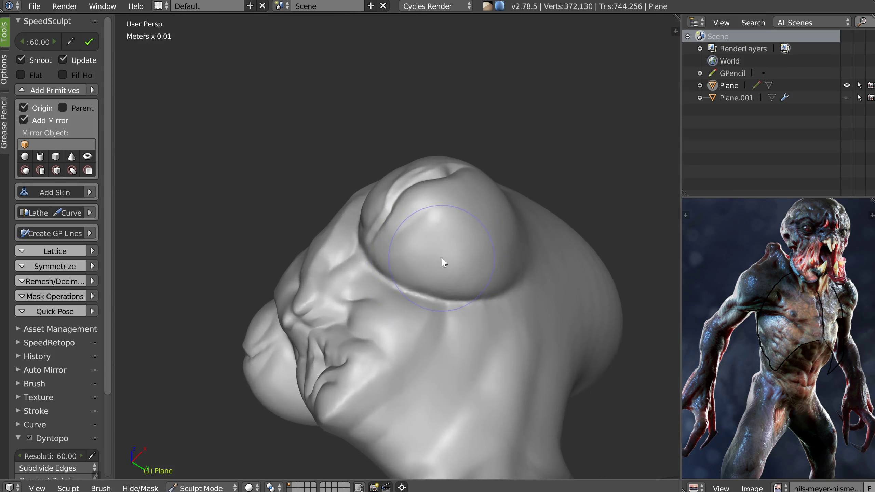
scroll(442, 254, up, 1)
mouse_move(332, 307)
mouse_down()
mouse_move(437, 337)
mouse_move(489, 339)
mouse_up()
- Define the eye's rear rim and carve a long crease from it back across the temple
mouse_move(536, 311)
middle_down()
mouse_move(515, 330)
mouse_move(519, 324)
middle_up()
shift+middle_drag(533, 272, 488, 305)
mouse_move(473, 184)
mouse_down()
mouse_move(504, 263)
mouse_move(504, 299)
mouse_move(502, 227)
mouse_up()
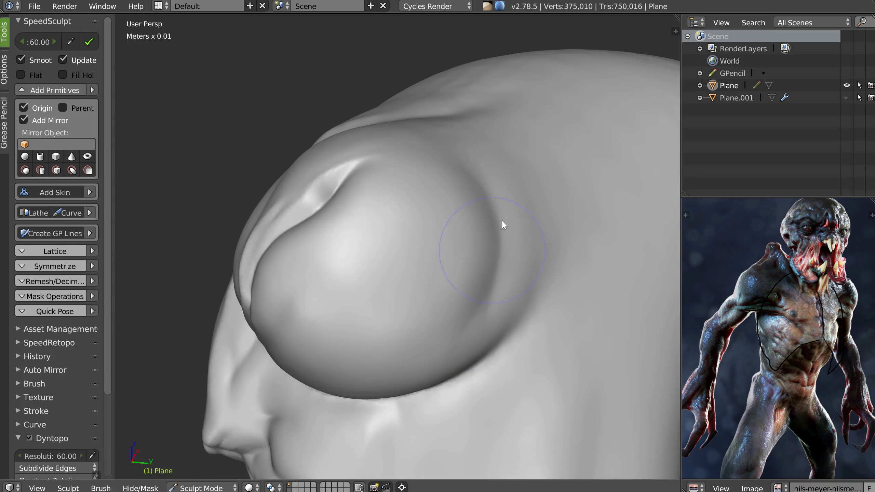
mouse_move(523, 320)
mouse_down()
mouse_move(632, 203)
mouse_move(645, 215)
mouse_move(659, 198)
mouse_move(646, 201)
mouse_up()
middle_drag(576, 216, 551, 269)
- Try pulling the skin above the temple crease toward the eye with the Grab brush
key(g)
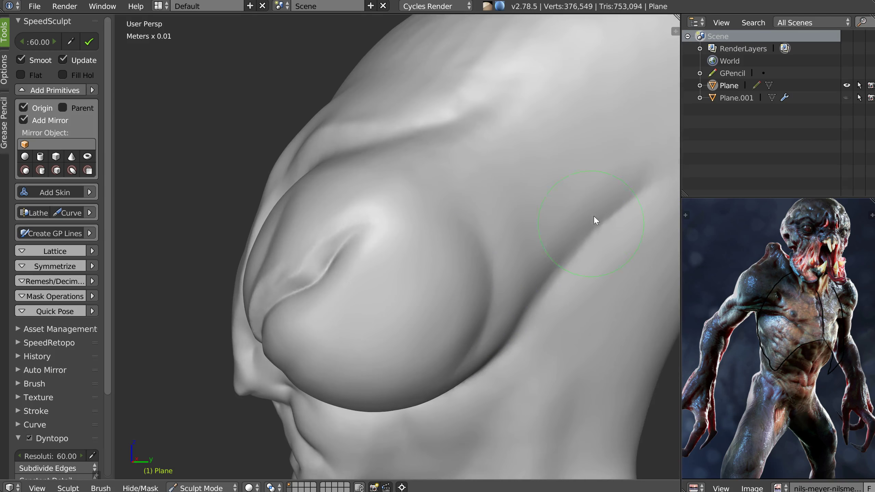
drag(571, 147, 527, 248)
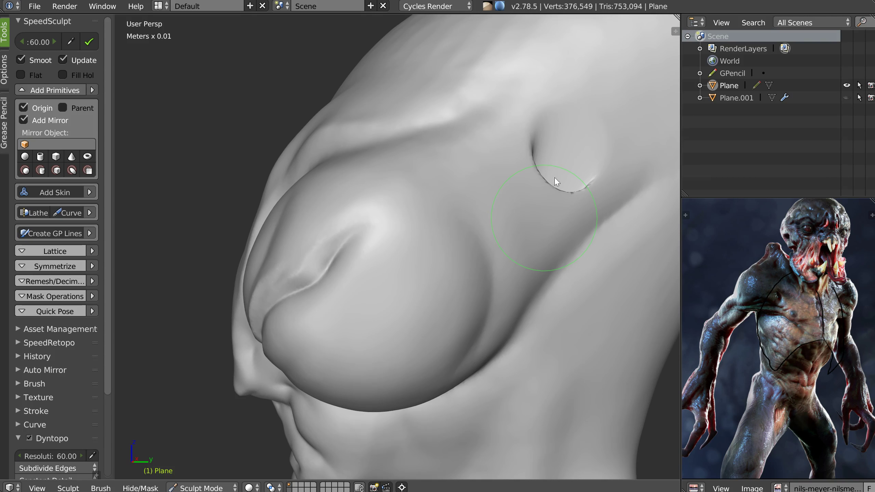
key(ctrl+z)
- Switch brushes and rework the temple around the crease, turning the crease's rear end upward
key(w)
click(523, 216)
mouse_move(535, 196)
mouse_down()
mouse_move(519, 238)
mouse_move(577, 176)
mouse_move(602, 179)
mouse_up()
middle_drag(531, 202, 569, 213)
mouse_move(635, 111)
mouse_down()
mouse_move(581, 175)
mouse_move(586, 145)
mouse_up()
drag(643, 125, 626, 171)
mouse_move(626, 171)
middle_down()
mouse_move(600, 166)
mouse_move(614, 179)
middle_up()
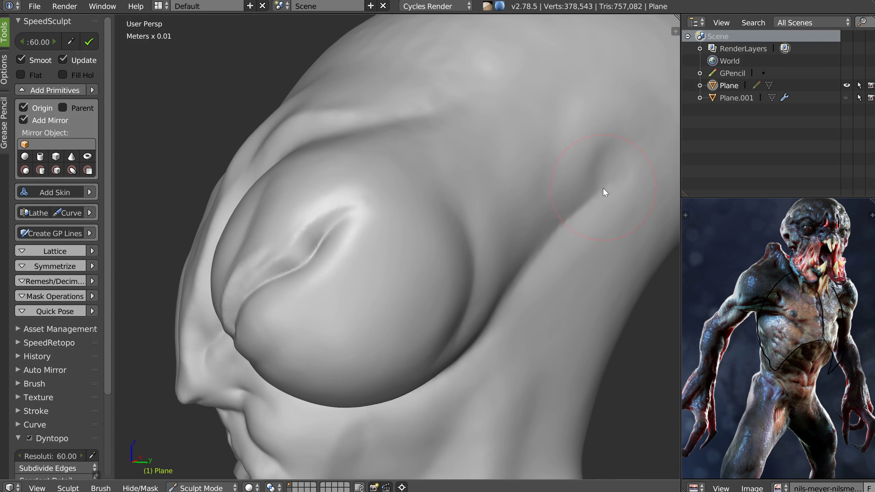
- Shrink the brush and sculpt a small ear opening with an inner ridge at the crease's rear end
key(f)
click(590, 188)
mouse_move(608, 177)
mouse_down()
mouse_move(570, 220)
mouse_move(578, 229)
mouse_up()
key(w)
shift+middle_drag(660, 201, 532, 201)
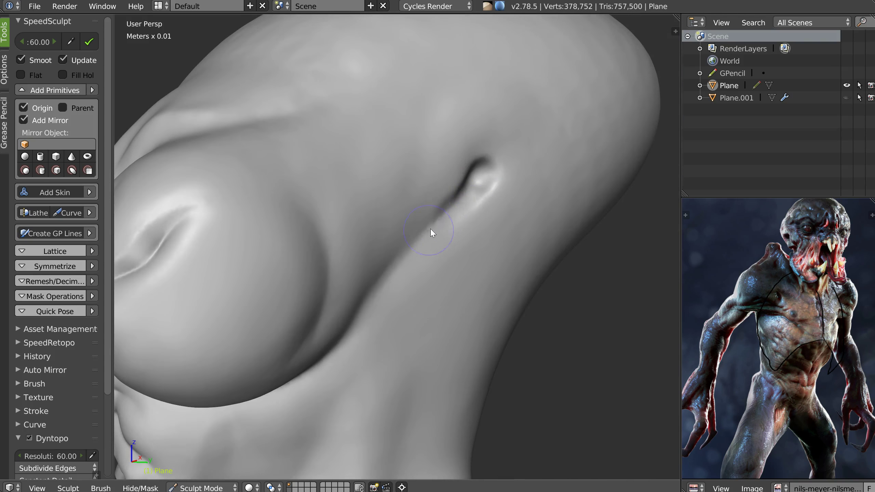
drag(480, 168, 460, 215)
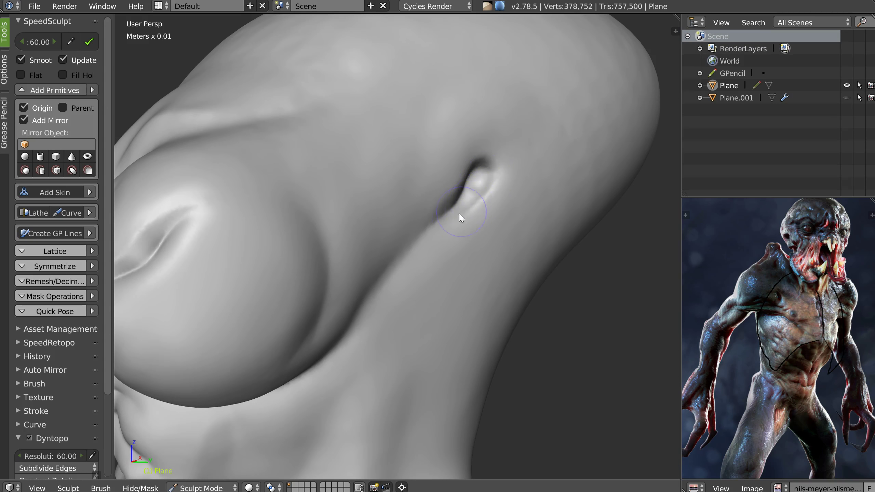
drag(481, 170, 479, 163)
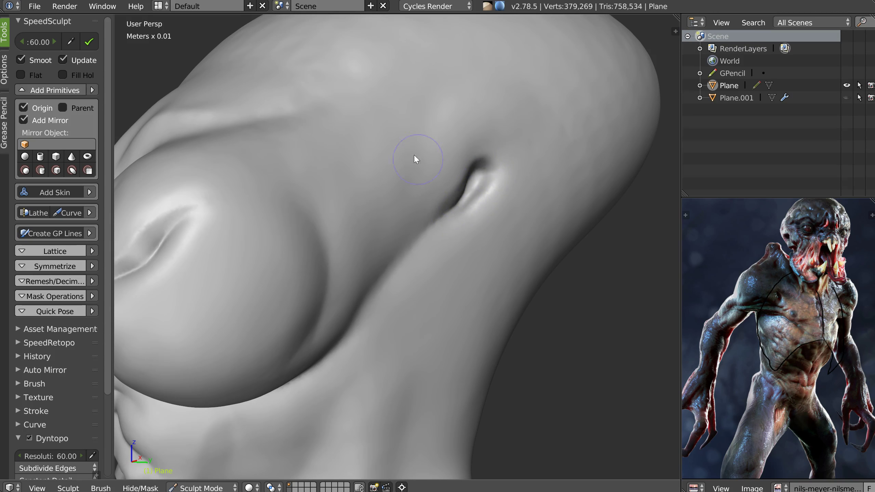
- Sculpt a curved fold over the ear opening and continue it down behind with a larger brush
mouse_move(415, 165)
mouse_down()
mouse_move(416, 150)
mouse_move(482, 76)
mouse_move(505, 71)
mouse_move(501, 93)
mouse_move(529, 84)
mouse_move(544, 92)
mouse_up()
mouse_move(420, 118)
middle_down()
mouse_move(455, 133)
mouse_move(505, 115)
mouse_move(415, 164)
middle_up()
key(f)
click(432, 162)
mouse_move(497, 142)
mouse_down()
mouse_move(513, 93)
mouse_move(474, 125)
mouse_move(526, 250)
mouse_up()
- Carve horizontal folds from behind the ear around the base of the skull with the Crease brush
scroll(517, 203, down, 4)
middle_drag(536, 193, 402, 201)
key(shift+c)
mouse_move(454, 176)
mouse_down()
mouse_move(472, 199)
mouse_move(532, 213)
mouse_move(536, 223)
mouse_up()
mouse_move(457, 188)
mouse_down()
mouse_move(467, 258)
mouse_move(508, 268)
mouse_move(554, 250)
mouse_up()
middle_drag(555, 250, 495, 238)
drag(465, 214, 563, 246)
drag(478, 233, 578, 246)
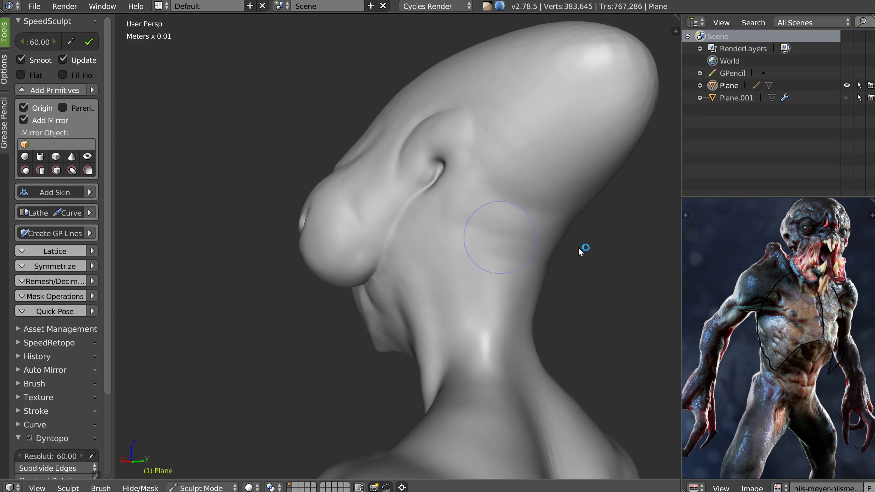
- Carve vertical grooves down the back of the neck, from the skull base toward the shoulders
mouse_move(446, 226)
middle_down()
mouse_move(499, 241)
mouse_move(495, 210)
middle_up()
mouse_move(494, 224)
middle_down()
mouse_move(471, 227)
mouse_move(478, 217)
middle_up()
mouse_move(453, 222)
mouse_down()
mouse_move(465, 221)
mouse_move(400, 242)
mouse_move(549, 246)
mouse_move(473, 246)
mouse_move(438, 271)
mouse_move(446, 299)
mouse_move(430, 299)
mouse_up()
mouse_move(430, 299)
middle_down()
mouse_move(470, 254)
mouse_move(472, 270)
middle_up()
mouse_move(467, 207)
mouse_down()
mouse_move(451, 354)
mouse_move(455, 414)
mouse_up()
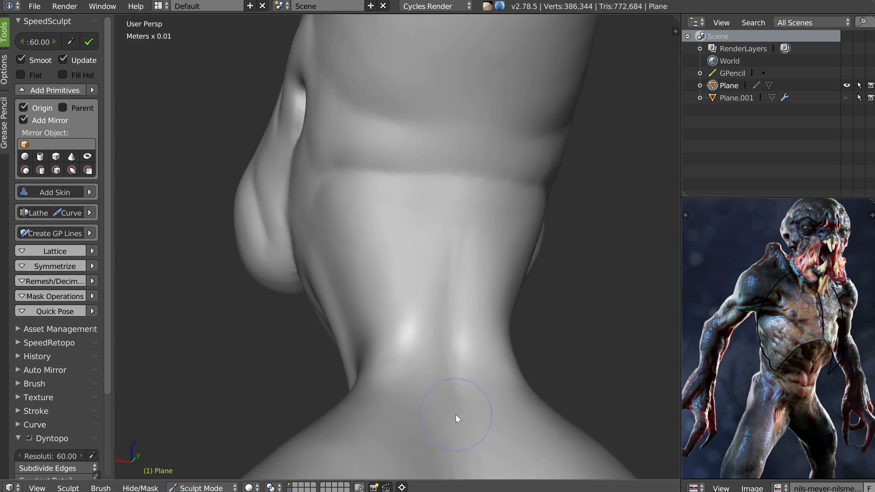
- Carve additional folds around the ear, extending a crease from its upper edge toward the rear of the skull
scroll(483, 222, down, 6)
mouse_move(471, 265)
mouse_down()
mouse_move(453, 253)
mouse_move(482, 171)
mouse_up()
mouse_move(482, 171)
middle_down()
mouse_move(437, 210)
mouse_move(457, 78)
mouse_move(455, 186)
mouse_move(505, 217)
mouse_move(478, 197)
mouse_move(481, 207)
middle_up()
scroll(481, 207, up, 6)
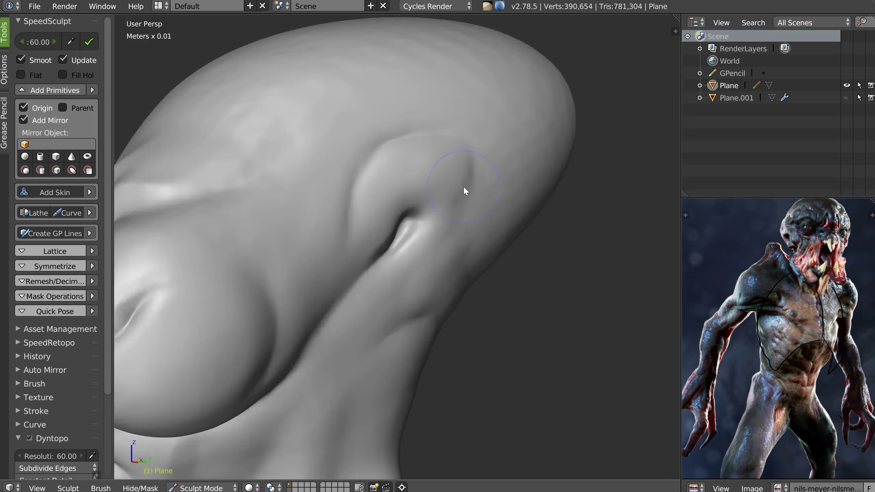
drag(378, 170, 463, 76)
mouse_move(415, 121)
mouse_down()
mouse_move(468, 75)
mouse_move(408, 140)
mouse_move(433, 117)
mouse_move(499, 97)
mouse_up()
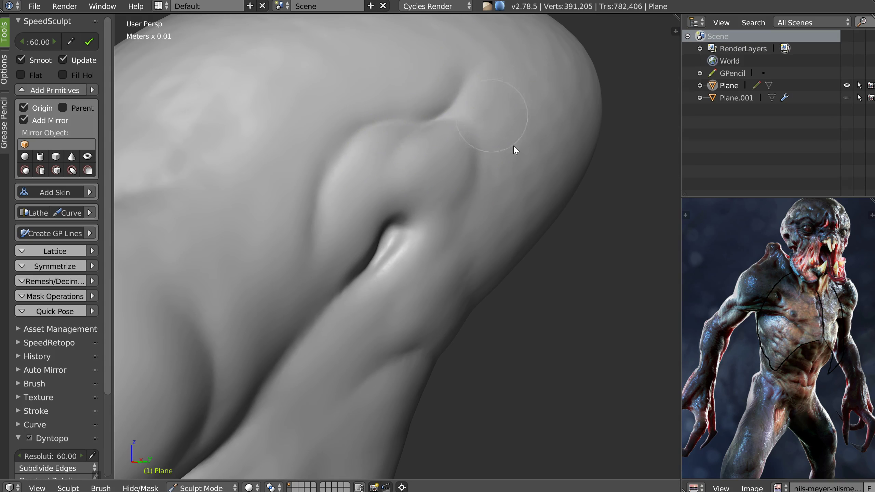
- Sculpt additional soft folds around the ear opening and over the area behind it
mouse_move(473, 189)
mouse_down()
mouse_move(428, 273)
mouse_move(455, 258)
mouse_move(392, 315)
mouse_up()
mouse_move(324, 293)
mouse_down()
mouse_move(365, 203)
mouse_move(420, 200)
mouse_up()
mouse_move(419, 200)
middle_down()
mouse_move(365, 210)
mouse_move(351, 234)
mouse_move(374, 217)
middle_up()
drag(346, 205, 403, 97)
- Enlarge the brush and refine the lower edge of the abdominal muscles where it meets the lower belly
key(f)
click(349, 158)
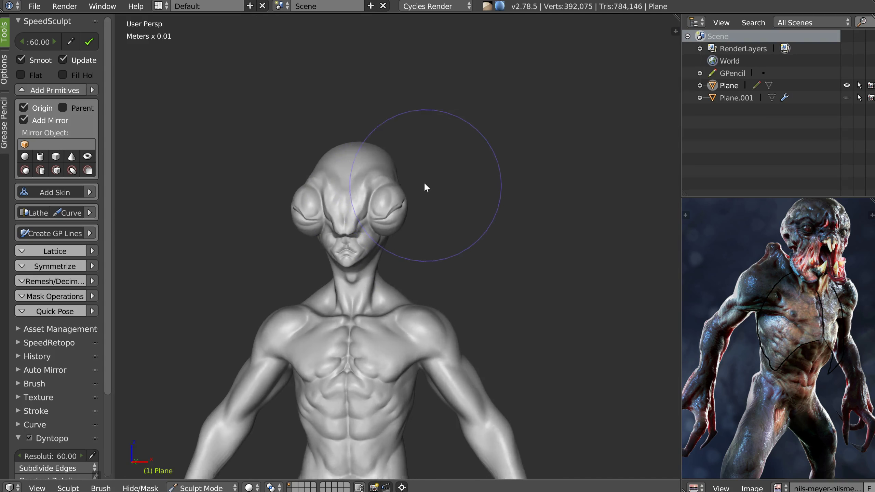
middle_drag(426, 187, 389, 227)
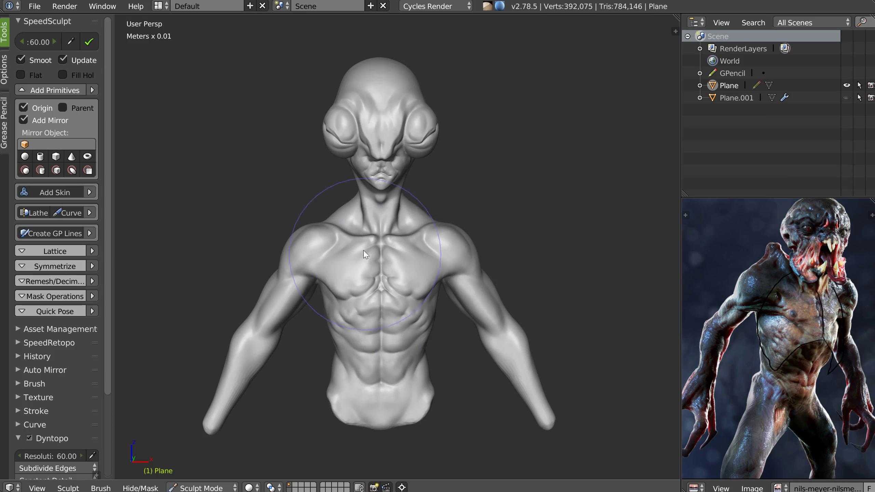
middle_drag(389, 279, 385, 277)
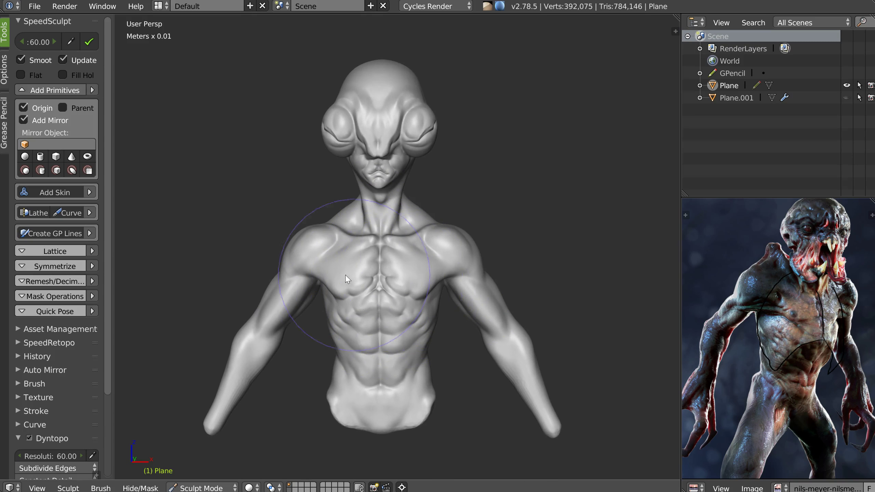
key(w)
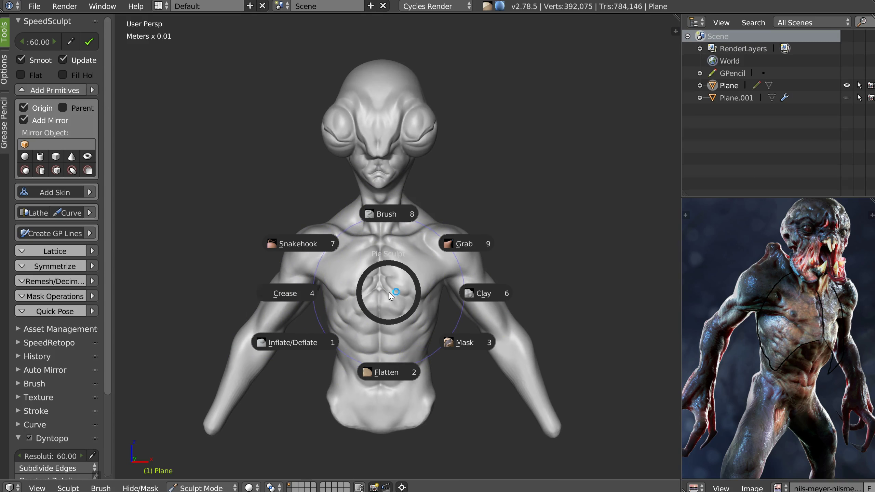
click(286, 304)
scroll(412, 241, up, 2)
middle_drag(535, 316, 496, 297)
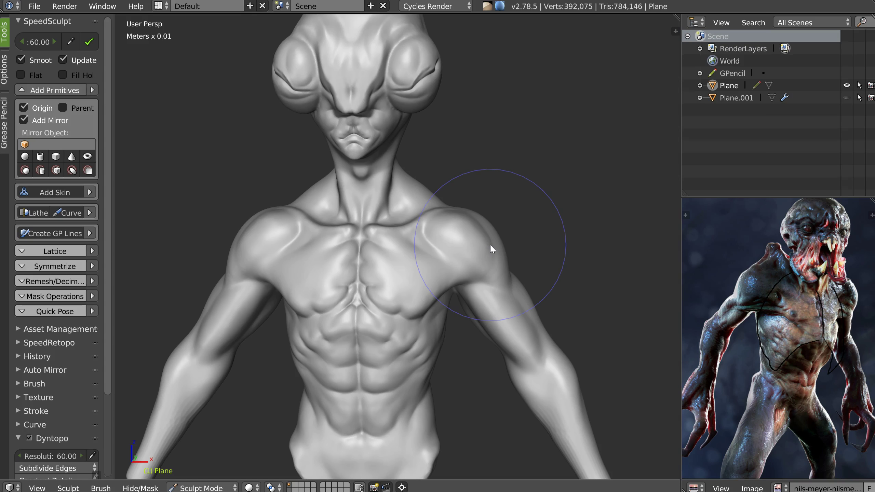
middle_drag(358, 281, 375, 273)
shift+middle_drag(380, 381, 384, 300)
scroll(407, 290, up, 1)
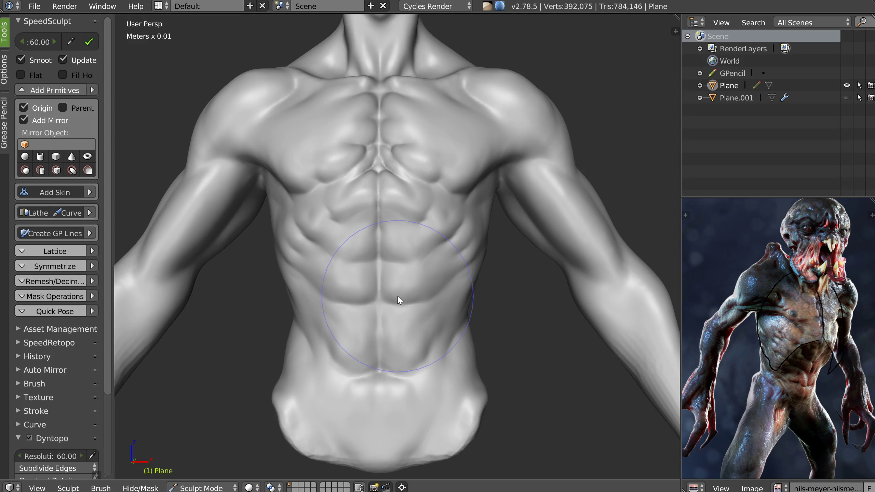
middle_drag(429, 260, 439, 289)
scroll(440, 289, up, 3)
mouse_move(433, 295)
mouse_down()
mouse_move(453, 264)
mouse_move(384, 220)
mouse_move(400, 196)
mouse_move(434, 237)
mouse_move(408, 434)
mouse_move(385, 458)
mouse_move(497, 326)
mouse_move(441, 345)
mouse_move(452, 347)
mouse_up()
- Try a stroke across the midline under the lowest abdominal muscles and undo it
scroll(454, 308, down, 4)
middle_drag(438, 310, 421, 322)
scroll(457, 329, up, 1)
scroll(422, 319, up, 1)
scroll(348, 305, up, 2)
mouse_move(350, 309)
mouse_down()
mouse_move(346, 278)
mouse_move(365, 329)
mouse_move(361, 292)
mouse_up()
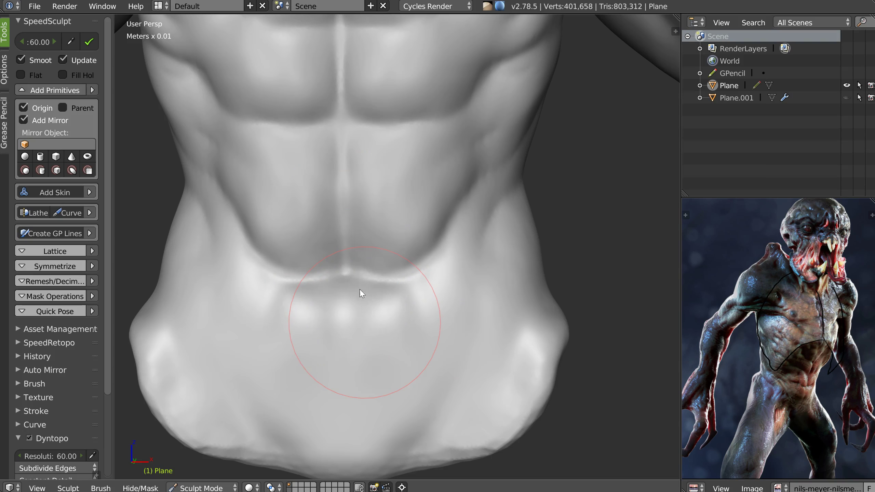
key(ctrl+z)
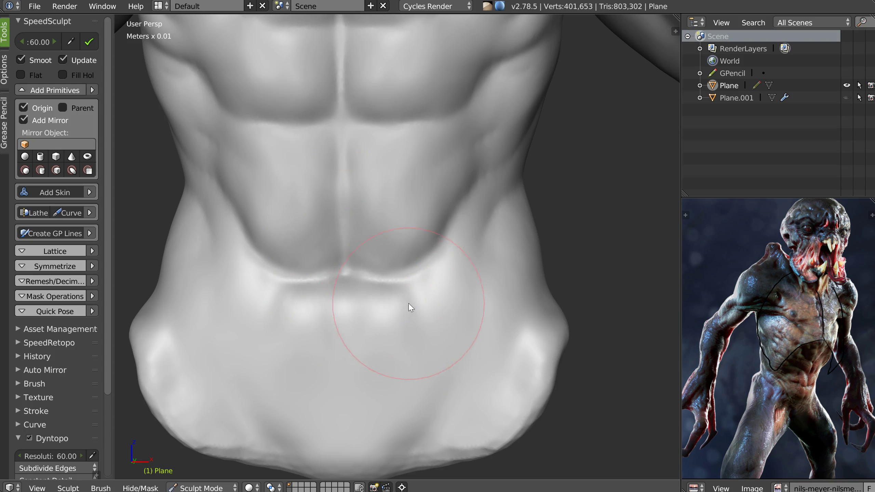
scroll(419, 284, down, 4)
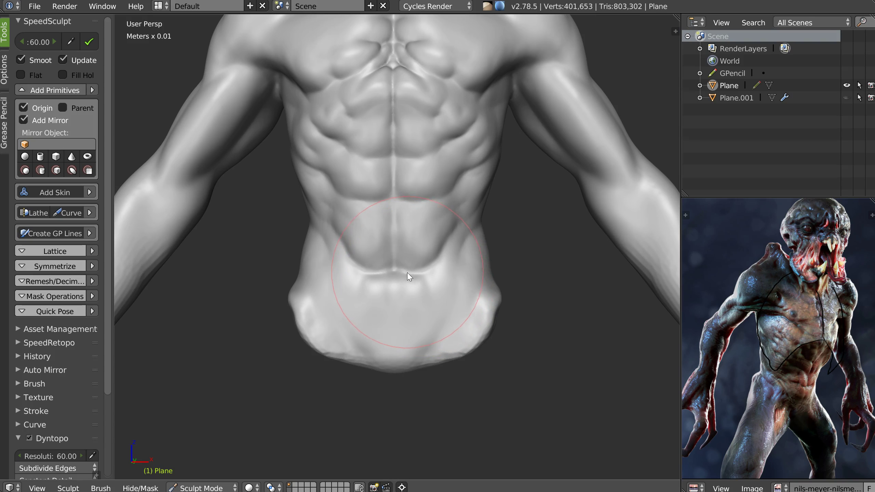
- Reduce the brush size and carve diagonal grooves separating the rib muscles from below the armpit down the side of the torso
middle_drag(434, 277, 403, 253)
scroll(401, 255, up, 1)
shift+middle_drag(469, 175, 409, 244)
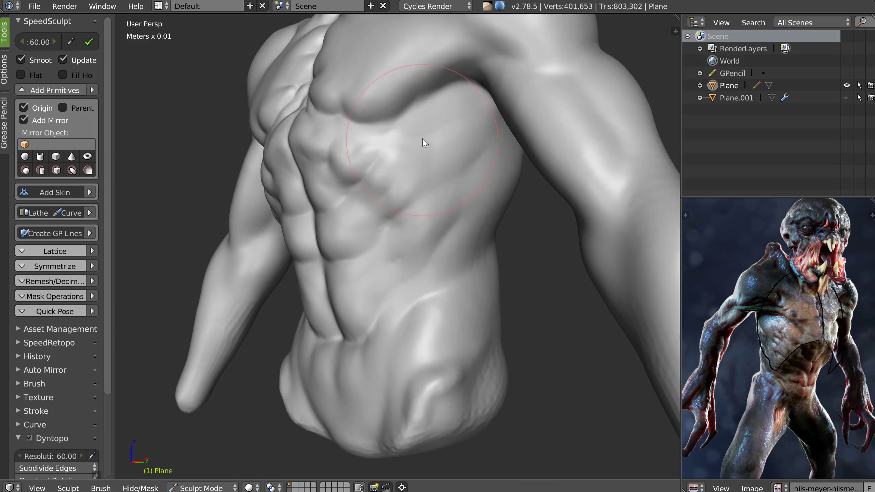
scroll(423, 139, up, 1)
shift+middle_drag(467, 103, 430, 177)
key(f)
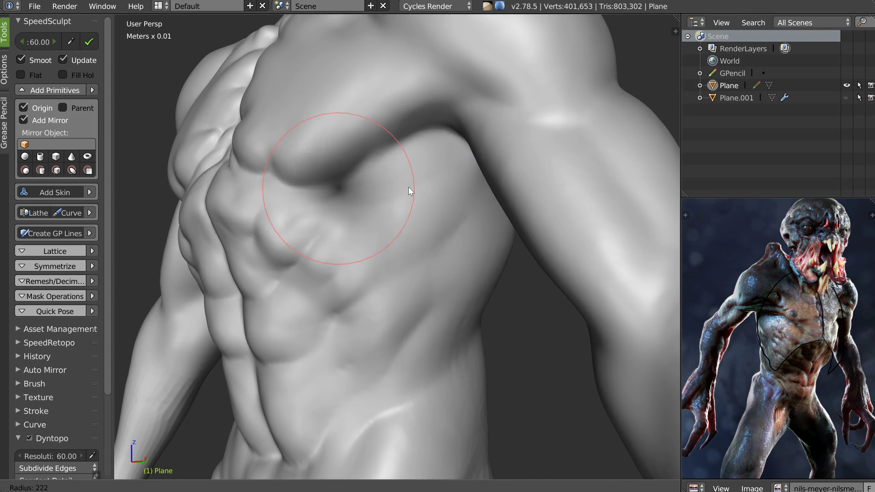
click(369, 184)
scroll(368, 185, up, 1)
mouse_move(377, 183)
mouse_down()
mouse_move(383, 166)
mouse_move(376, 195)
mouse_move(433, 185)
mouse_move(411, 219)
mouse_move(410, 239)
mouse_move(422, 256)
mouse_move(500, 274)
mouse_up()
middle_drag(500, 274, 463, 270)
mouse_move(463, 269)
mouse_down()
mouse_move(445, 303)
mouse_move(457, 324)
mouse_move(528, 307)
mouse_move(410, 280)
mouse_up()
drag(408, 280, 370, 304)
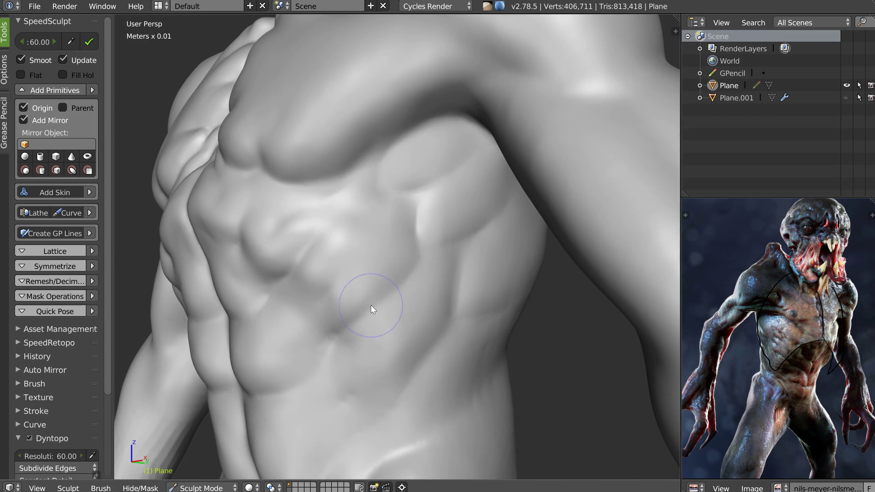
- Shape the creases on the upper ribs just beneath the outer edge of the chest muscle
drag(382, 203, 336, 238)
middle_drag(336, 238, 356, 236)
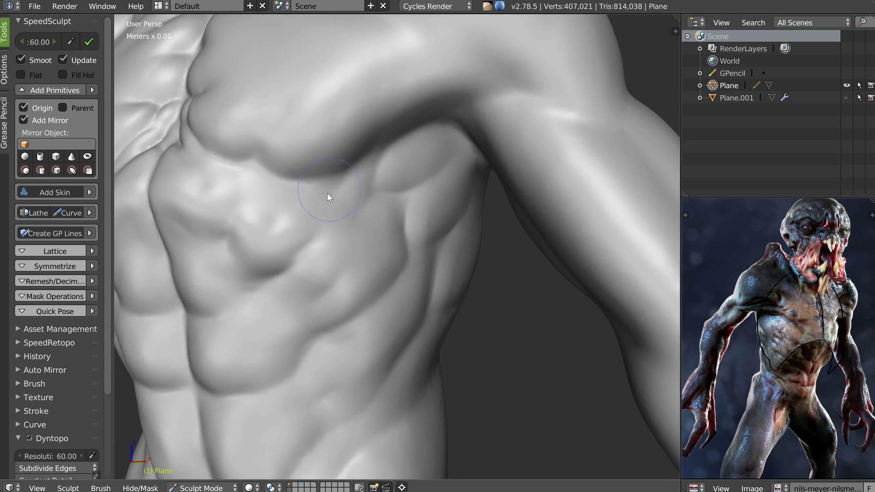
mouse_move(291, 196)
mouse_down()
mouse_move(277, 215)
mouse_move(303, 224)
mouse_up()
middle_drag(349, 222, 330, 207)
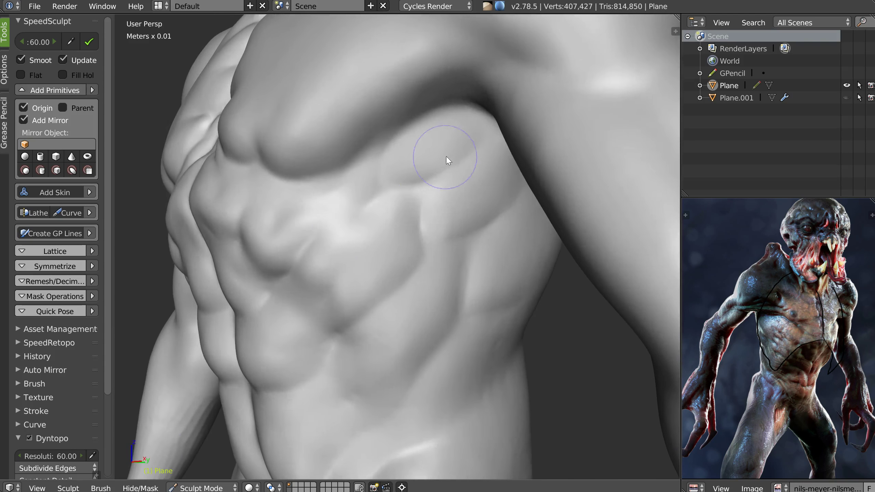
- Build up the muscle volumes below the armpit along the side of the ribcage
middle_drag(440, 170, 455, 160)
key(c)
mouse_move(429, 152)
mouse_down()
mouse_move(416, 177)
mouse_move(460, 138)
mouse_move(470, 155)
mouse_move(493, 153)
mouse_up()
mouse_move(481, 228)
mouse_down()
mouse_move(527, 218)
mouse_move(523, 209)
mouse_move(542, 228)
mouse_move(538, 196)
mouse_move(545, 235)
mouse_up()
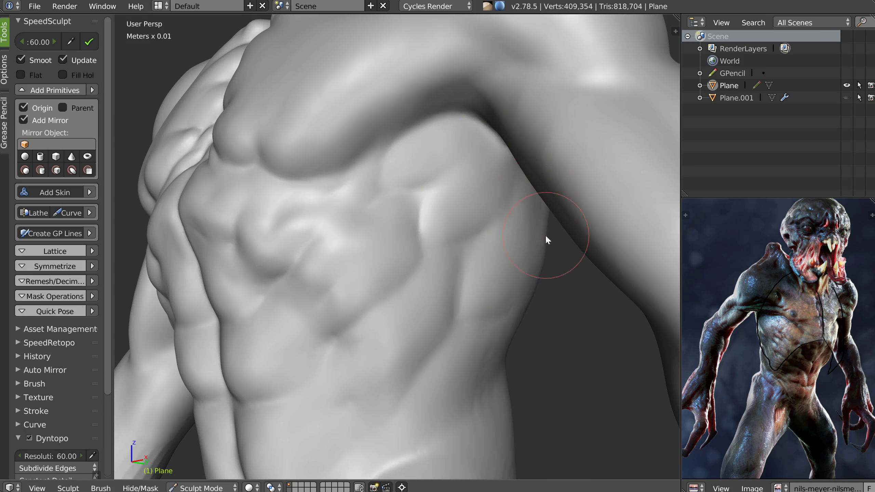
middle_drag(545, 235, 500, 185)
middle_drag(539, 228, 524, 198)
mouse_move(525, 198)
mouse_down()
mouse_move(566, 228)
mouse_move(535, 216)
mouse_up()
- Refine the fine muscle transitions on the side of the torso in close-up
mouse_move(536, 216)
middle_down()
mouse_move(517, 259)
mouse_move(586, 257)
mouse_move(613, 278)
mouse_move(506, 255)
mouse_move(542, 250)
mouse_move(413, 262)
mouse_move(476, 256)
mouse_move(415, 255)
mouse_move(514, 291)
middle_up()
scroll(516, 275, up, 6)
mouse_move(493, 270)
ctrl+mouse_down()
mouse_move(508, 255)
mouse_move(496, 256)
mouse_move(526, 244)
mouse_move(502, 276)
mouse_move(501, 326)
mouse_move(521, 256)
mouse_move(494, 299)
ctrl+mouse_up()
key(w)
click(510, 316)
drag(476, 339, 448, 344)
middle_drag(448, 344, 524, 297)
- Mask both forearms from the elbows down with Lasso Mask
scroll(473, 288, down, 4)
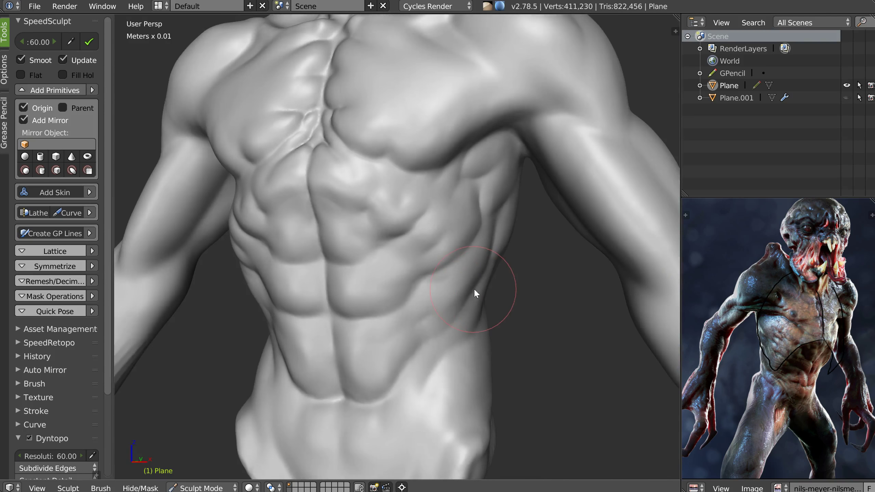
middle_drag(473, 288, 463, 292)
scroll(462, 188, down, 4)
middle_drag(462, 187, 445, 214)
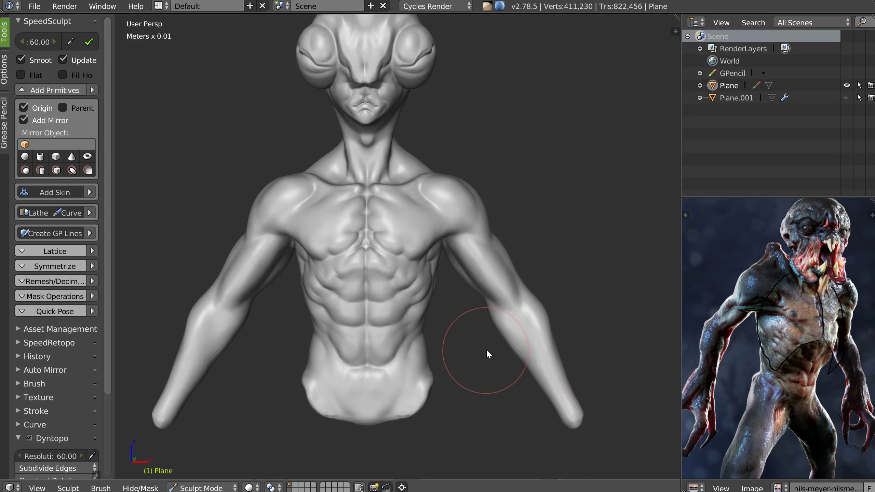
key(w)
click(498, 400)
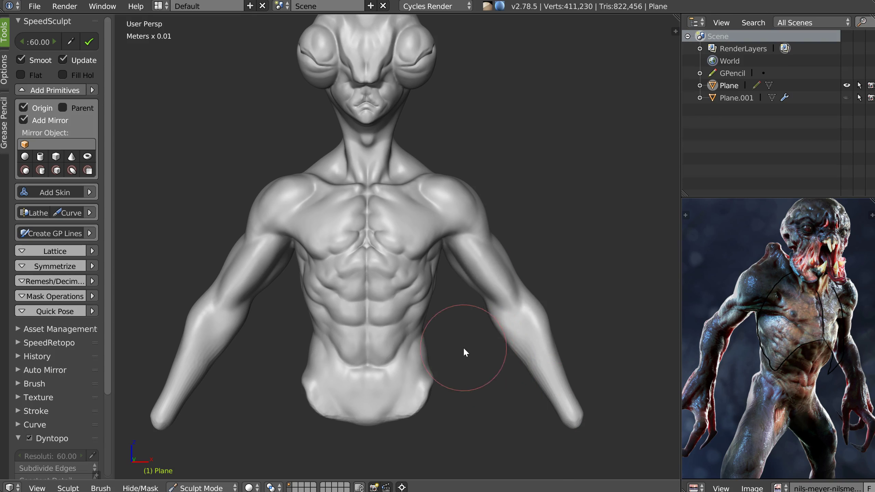
mouse_move(474, 361)
ctrl+shift+mouse_down()
mouse_move(618, 389)
mouse_move(560, 278)
mouse_move(489, 310)
ctrl+shift+mouse_up()
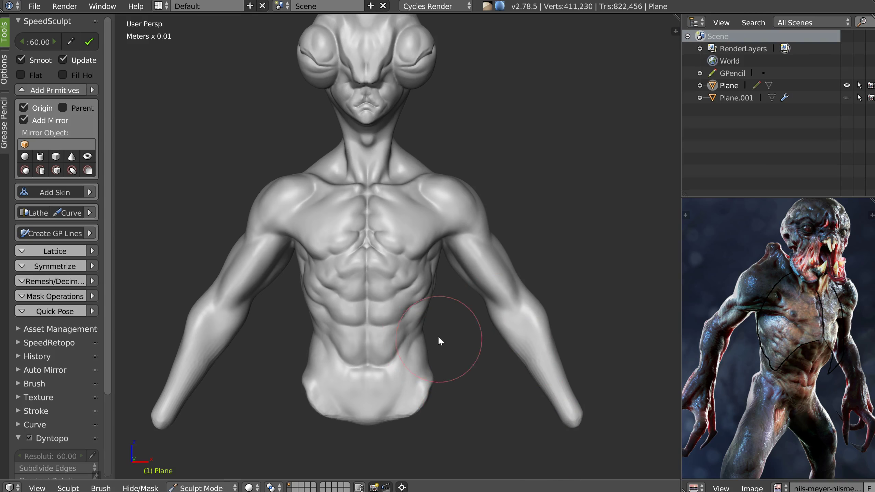
click(139, 488)
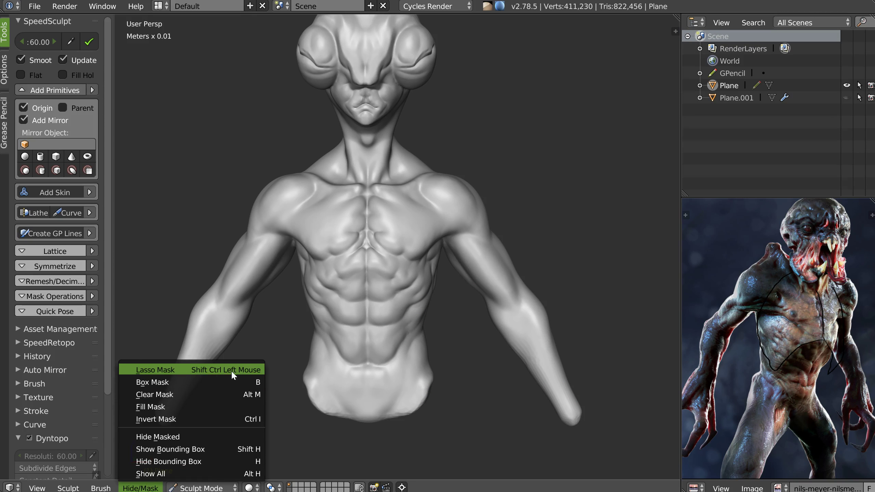
mouse_move(544, 418)
ctrl+shift+mouse_down()
mouse_move(483, 366)
mouse_move(598, 309)
mouse_move(550, 279)
mouse_move(531, 287)
ctrl+shift+mouse_up()
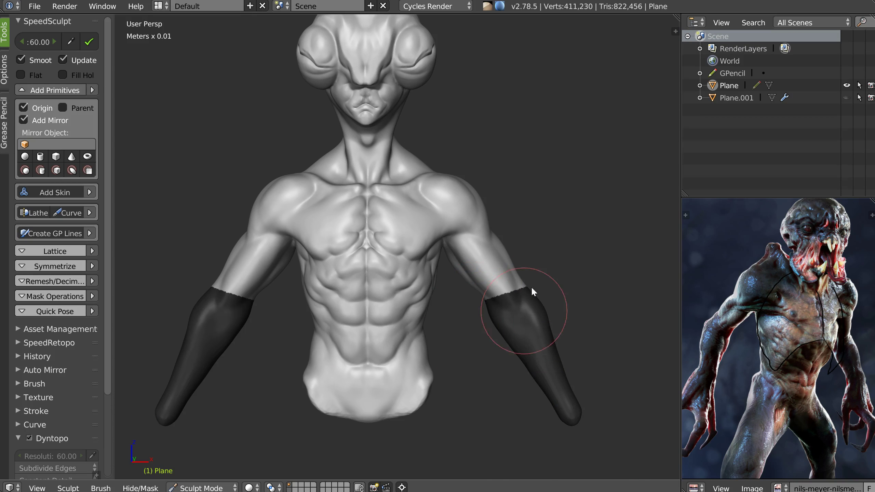
- Examine the bust and its masked forearms from several angles, comparing the proportions with the reference image
mouse_move(537, 254)
middle_down()
mouse_move(409, 255)
mouse_move(402, 246)
middle_up()
mouse_move(365, 204)
middle_down()
mouse_move(433, 263)
mouse_move(451, 256)
middle_up()
mouse_move(410, 196)
middle_down()
mouse_move(424, 217)
mouse_move(407, 232)
mouse_move(506, 234)
mouse_move(410, 240)
mouse_move(413, 275)
mouse_move(390, 270)
mouse_move(350, 286)
mouse_move(365, 276)
middle_up()
scroll(413, 275, up, 4)
mouse_move(537, 257)
middle_down()
mouse_move(444, 287)
mouse_move(454, 294)
middle_up()
scroll(434, 289, down, 3)
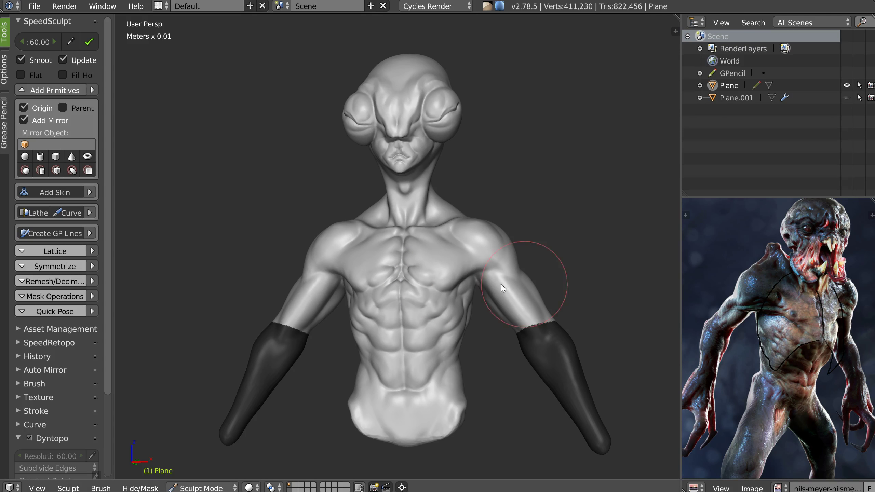
mouse_move(460, 328)
middle_down()
mouse_move(397, 326)
mouse_move(541, 316)
middle_up()
mouse_move(396, 306)
middle_down()
mouse_move(420, 328)
mouse_move(325, 286)
mouse_move(378, 264)
mouse_move(279, 261)
middle_up()
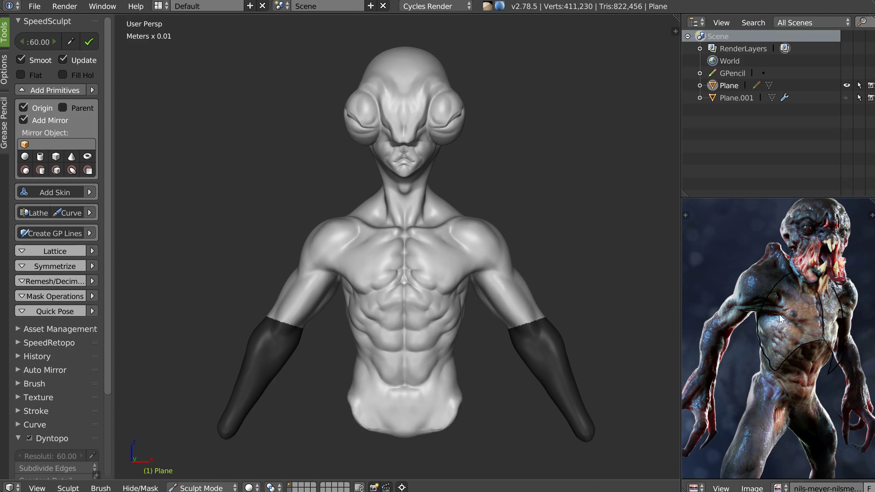
mouse_move(406, 277)
middle_down()
mouse_move(343, 279)
mouse_move(461, 350)
middle_up()
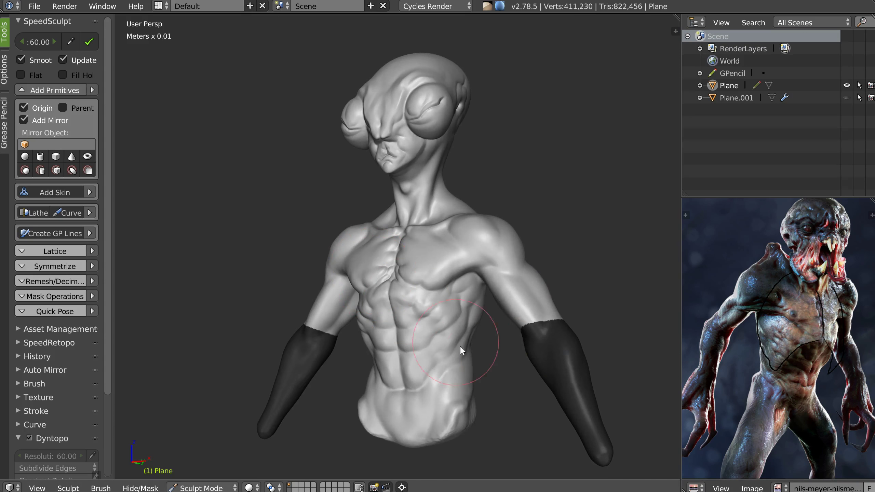
mouse_move(440, 317)
middle_down()
mouse_move(408, 319)
mouse_move(436, 320)
middle_up()
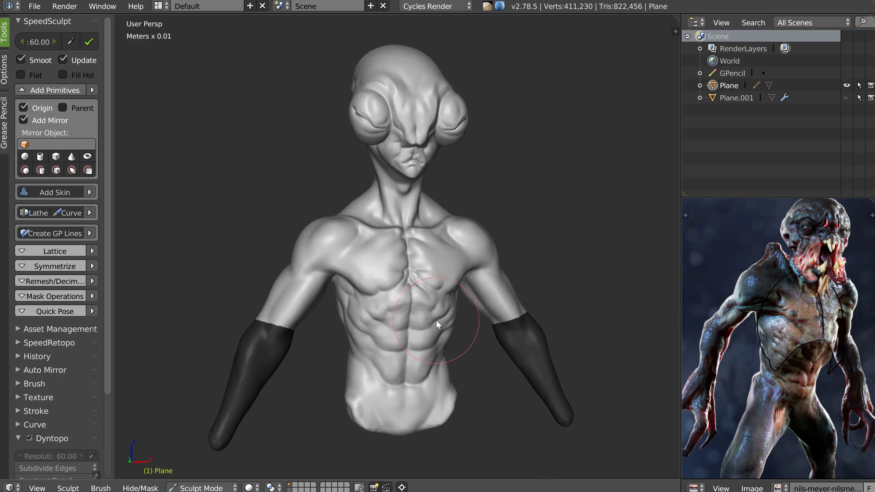
- Sculpt muscle striations across the chest muscles below the collarbones
mouse_move(378, 283)
middle_down()
mouse_move(387, 281)
mouse_move(326, 283)
mouse_move(349, 280)
mouse_move(366, 306)
mouse_move(383, 275)
middle_up()
mouse_move(397, 224)
ctrl+middle_down()
mouse_move(410, 216)
mouse_move(402, 221)
mouse_move(437, 242)
mouse_move(464, 237)
mouse_move(426, 215)
ctrl+middle_up()
key(c)
scroll(437, 195, up, 4)
drag(429, 194, 421, 241)
mouse_move(383, 195)
mouse_down()
mouse_move(505, 283)
mouse_move(519, 268)
mouse_move(476, 266)
mouse_move(390, 299)
mouse_move(271, 317)
mouse_move(432, 313)
mouse_move(398, 357)
mouse_move(313, 296)
mouse_move(306, 273)
mouse_move(267, 240)
mouse_move(383, 286)
mouse_up()
middle_drag(382, 285, 330, 256)
mouse_move(283, 276)
mouse_down()
mouse_move(306, 207)
mouse_move(340, 218)
mouse_move(274, 345)
mouse_move(348, 355)
mouse_up()
mouse_move(344, 465)
mouse_down()
mouse_move(390, 395)
mouse_move(486, 359)
mouse_up()
scroll(442, 317, down, 2)
mouse_move(431, 314)
middle_down()
mouse_move(443, 316)
mouse_move(452, 293)
middle_up()
scroll(435, 318, down, 4)
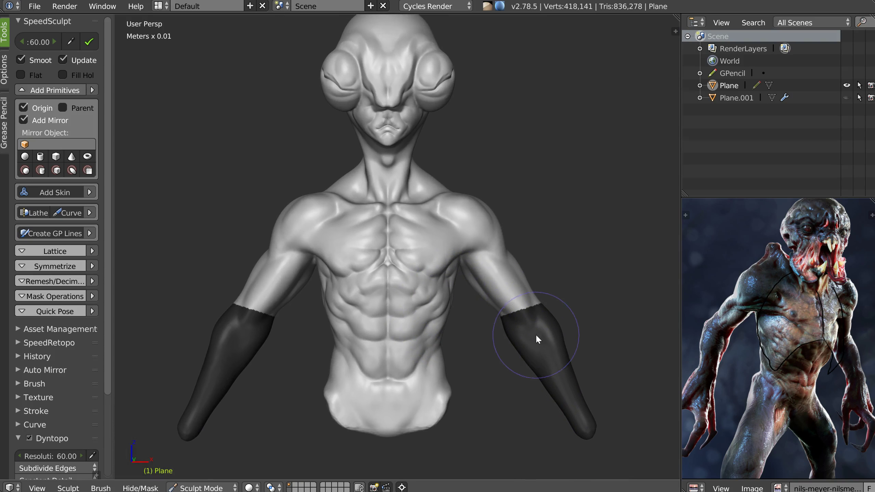
mouse_move(533, 319)
middle_down()
mouse_move(459, 276)
mouse_move(455, 286)
mouse_move(461, 278)
middle_up()
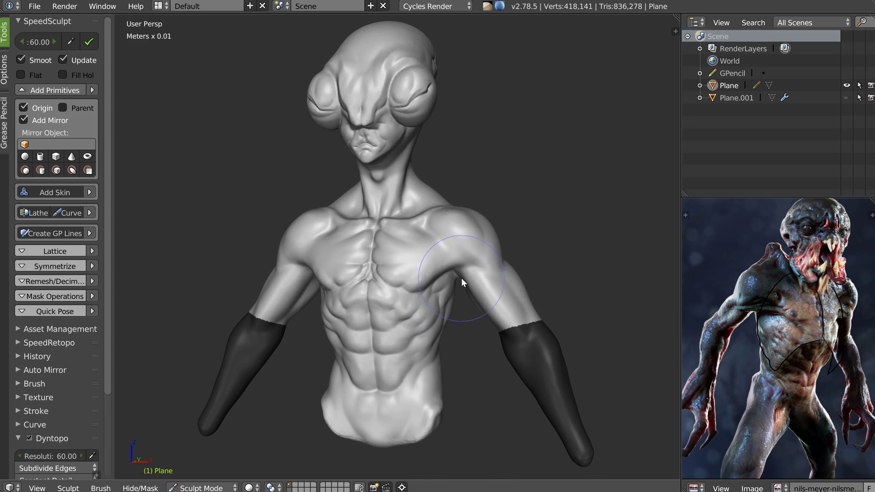
mouse_move(270, 396)
middle_down()
mouse_move(408, 333)
mouse_move(380, 374)
middle_up()
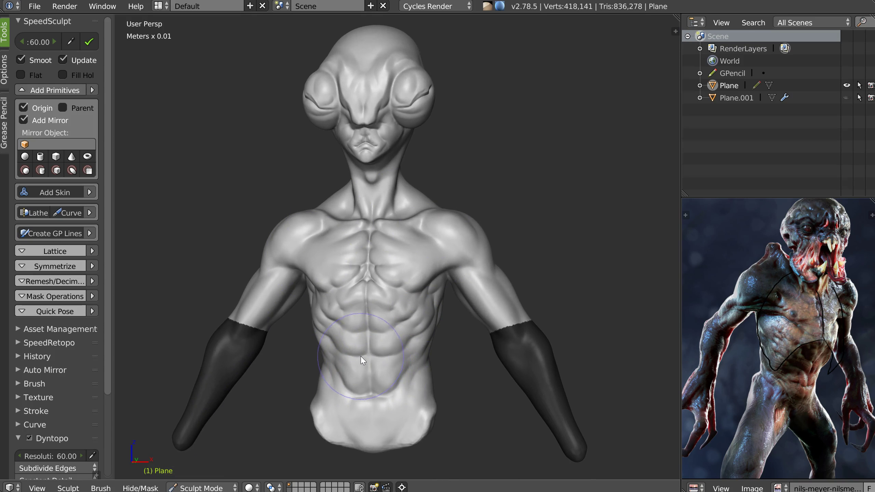